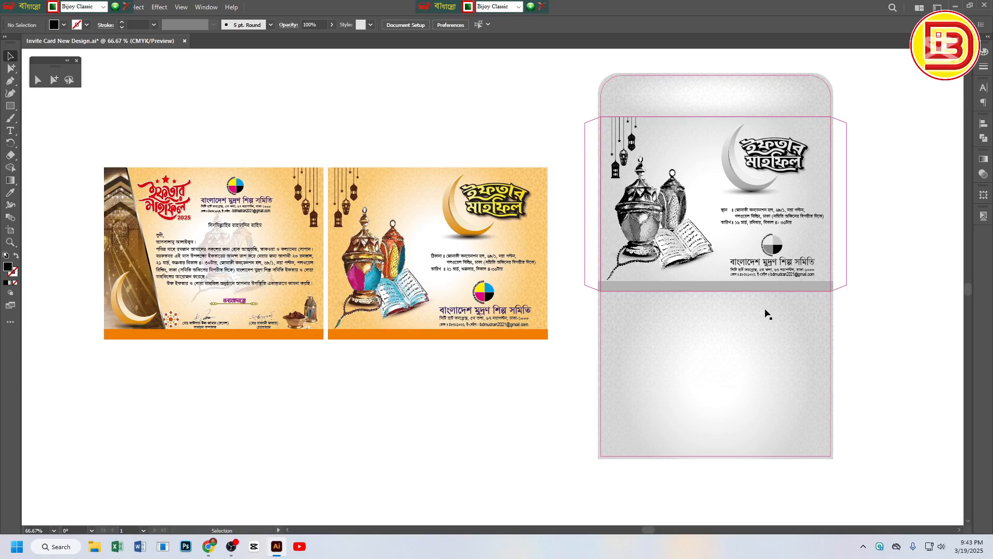
Examine the text side and cover side of the finished Iftar Mahfil invitation card
left_click(745, 311)
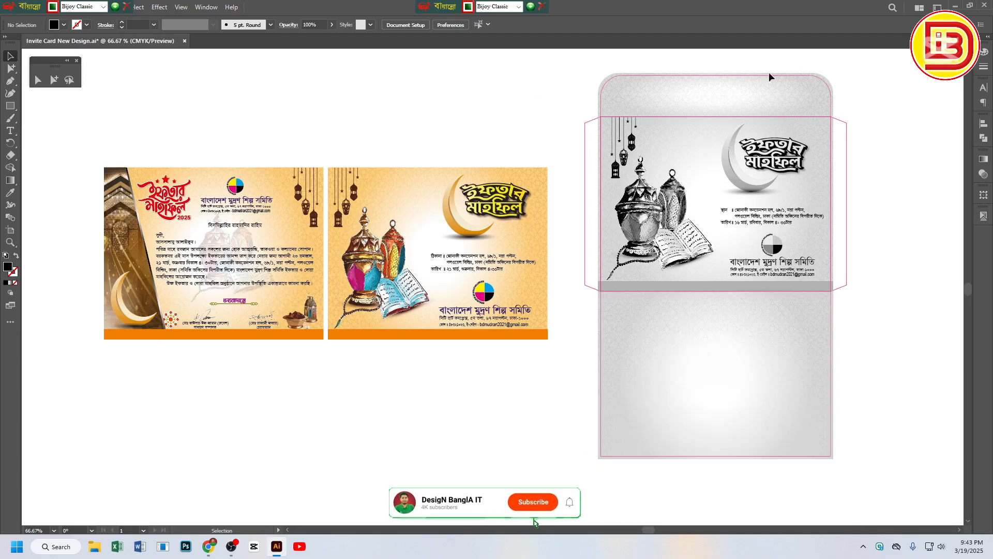
scroll(112, 174, "up", 5)
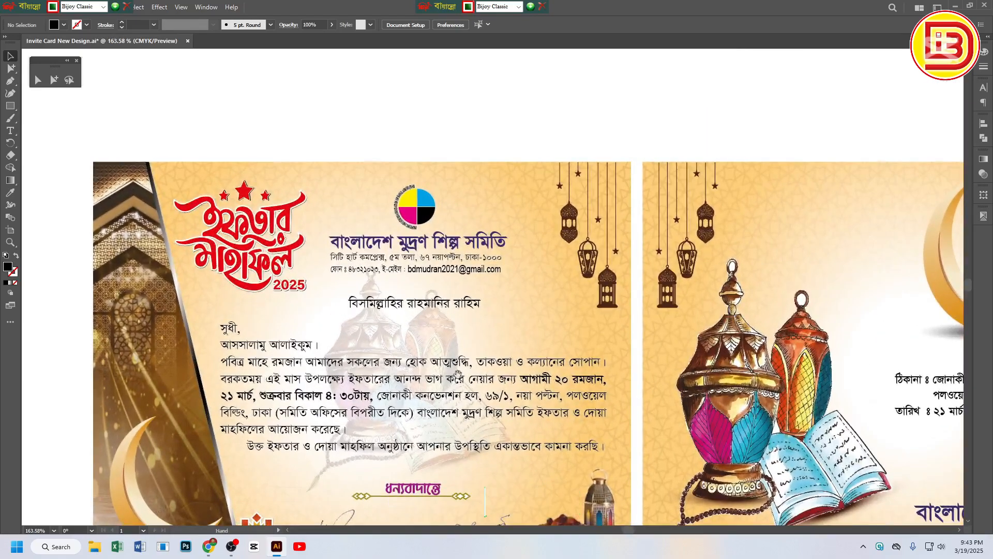
scroll(573, 513, "down", 3)
left_click_drag(462, 291, 441, 312)
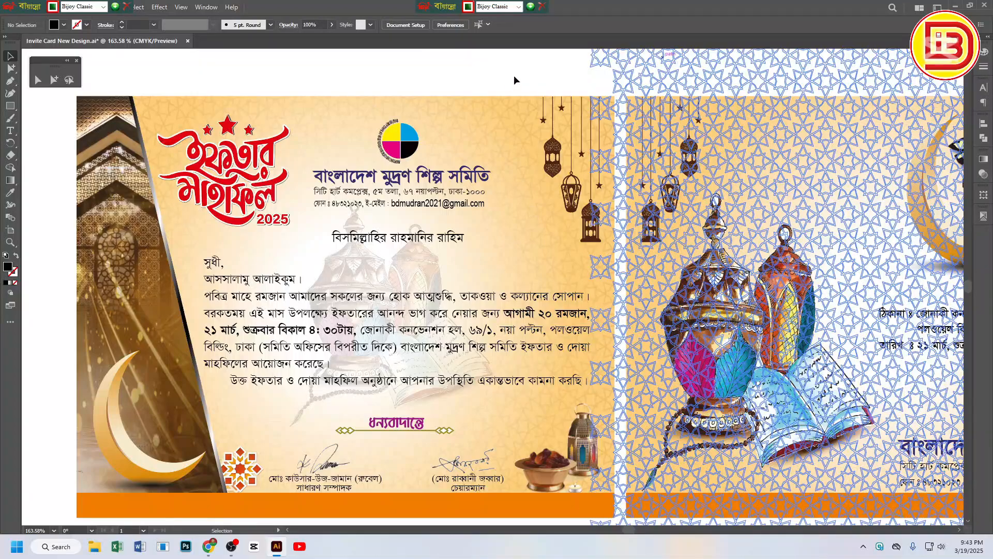
key("ctrl+z")
key("ctrl+shift+z")
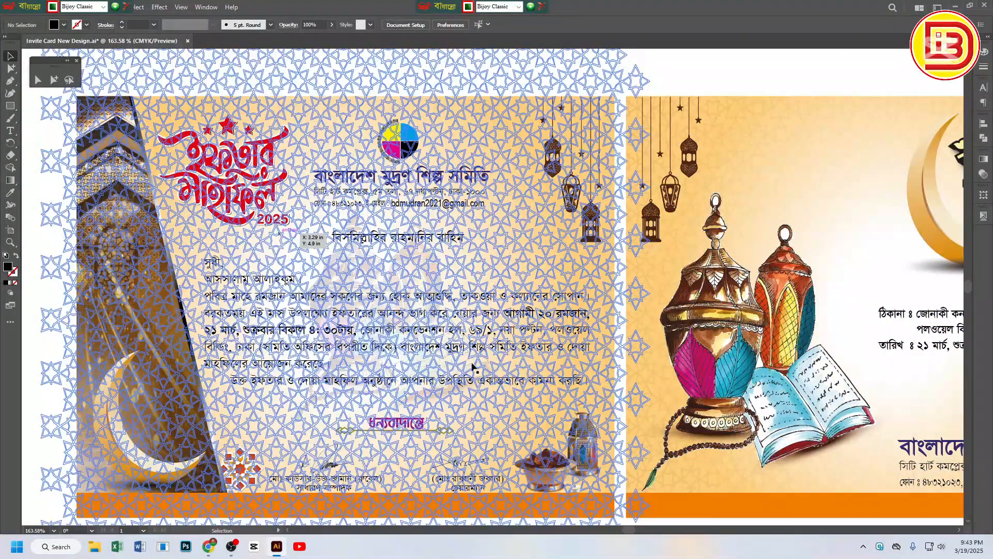
key("ctrl+space")
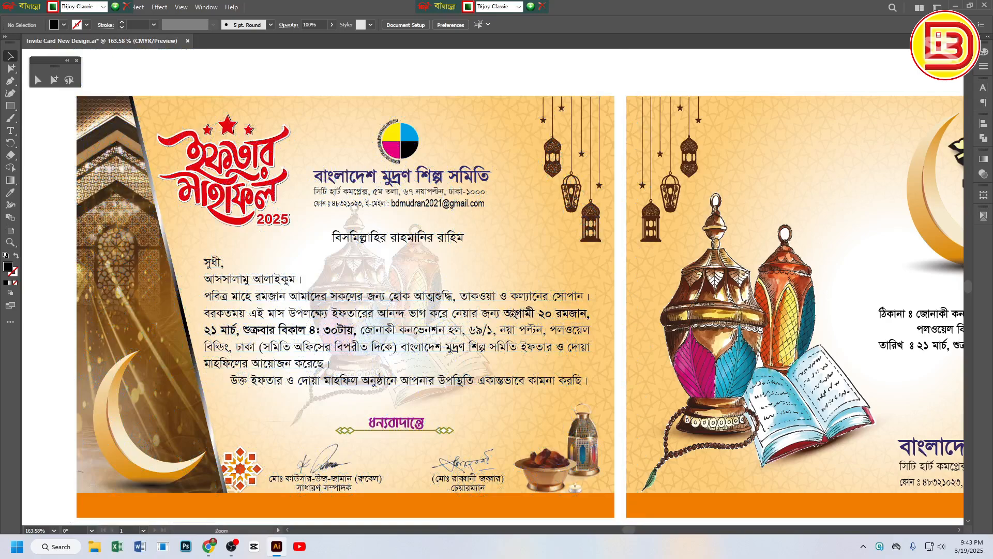
left_click(513, 313, "ctrl+alt")
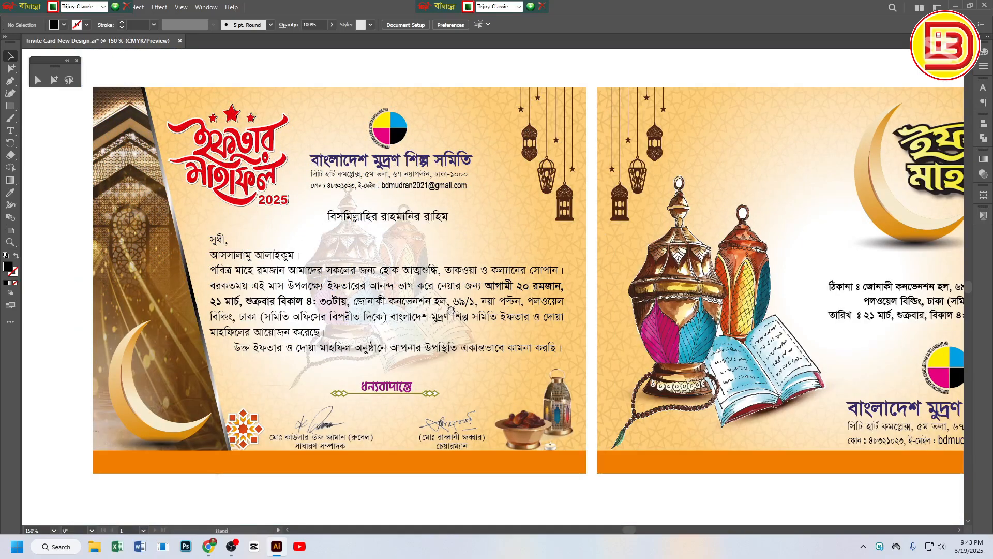
left_click_drag(561, 304, 429, 305)
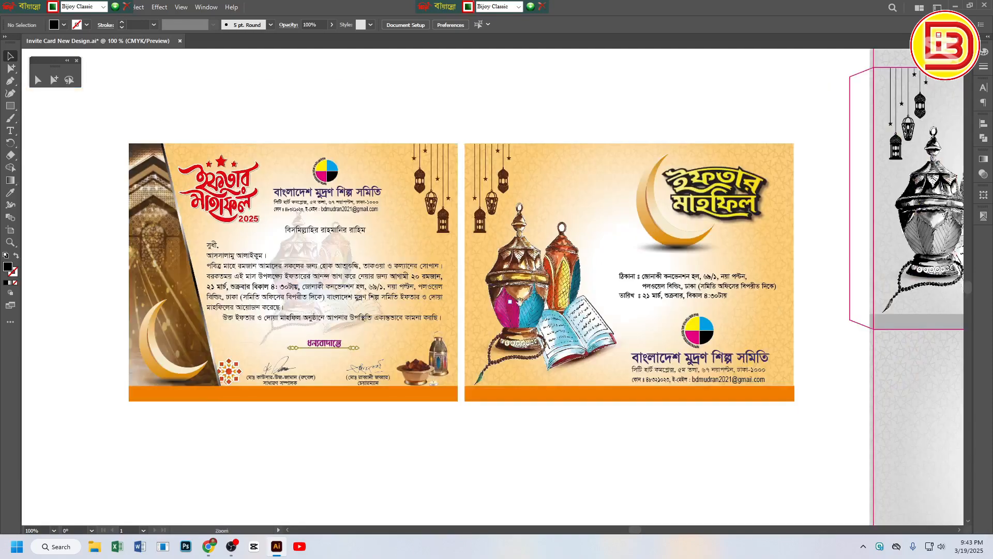
left_click(507, 303, "ctrl+alt")
left_click(125, 129)
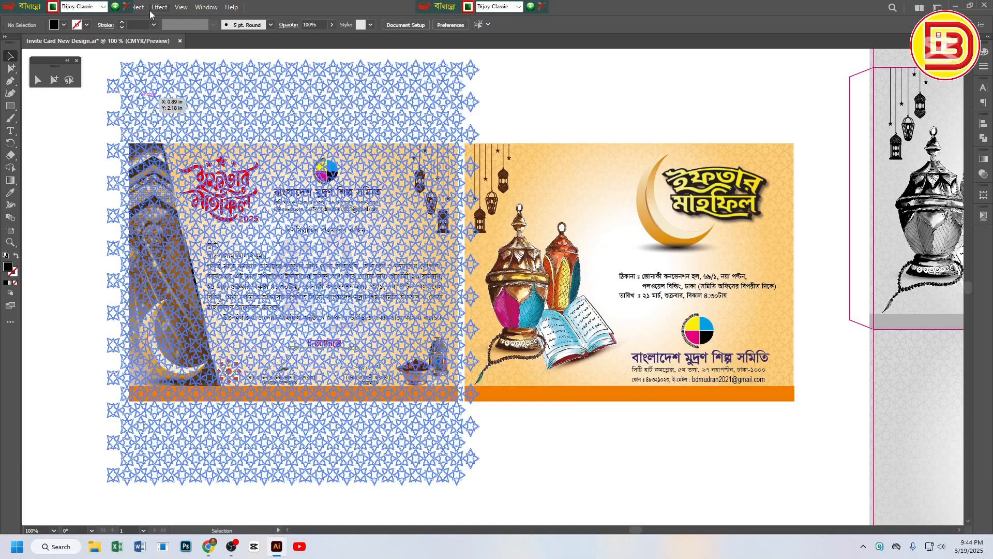
key("Delete")
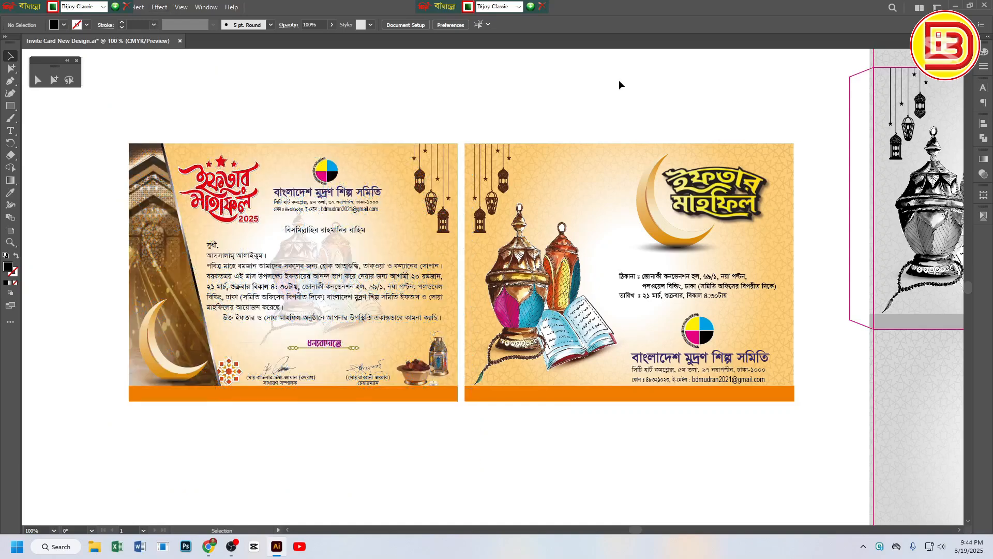
Examine the card's cover side alongside the matching grayscale envelope layout
left_click_drag(697, 154, 512, 153)
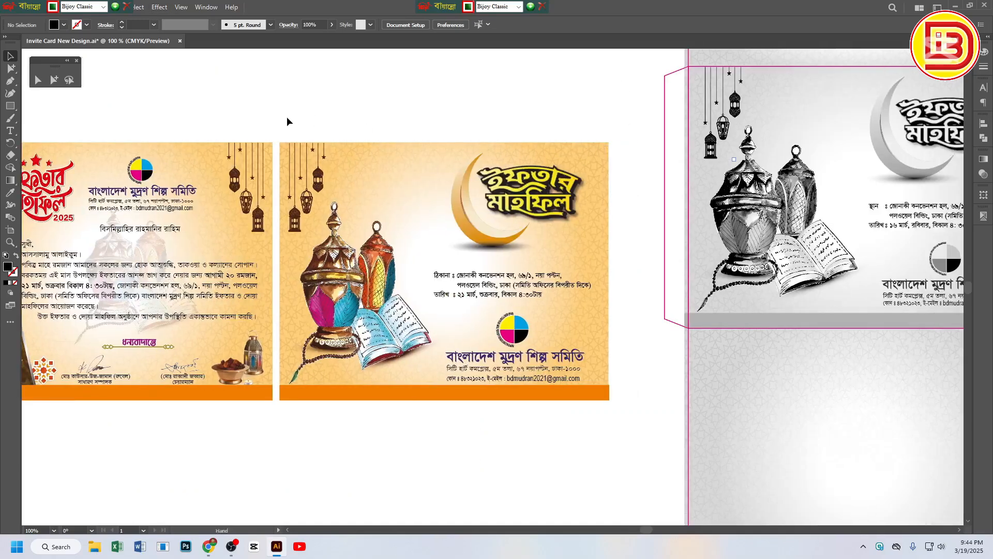
key("ctrl+z")
left_click_drag(382, 260, 614, 396)
left_click(839, 237, "shift")
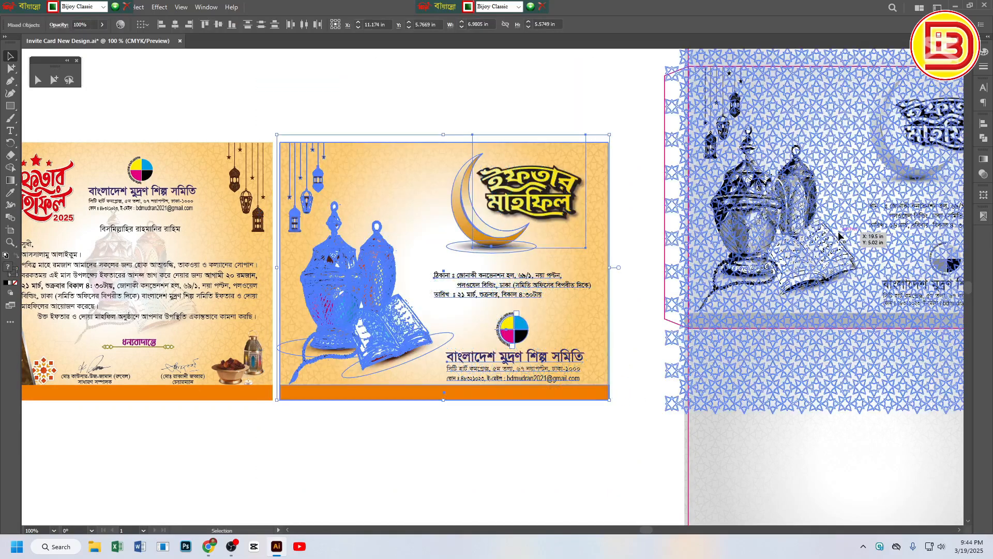
left_click(532, 92)
left_click_drag(827, 210, 680, 220)
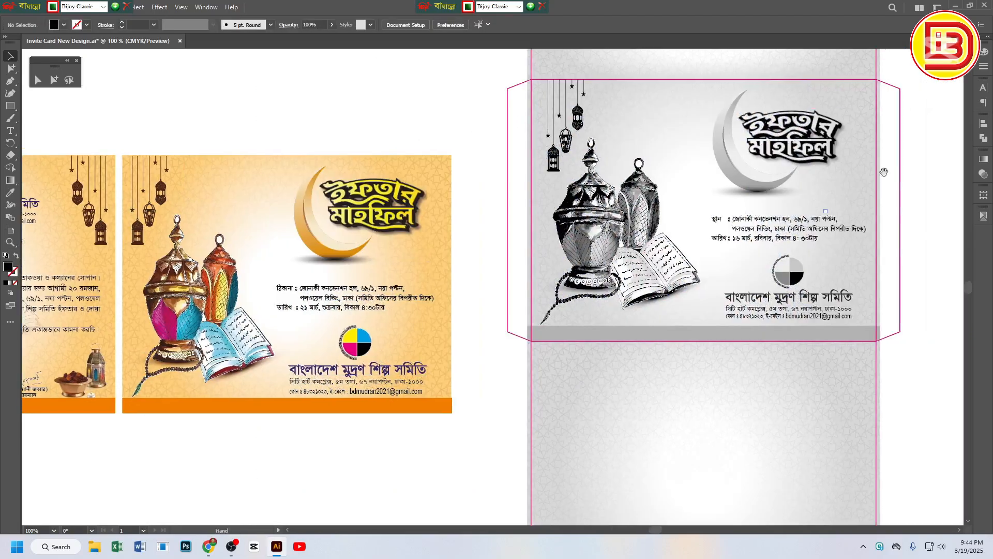
left_click_drag(689, 173, 720, 197)
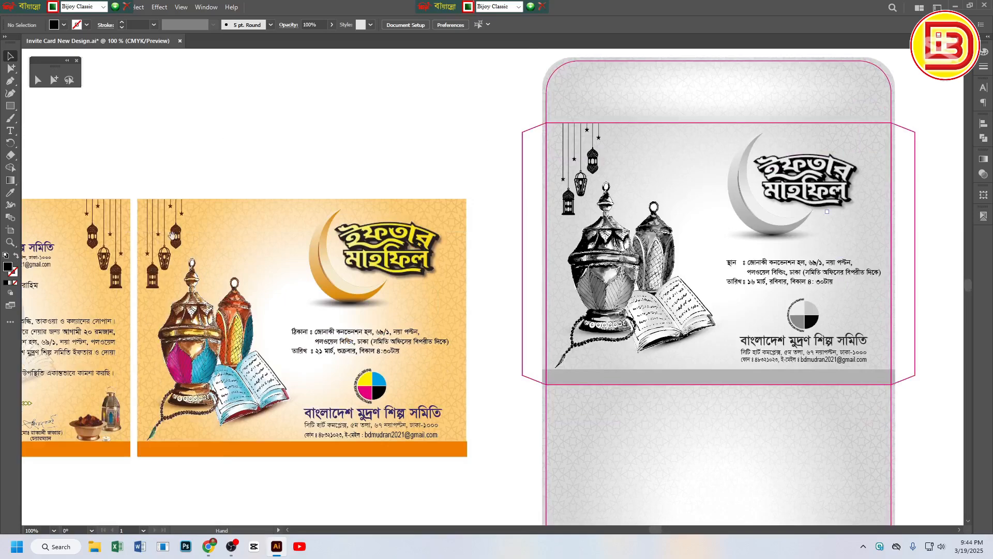
left_click_drag(289, 283, 409, 236)
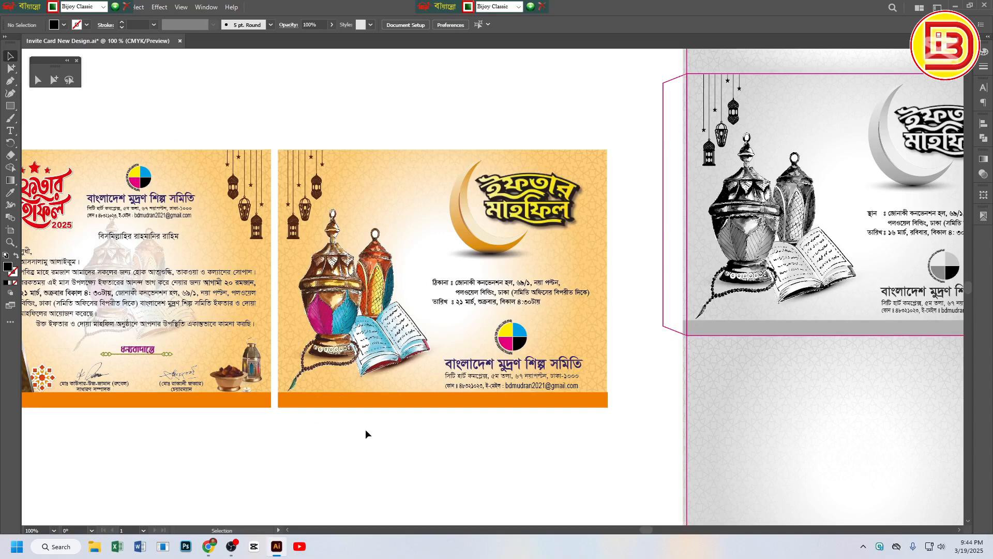
left_click(499, 371, "alt")
left_click(499, 371, "alt")
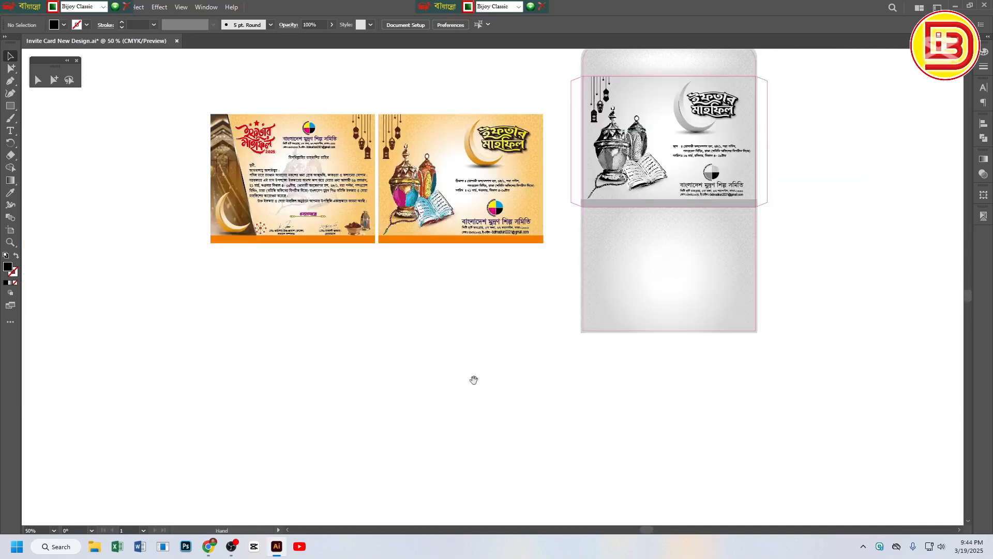
left_click_drag(384, 402, 428, 385)
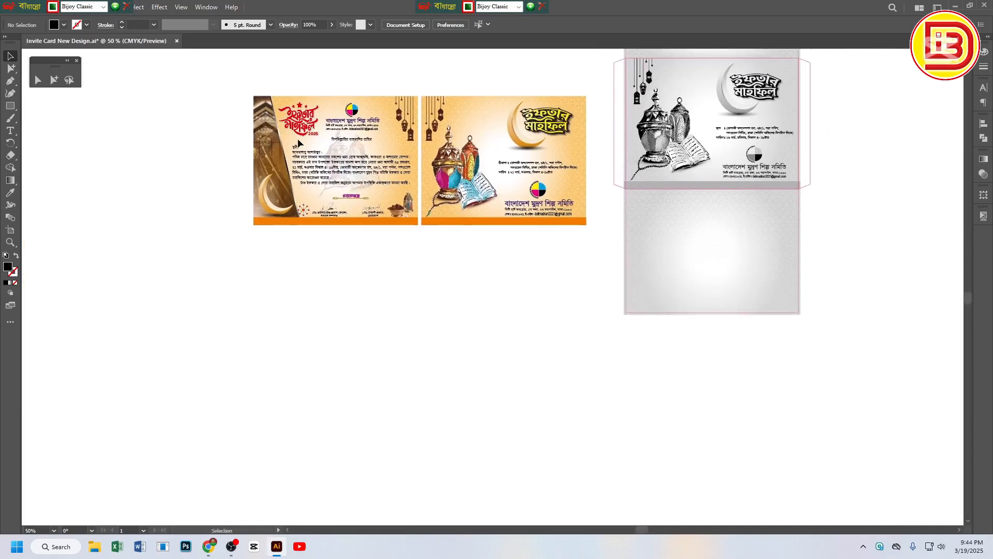
Show the guides over both card sides and switch to the Group Selection tool
key("ctrl+semicolon")
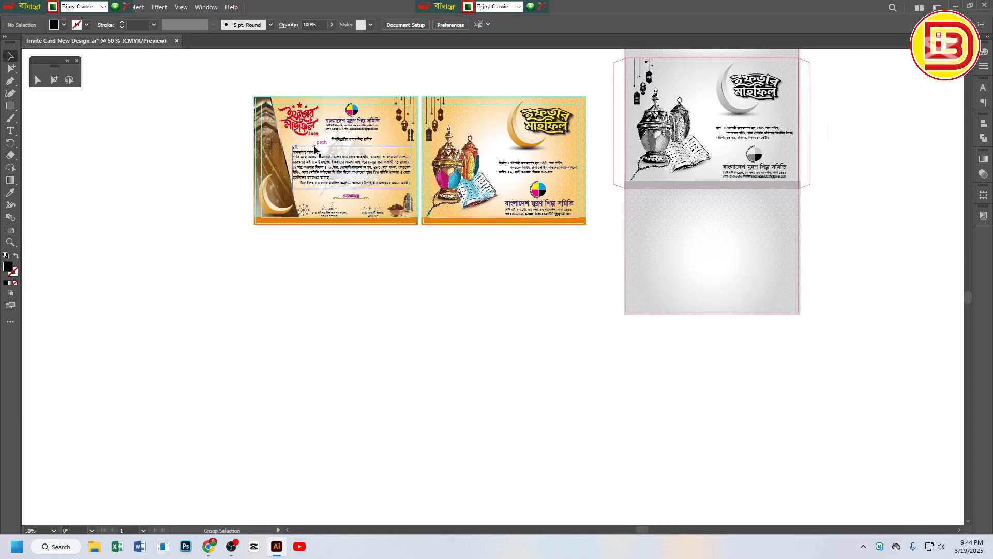
left_click(54, 80)
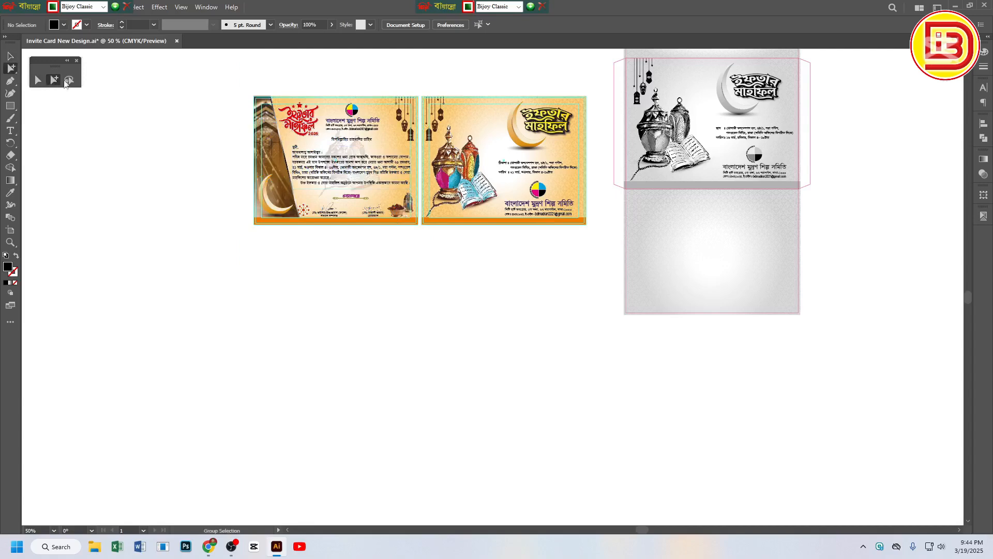
right_click(212, 89)
left_click(178, 124)
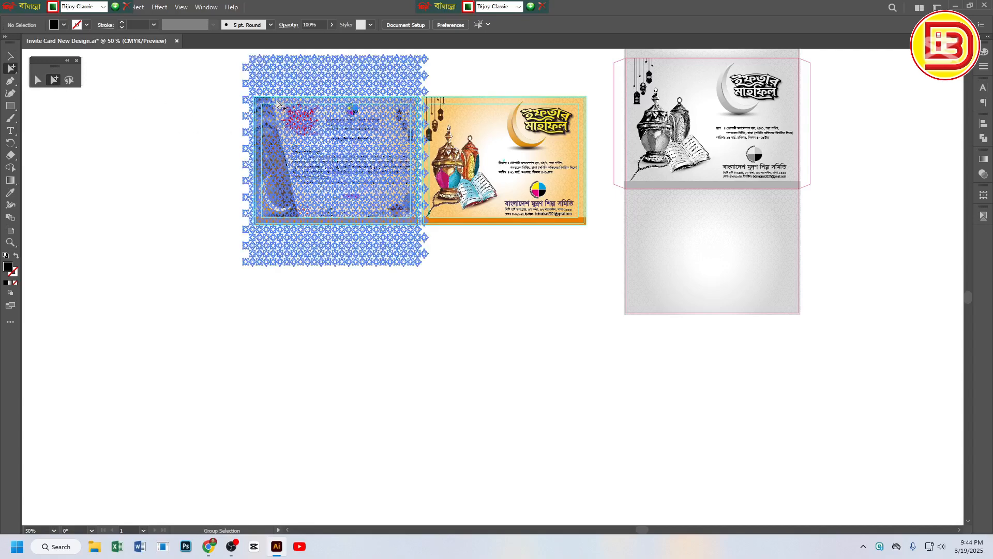
left_click(276, 98)
scroll(276, 95, "up", 3)
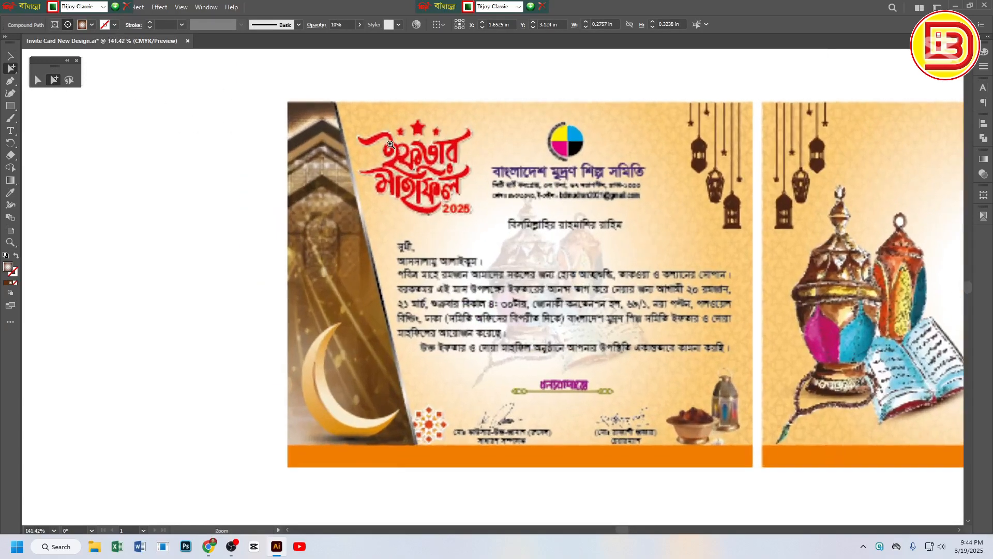
key("ctrl+shift+a")
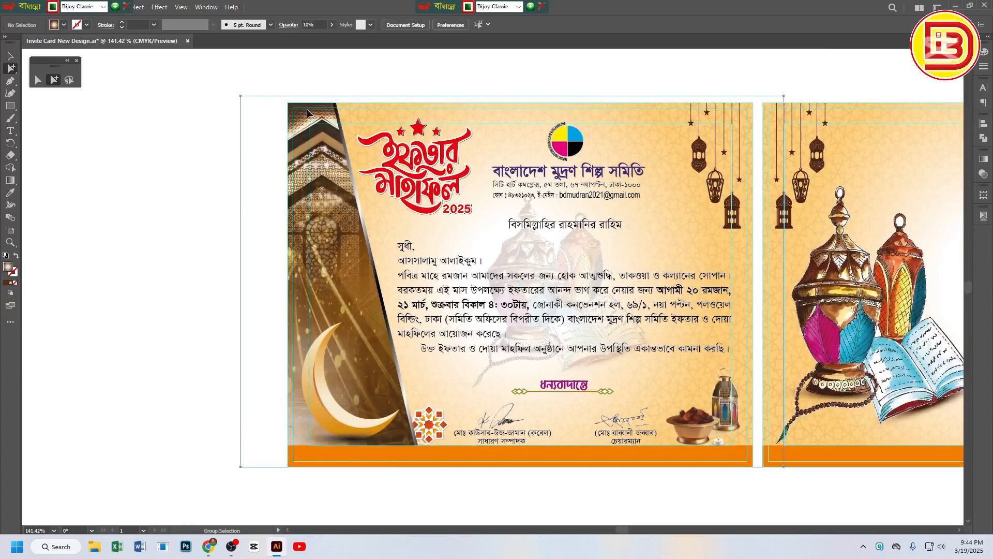
Hide the mosque photo, star pattern and gradient background of the text-side card, and select the white rectangle beneath them
left_click(308, 112)
key("ctrl+3")
left_click(308, 111)
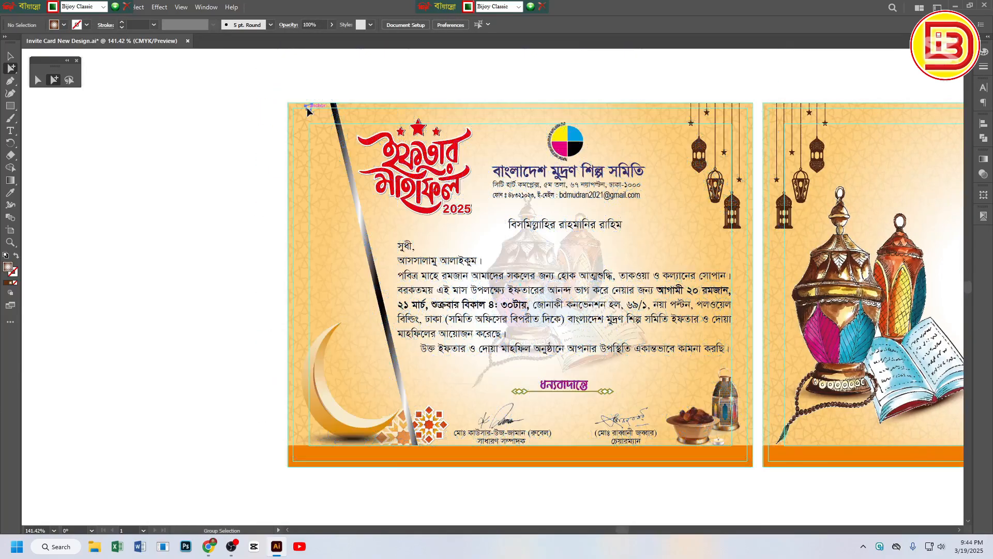
key("ctrl+3")
left_click(308, 112)
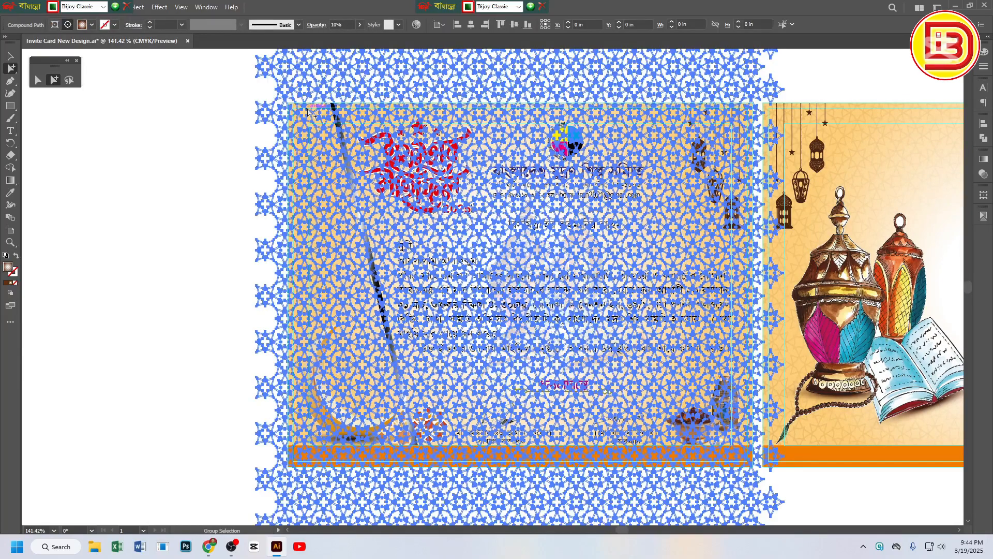
key("ctrl+3")
left_click(308, 112)
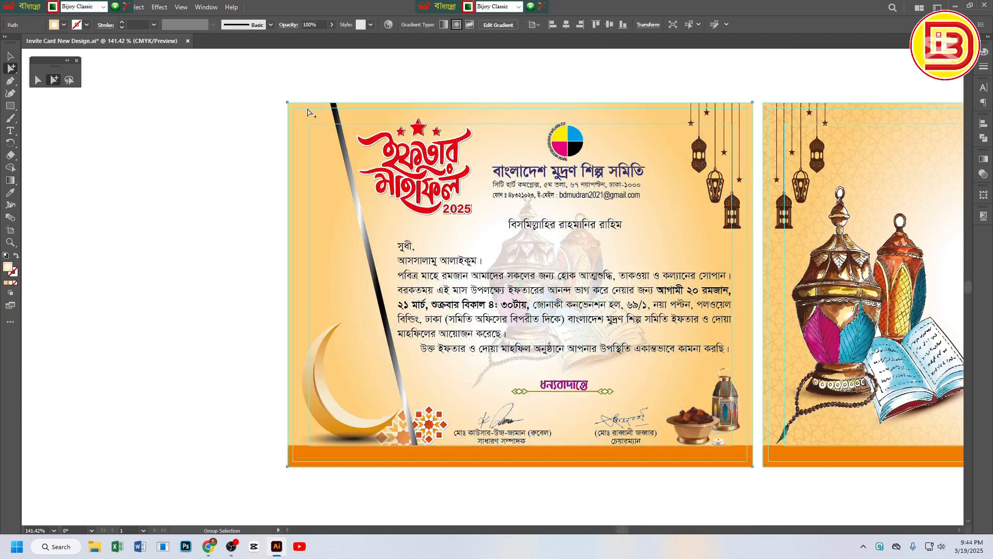
key("ctrl+3")
left_click(308, 112)
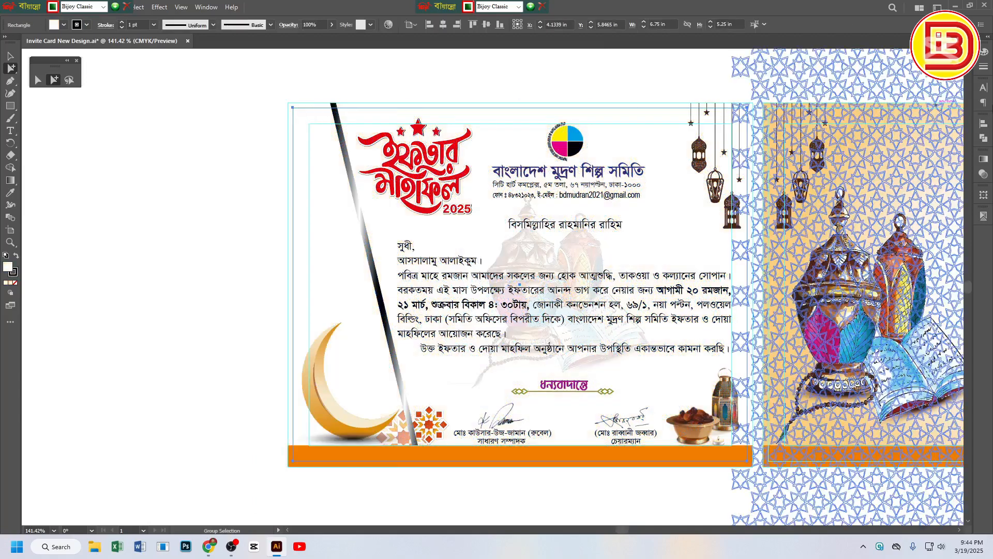
Check the width and height of the white trim rectangle on the text-side card, leaving nothing selected
left_click(983, 194)
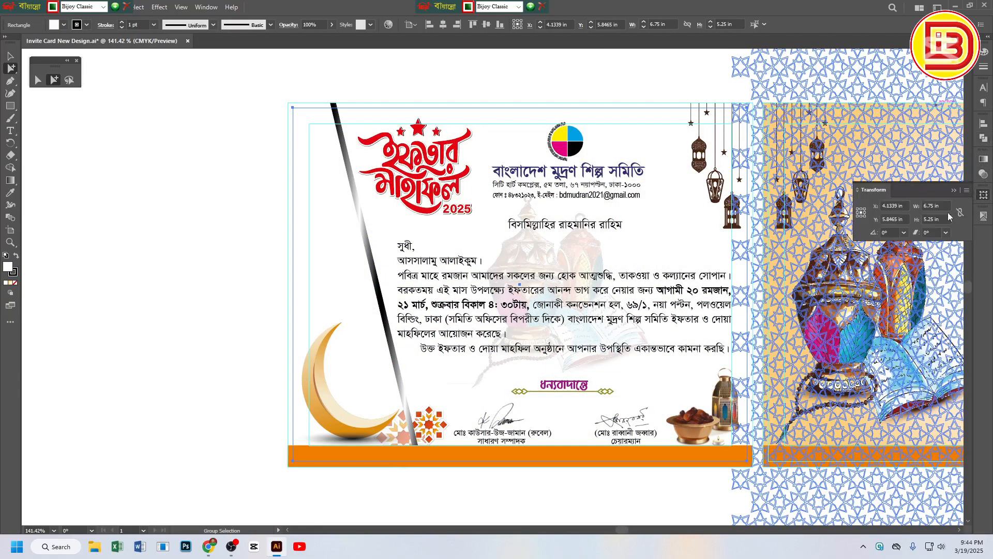
key("ctrl+3")
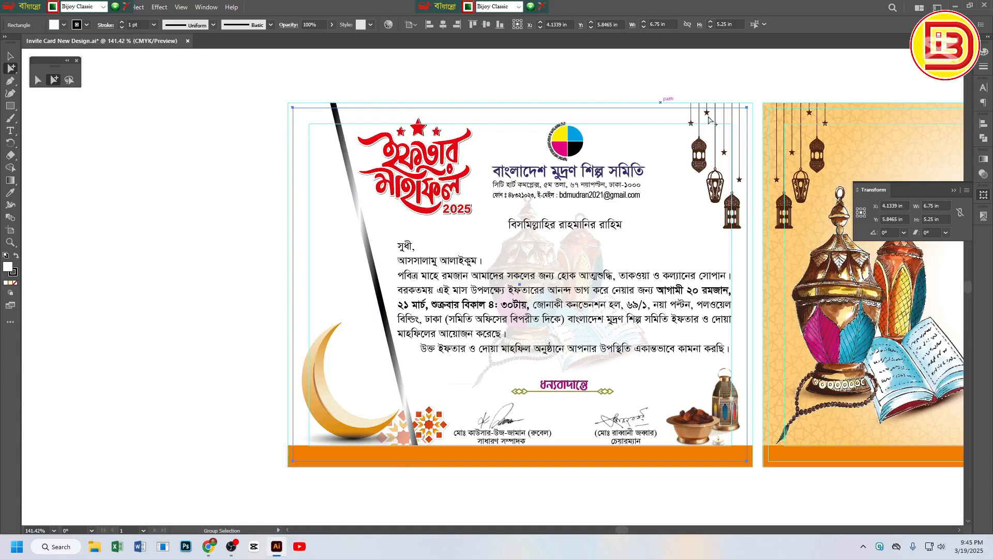
left_click(227, 107)
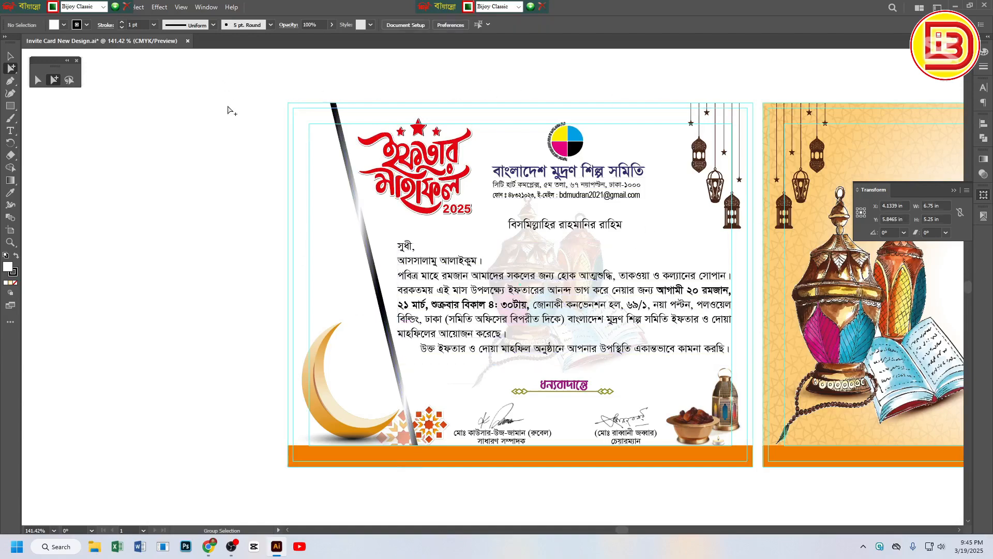
Show all the hidden background objects of the text-side card again and deselect them
left_click(228, 108, "alt")
key("ctrl+minus")
key("ctrl+minus")
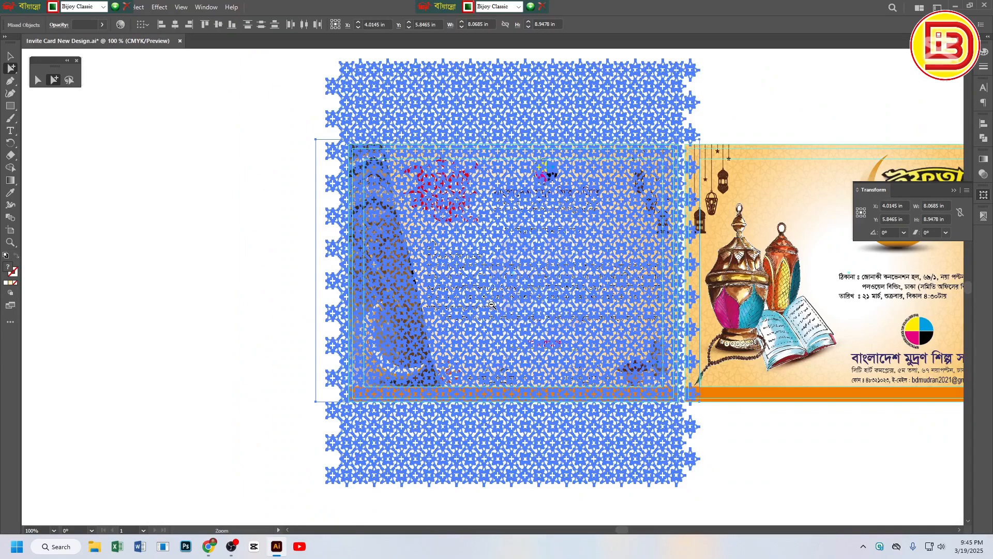
left_click(279, 276)
left_click_drag(549, 400, 438, 302)
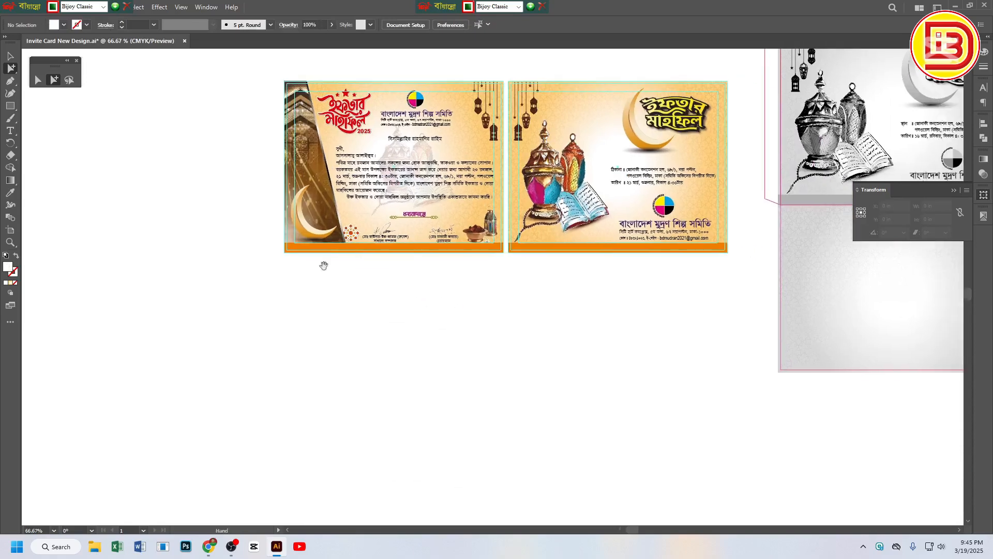
Draw a rectangle about 4.79 by 4.17 in below the text-side card, with no fill and a magenta stroke
left_click(10, 106)
left_click_drag(333, 311, 485, 443)
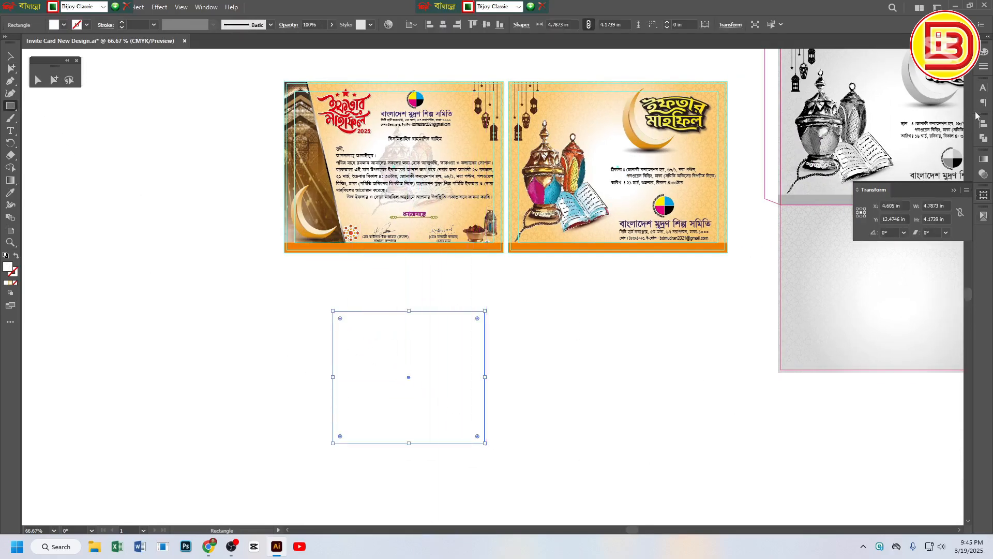
left_click(983, 51)
left_click(866, 61)
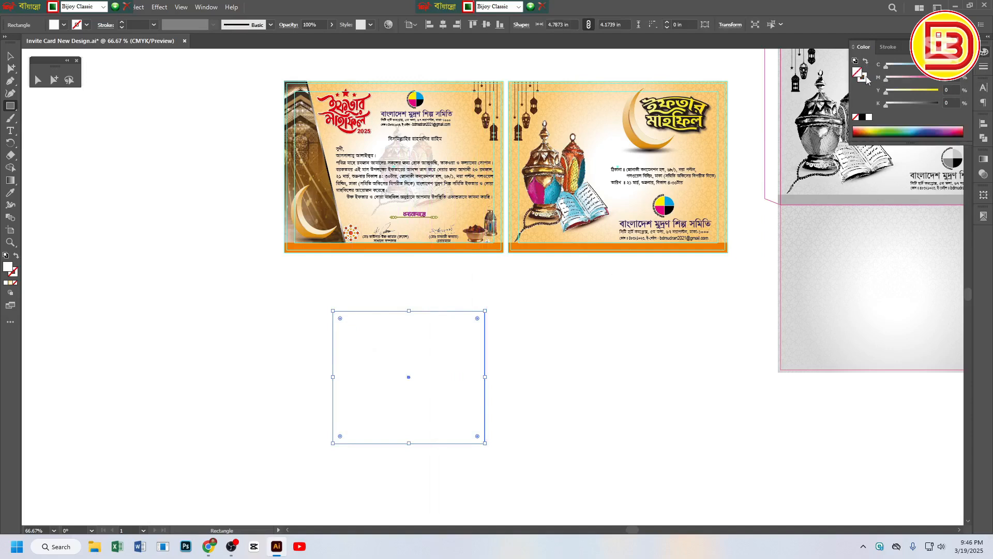
left_click_drag(892, 79, 962, 86)
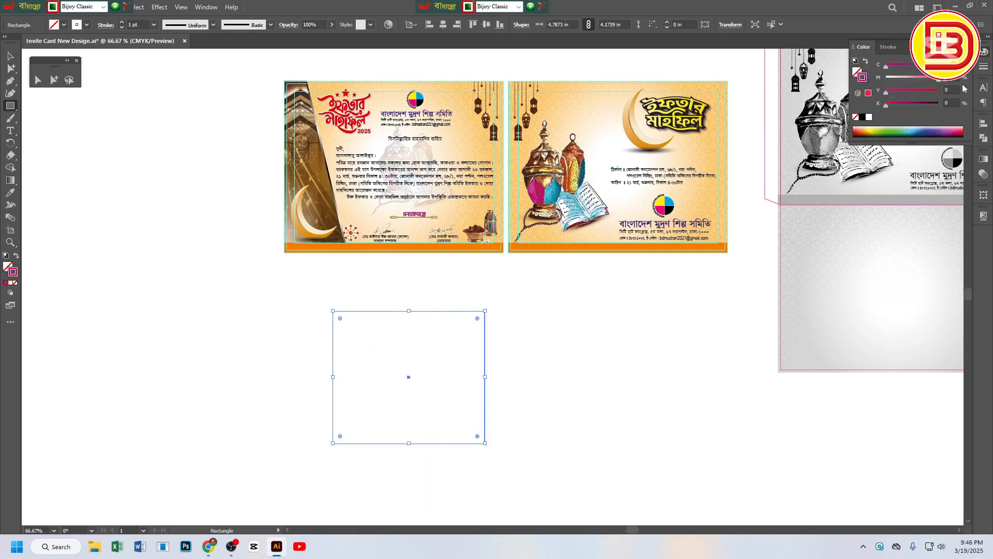
Set the magenta rectangle's width to 6.75 in and its height to 5.25 in
left_click(982, 194)
left_click(924, 206)
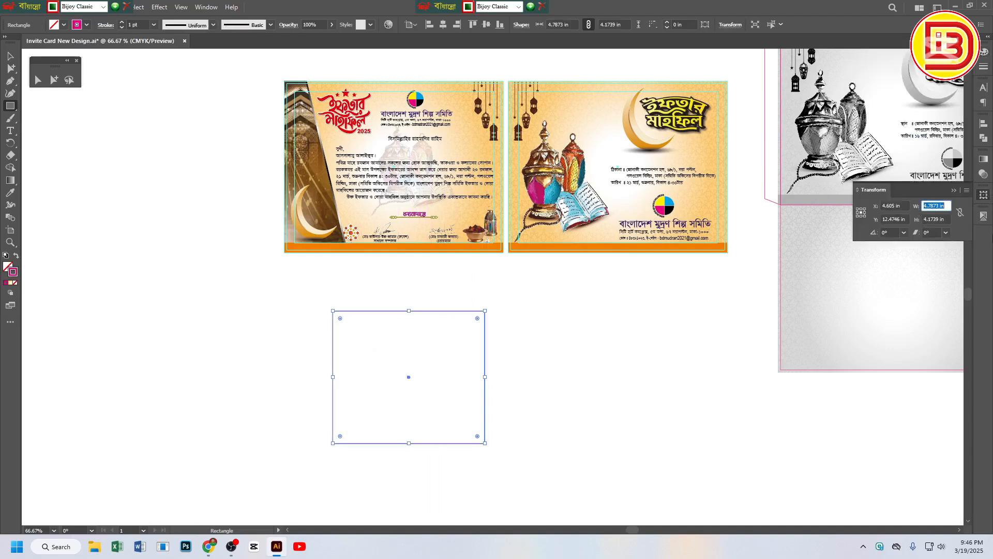
type("6.75")
key("Tab")
type("5")
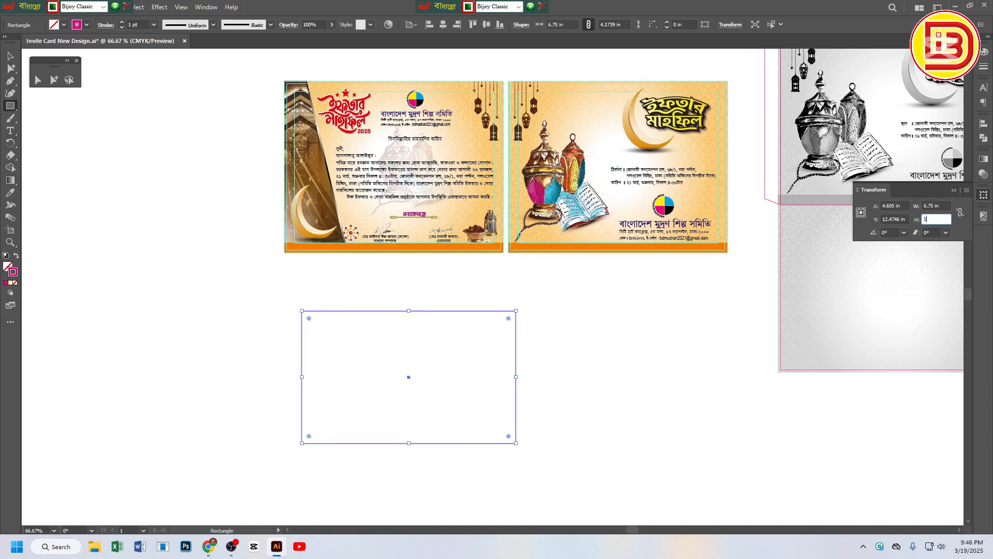
type(".25")
key("Return")
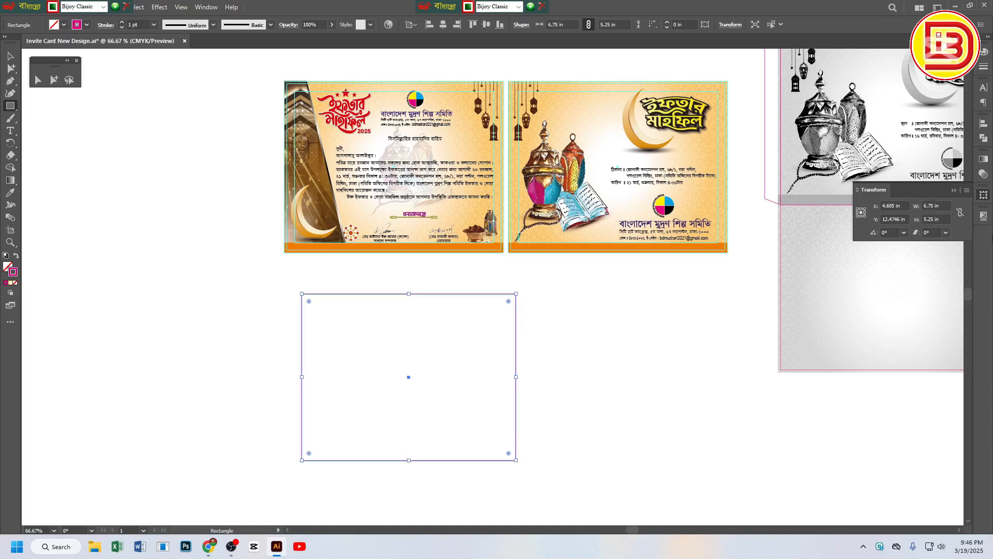
Move the resized rectangle below the text-side card, to about X 3.98 in and Y 13.19 in
key("v")
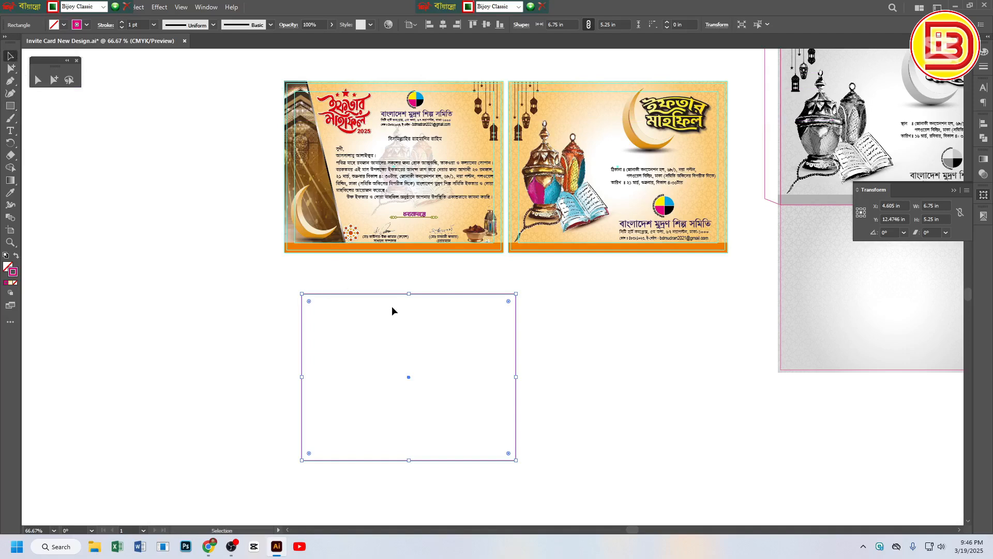
left_click_drag(380, 292, 364, 306)
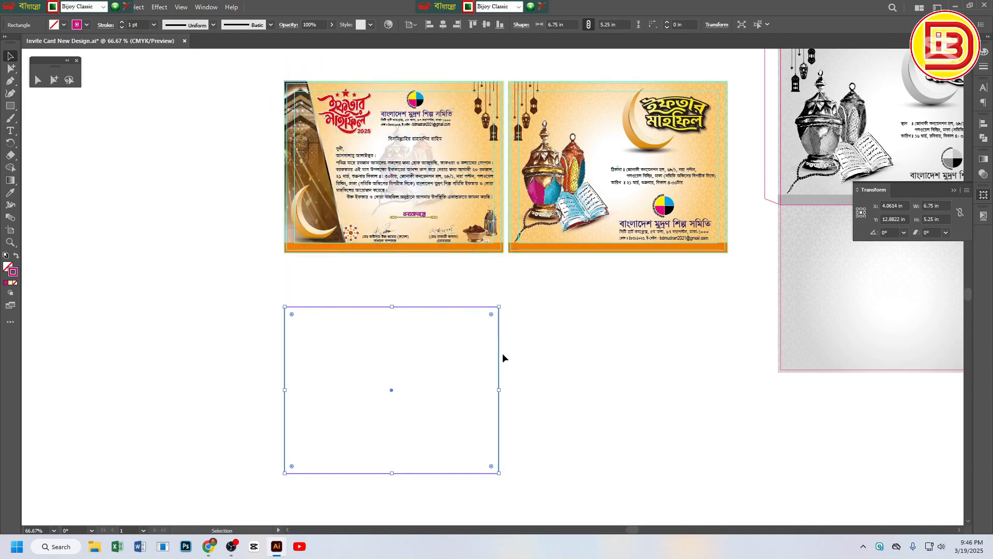
left_click_drag(497, 357, 495, 367)
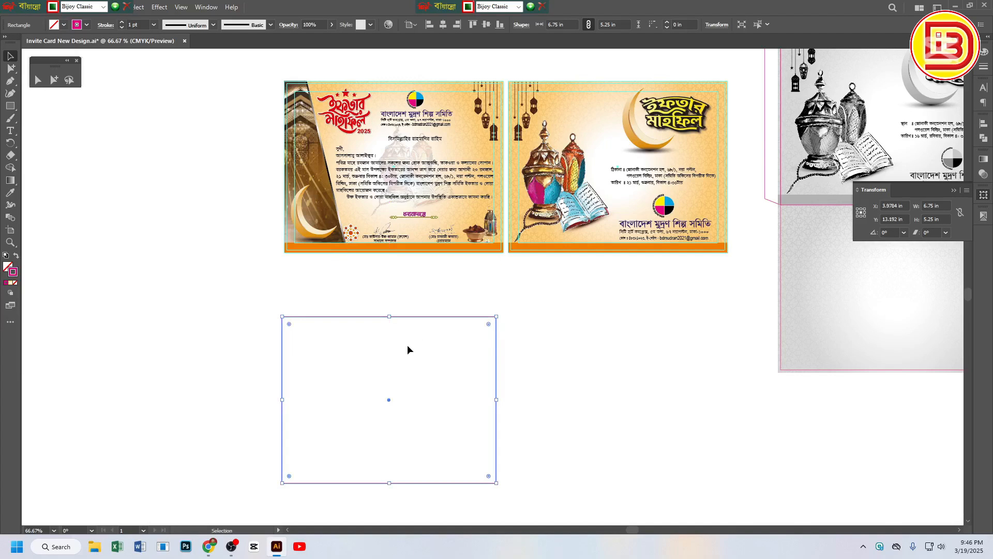
Offset the rectangle's path outward by 2 mm with mitered joins to make the bleed outline
key("alt+o")
key("p")
key("Right")
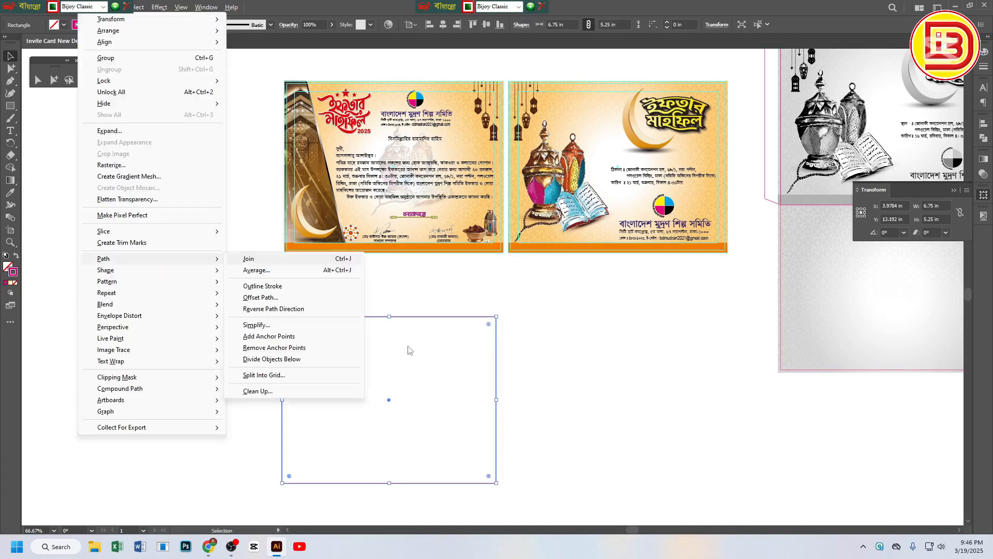
key("Down")
key("Down")
key("Down")
key("Return")
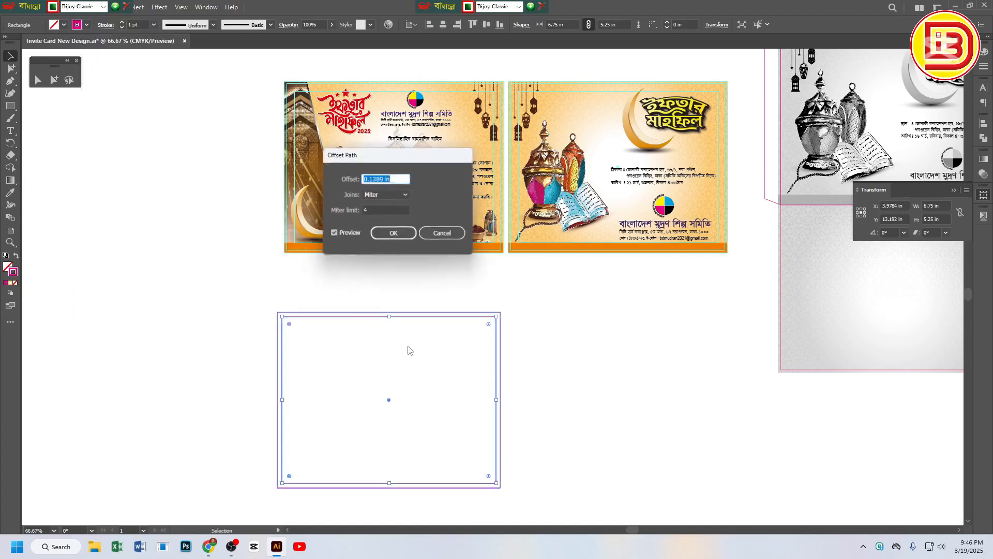
type("2")
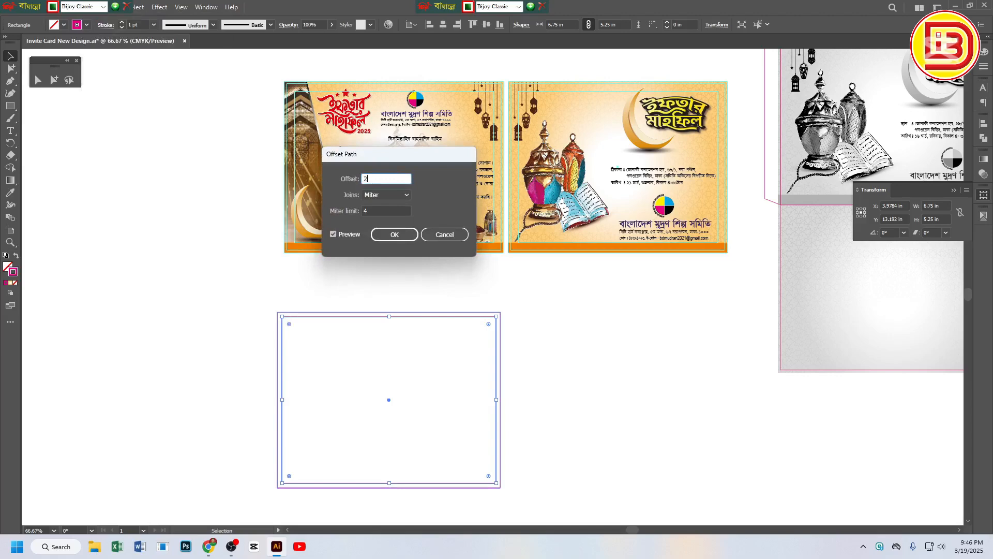
key("ctrl+alt+b")
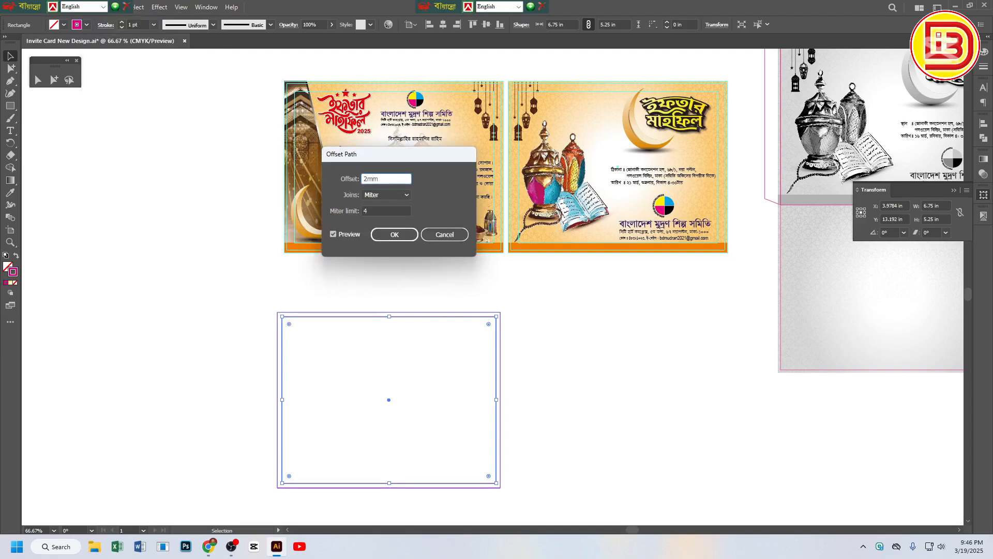
key("Return")
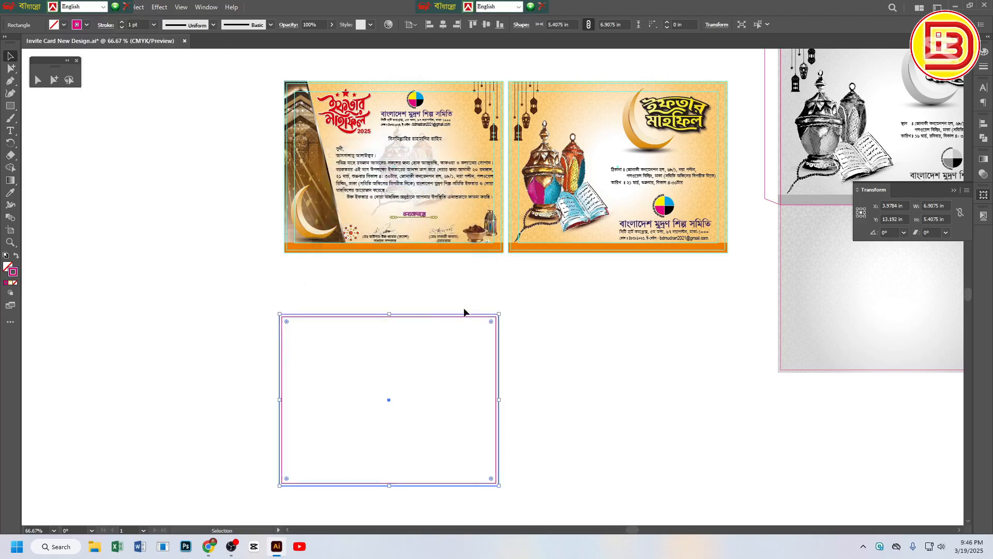
Compare the inner trim rectangle and the outer bleed rectangle at one corner, checking the size of each
scroll(464, 310, "up", 4)
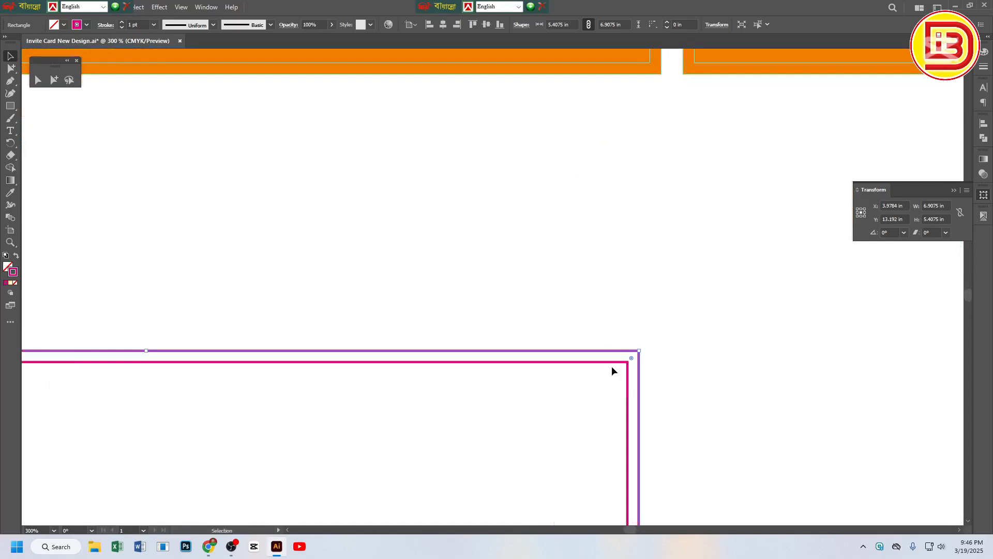
left_click(602, 361)
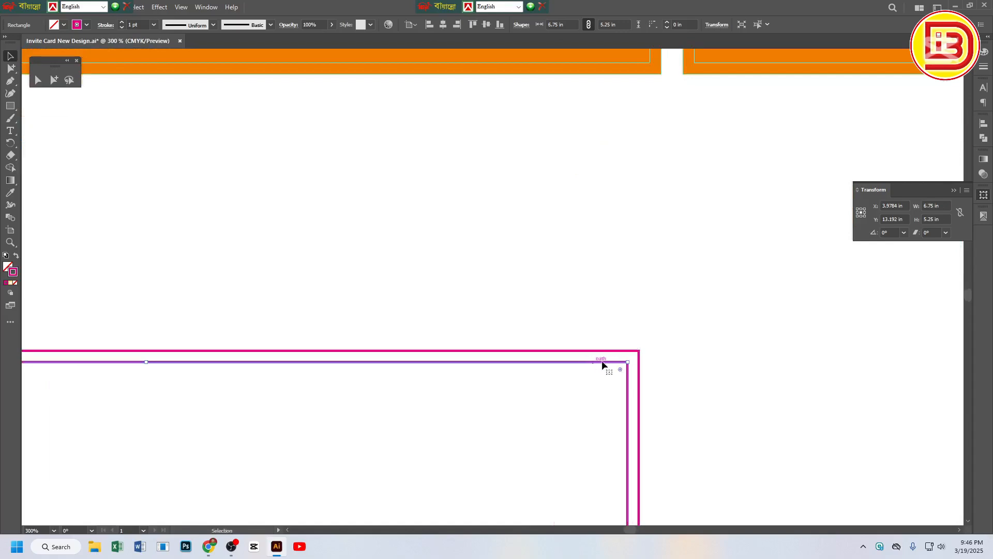
left_click(624, 352)
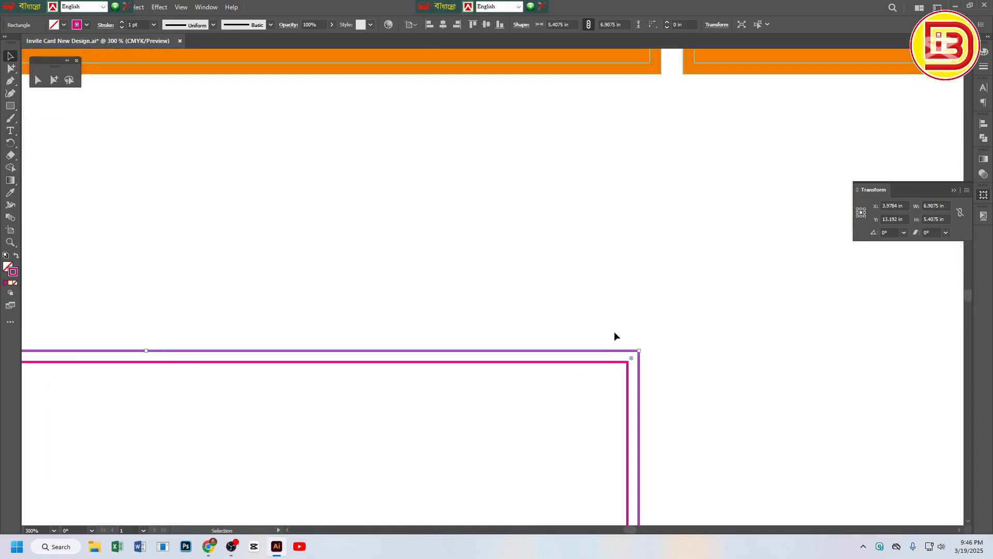
key("ctrl+0")
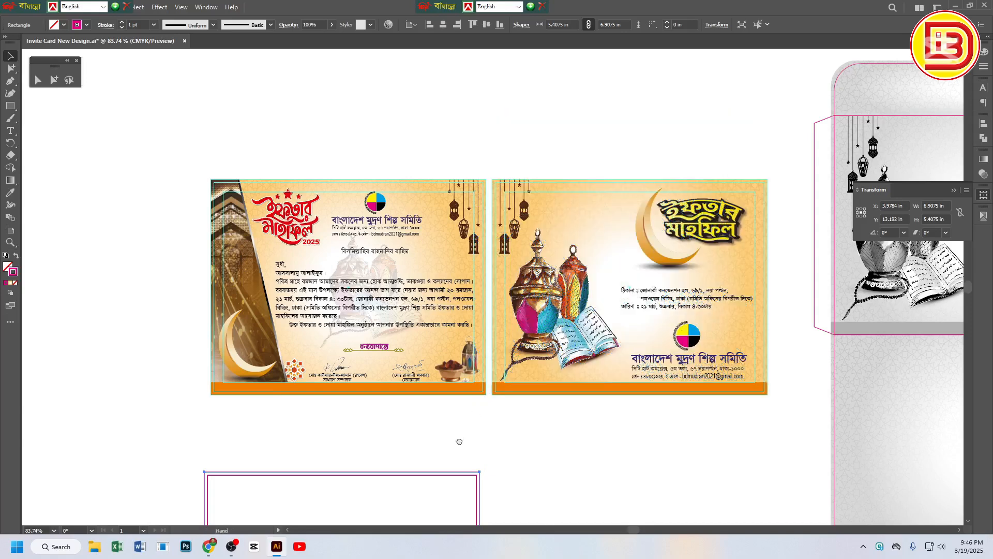
left_click_drag(459, 442, 513, 251)
Start an Offset Path on the inner trim rectangle and preview it with an offset of -6 mm
left_click(477, 287)
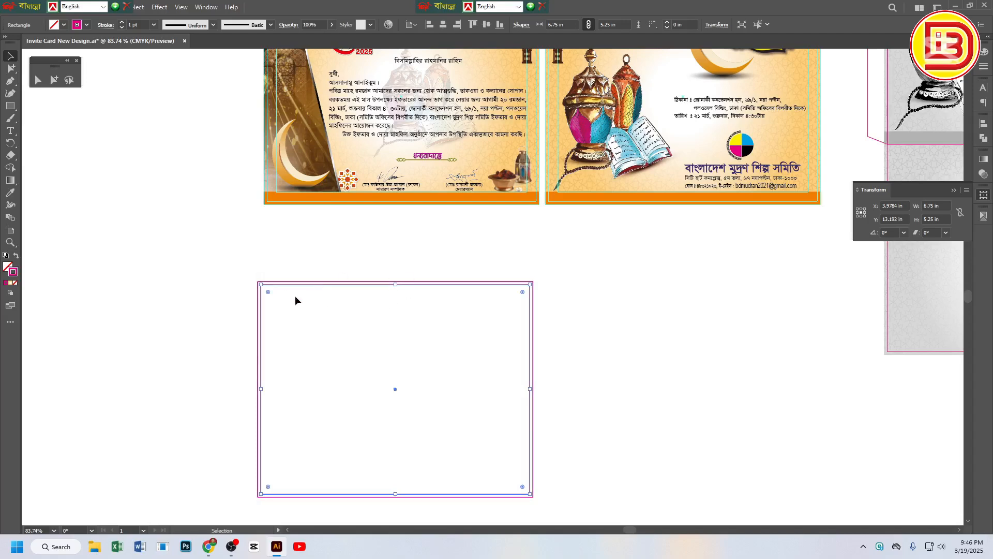
scroll(382, 262, "up", 2)
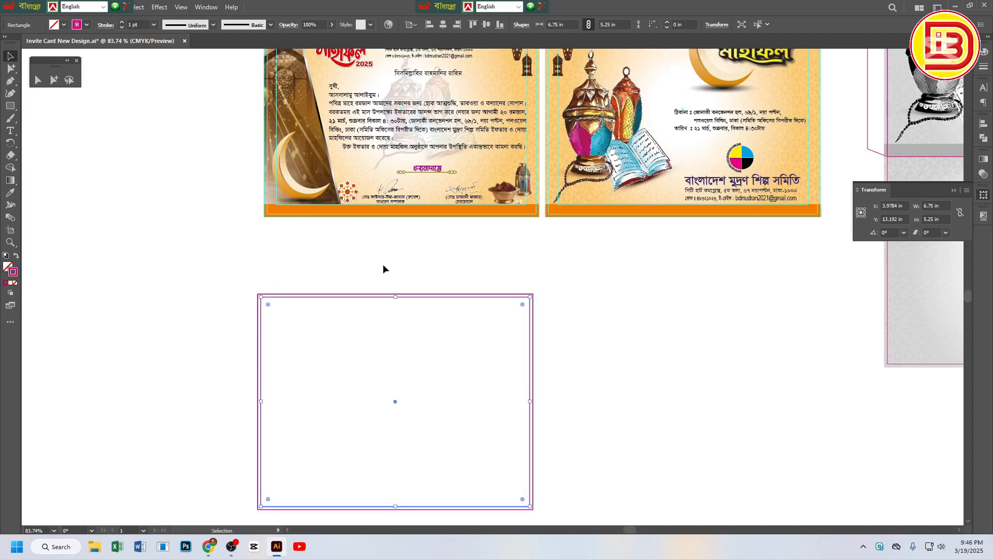
scroll(369, 266, "up", 2)
scroll(370, 362, "down", 2)
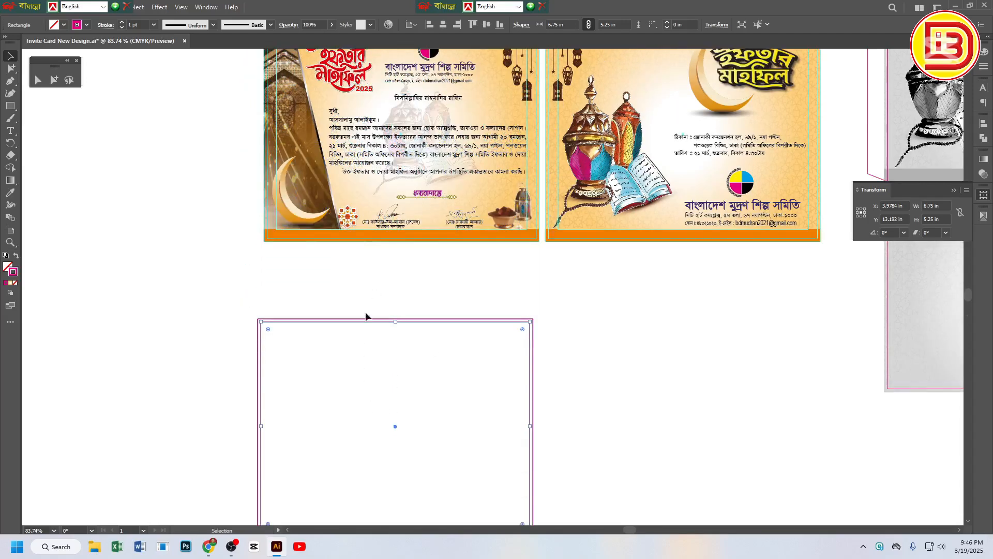
key("alt+o")
key("p")
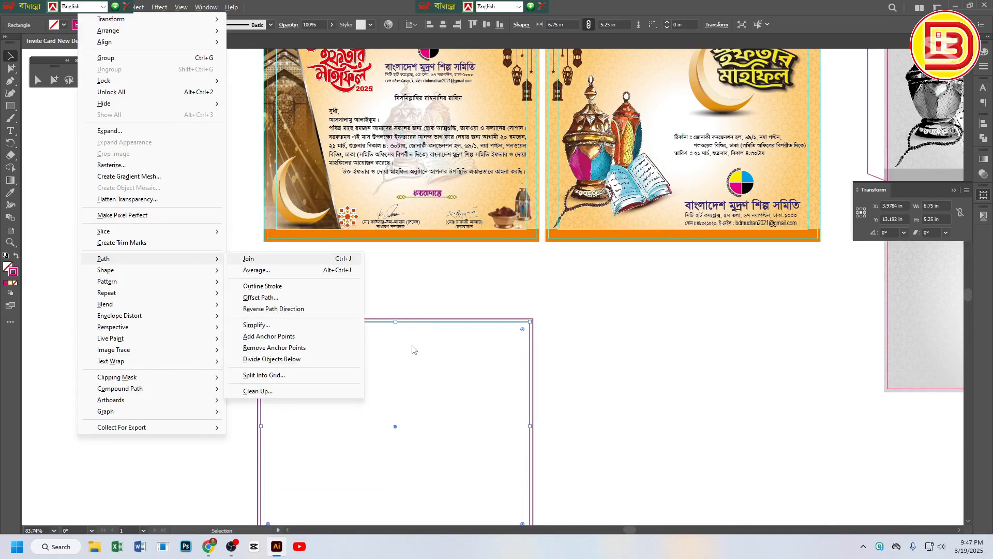
key("Down")
key("Down")
key("Down")
key("Return")
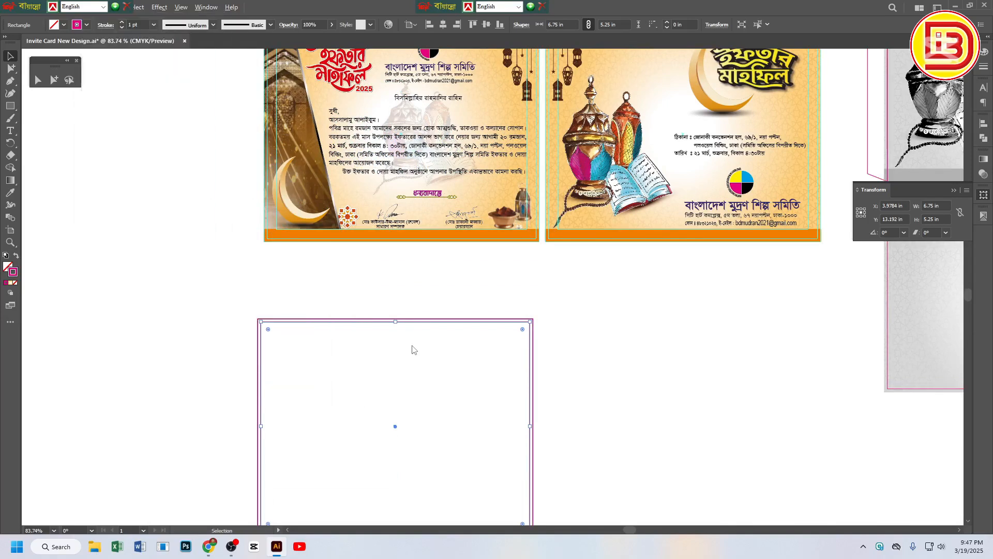
type("-6mm")
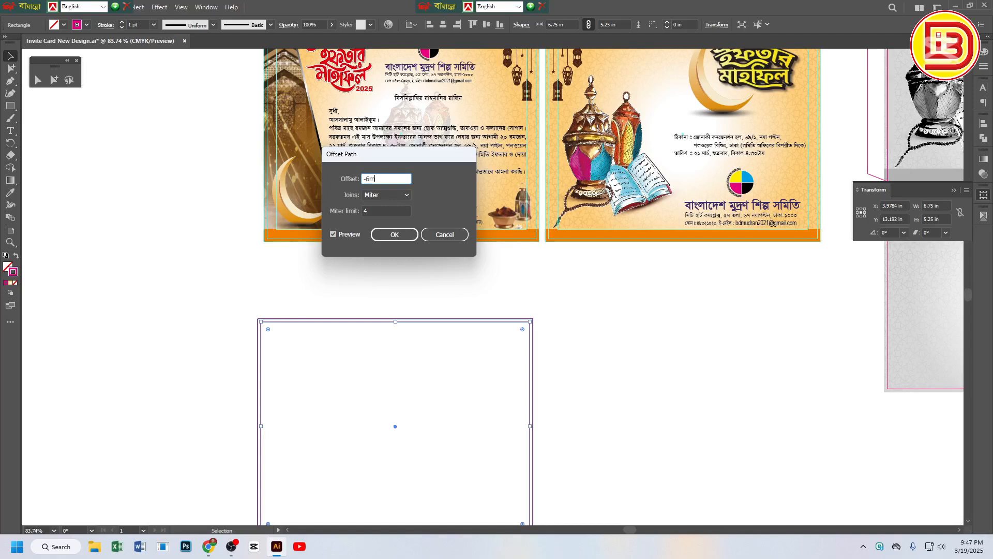
left_click(335, 234)
left_click(335, 234)
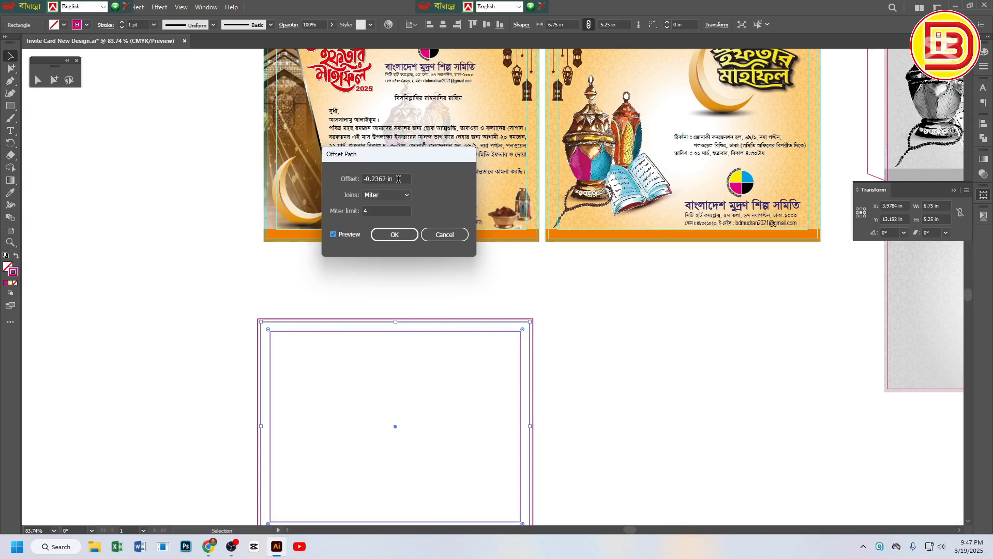
Try an offset of 7 mm for the trim rectangle in the preview
left_click(342, 181)
type("7")
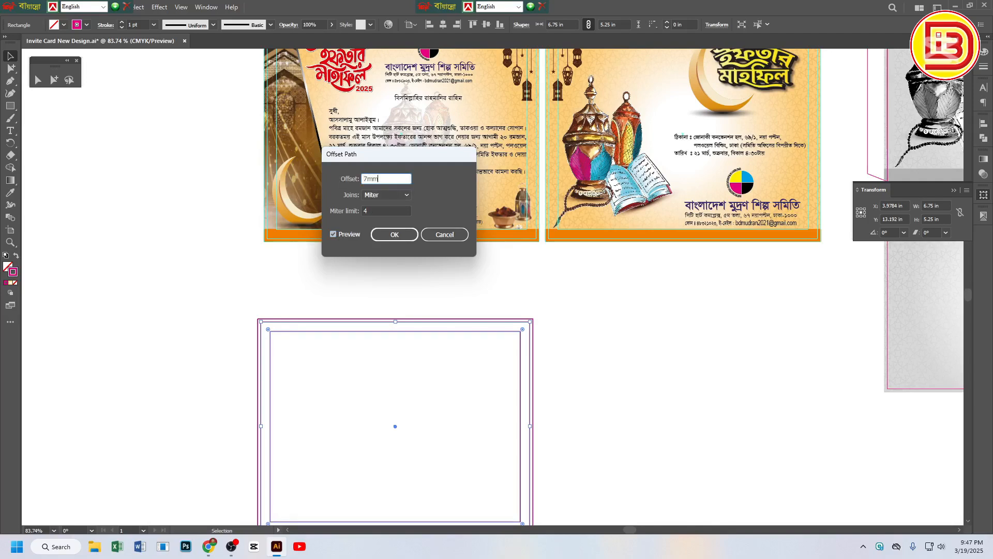
type("mm")
left_click(334, 235)
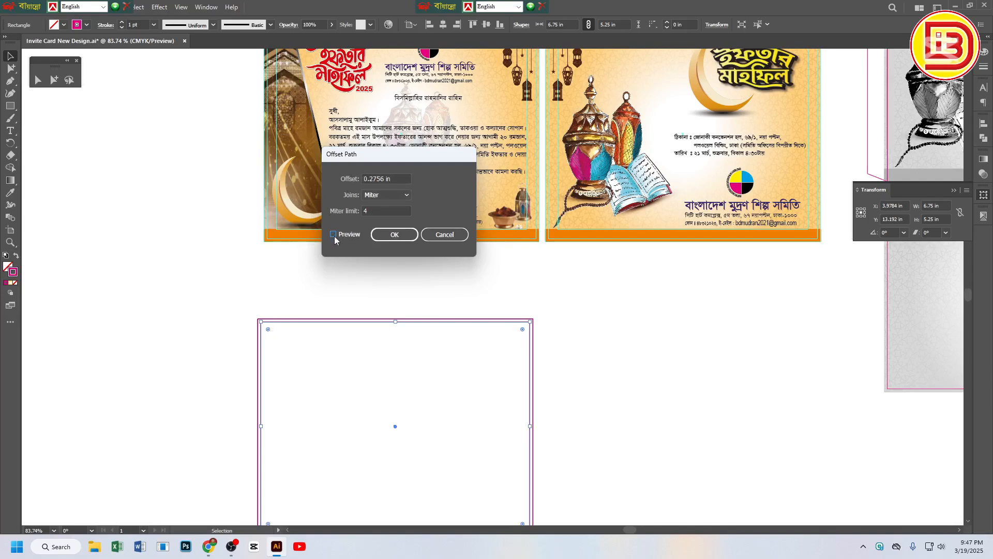
left_click(334, 235)
Set the offset to -7 mm, preview it, and apply it to create the inner safe-margin rectangle, leaving nothing selected
left_click_drag(400, 177, 297, 181)
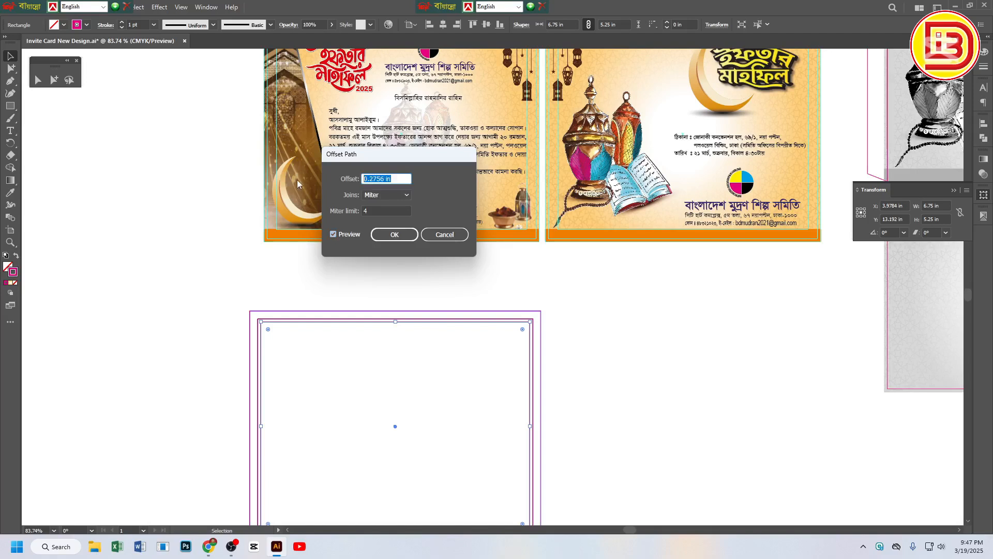
type("-7mm")
left_click(334, 235)
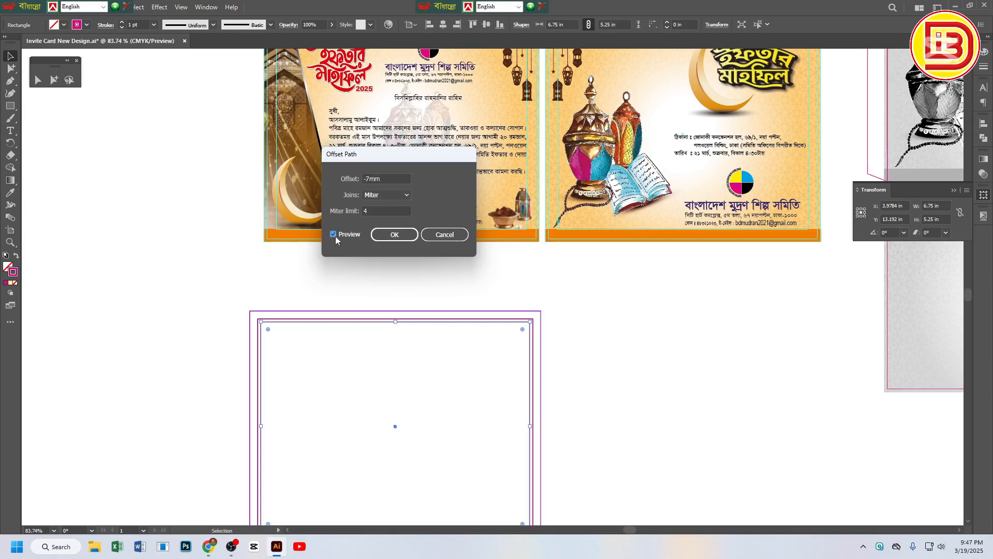
left_click(333, 235)
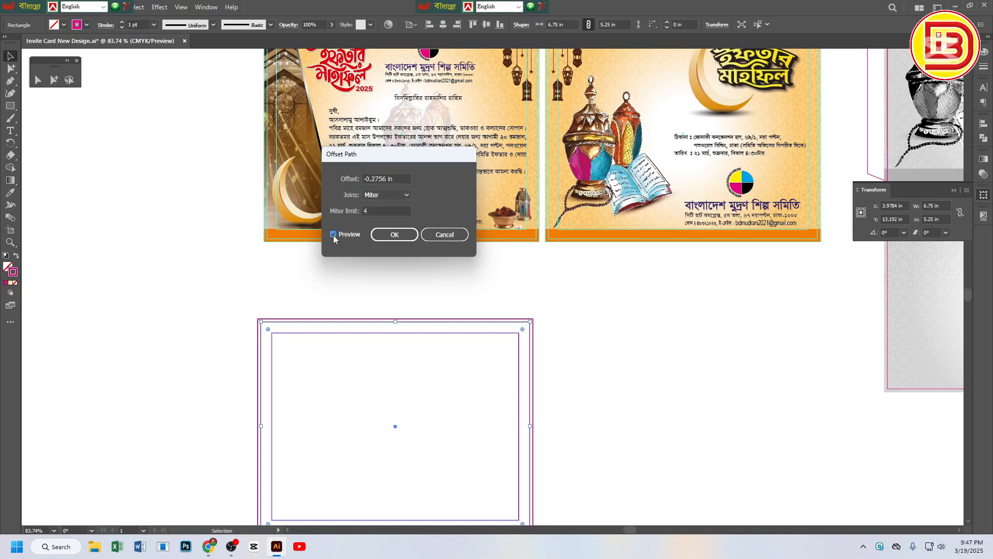
left_click(395, 235)
left_click(229, 282)
Convert the three nested bleed, trim and safe-margin rectangles to guides
scroll(549, 376, "down", 1)
scroll(549, 375, "down", 4)
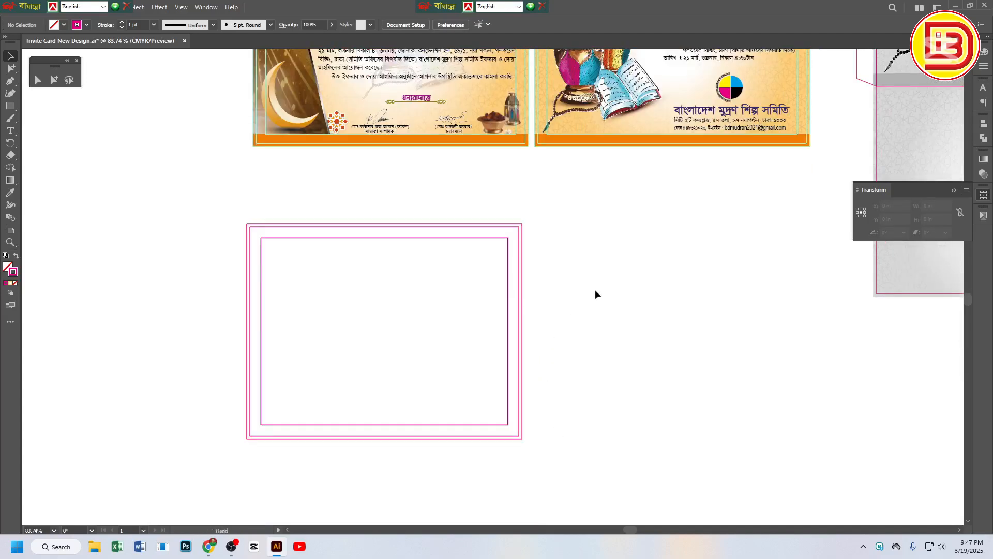
left_click_drag(619, 260, 453, 306)
key("ctrl+alt")
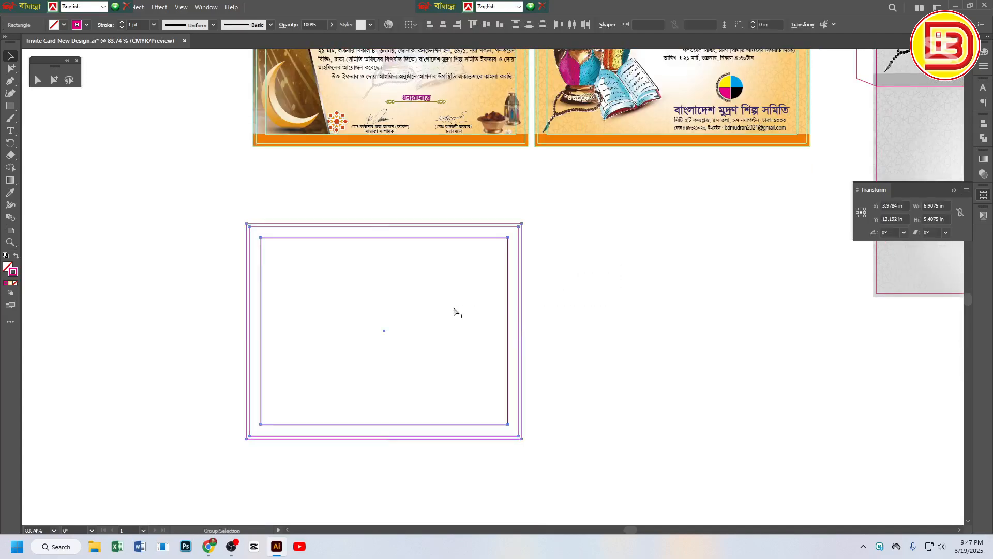
key("ctrl+5")
Group the three nested guide rectangles below the text-side card
right_click(586, 256)
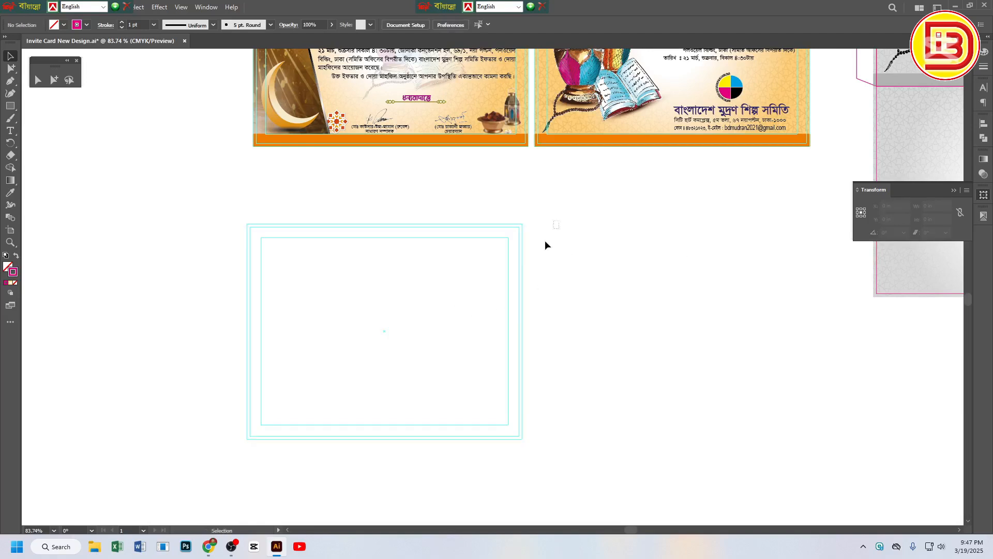
key("ctrl+alt+5")
key("ctrl+g")
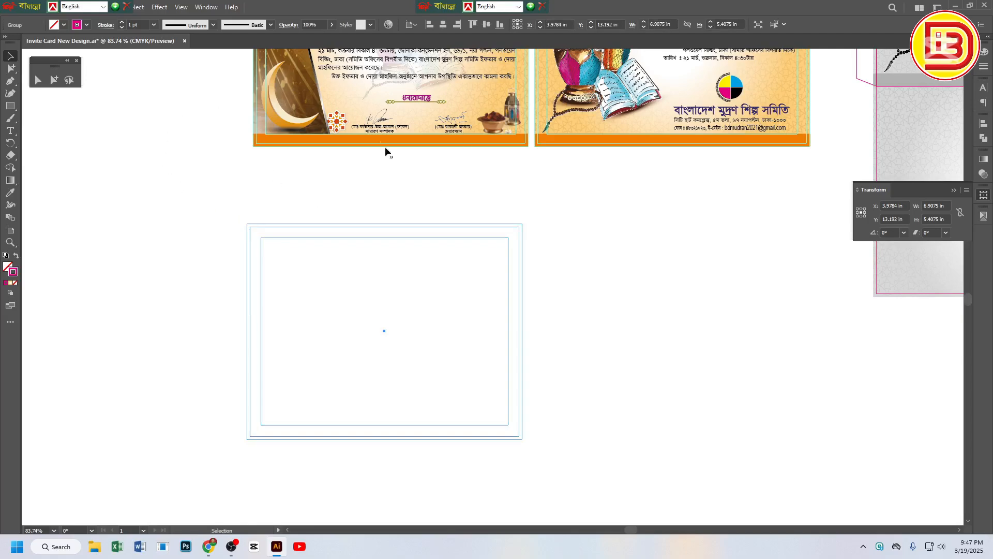
Deselect the grouped guide rectangles and lock the guides
scroll(377, 218, "up", 4)
left_click_drag(502, 242, 536, 276)
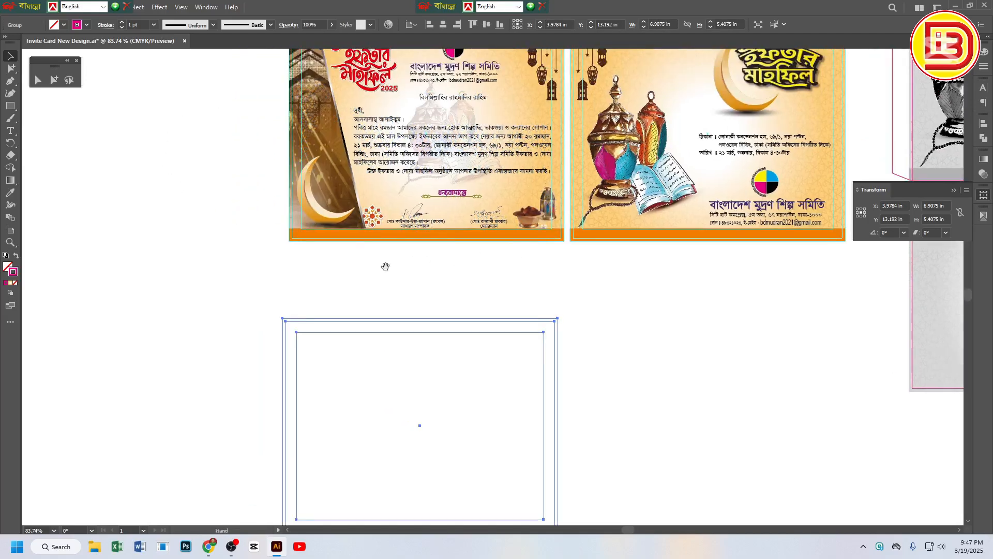
left_click(238, 245)
right_click(238, 245)
left_click(268, 360)
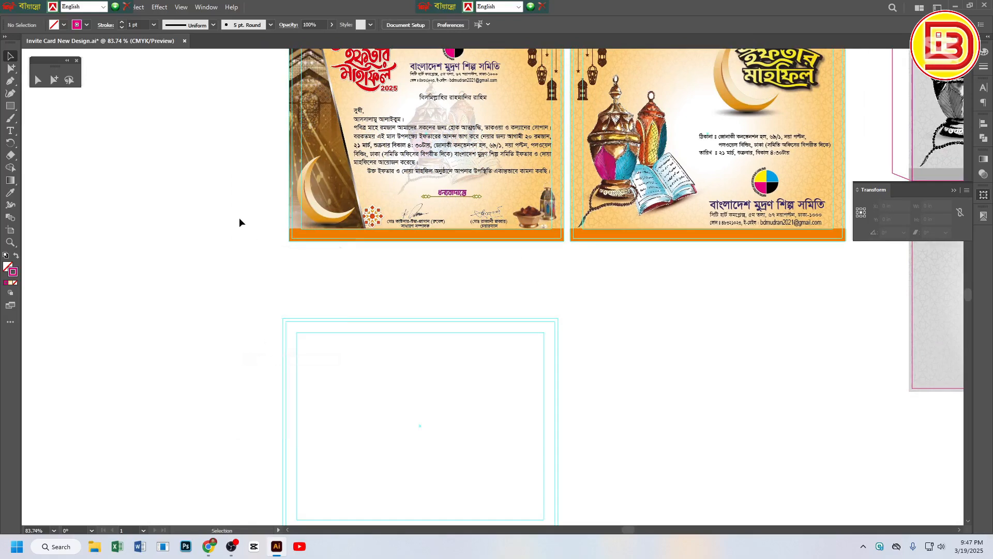
Copy the radial-gradient background of the text-side card onto the guide layout below it
scroll(332, 210, "up", 2)
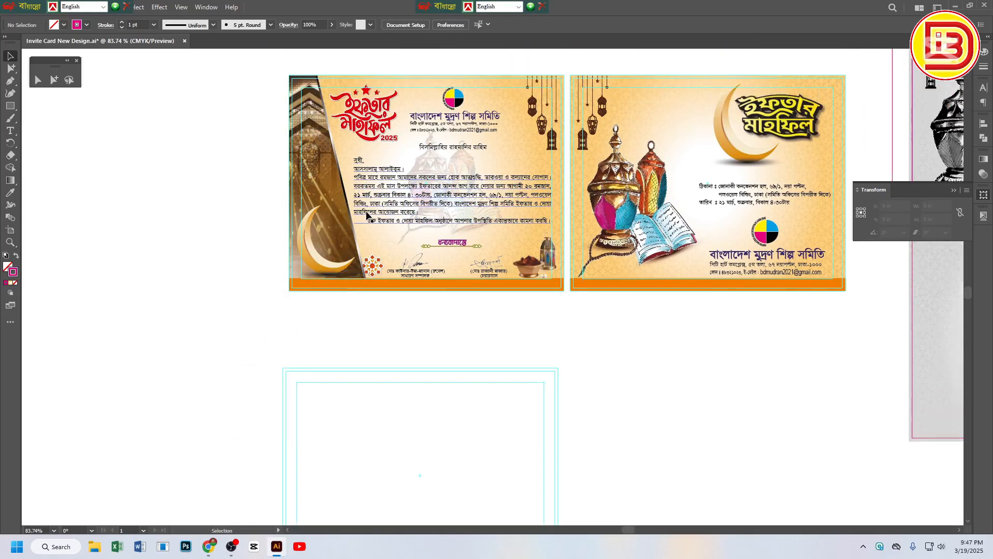
left_click(372, 116)
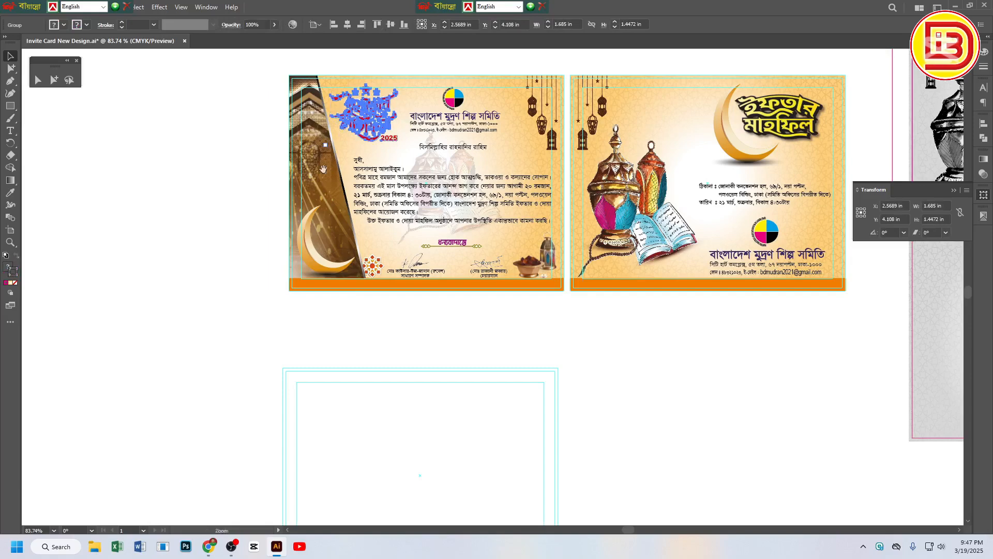
mouse_move(402, 245)
left_mouse_down()
mouse_move(390, 219)
mouse_move(395, 233)
left_mouse_up()
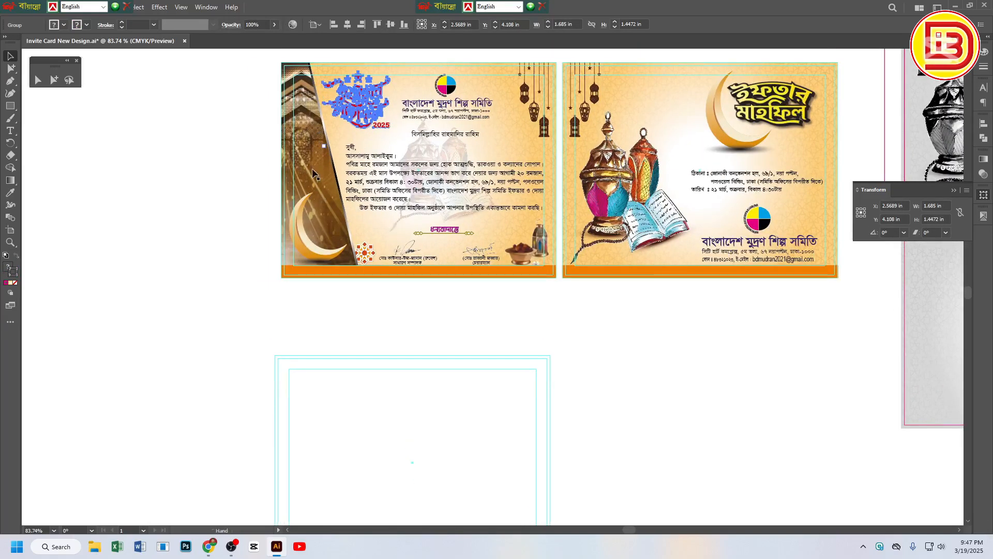
left_click(401, 84)
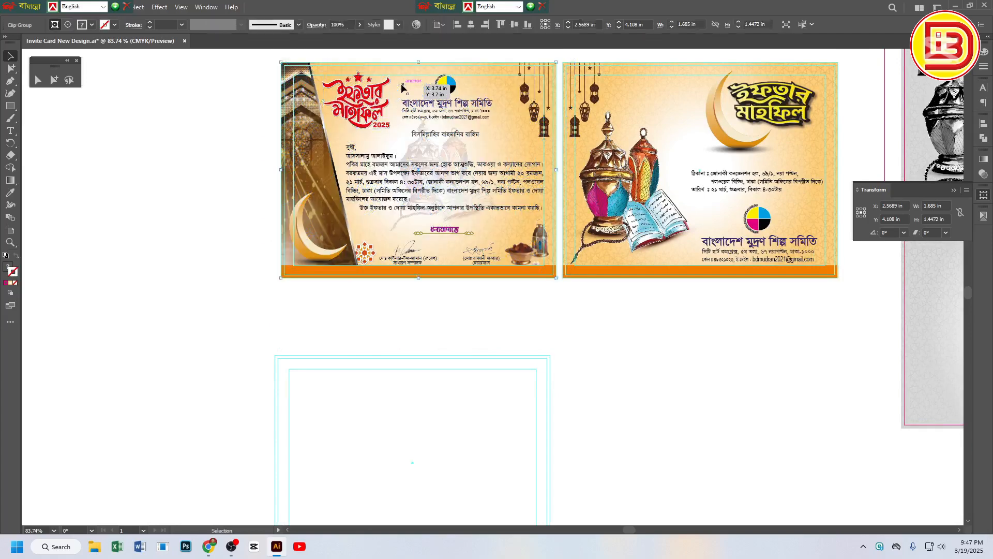
key("ctrl+shift+a")
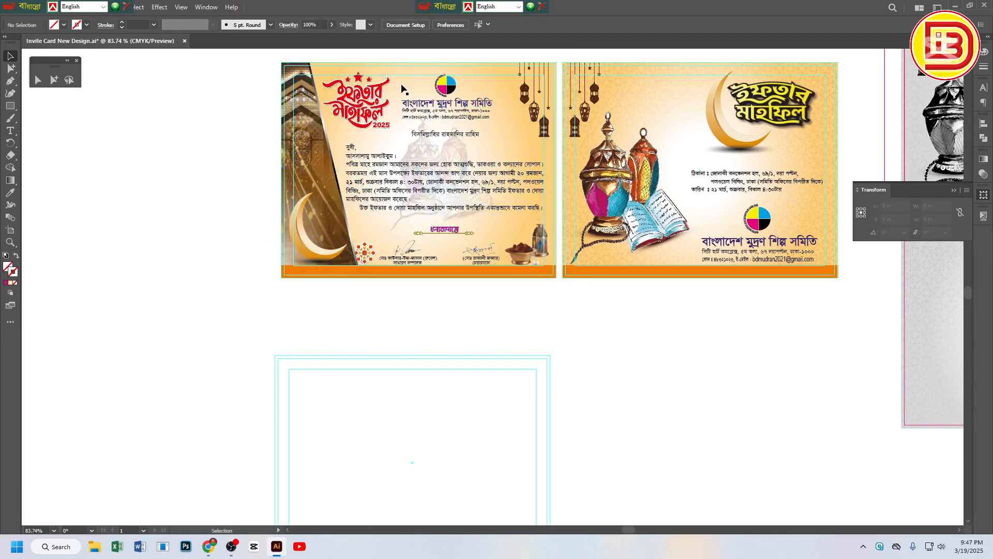
left_click(401, 88)
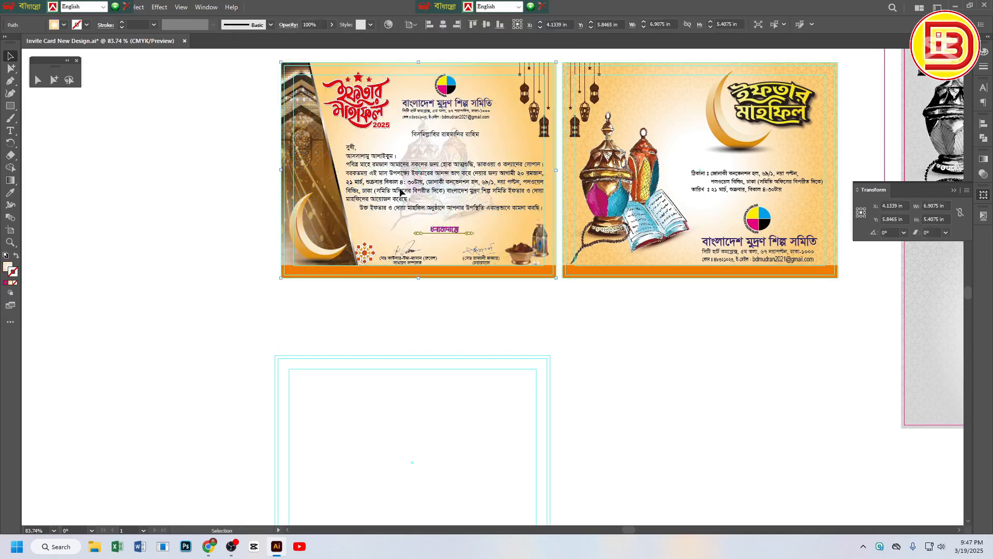
left_click_drag(404, 120, 395, 397)
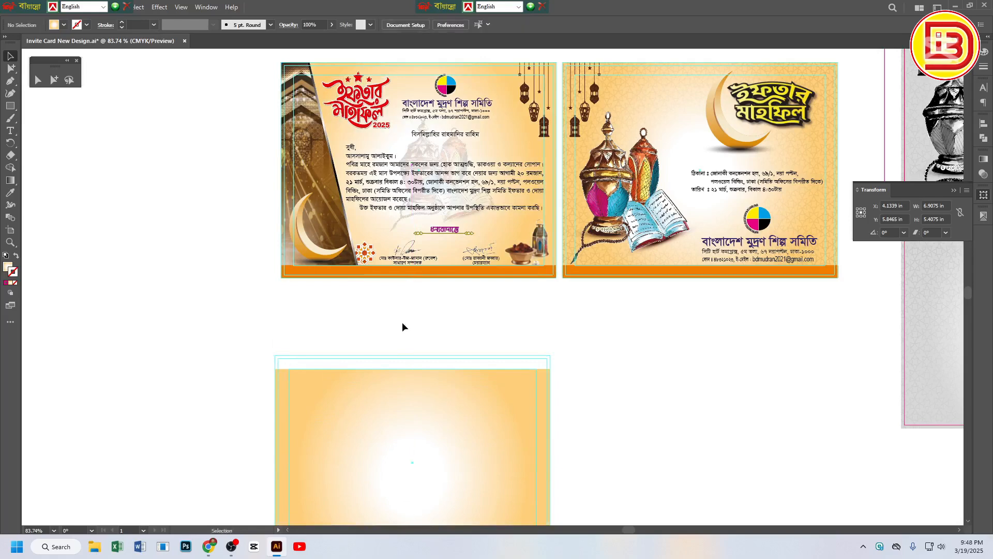
key("ctrl+z")
left_click(622, 351)
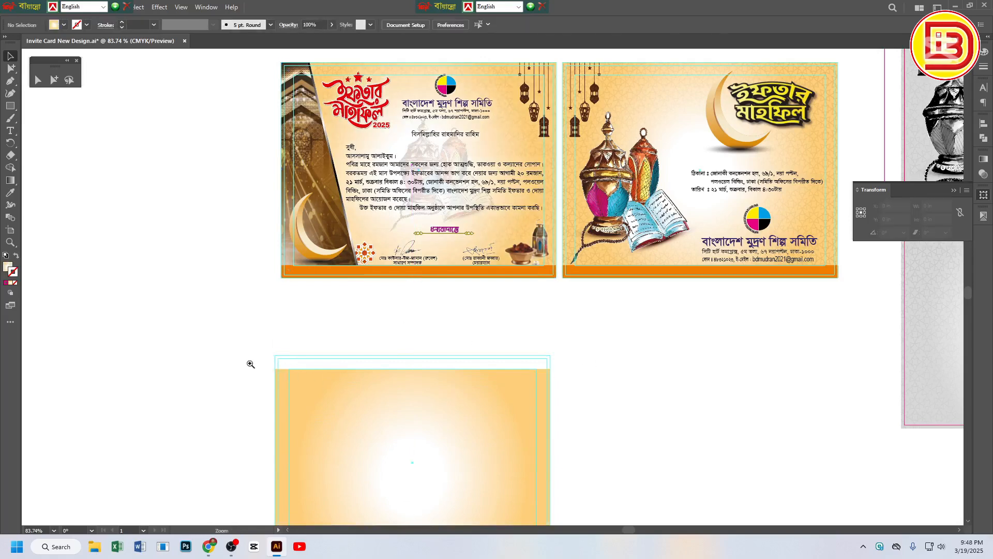
Align the copied gradient background with the outer bleed guide and leave nothing selected
scroll(252, 362, "up", 5)
left_click_drag(420, 420, 419, 346)
scroll(637, 422, "down", 1)
left_click_drag(638, 422, 399, 210)
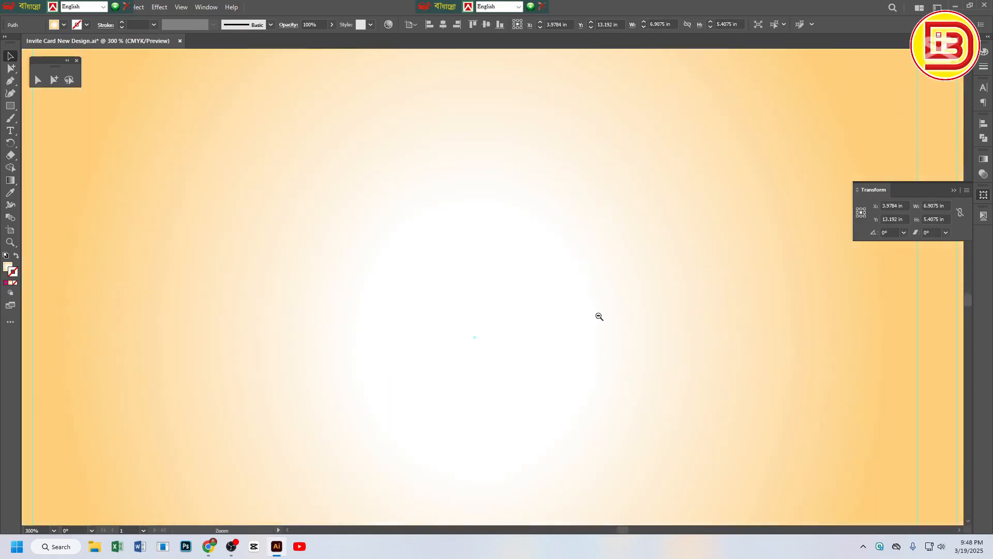
left_click(597, 315, "ctrl+alt")
left_click(597, 315, "ctrl+alt")
left_click(596, 315, "ctrl+alt")
left_click_drag(458, 365, 494, 340)
key("ctrl+shift+a")
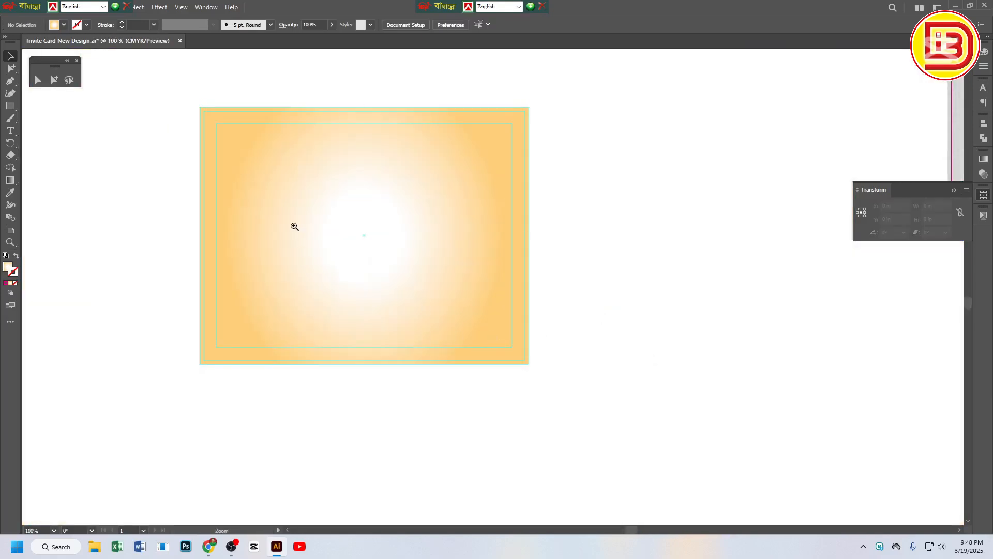
Examine the colour values of both stops in the background's radial gradient
scroll(294, 223, "up", 1)
scroll(291, 222, "down", 1)
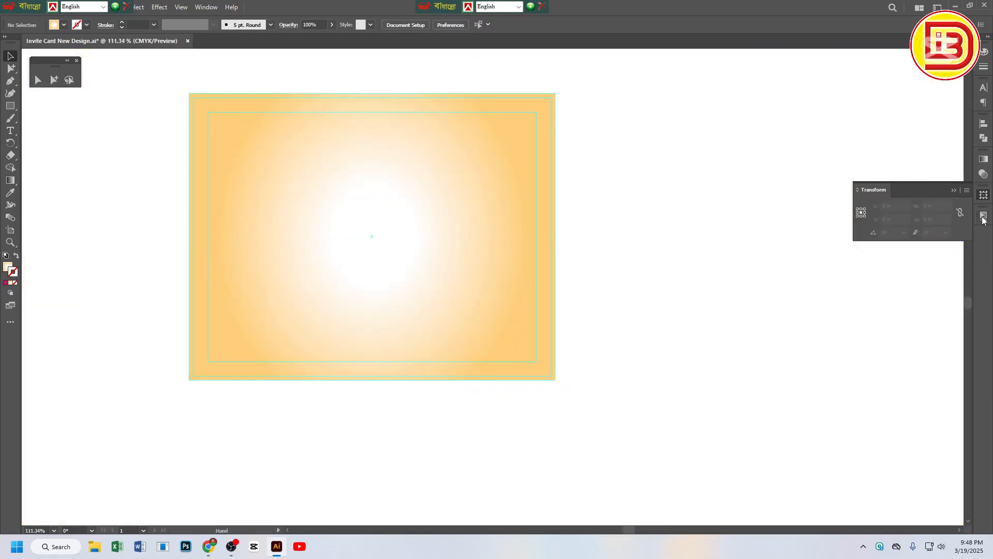
left_click(983, 160)
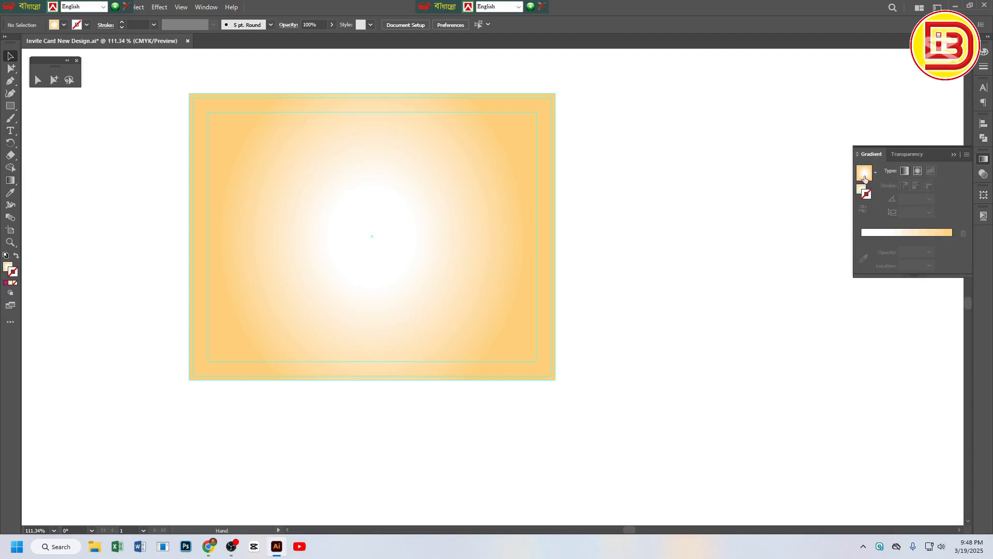
left_click(863, 190)
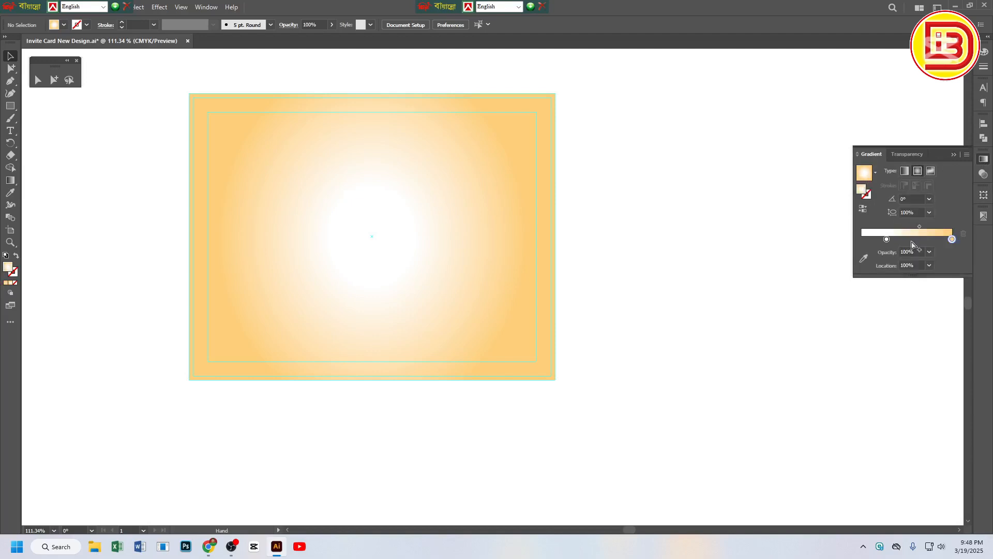
double_click(952, 239)
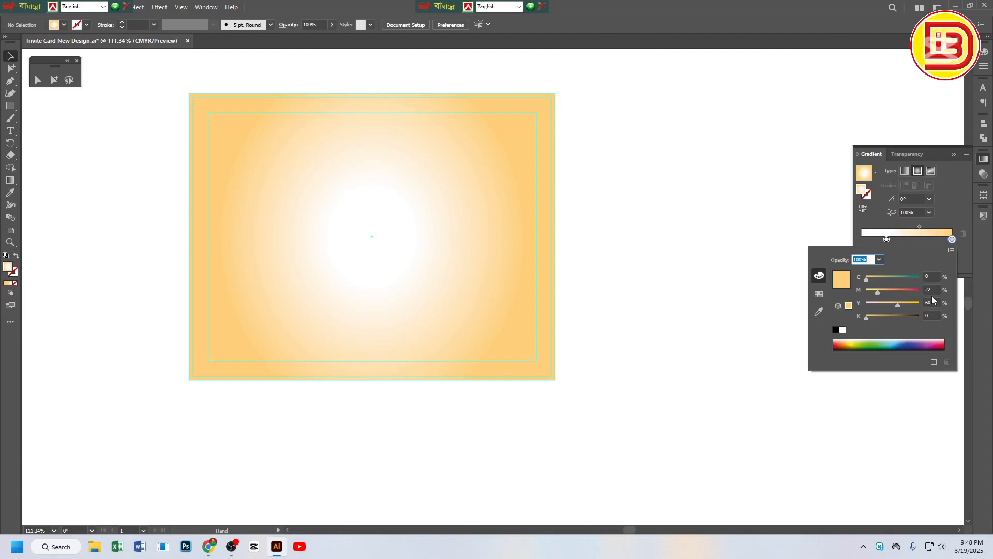
left_click(887, 240)
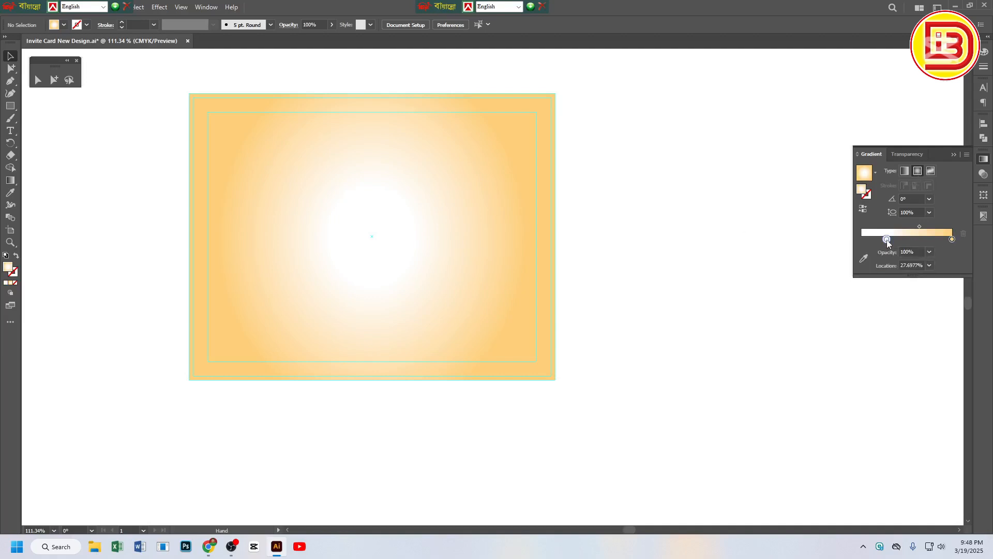
double_click(887, 240)
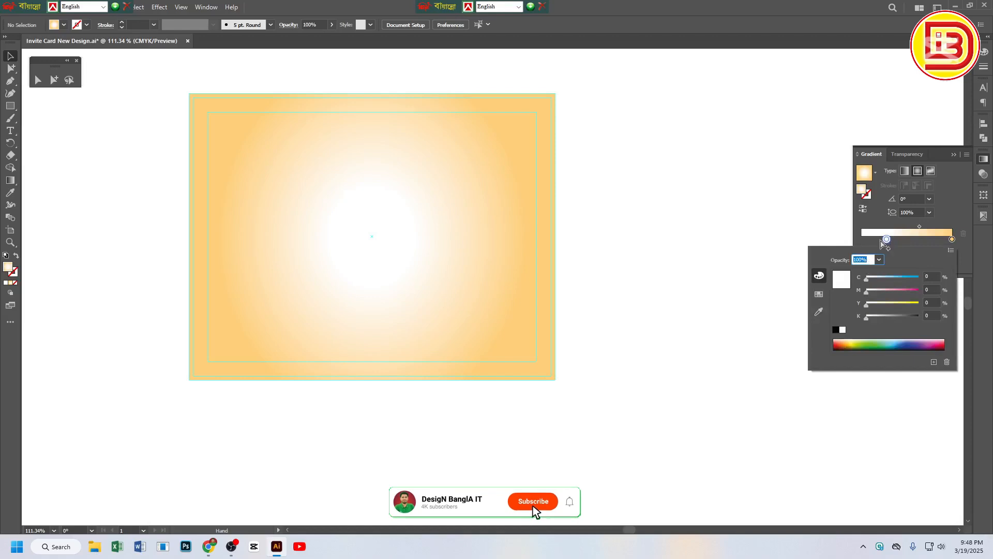
left_click(590, 216)
Copy the clipped geometric pattern from the text-side card onto the gradient background below
key("ctrl+space")
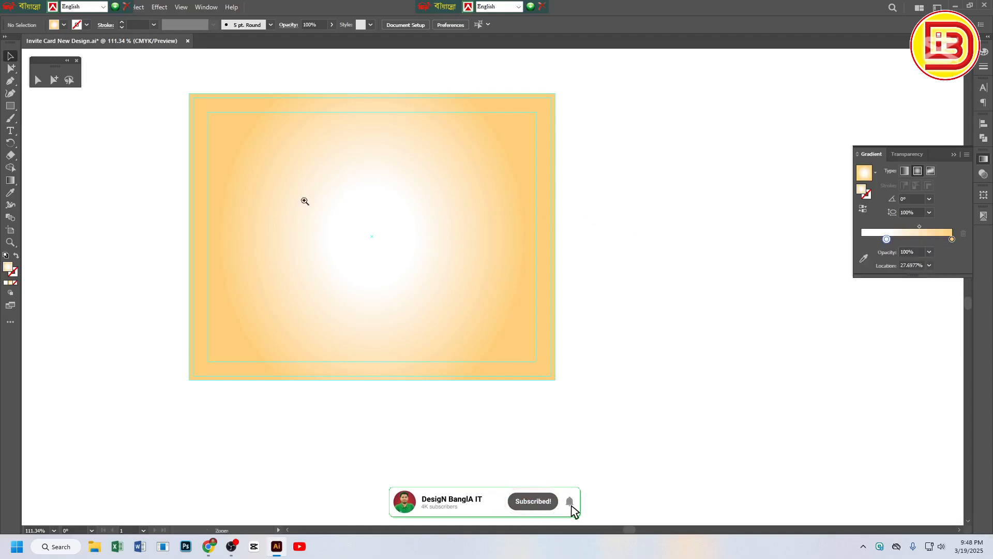
left_click(451, 127, "ctrl+alt")
left_click_drag(486, 169, 501, 257)
left_click(538, 197)
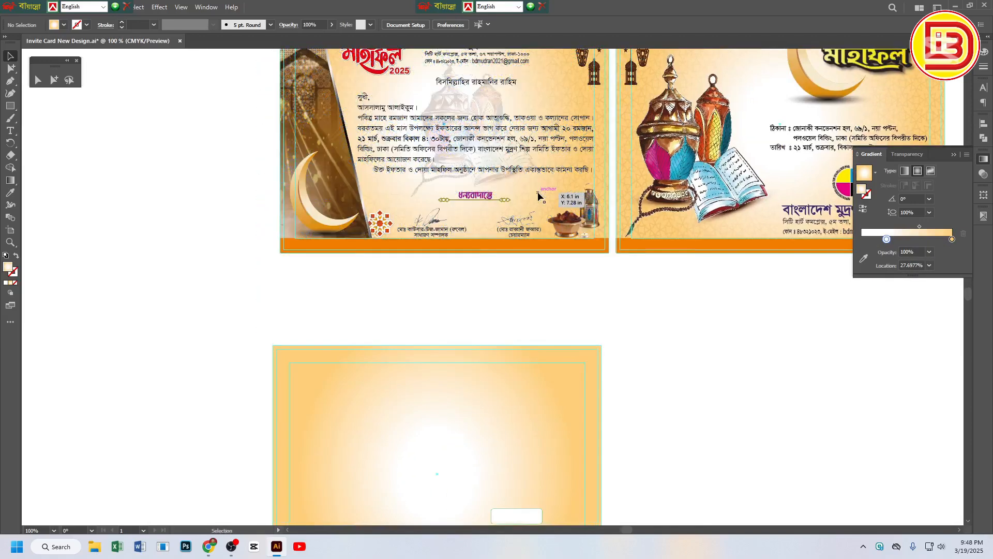
key("ctrl+minus")
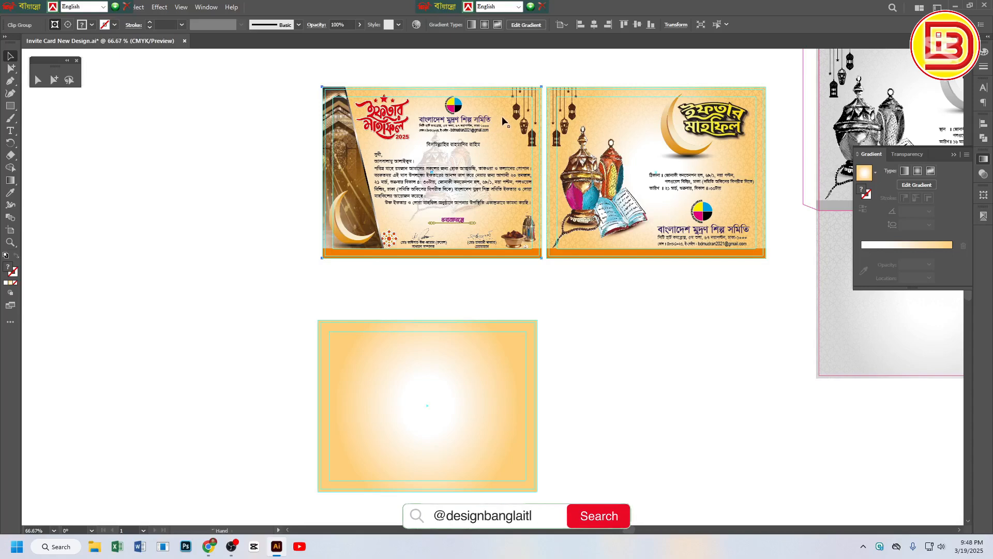
left_click_drag(500, 171, 501, 351)
Align the copied pattern's upper-left corner with the bleed corner of the gradient background
key("ctrl+space")
left_click_drag(270, 315, 372, 355)
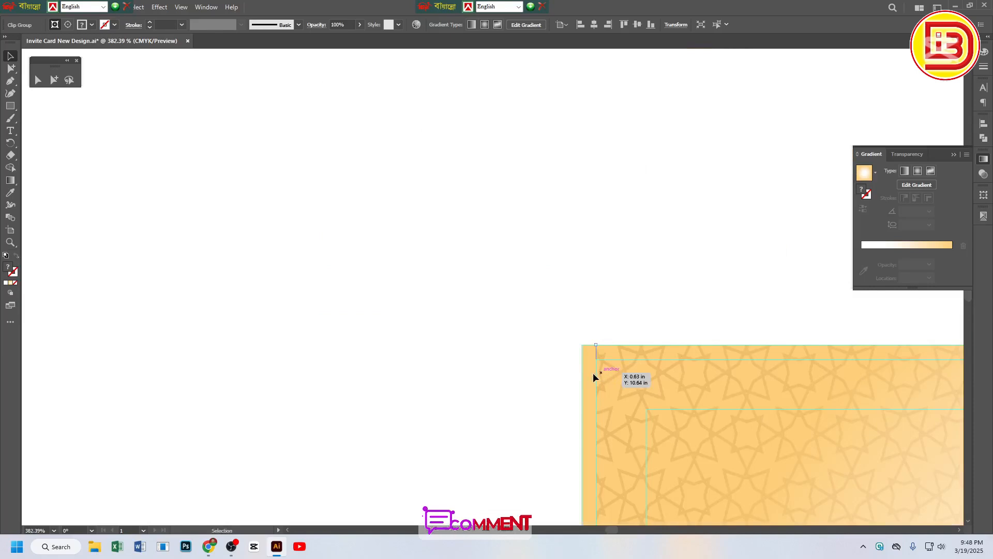
left_click(634, 325, "ctrl+alt")
left_click(634, 325, "ctrl+alt")
left_click(634, 325, "ctrl+alt")
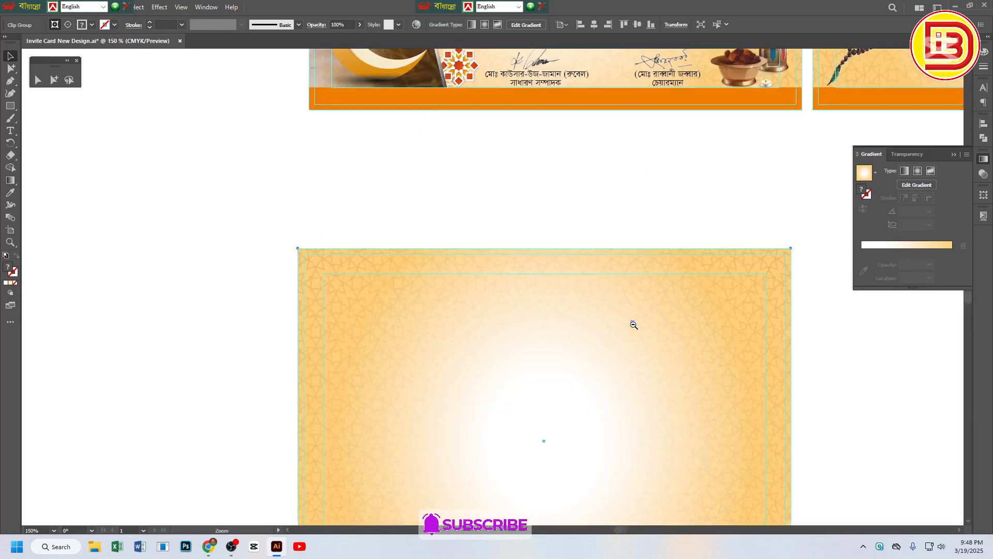
left_click(633, 325, "ctrl+alt")
left_click_drag(634, 325, 631, 255)
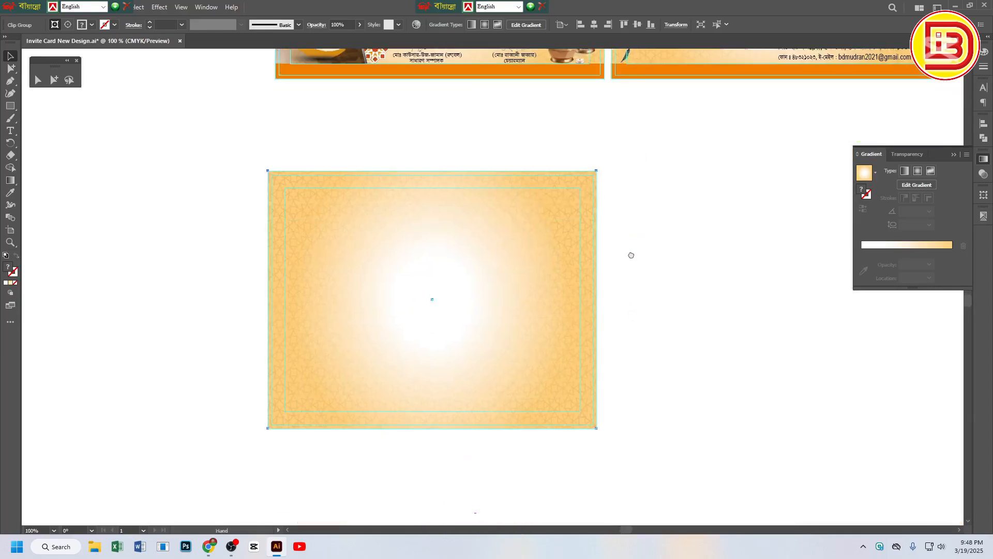
Release the copied pattern's clipping mask and check the pattern's fill colour
right_click(473, 204)
left_click(524, 294)
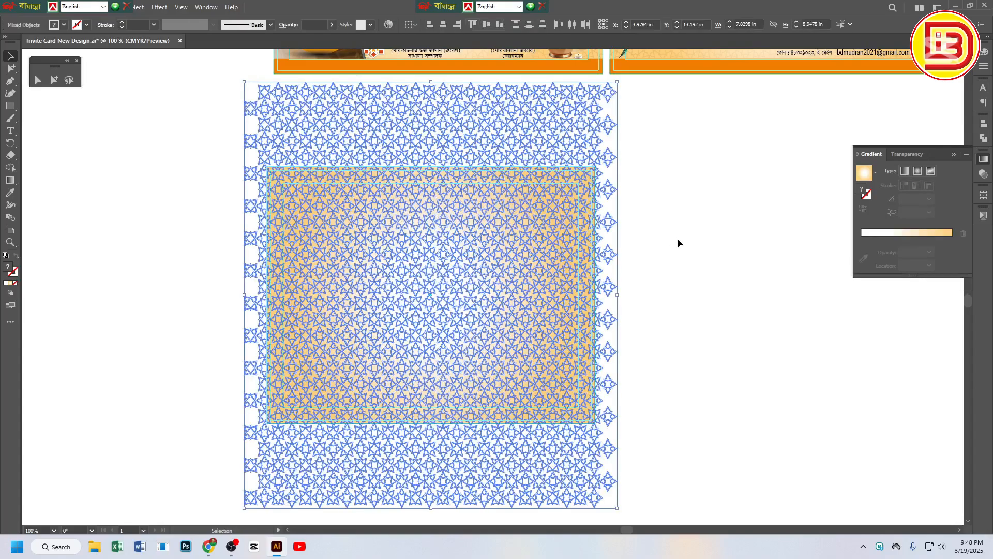
left_click(689, 159)
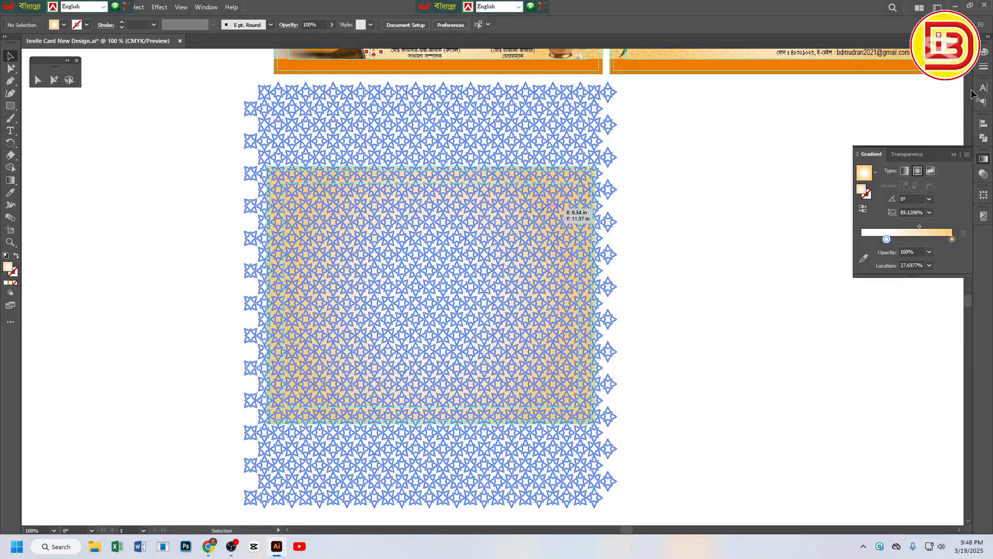
left_click(984, 53)
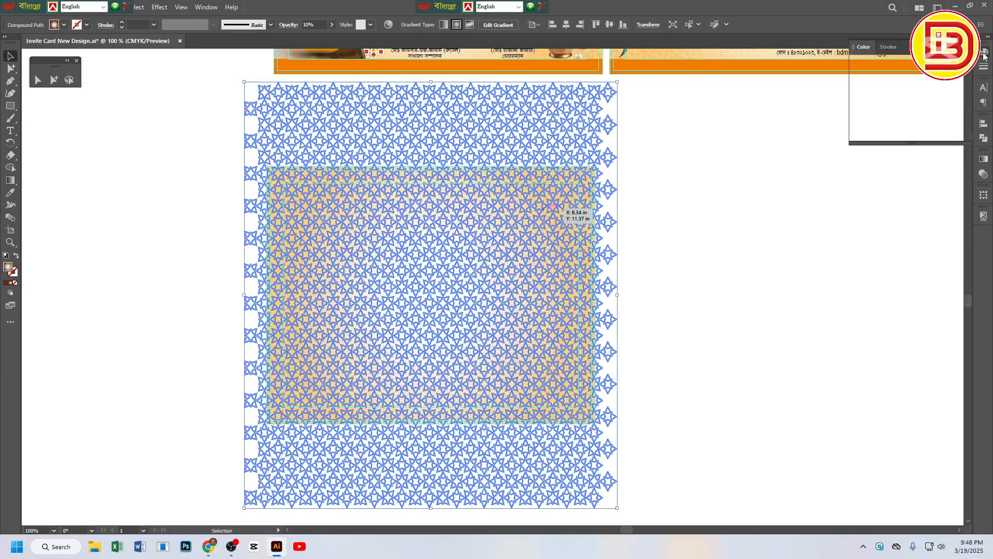
left_click(734, 189)
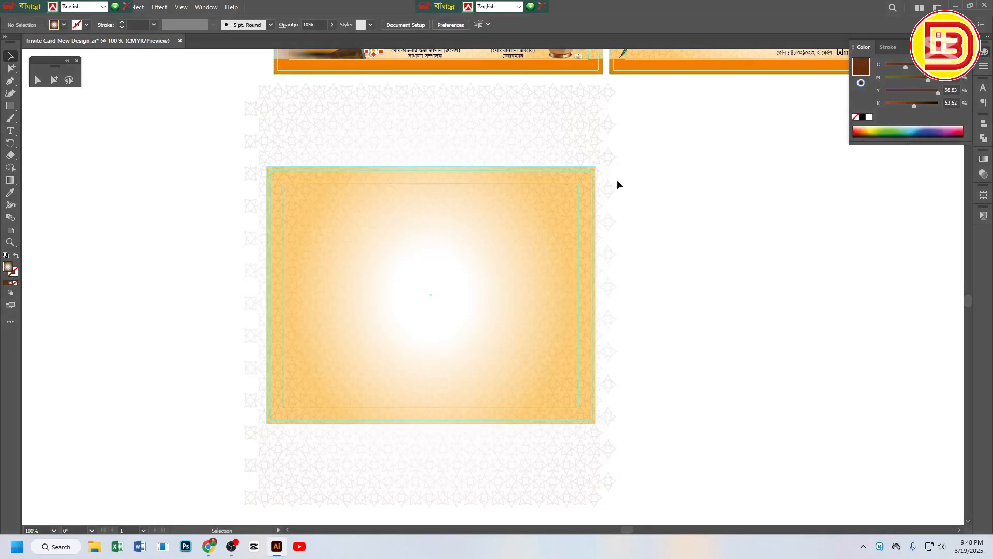
Examine the location, opacity and colour of the stops in the star pattern's radial gradient
left_click(587, 151)
left_click(984, 159)
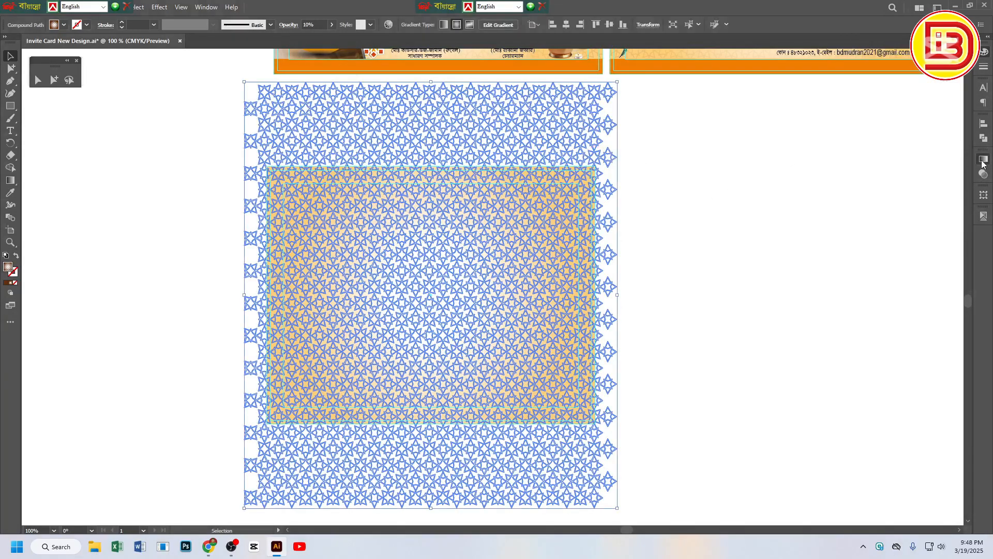
left_click(953, 252)
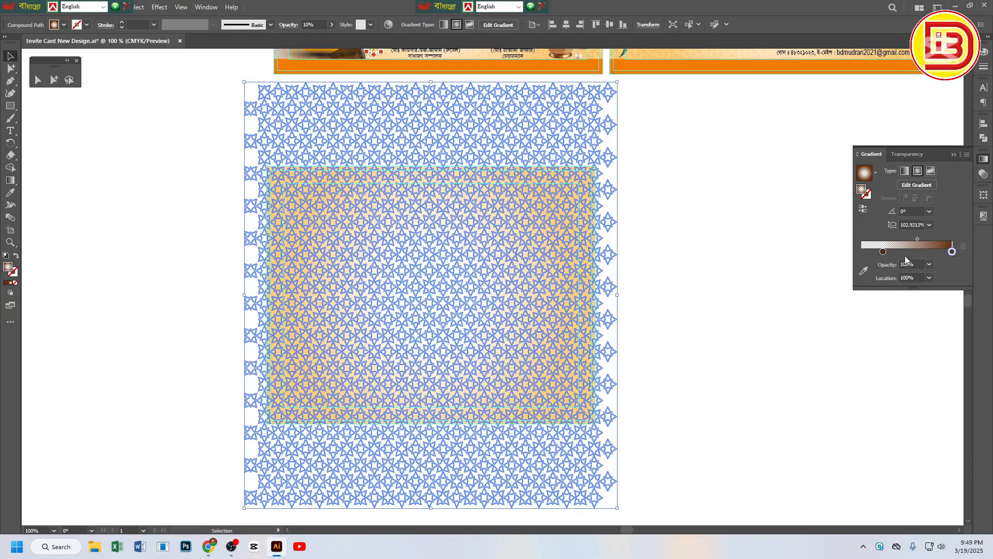
double_click(883, 252)
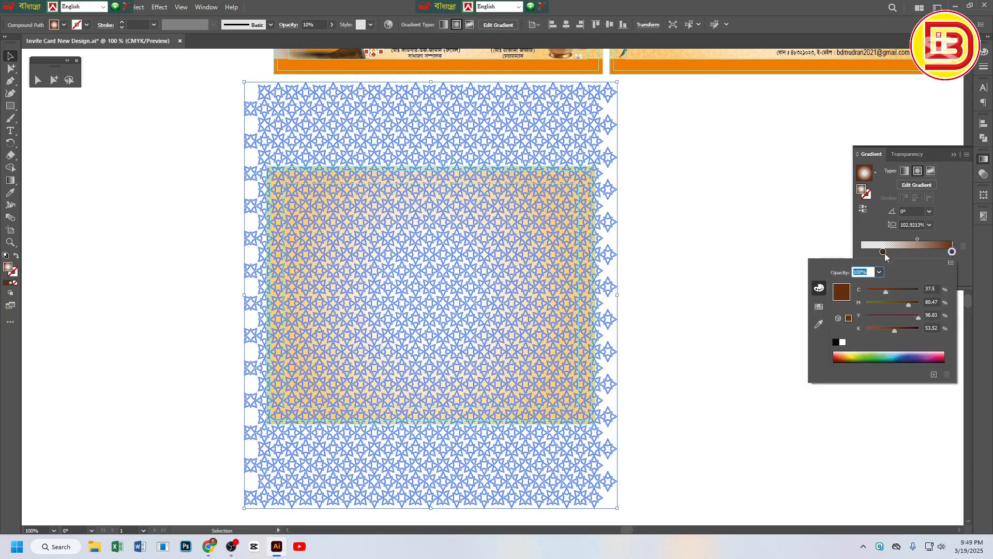
left_click(730, 240)
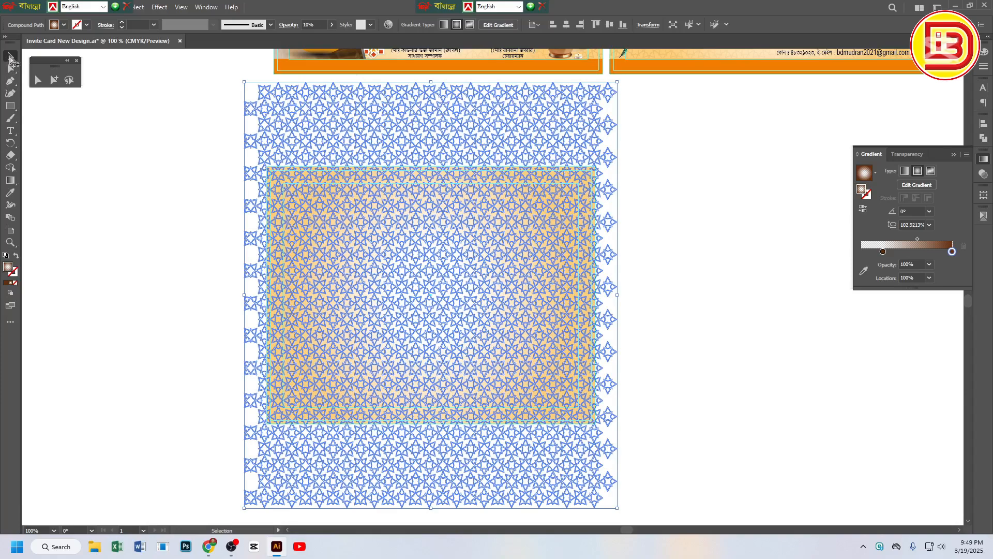
Restore the clipping mask on the geometric pattern and deselect it
left_click(165, 188)
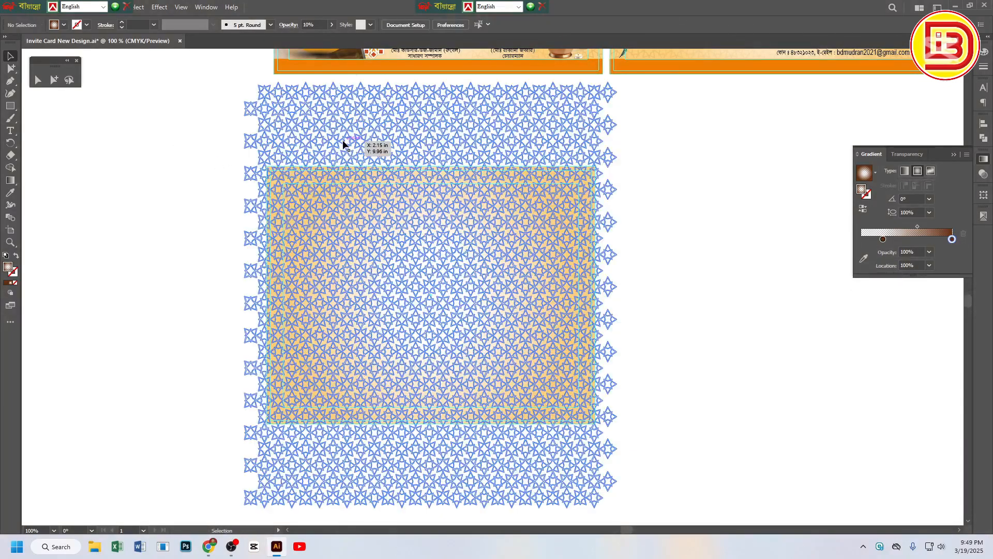
left_click(371, 146)
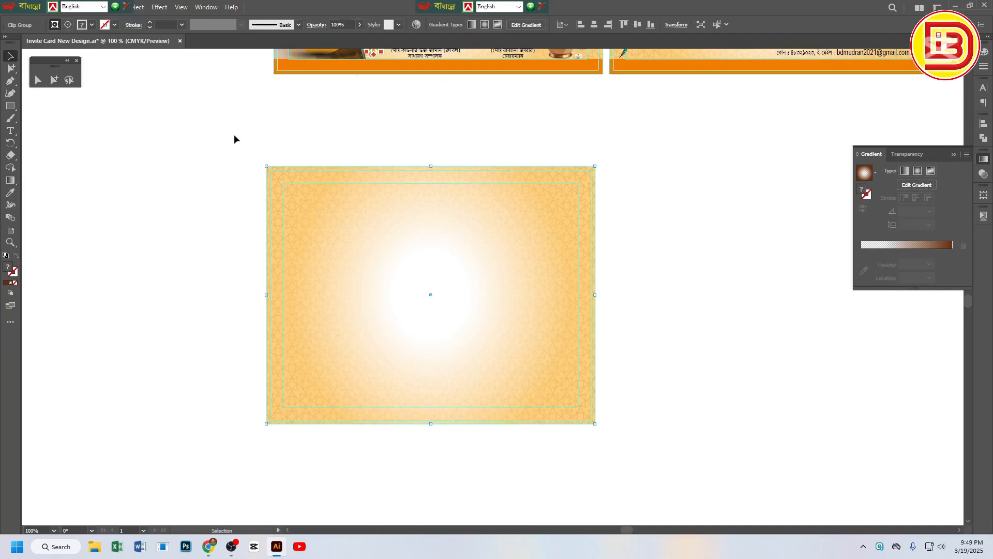
left_click(233, 139)
left_click_drag(645, 346, 595, 319)
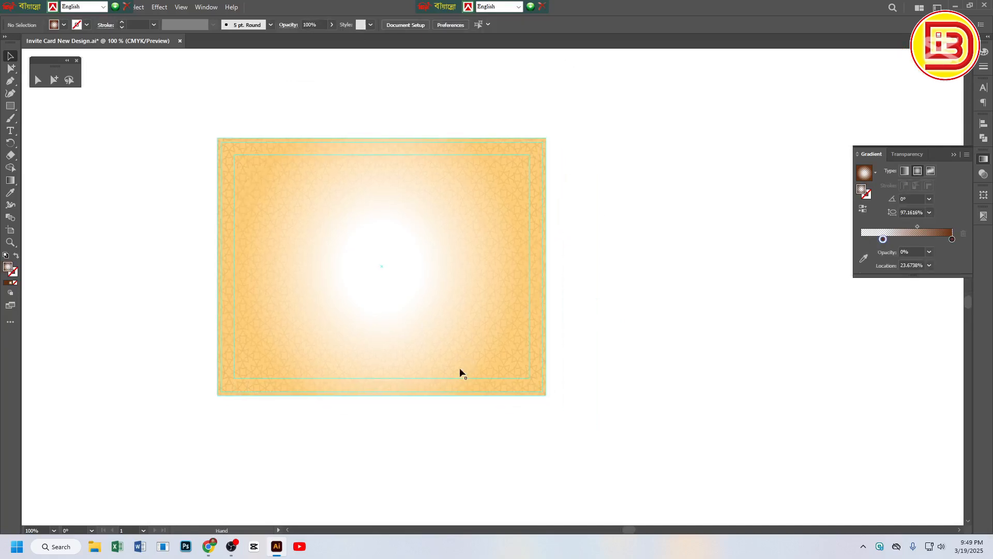
Switch to Chrome and open the Freepik website in a new tab
left_click(209, 546)
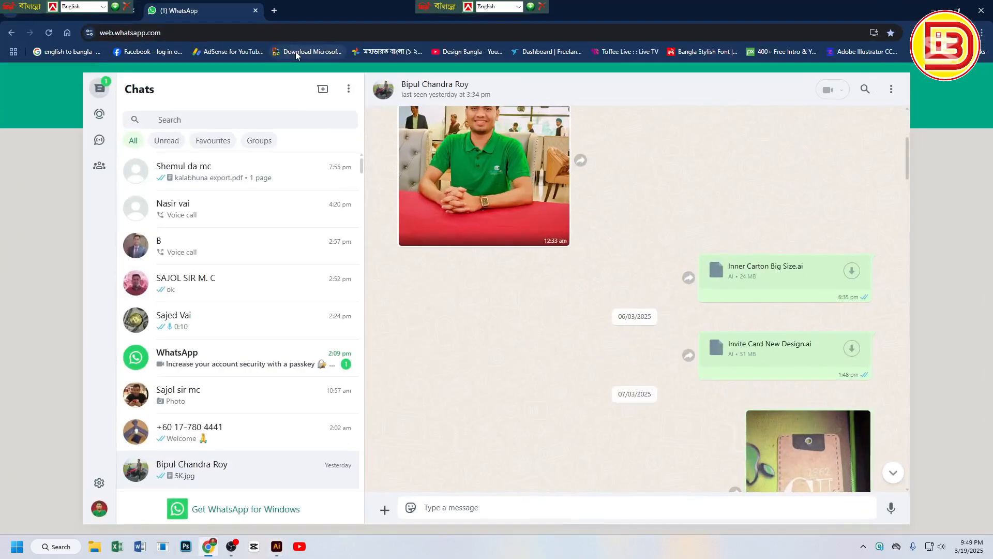
left_click(274, 11)
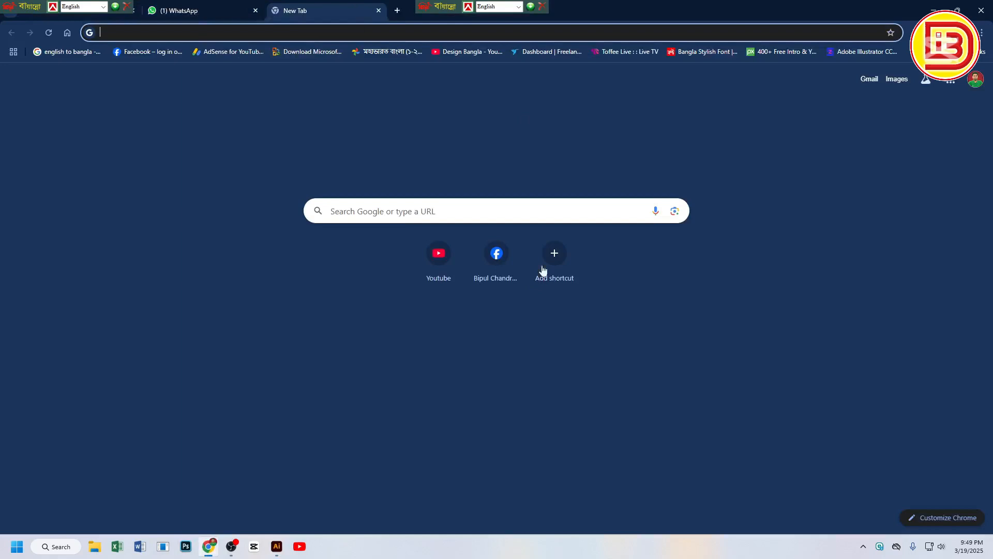
left_click(434, 212)
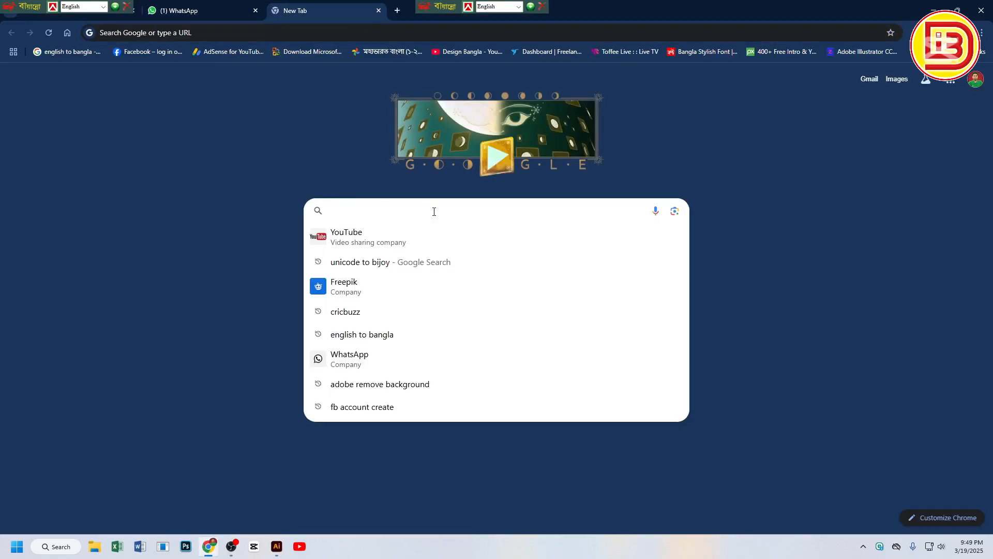
left_click(355, 286)
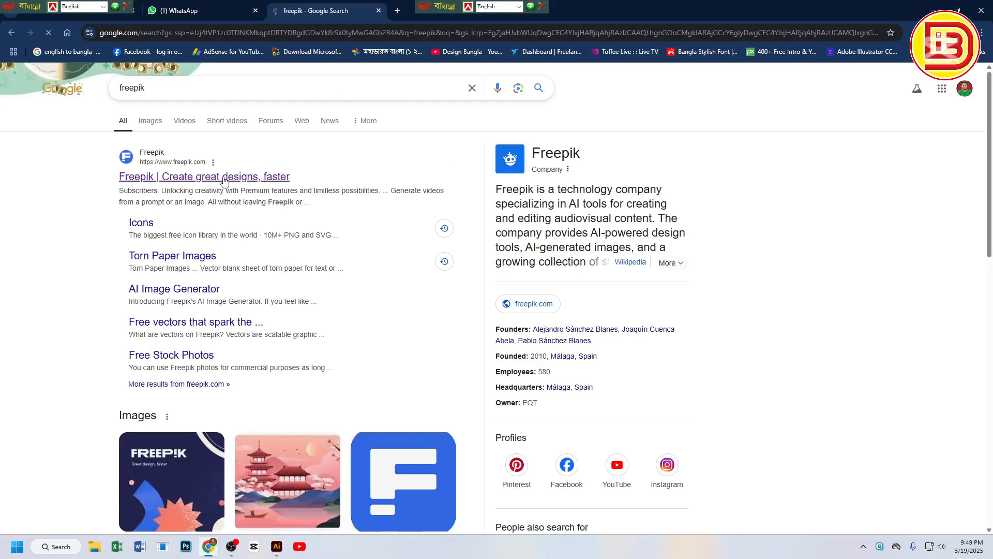
left_click(224, 178)
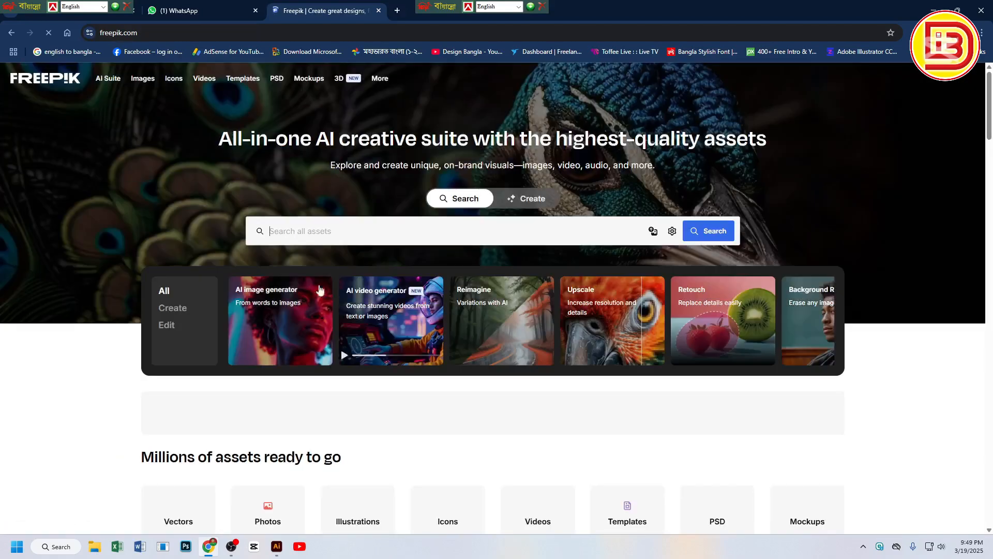
Search Freepik for "ramadan" and limit the results to free assets
left_click(326, 231)
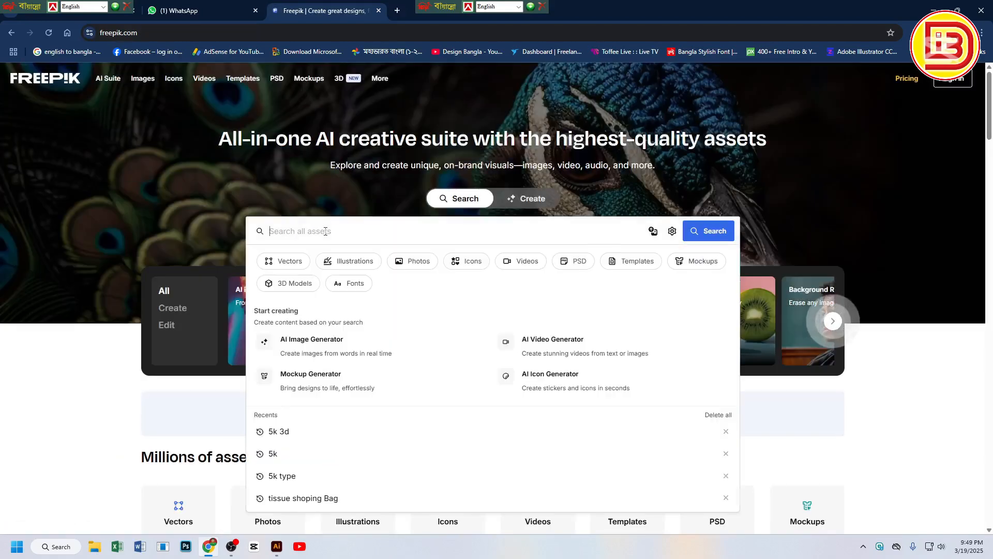
type("rama")
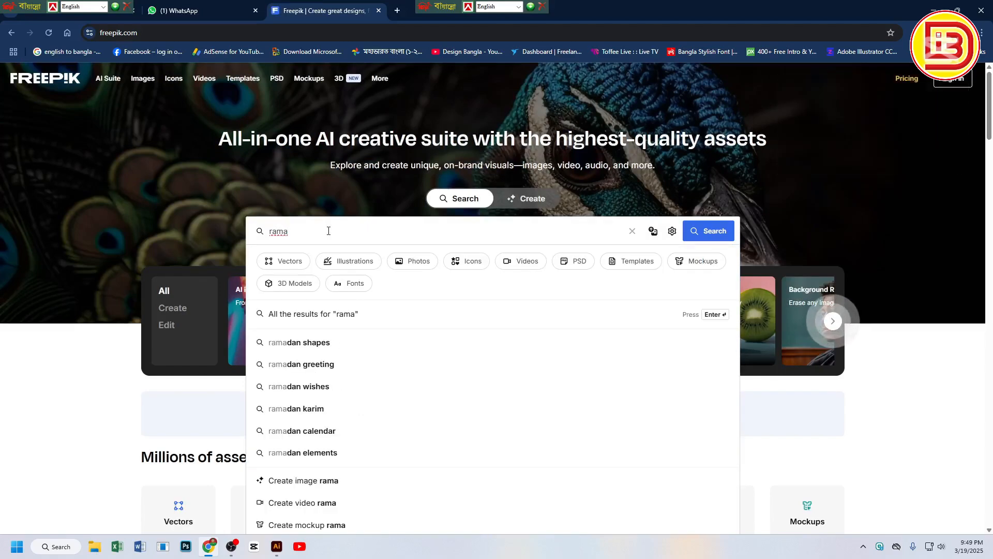
type("dan")
key("Return")
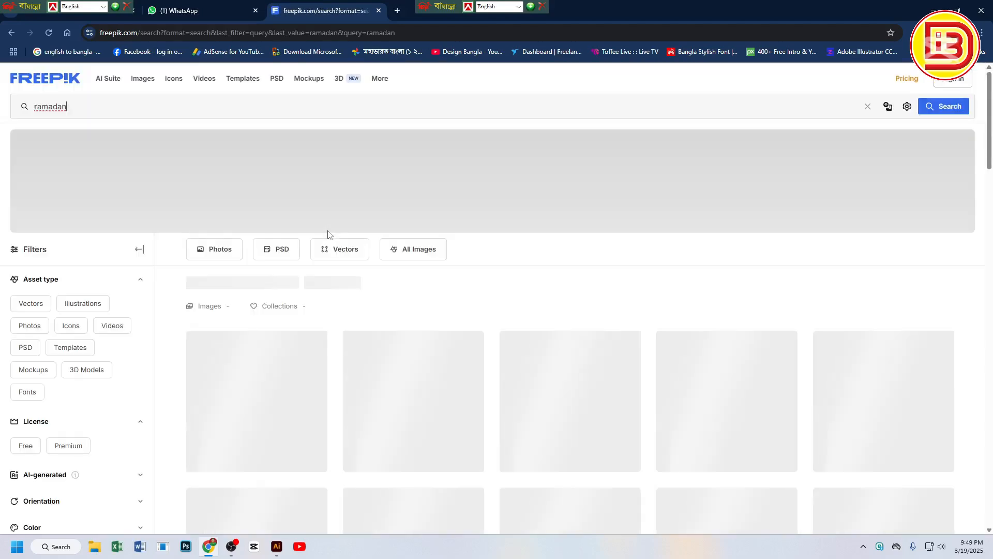
left_click(25, 446)
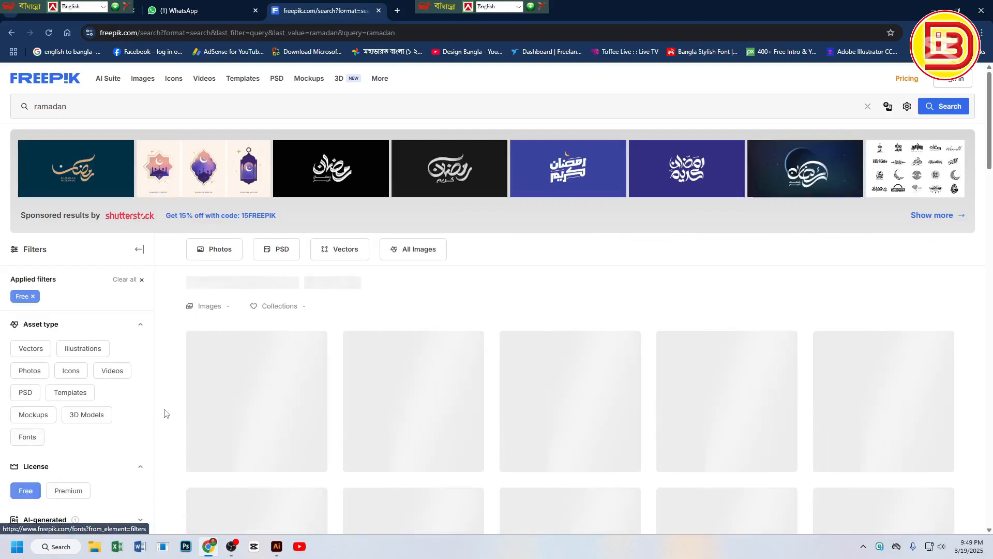
Browse the free Ramadan results for crescent, lantern and mosque artwork suited to the invitation card
scroll(847, 296, "down", 4)
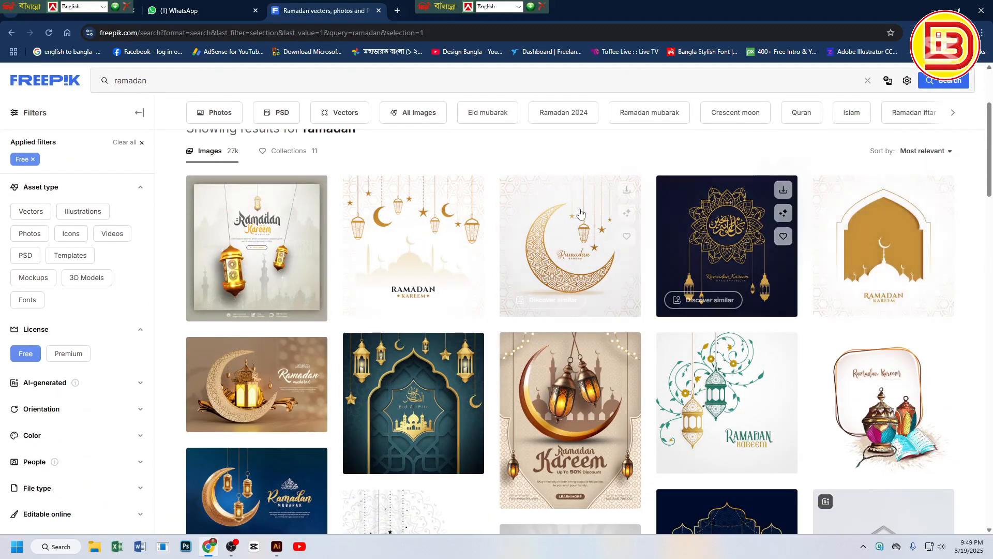
scroll(414, 249, "down", 3)
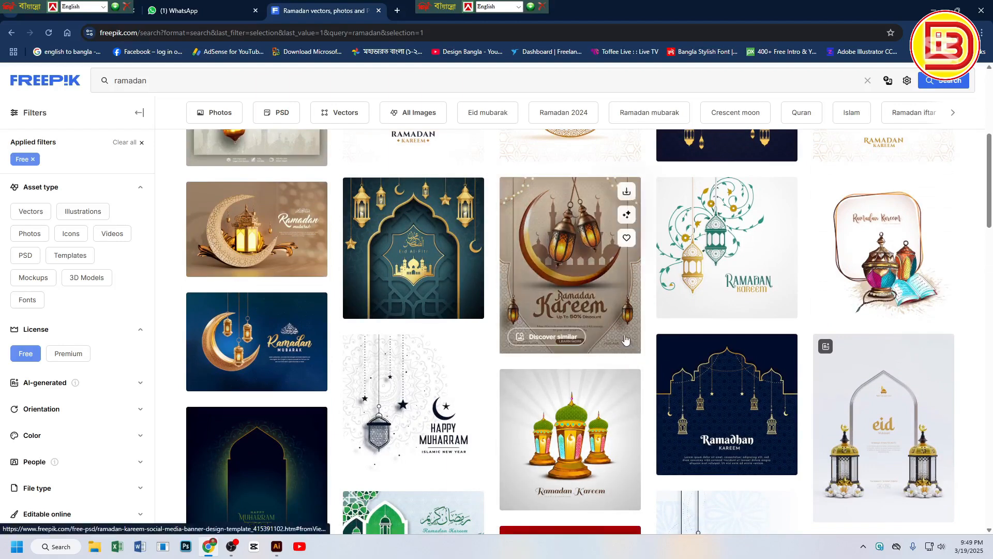
scroll(587, 284, "up", 3)
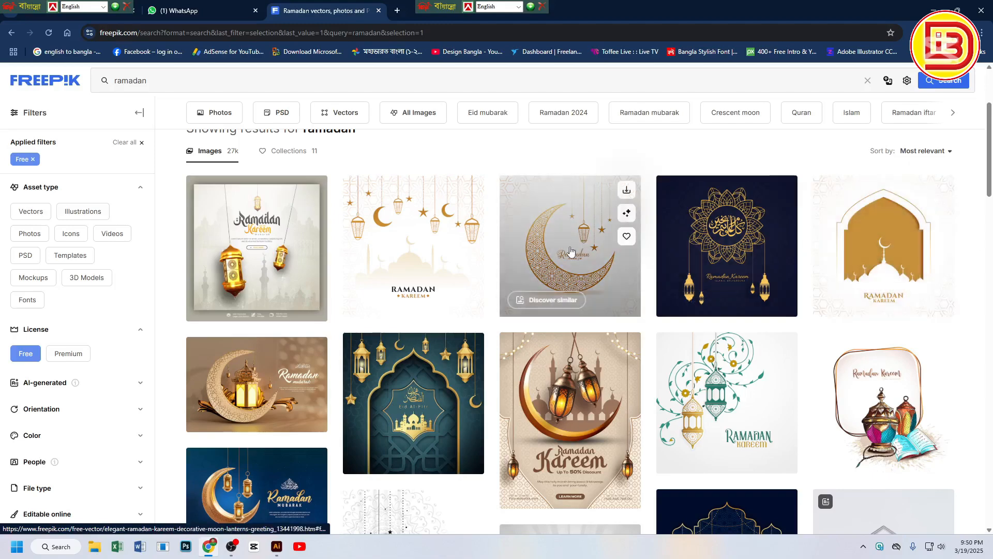
scroll(564, 377, "down", 6)
scroll(559, 381, "down", 5)
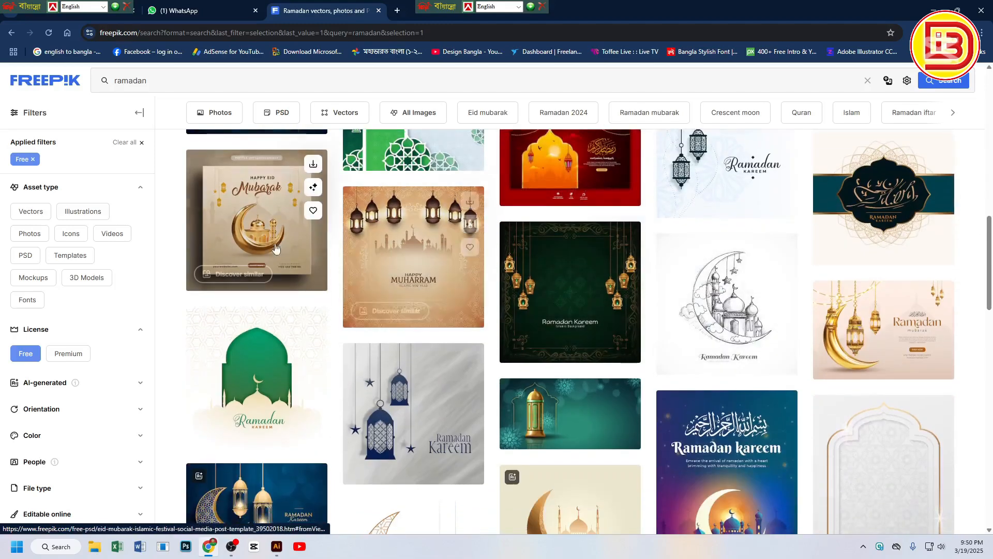
scroll(496, 388, "down", 4)
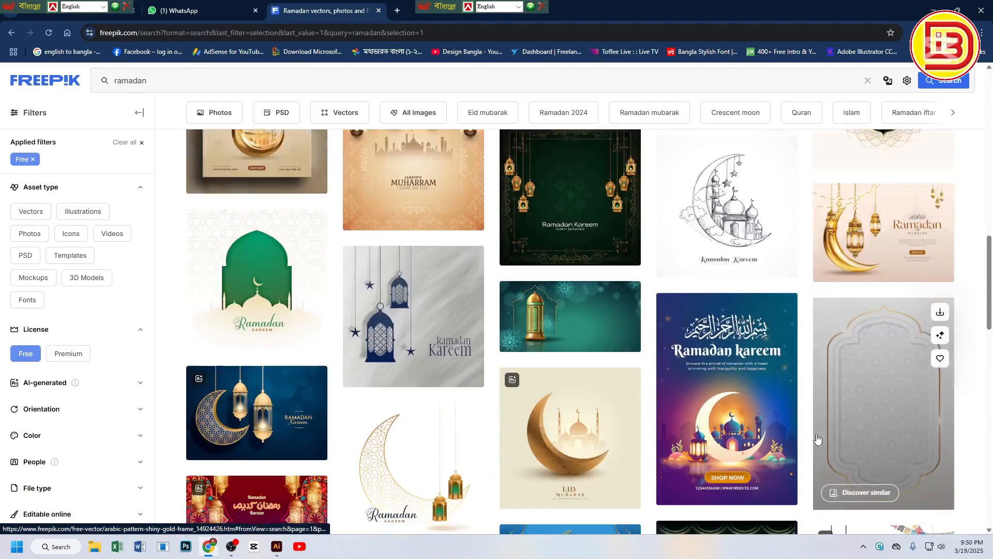
scroll(456, 336, "down", 5)
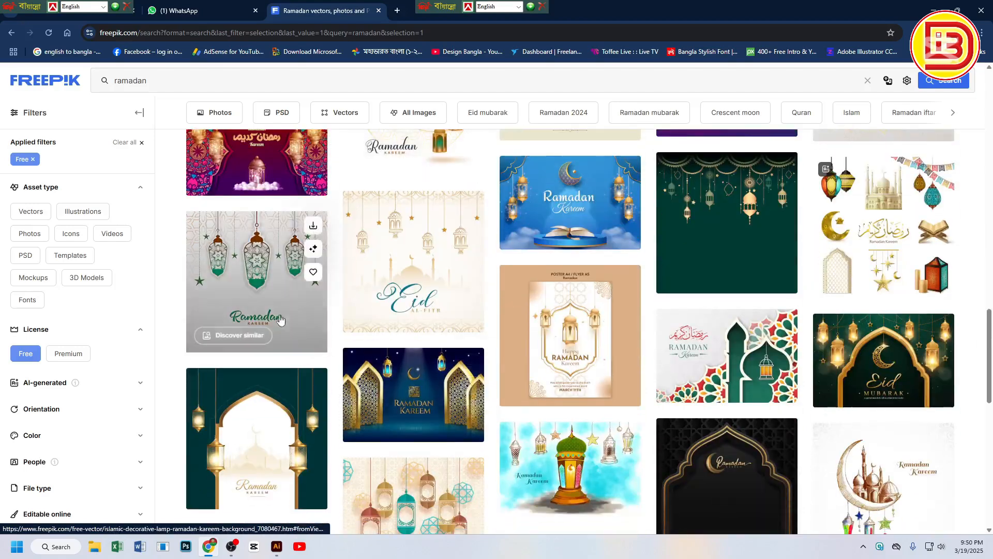
scroll(591, 383, "down", 4)
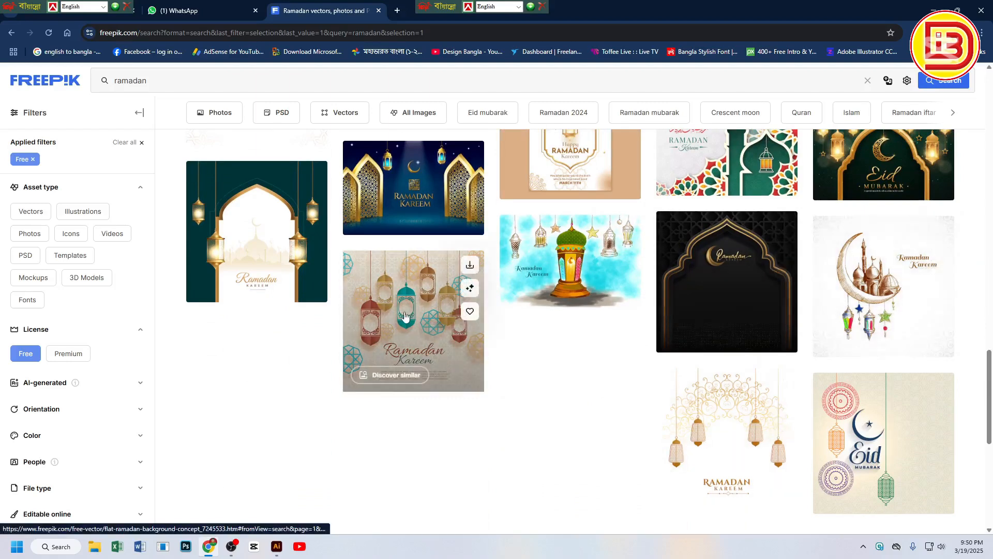
scroll(541, 341, "down", 2)
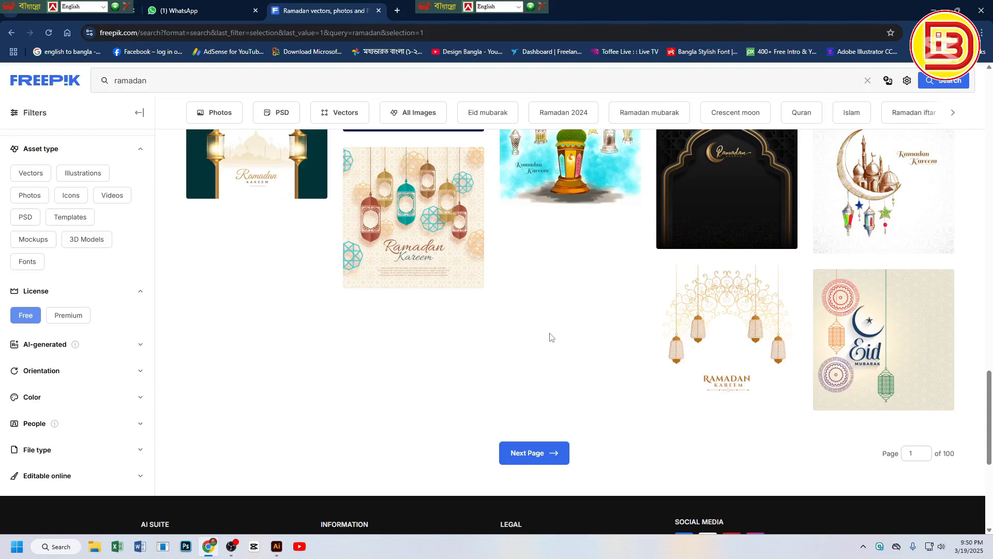
left_click(277, 546)
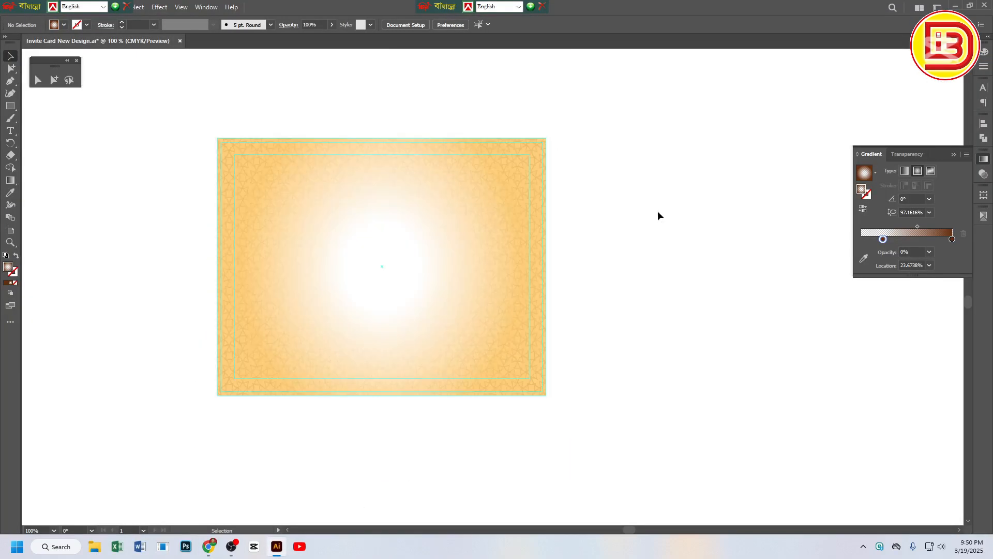
left_click(497, 210)
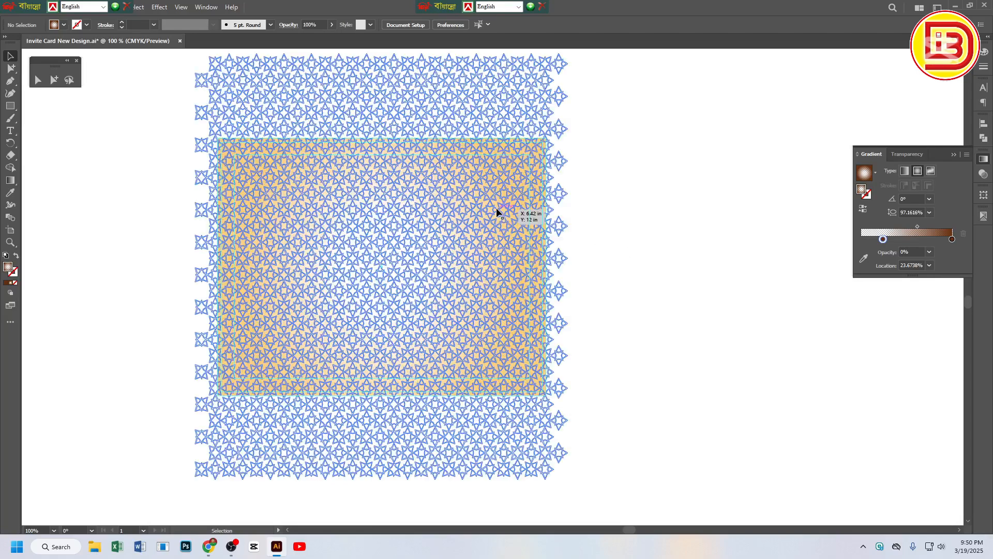
left_click(208, 548)
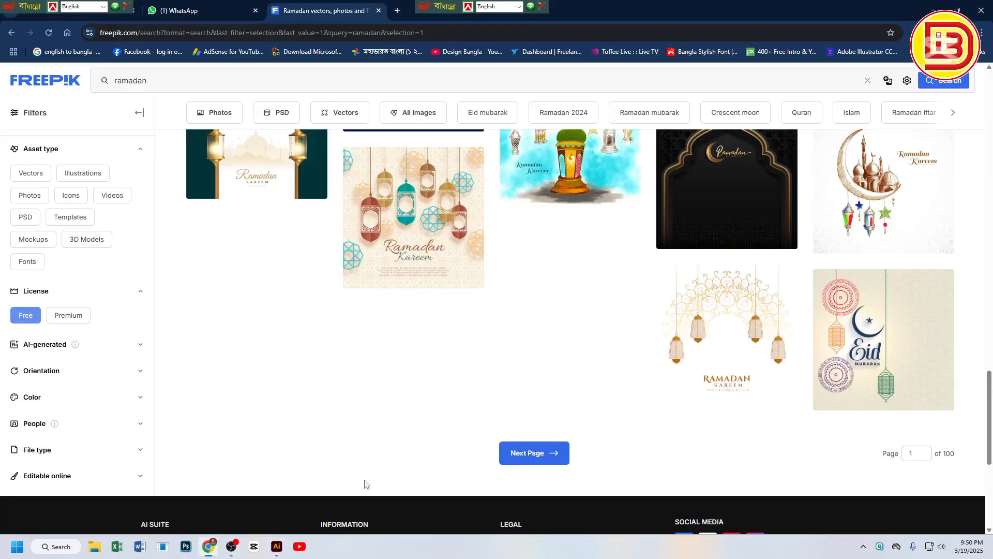
Switch to Illustrator and copy the slanted mosque image from the finished card onto the new patterned background
left_click(278, 548)
left_click(639, 235)
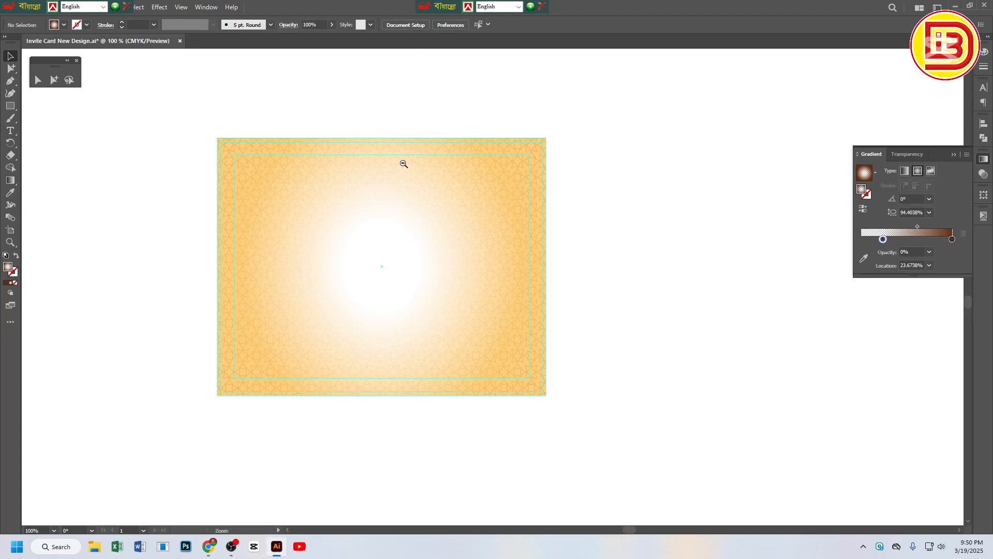
left_click(403, 163, "ctrl+alt")
scroll(555, 247, "up", 2)
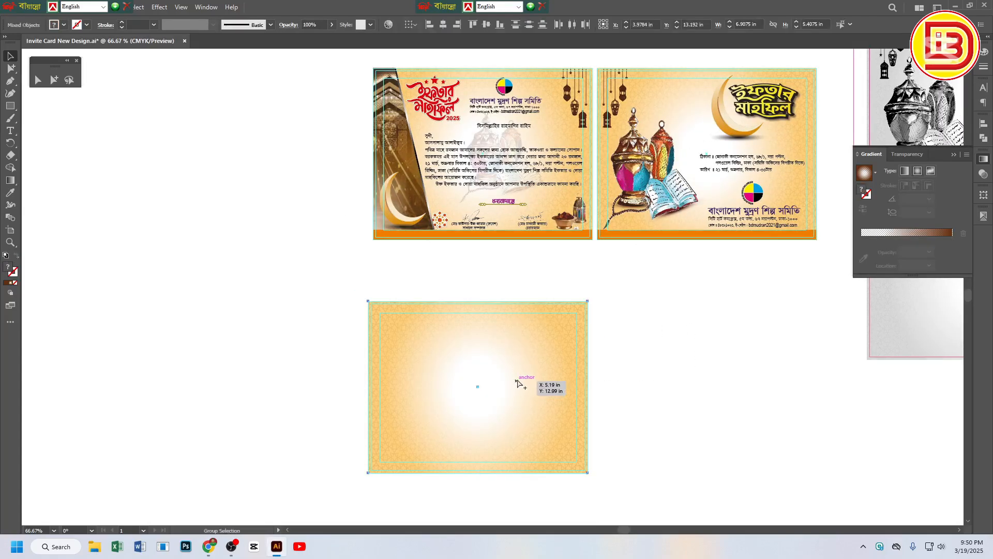
left_click(411, 184)
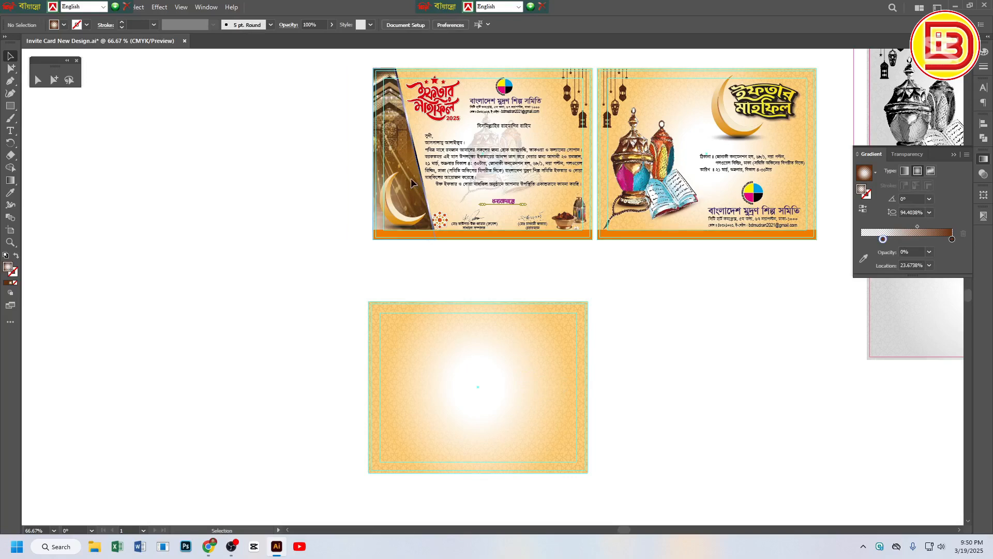
left_click_drag(393, 129, 434, 351)
Align the copied mosque image's upper-left corner with the bleed corner of the new card background
left_click_drag(375, 301, 484, 243)
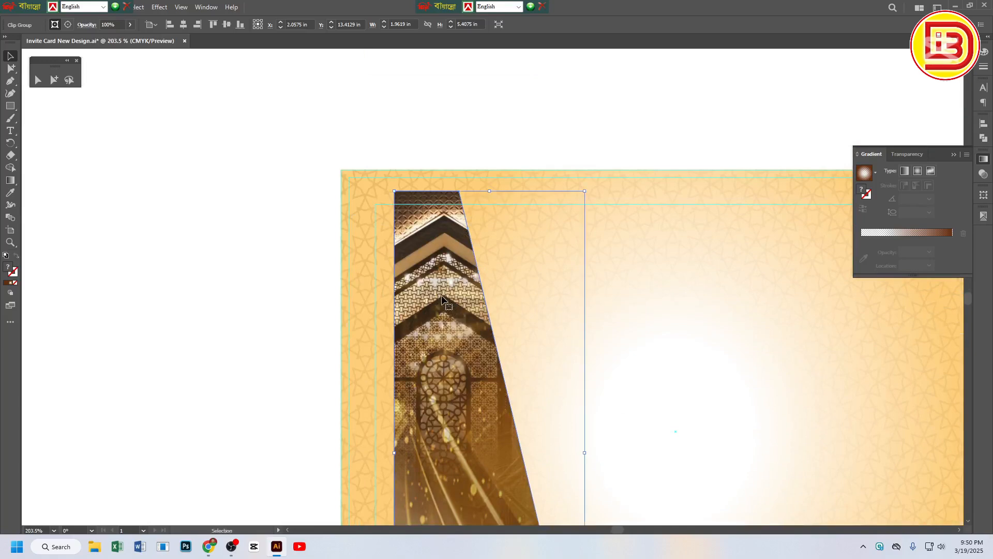
key("ctrl+space")
left_click_drag(509, 316, 477, 138)
key("ctrl+alt+space")
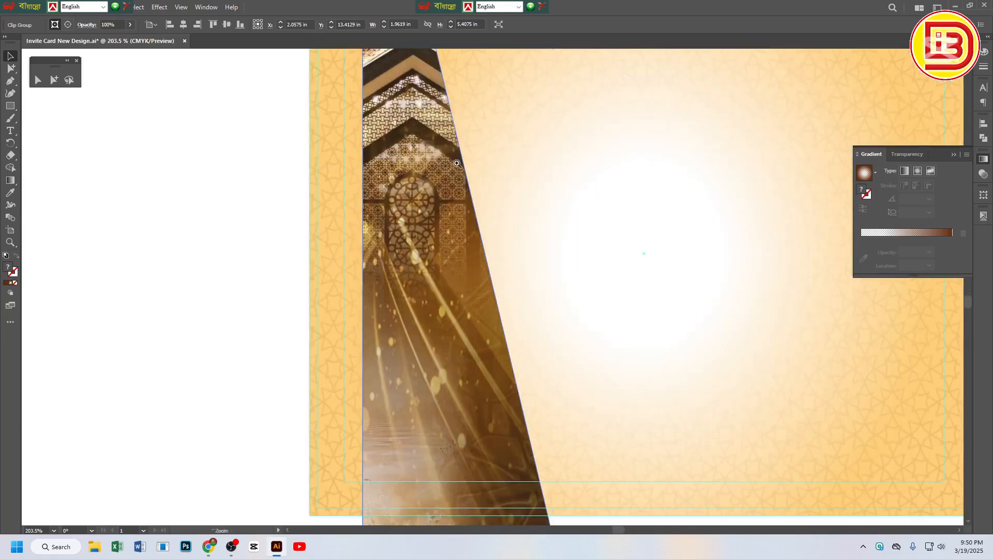
left_click(456, 161, "ctrl+alt")
left_click_drag(421, 228, 381, 212)
left_click_drag(428, 160, 385, 53)
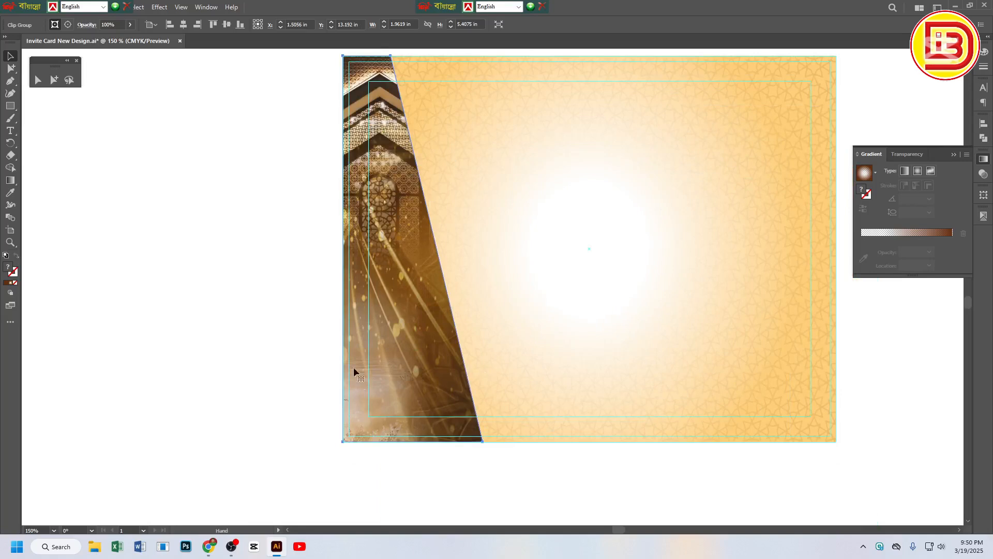
Copy the crescent moon from the finished card's inner side onto the lower part of the new mosque image
key("ctrl+alt+space")
left_click(543, 232, "ctrl+alt")
left_click(543, 232, "ctrl+alt")
left_click_drag(396, 159, 397, 384)
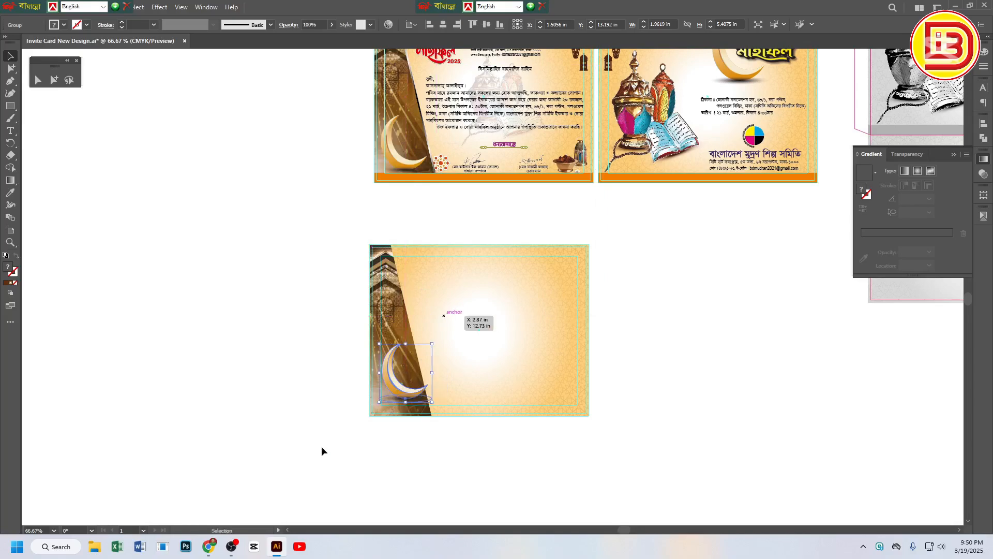
Switch to Chrome and look through the Freepik Ramadan results again for crescent moon artwork
left_click(209, 546)
scroll(617, 304, "up", 5)
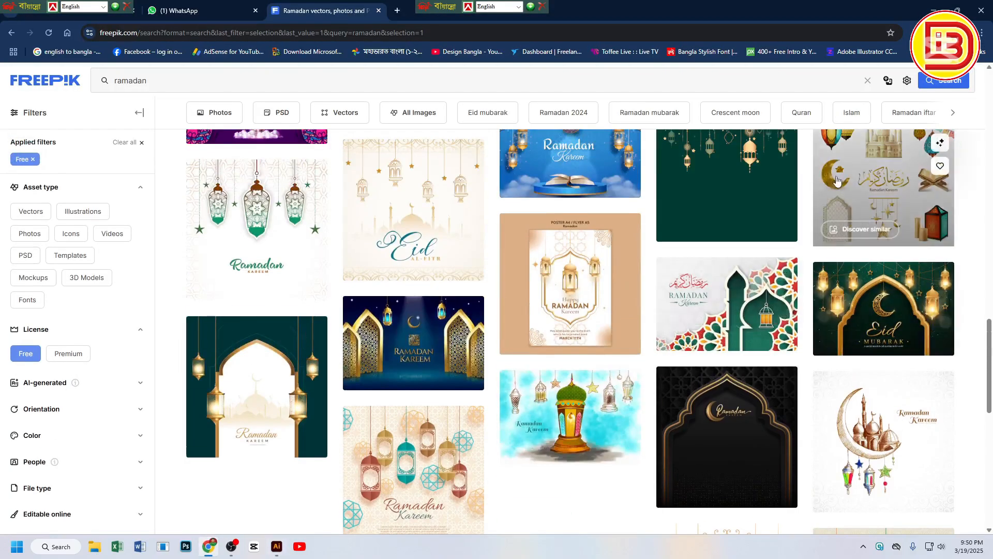
scroll(440, 285, "up", 5)
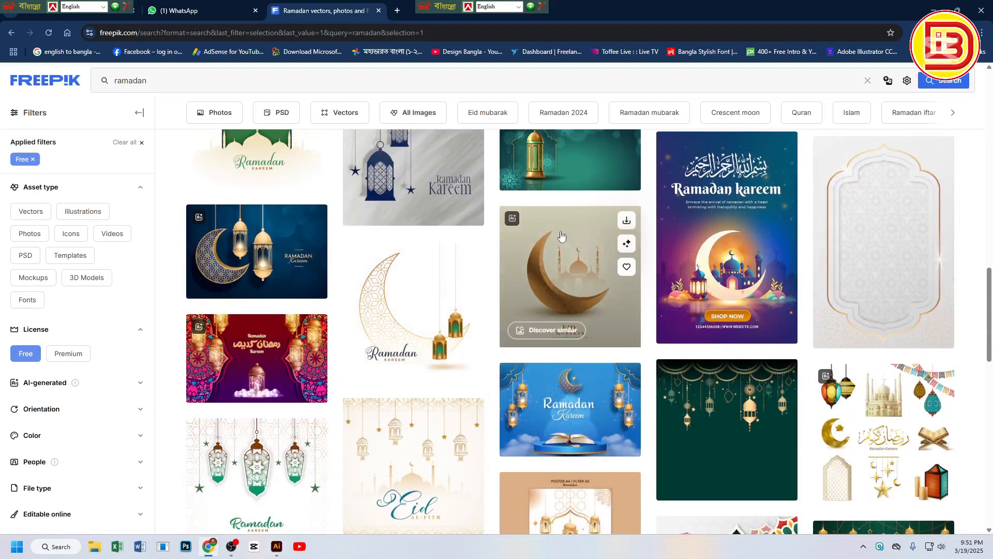
Switch to Illustrator and shift the copied crescent moon slightly to about X 1.58 in, Y 14.68 in
left_click(277, 545)
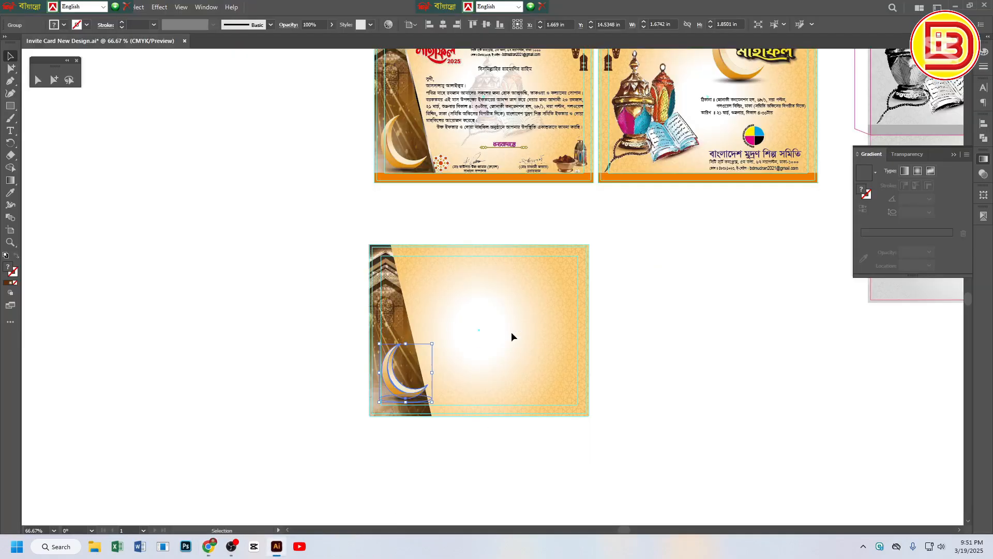
scroll(379, 383, "up", 4)
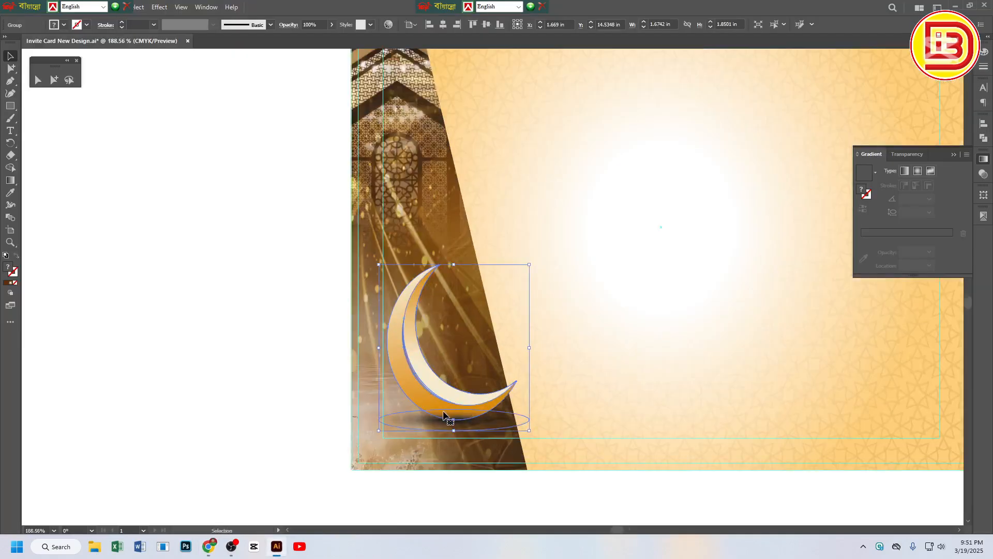
mouse_move(443, 414)
left_mouse_down()
mouse_move(432, 423)
mouse_move(458, 418)
left_mouse_up()
scroll(507, 271, "down", 4)
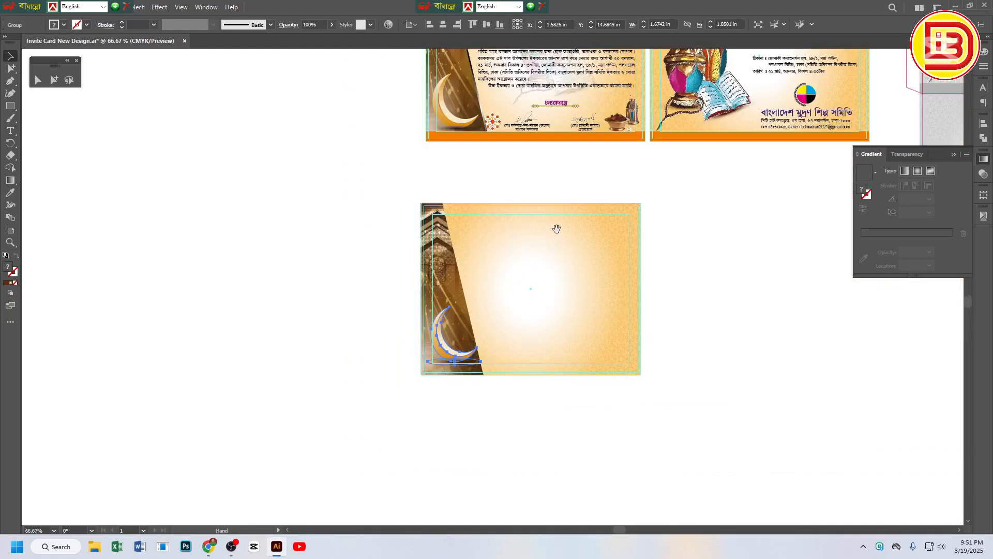
left_click_drag(559, 188, 540, 244)
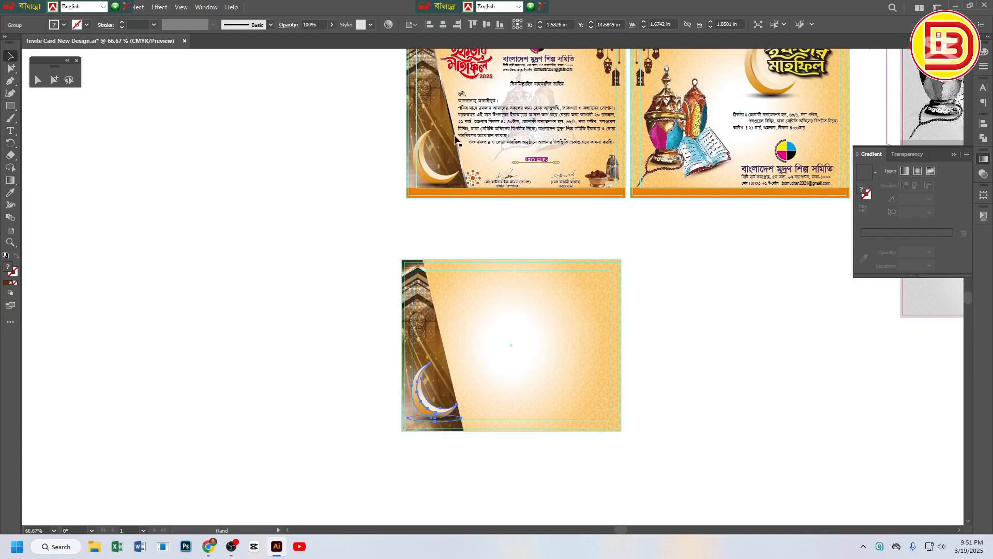
left_click_drag(455, 137, 466, 346)
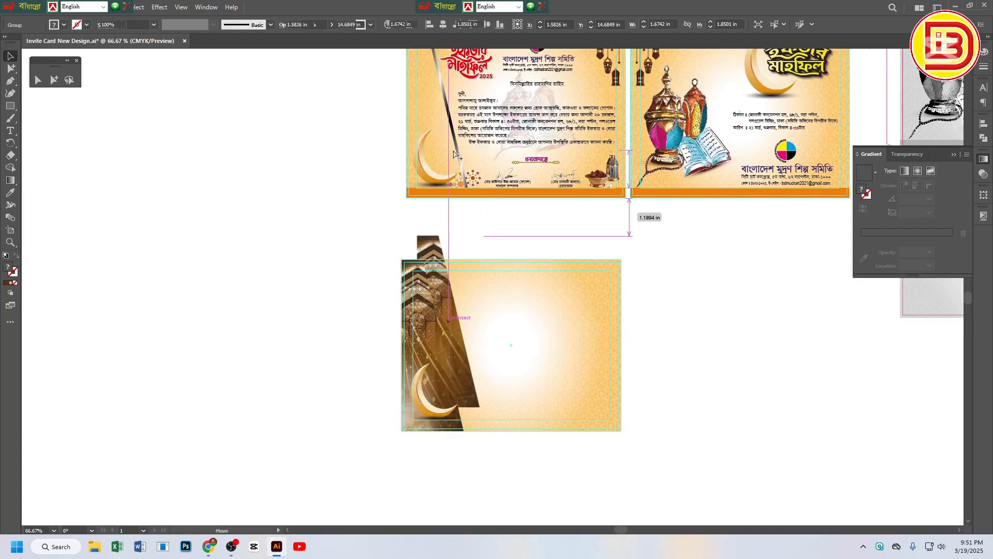
key("ctrl+z")
left_click(459, 147)
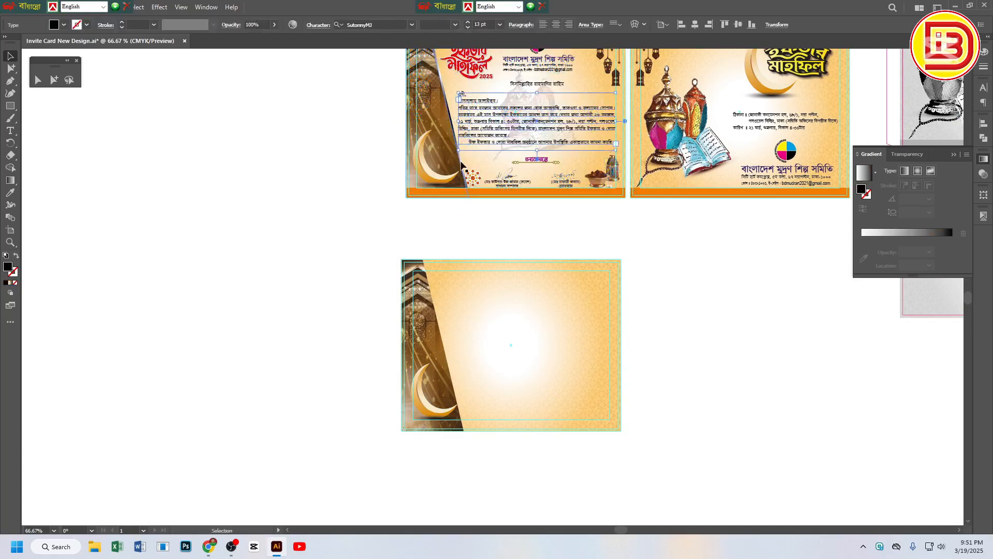
left_click(462, 165)
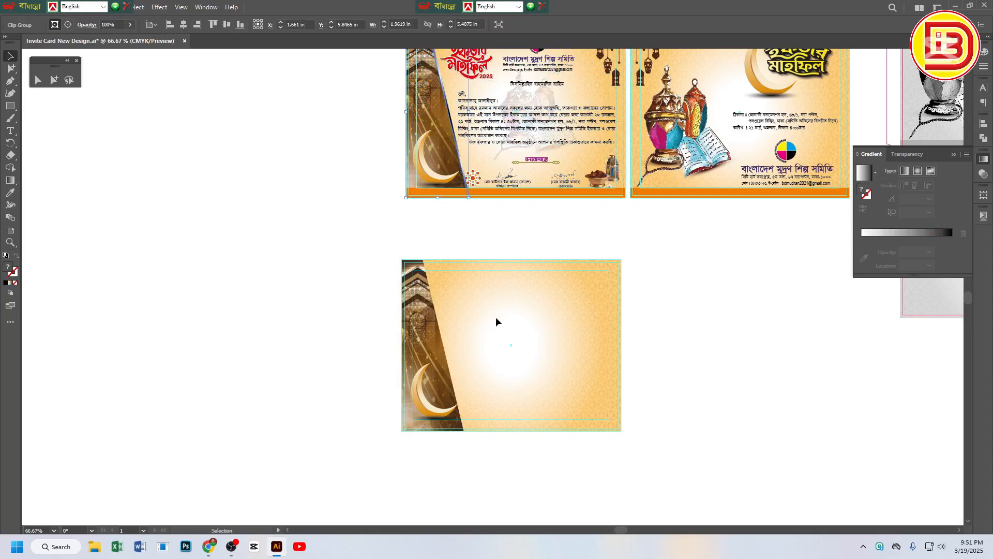
left_click_drag(496, 322, 490, 334)
key("ctrl+z")
left_click(465, 240)
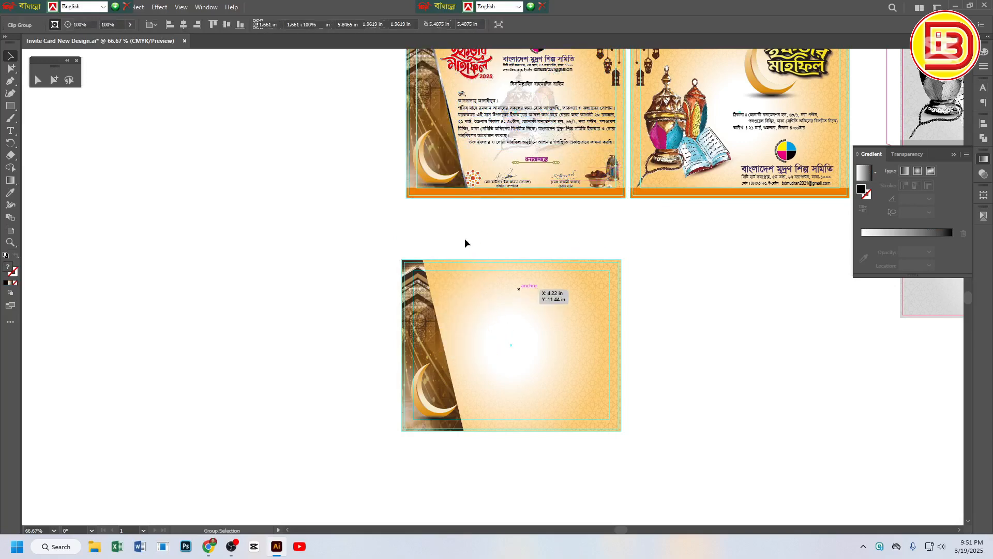
Lock the finished card's inner-side background and copy its slanted metallic gradient strip onto the new card
left_click(479, 160)
key("ctrl+2")
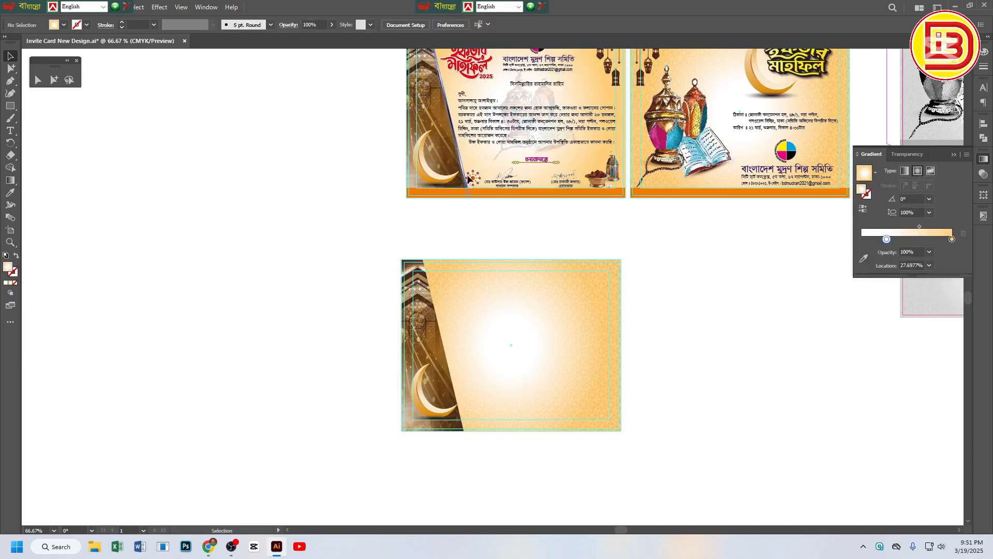
left_click_drag(467, 179, 468, 369)
scroll(418, 246, "up", 4)
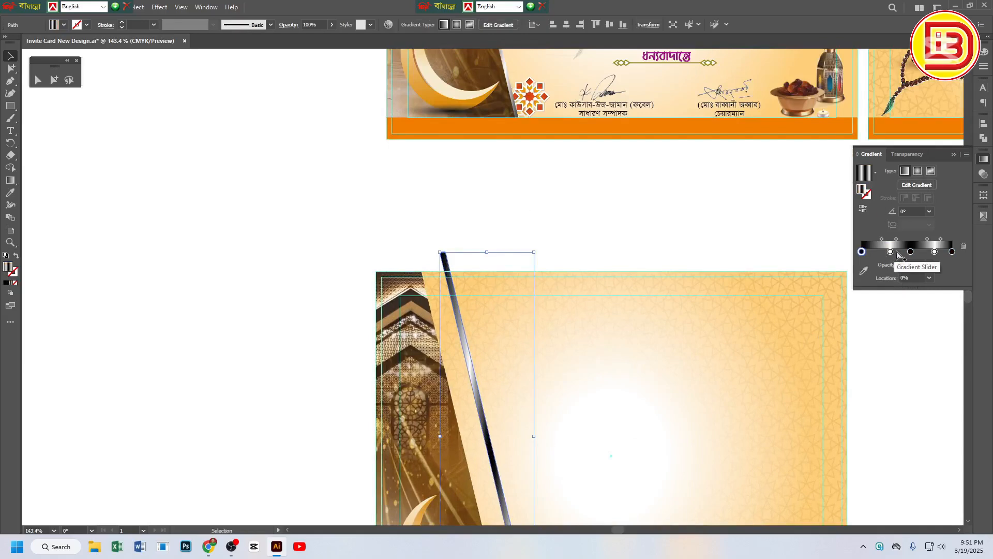
Align the copied gradient strip along the slanted edge of the new card's mosque image, starting at the upper bleed edge
key("ctrl+space")
left_click_drag(430, 286, 532, 352)
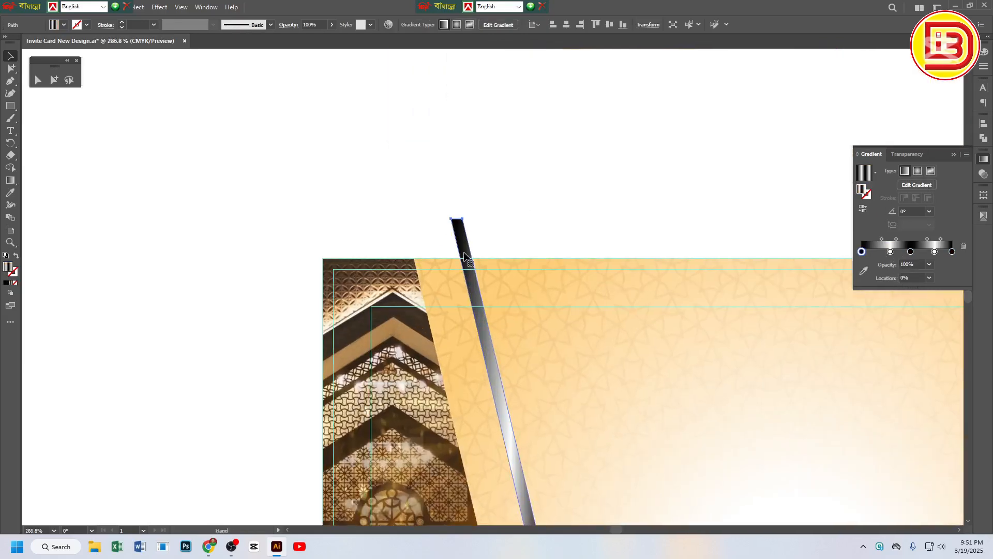
left_click_drag(458, 263, 425, 293)
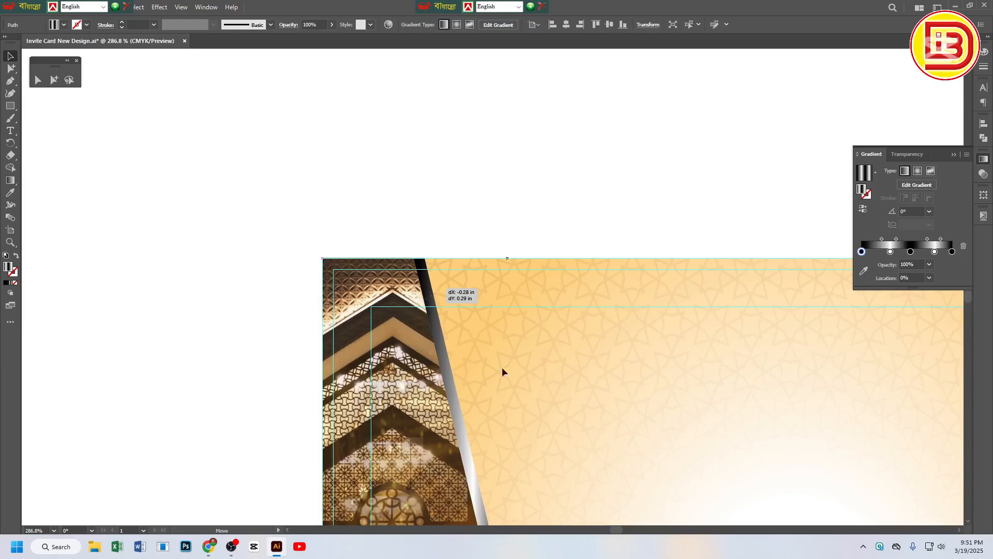
key("ctrl+alt+space")
left_click(537, 396, "ctrl+alt")
left_click(537, 396, "ctrl+alt")
left_click(537, 397, "ctrl+alt")
left_click(537, 396, "ctrl+alt")
left_click(470, 308)
key("ctrl+space")
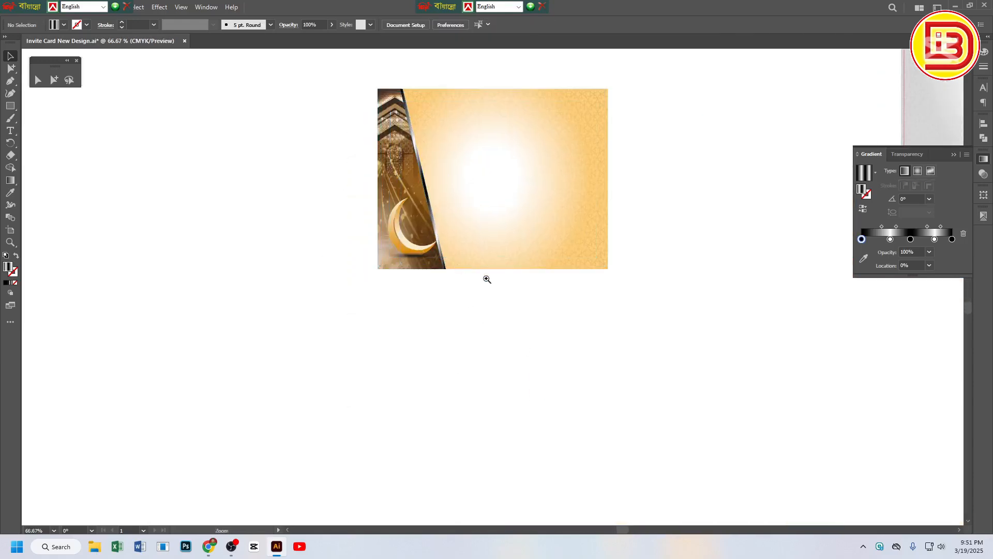
left_click_drag(487, 279, 565, 310)
left_click_drag(414, 263, 403, 263)
left_click(465, 363)
Copy the red Iftar Mahfil 2025 title from the finished card to the new card at about X 2.59 in, Y 11.60 in
key("ctrl+alt+space")
left_click(544, 272, "ctrl+alt")
left_click(545, 272, "ctrl+alt")
left_click(544, 271, "ctrl+alt")
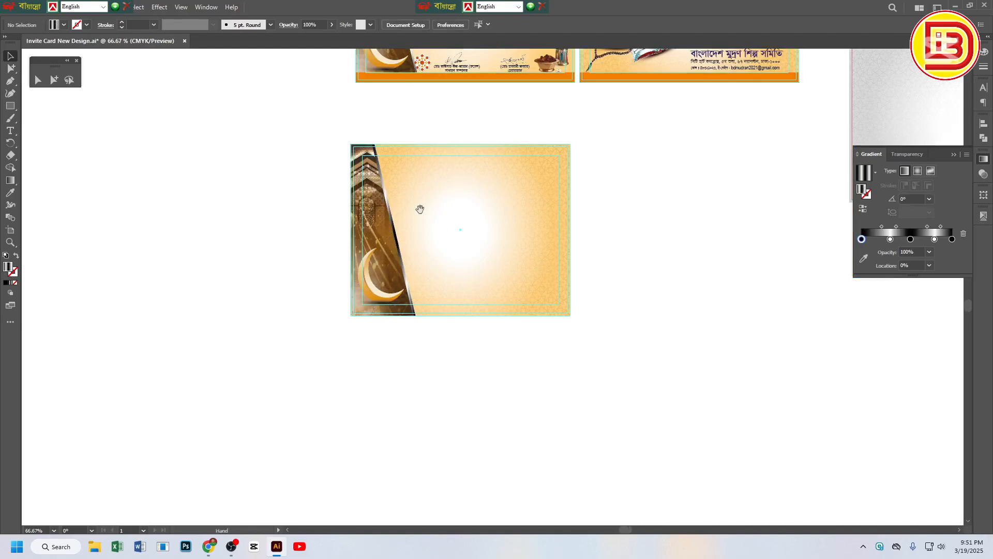
left_click(493, 186, "ctrl+alt")
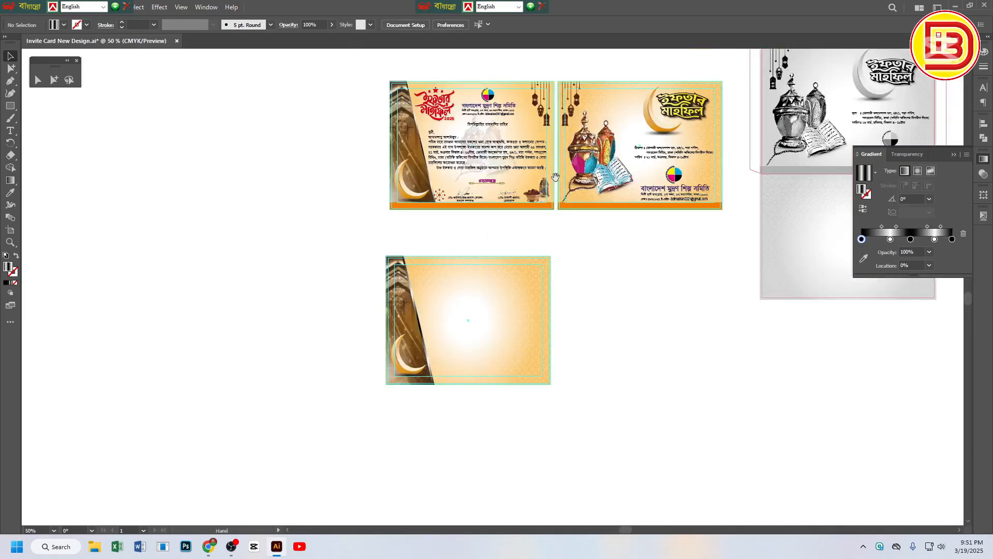
left_click(443, 106)
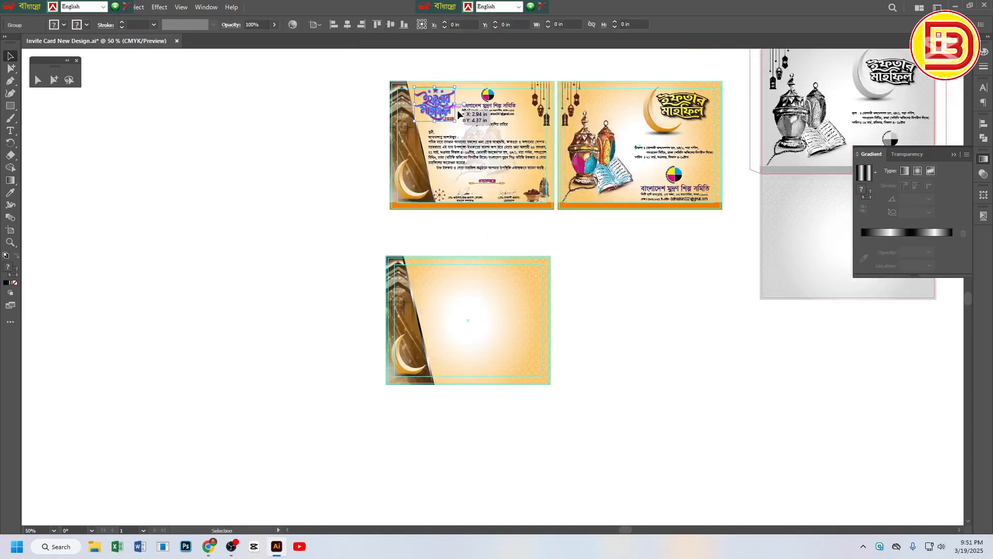
left_click_drag(442, 104, 637, 328)
left_click(571, 168)
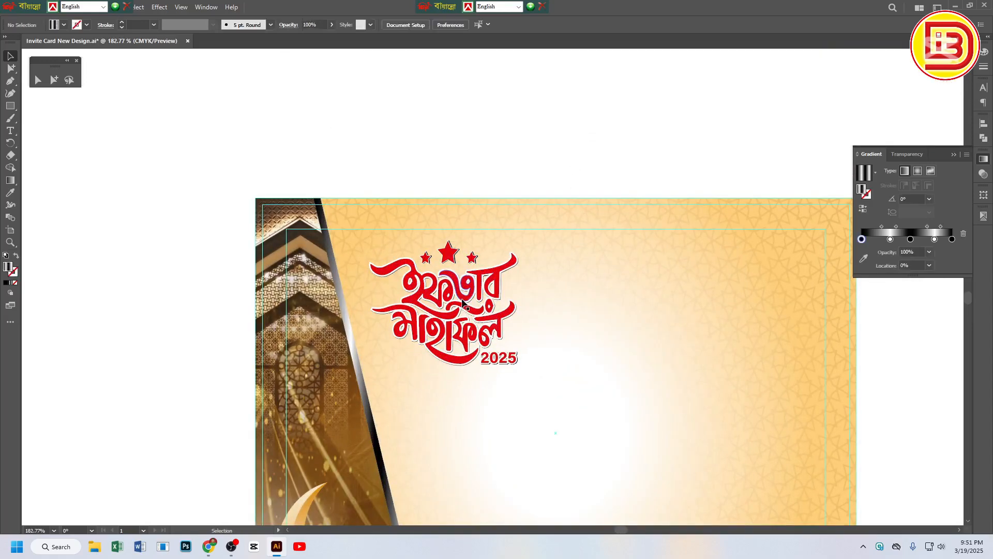
left_click_drag(464, 303, 455, 293)
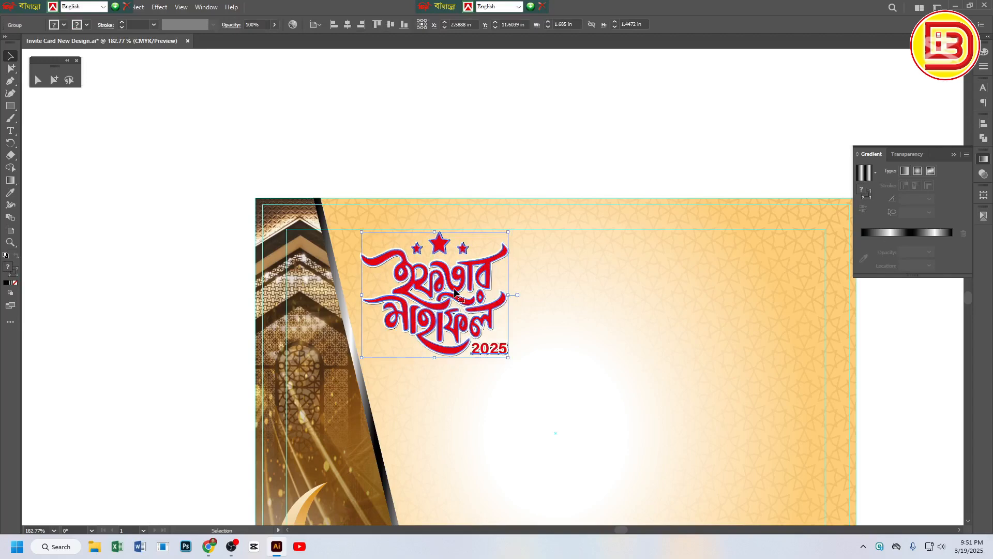
left_click(496, 118)
left_click_drag(454, 352, 524, 376)
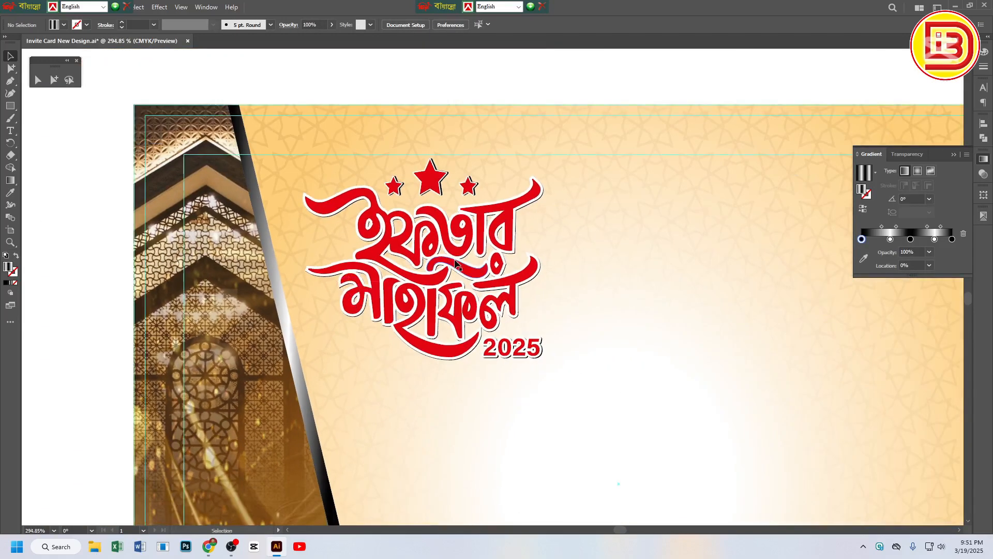
Switch to Chrome and search Google Images for "iftar mahfil banner" in a new tab
left_click(209, 547)
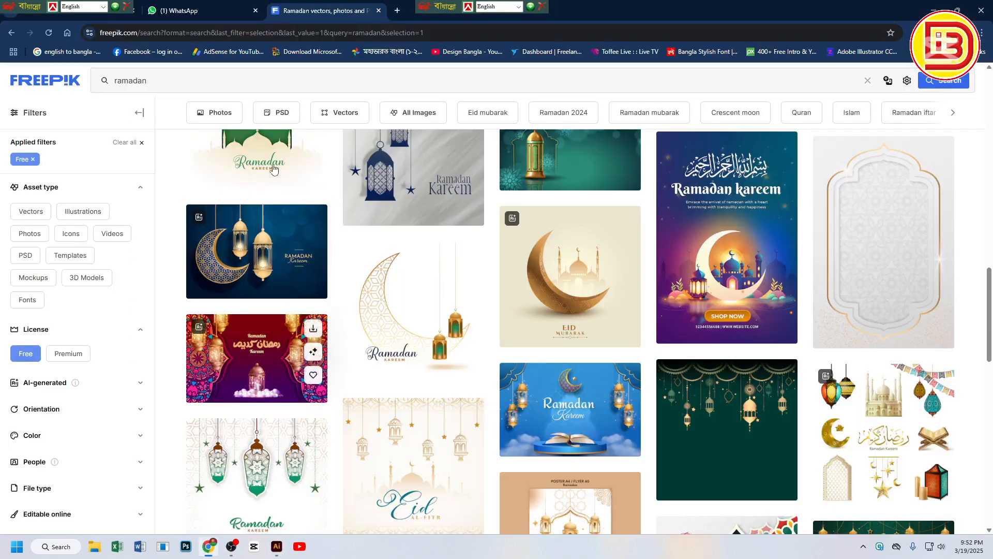
left_click(396, 13)
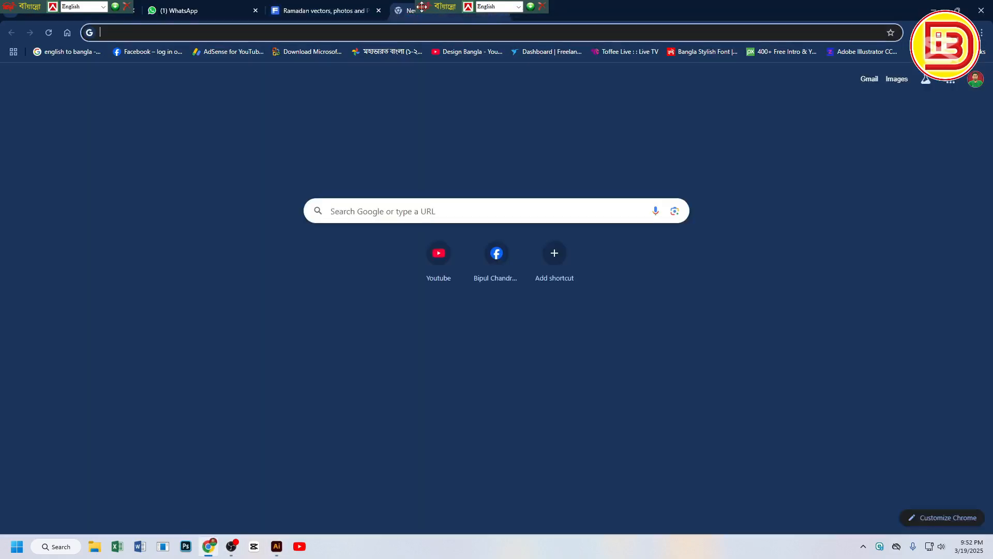
left_click(408, 212)
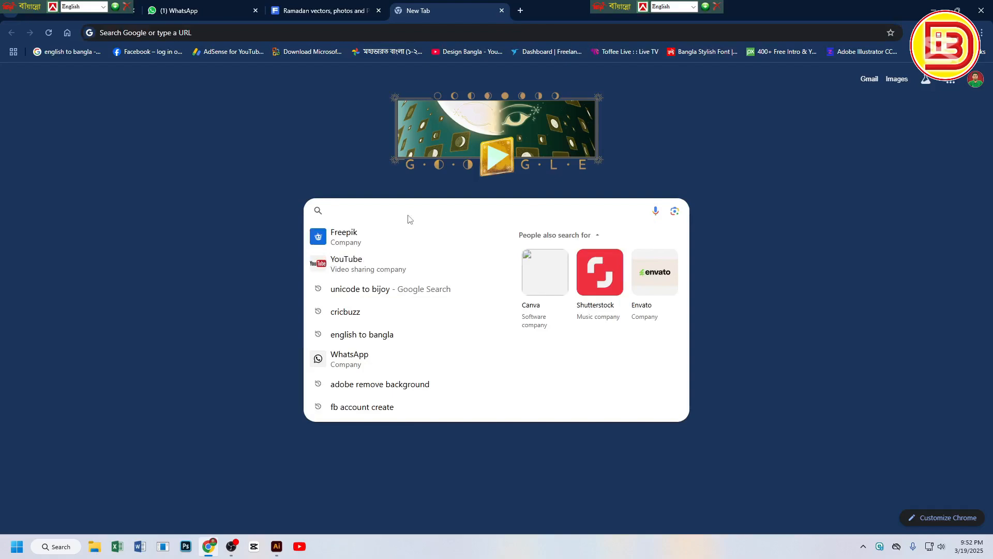
type("iftar ")
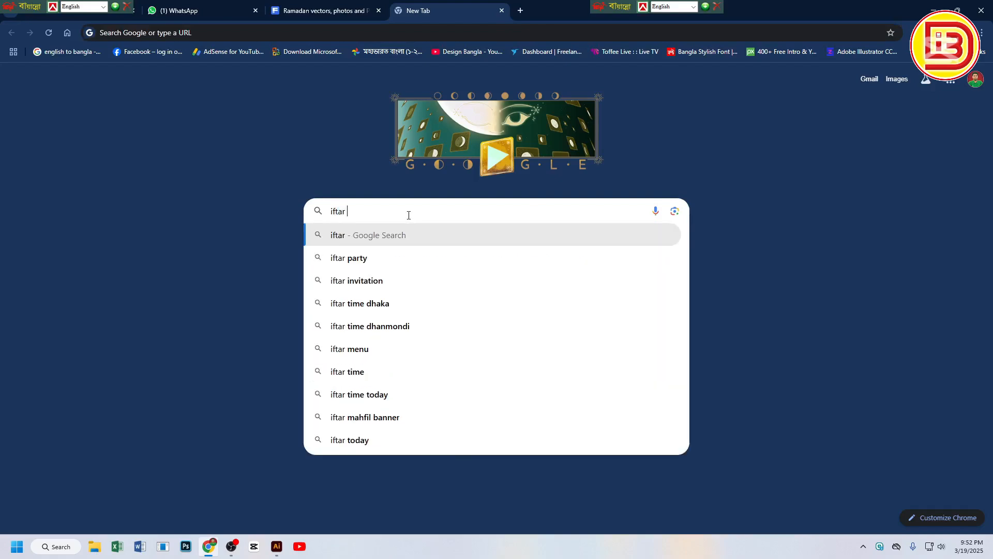
type("mahfil b")
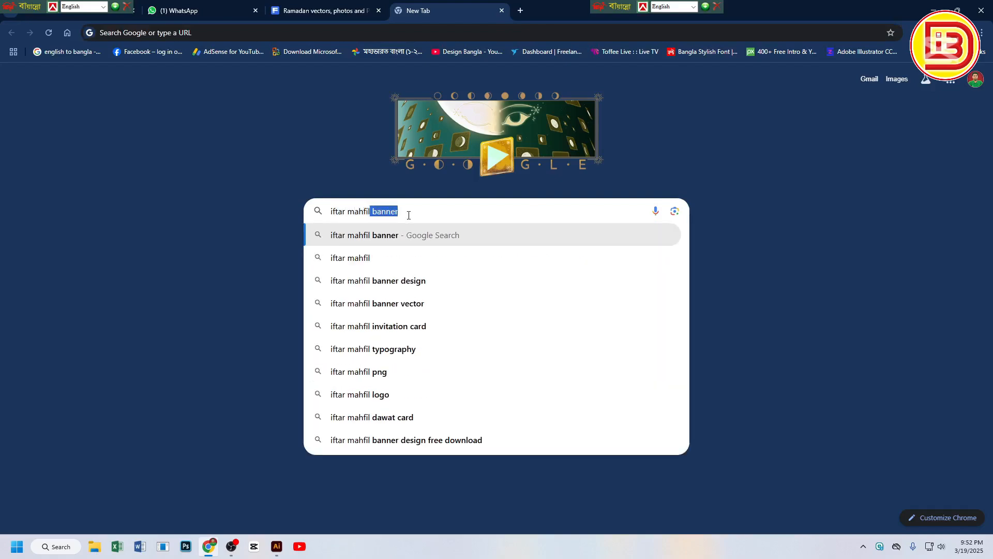
key("Return")
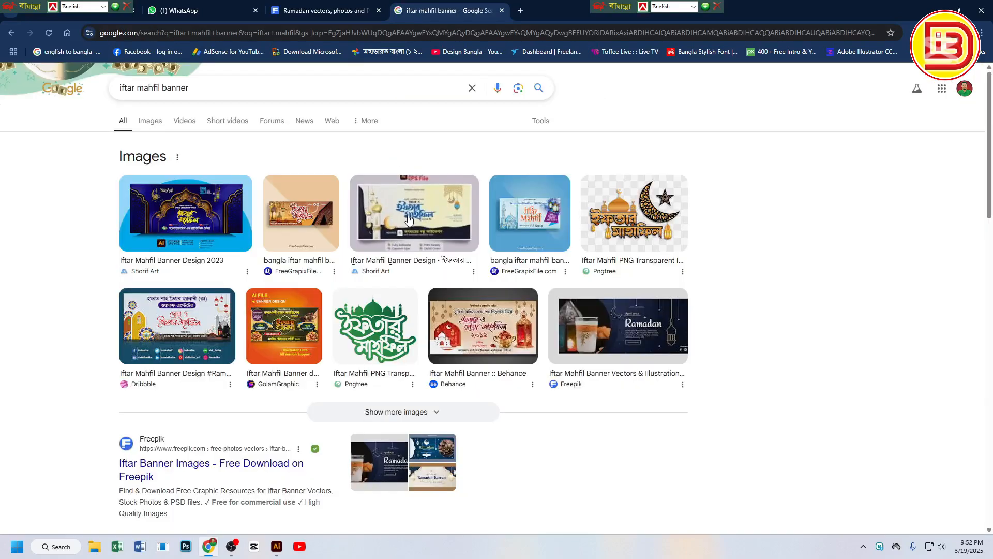
left_click(150, 122)
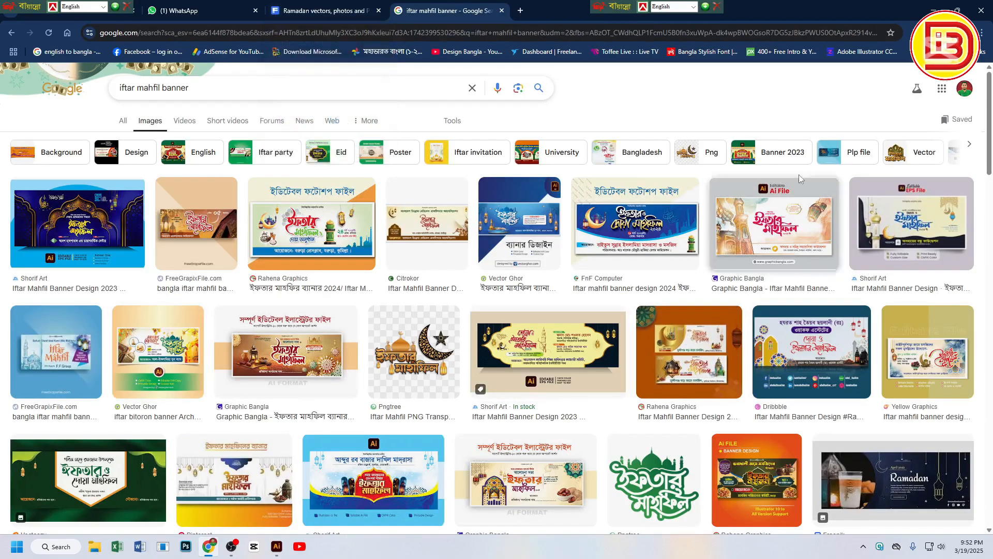
Look through the image results for Iftar Mahfil lettering, preview the Freepik banner card and open its full set of related images
scroll(573, 327, "down", 4)
scroll(424, 297, "down", 8)
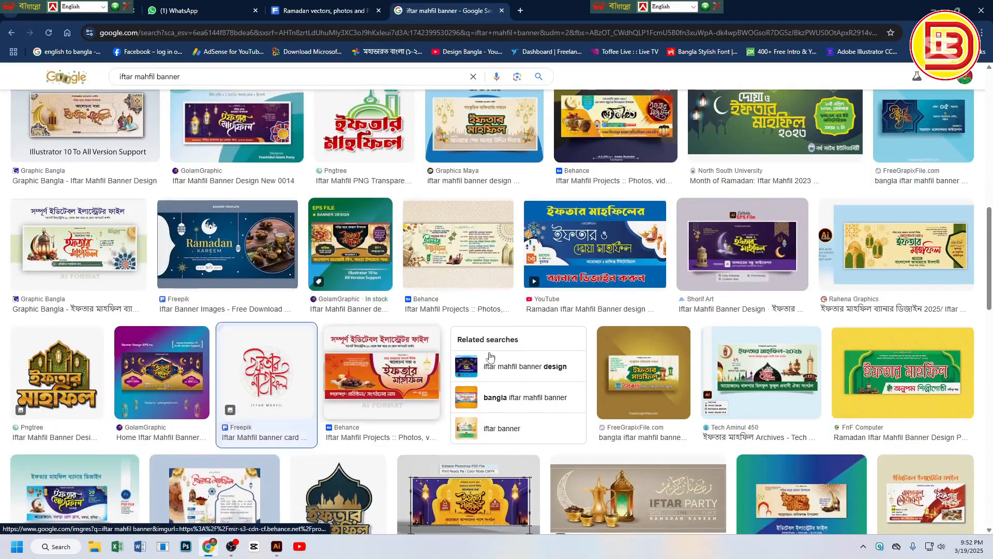
left_click(266, 367)
scroll(822, 329, "down", 12)
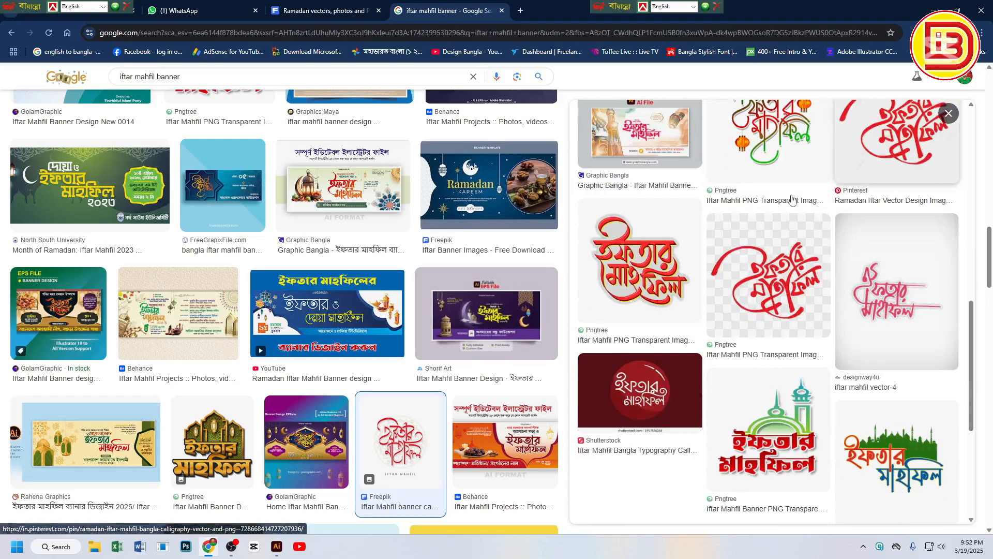
scroll(710, 279, "down", 5)
left_click(764, 309)
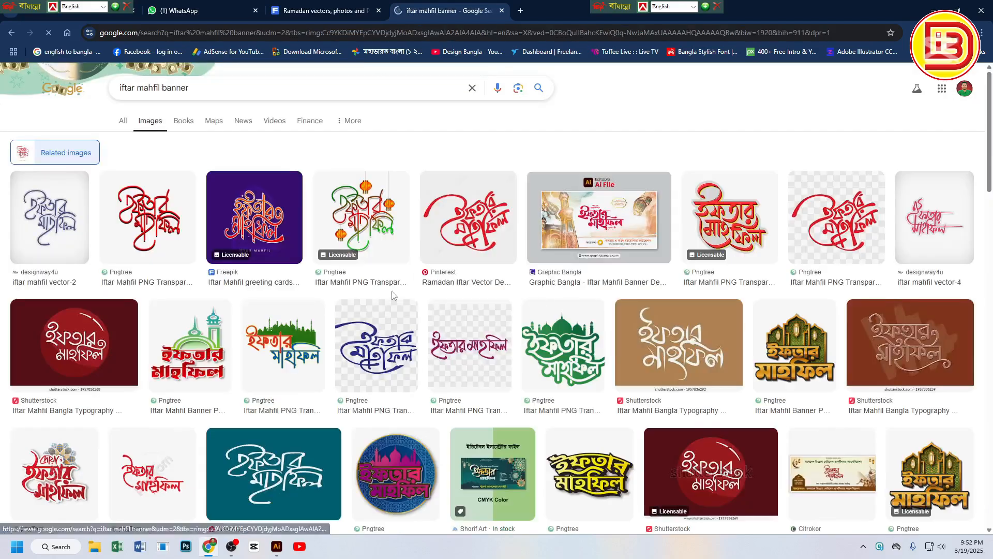
Preview Graphic Bangla's white-on-red Iftar Mahfil typography and compare it with the card's title in Illustrator
scroll(459, 264, "down", 4)
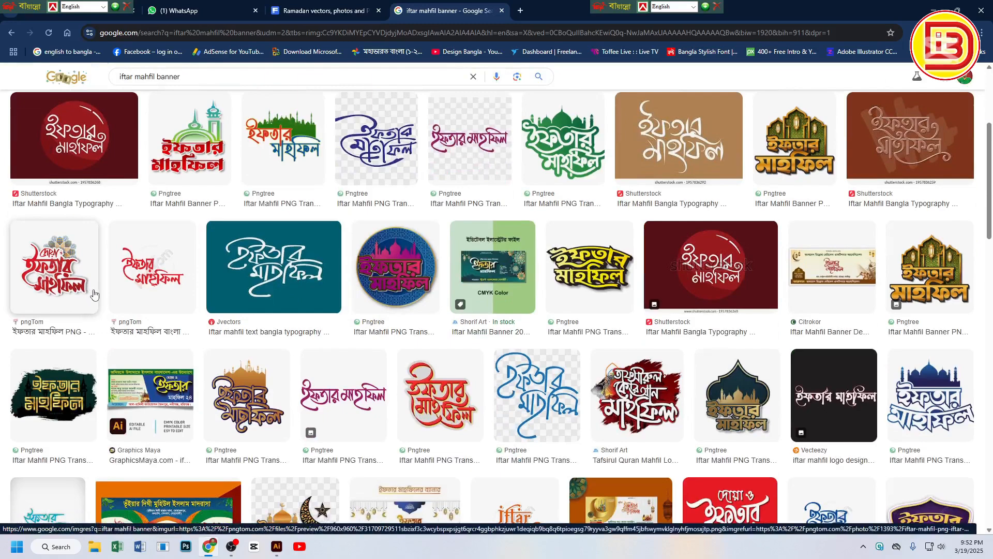
scroll(504, 326, "down", 4)
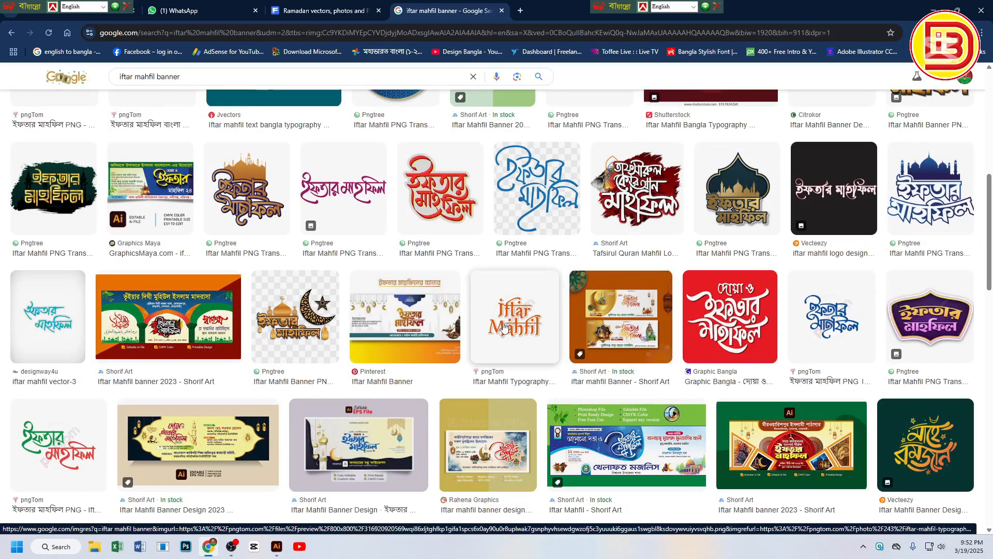
left_click(727, 311)
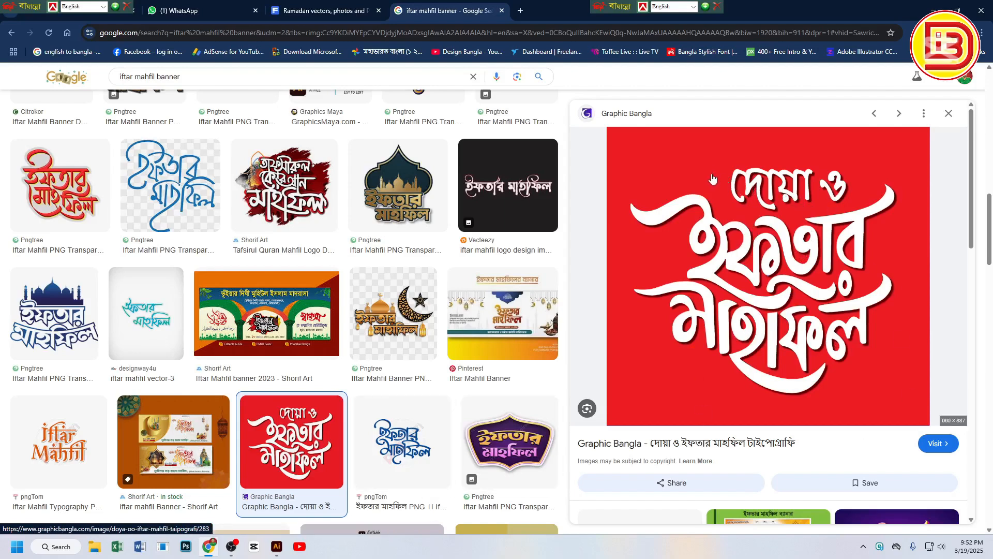
left_click(277, 547)
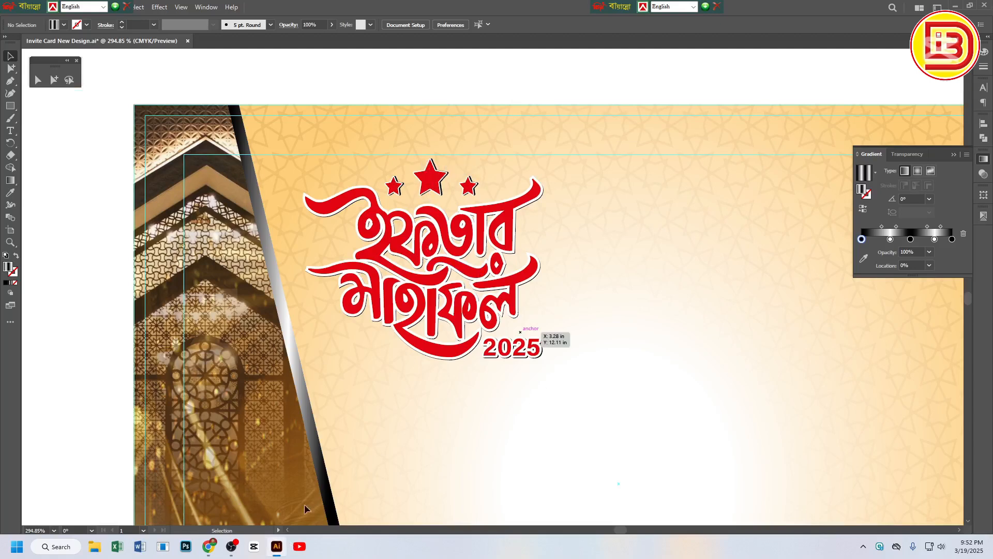
left_click(209, 547)
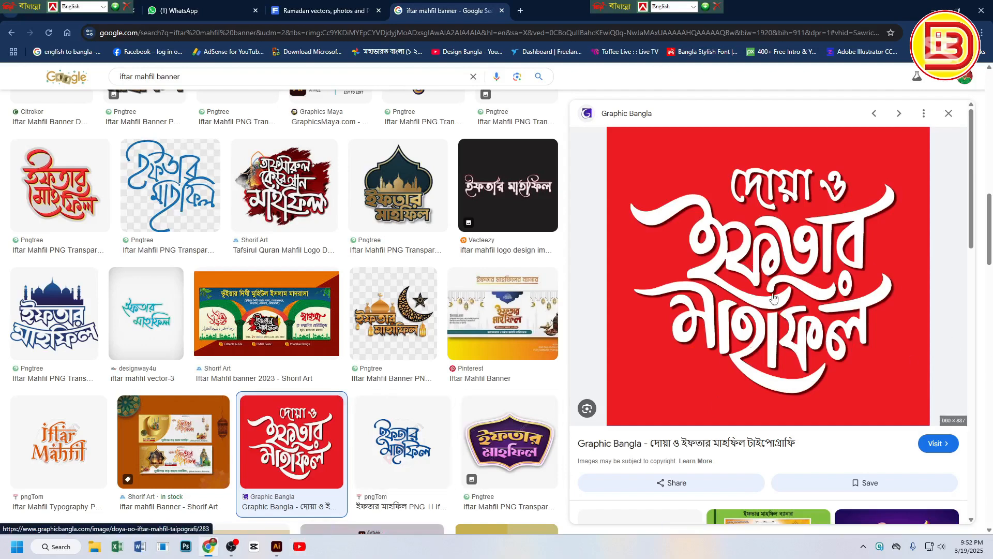
scroll(773, 297, "down", 5)
scroll(781, 235, "up", 4)
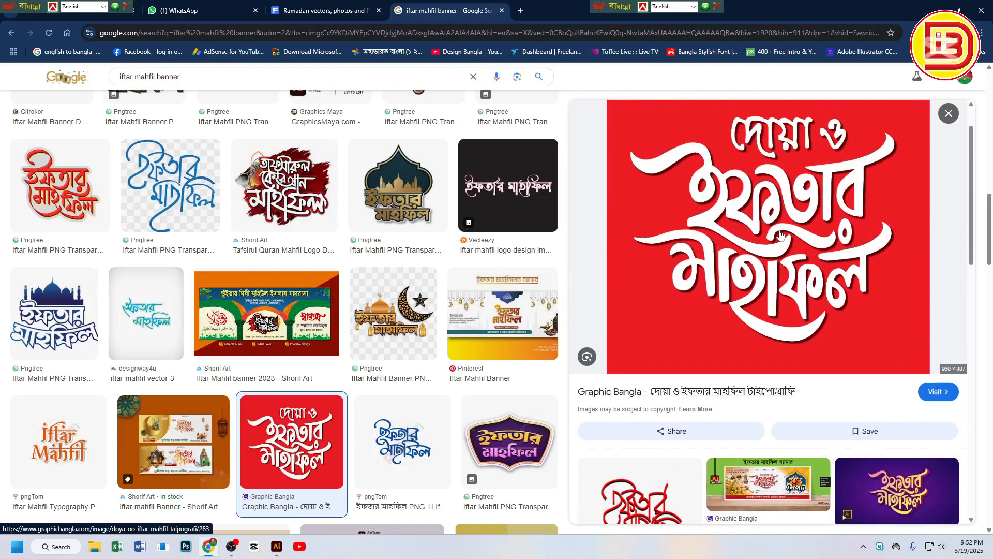
Switch to Illustrator and copy the finished card's star-shaped floral ornament onto the new card at about X 3.53 in, Y 14.50 in
left_click(277, 546)
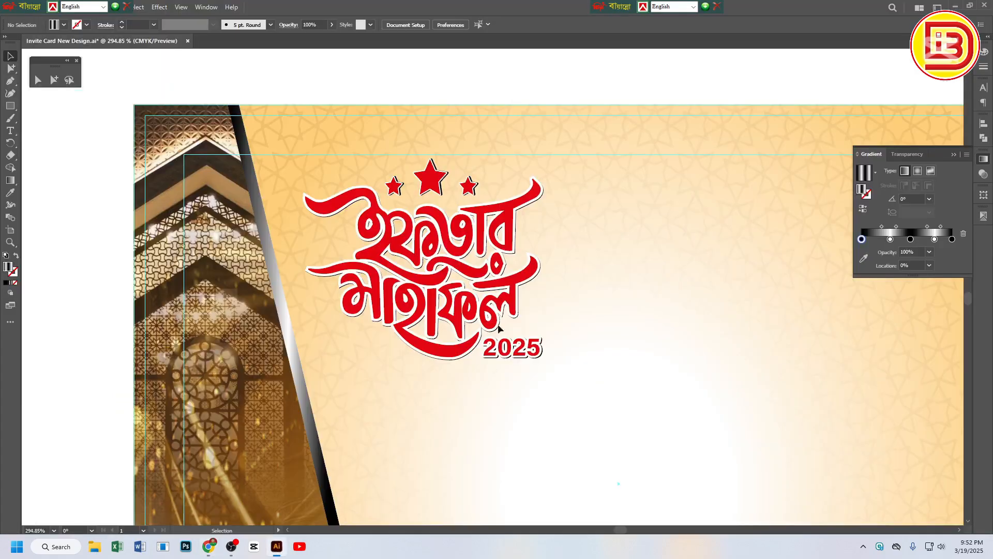
left_click(550, 355, "ctrl+alt")
left_click(552, 355, "ctrl+alt")
left_click(552, 353, "ctrl+alt")
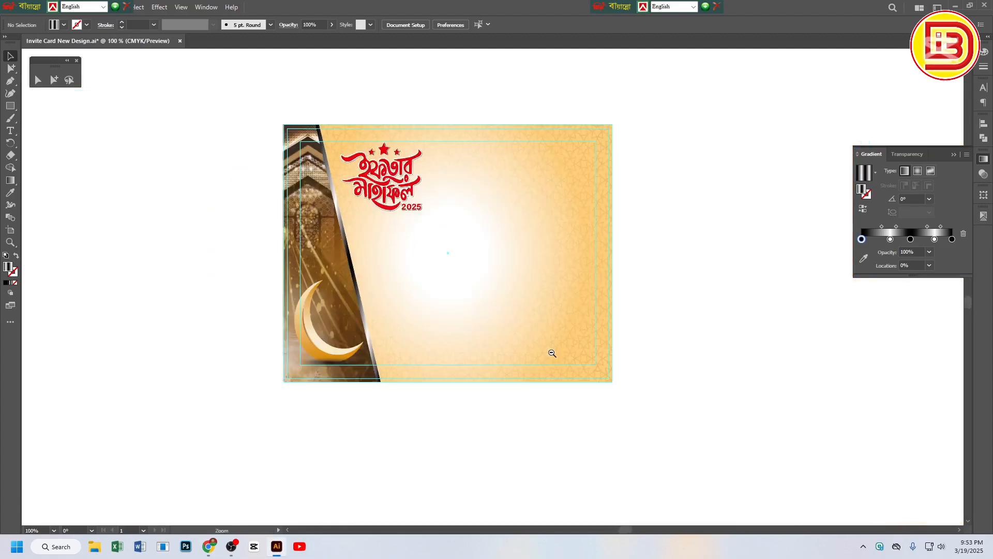
left_click_drag(461, 130, 475, 267)
left_click_drag(406, 143, 451, 446)
left_click_drag(588, 443, 577, 251)
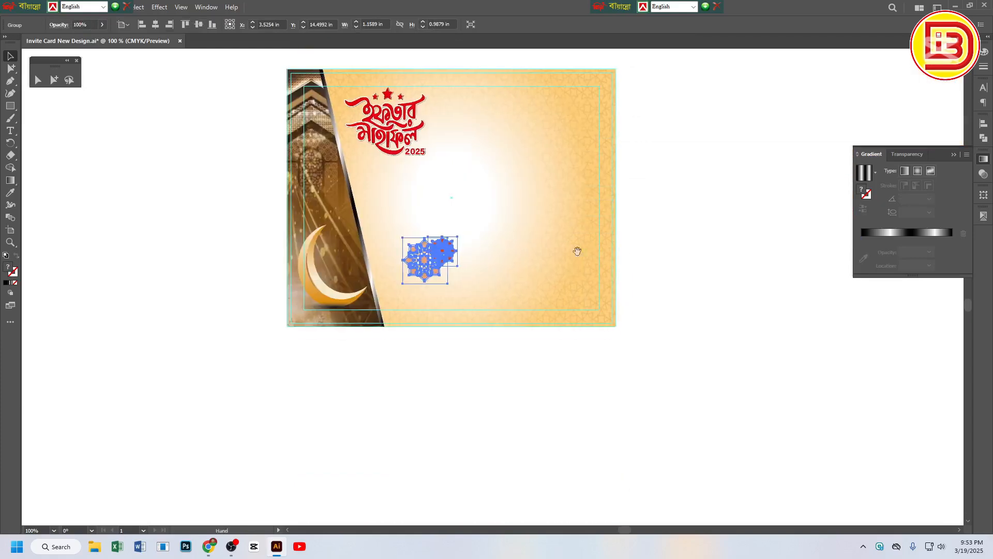
Move the copied star-shaped floral ornament to the lower end of the diagonal strip, just beside the crescent
left_click(576, 250)
left_click_drag(442, 253, 385, 301)
left_click(668, 236)
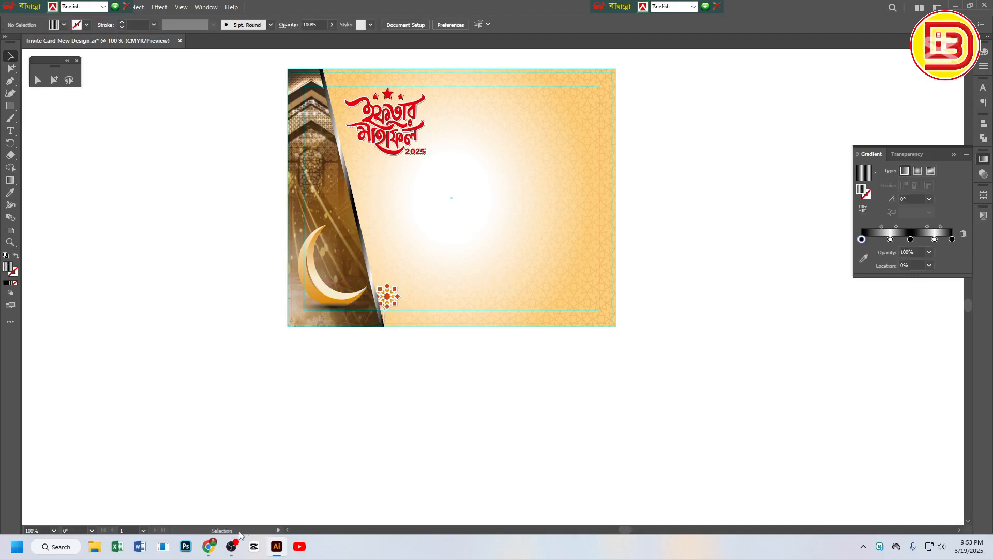
Switch to Chrome and look through the free Freepik ramadan results on pages 1 and 2 for lantern artwork
left_click(209, 546)
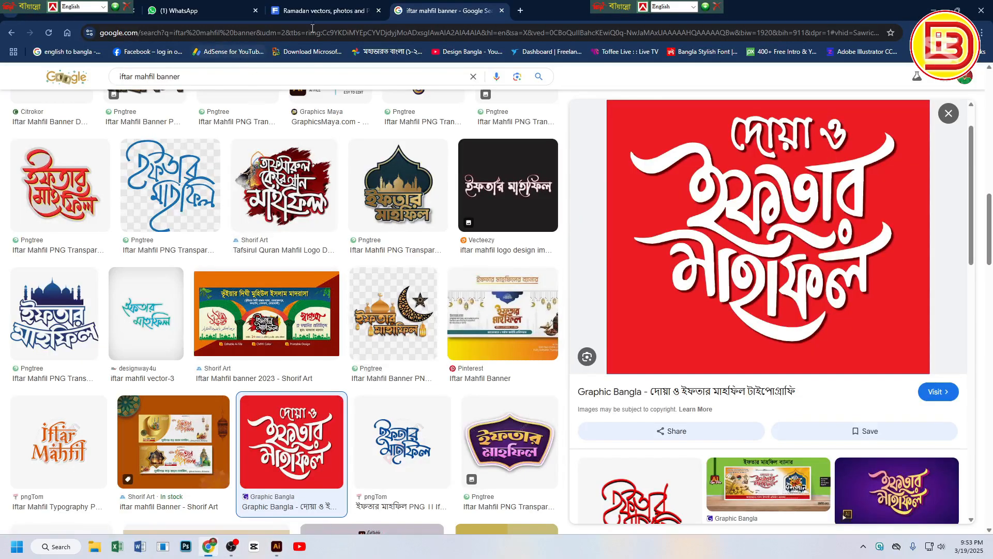
left_click(320, 13)
scroll(525, 364, "down", 10)
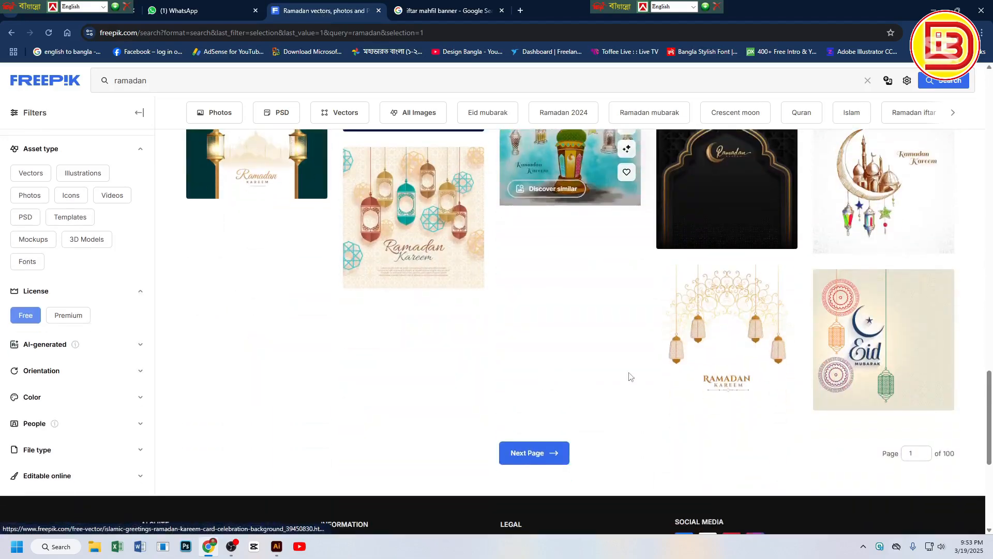
scroll(411, 355, "up", 5)
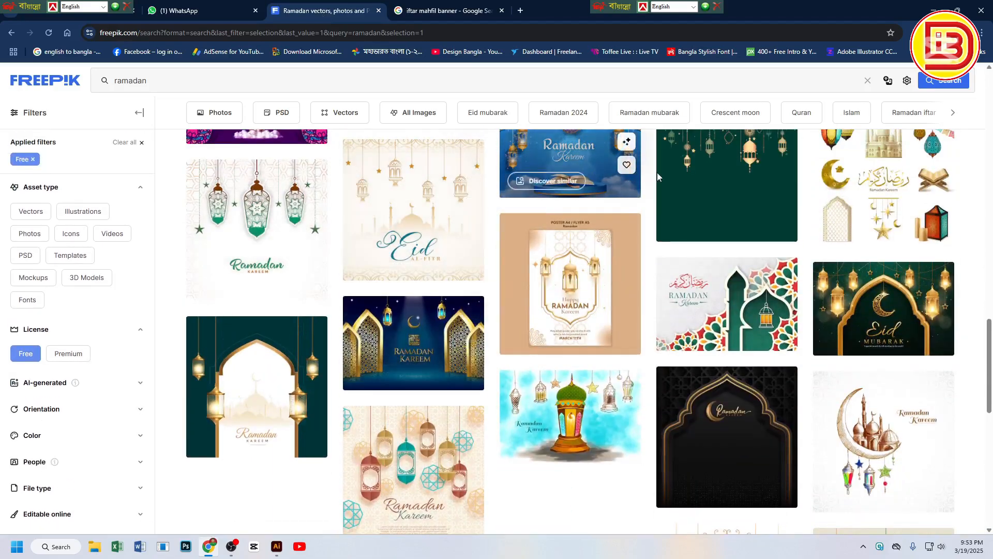
scroll(528, 382, "down", 1)
scroll(528, 383, "down", 5)
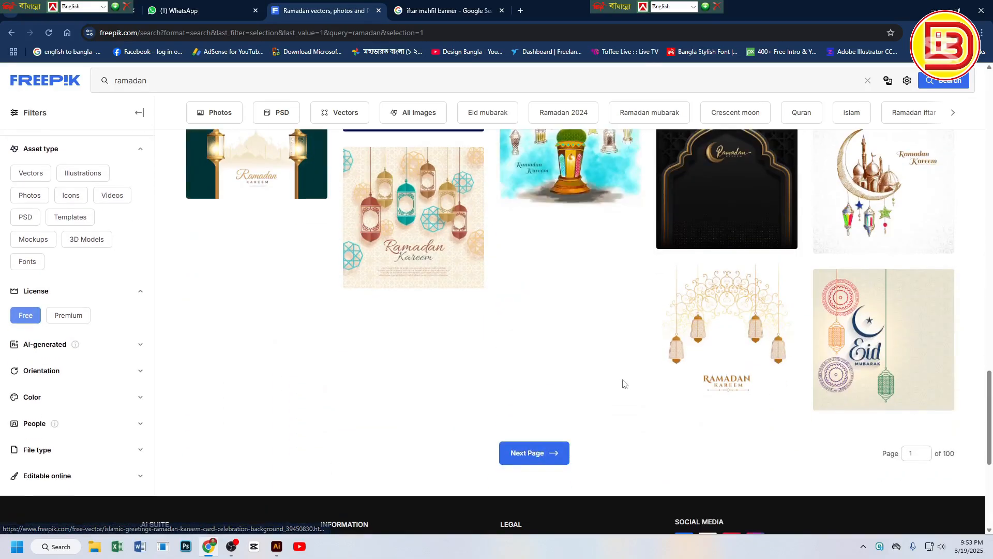
left_click(534, 453)
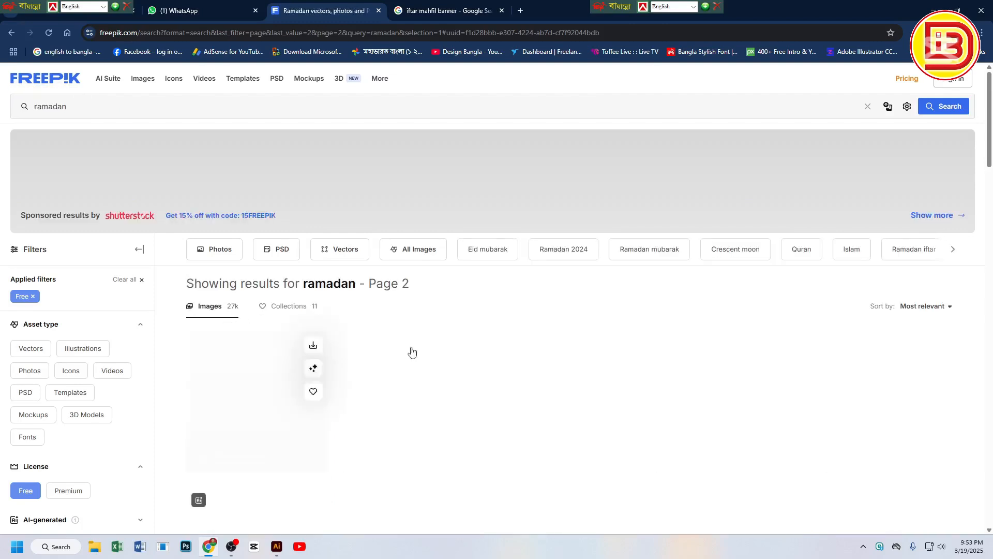
scroll(410, 351, "down", 5)
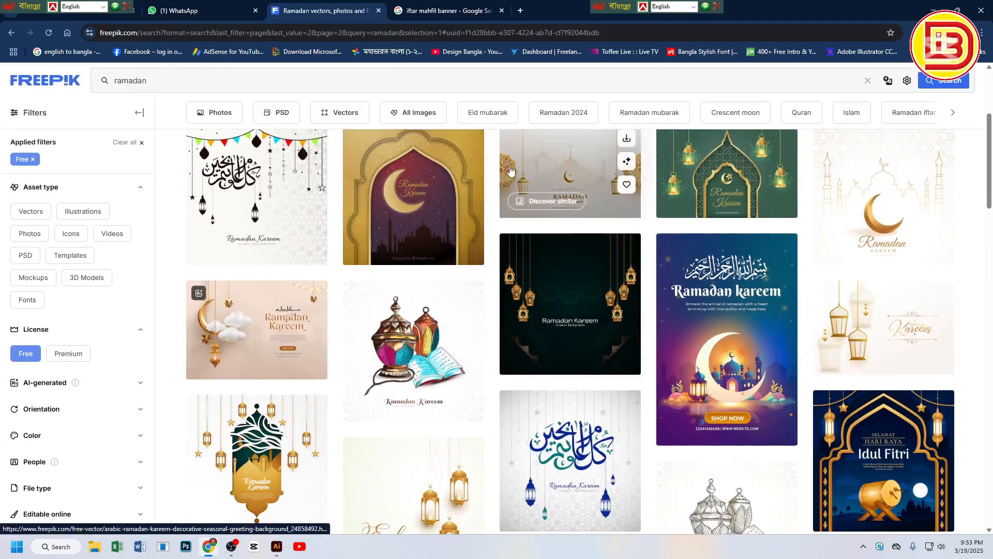
scroll(518, 207, "down", 4)
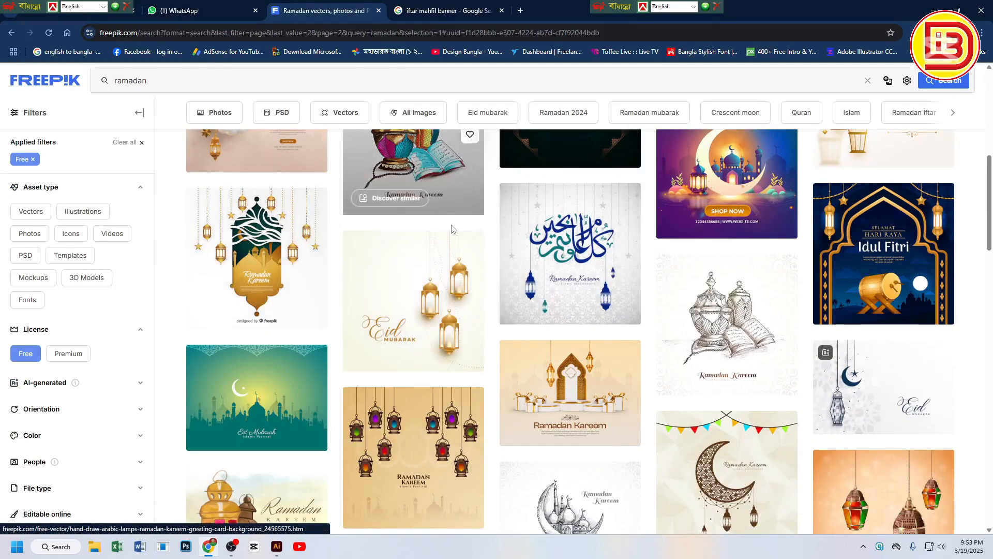
scroll(416, 216, "up", 2)
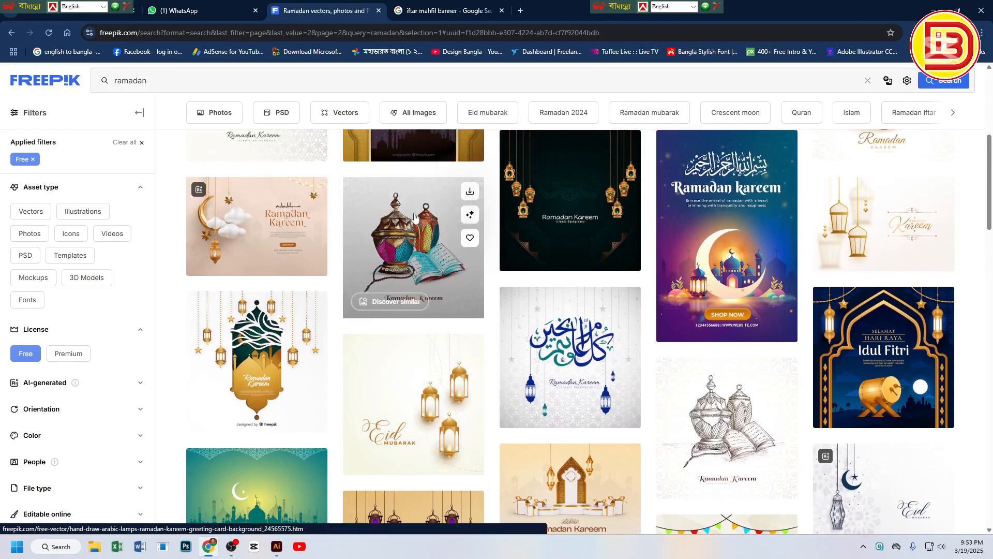
Switch to Illustrator and examine the lantern and book illustration on the finished cards
left_click(319, 533)
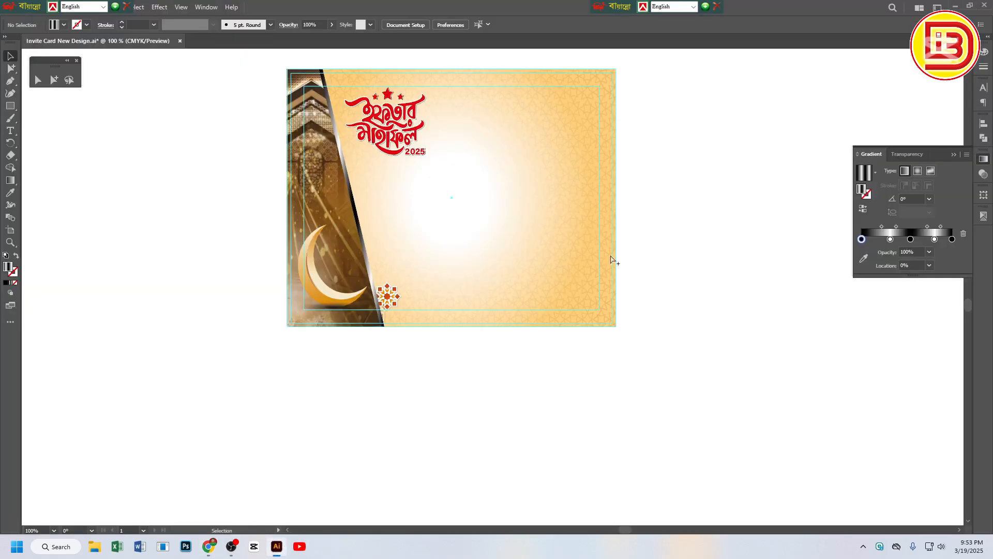
left_click(654, 208, "ctrl+alt")
left_click_drag(654, 208, 577, 399)
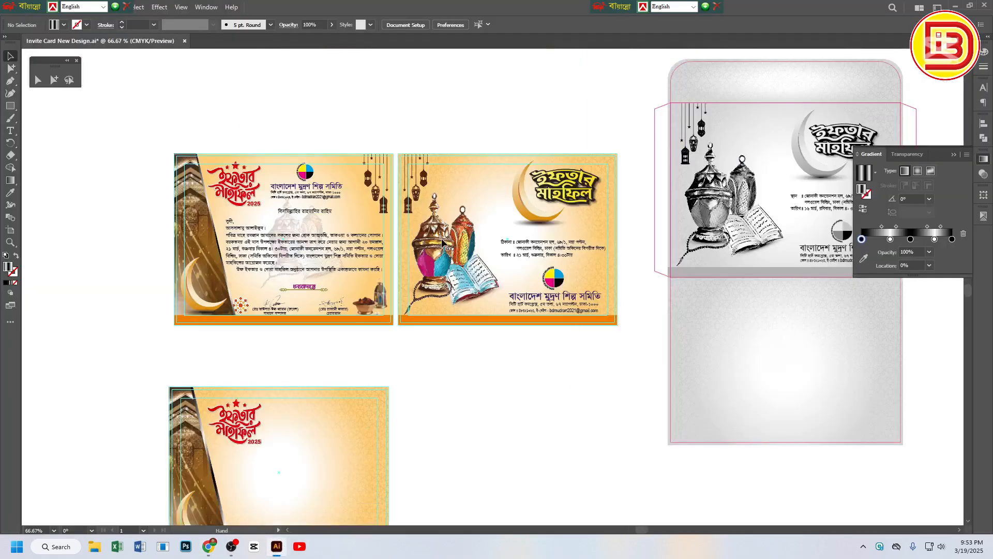
Return to Chrome and look through page 2 of the ramadan results for the painted lantern and book artwork
key("alt+Tab")
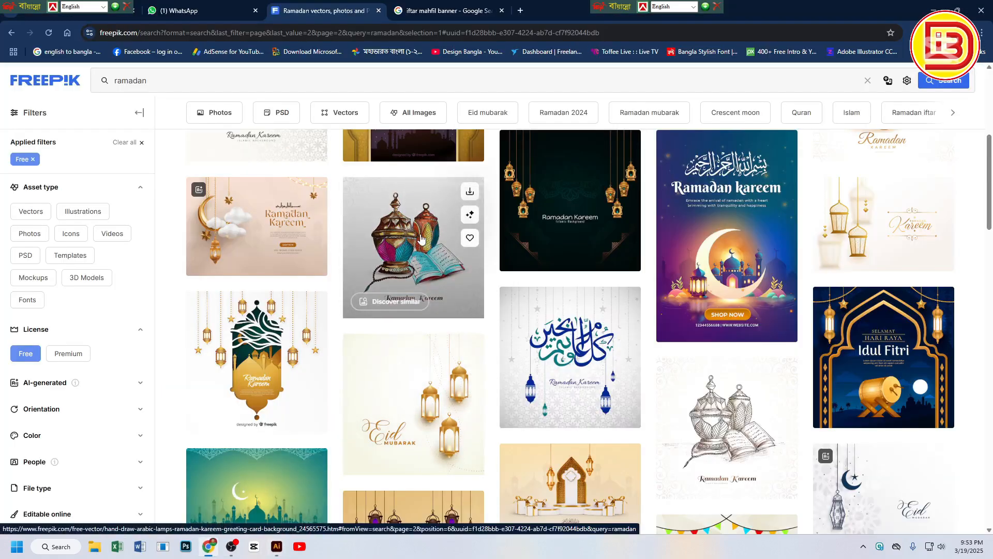
scroll(420, 263, "down", 3)
scroll(420, 265, "down", 2)
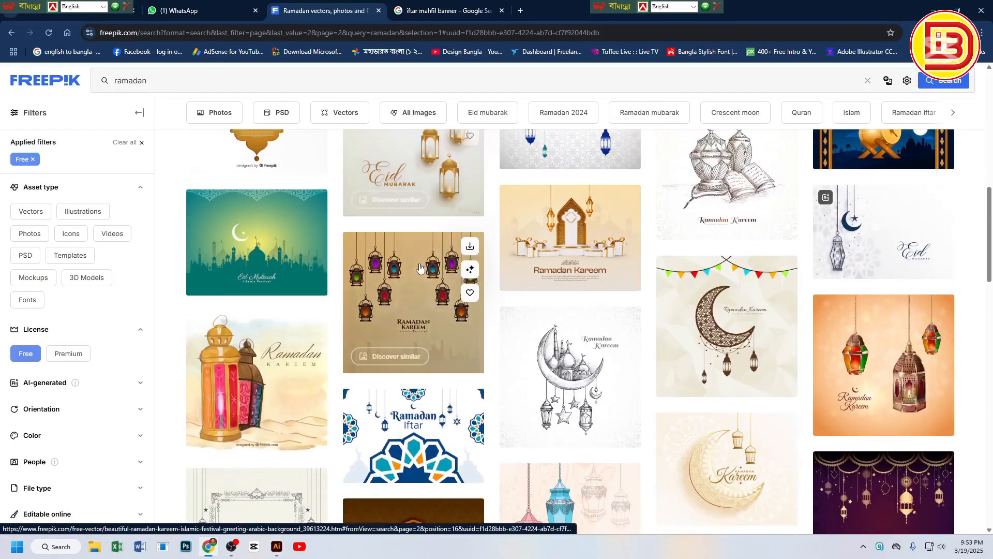
scroll(420, 268, "down", 2)
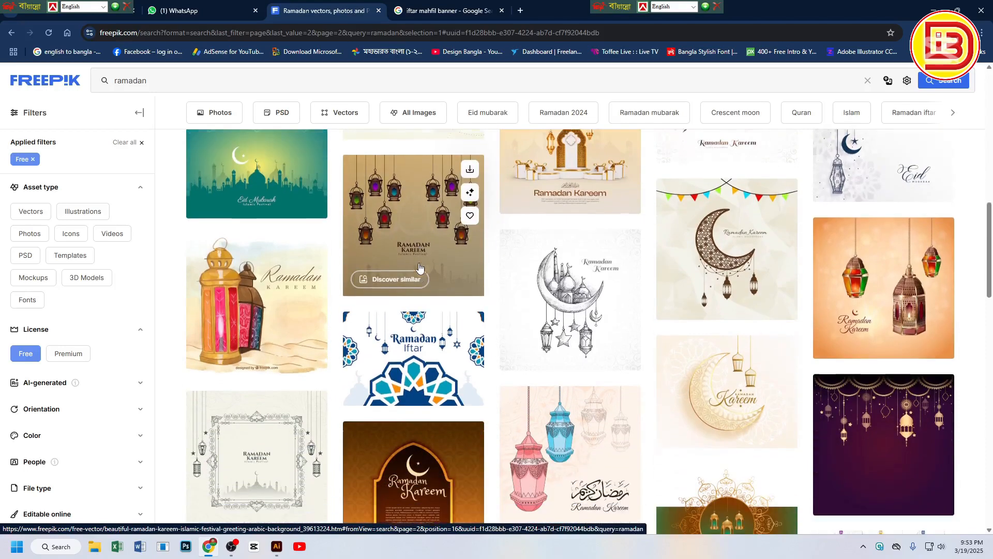
scroll(420, 268, "up", 3)
scroll(422, 270, "down", 4)
scroll(421, 268, "down", 4)
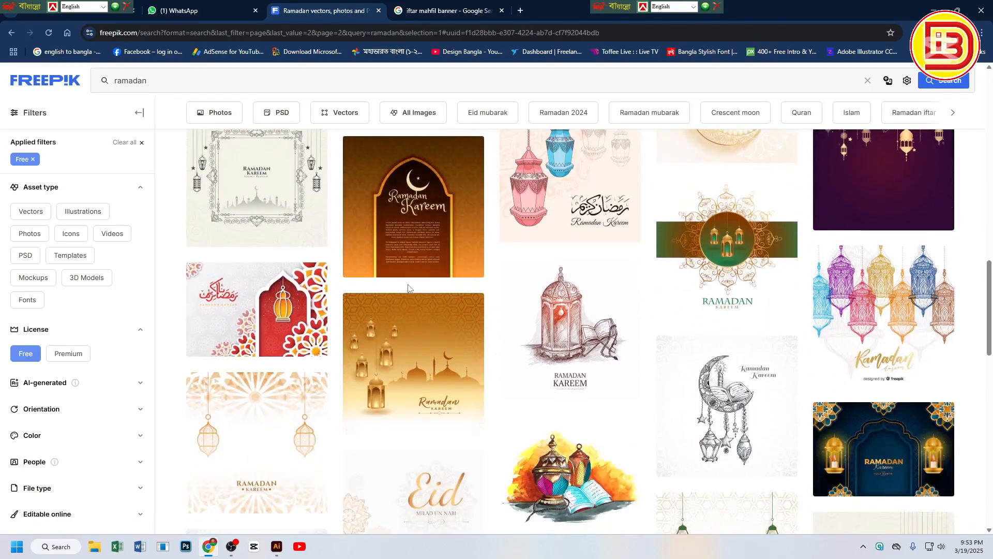
scroll(408, 288, "down", 3)
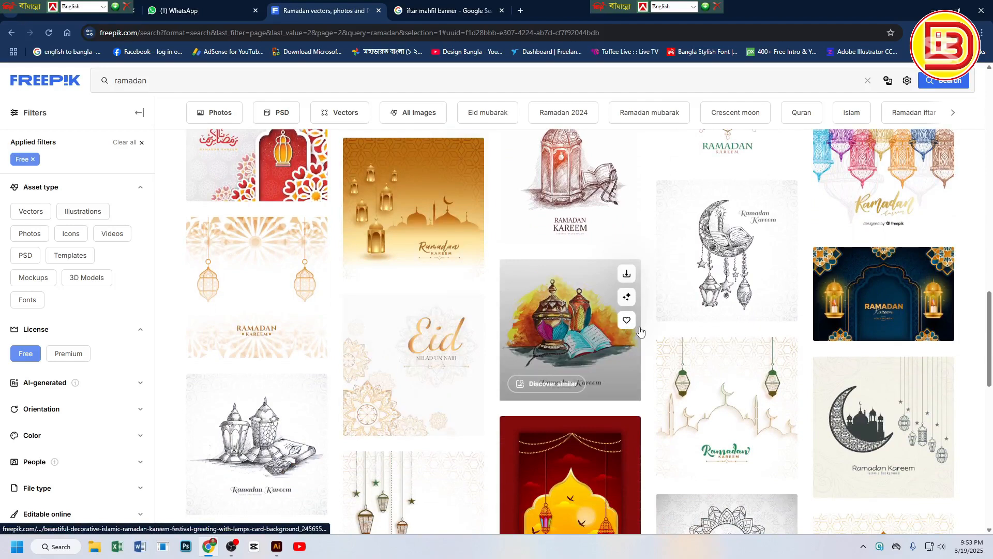
scroll(630, 331, "down", 3)
scroll(631, 330, "down", 2)
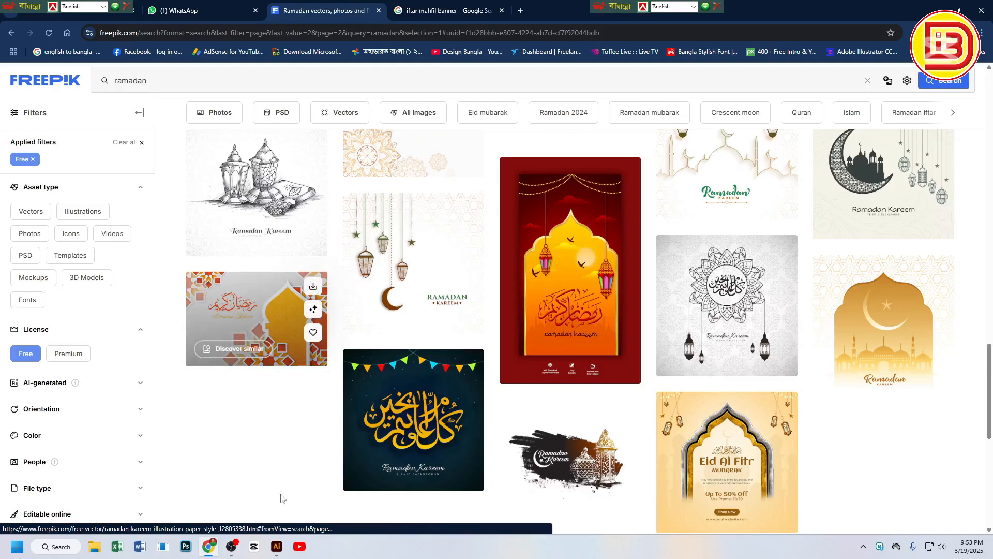
Switch to Illustrator and examine the dates bowl and lantern image in the lower corner of the finished invitation
left_click(277, 547)
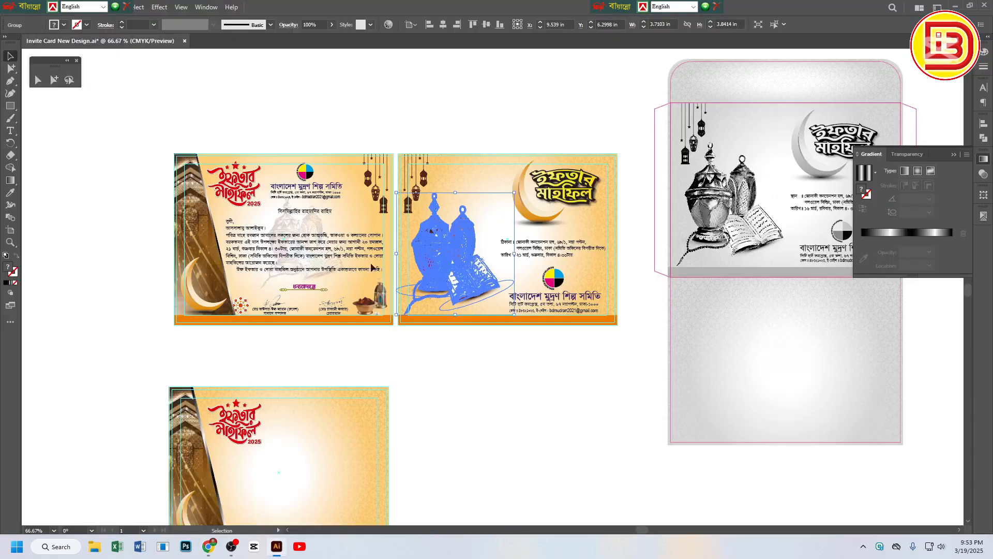
left_click(368, 311)
left_click_drag(353, 280, 414, 324)
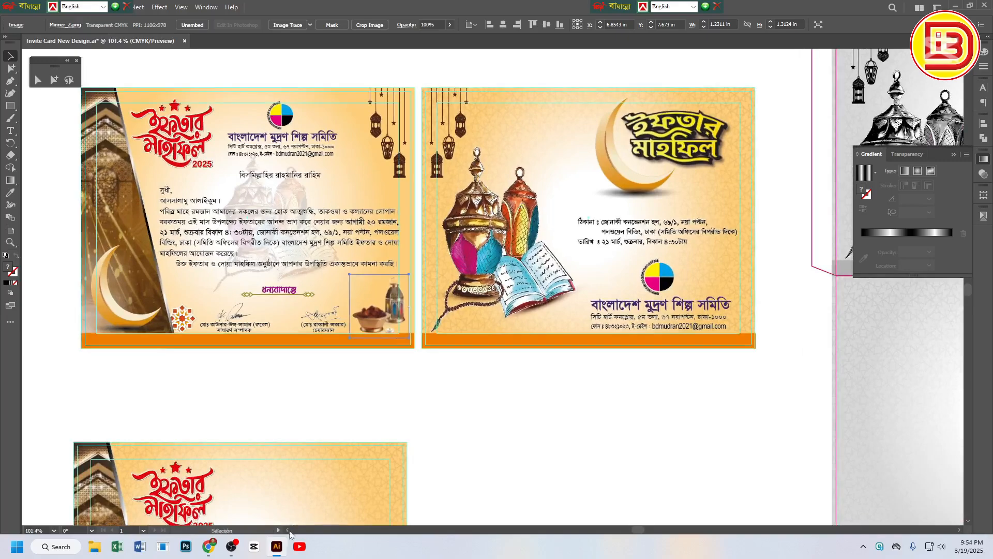
Switch to Chrome and review the remaining page 2 ramadan results against the finished card's images
left_click(216, 547)
scroll(673, 362, "down", 3)
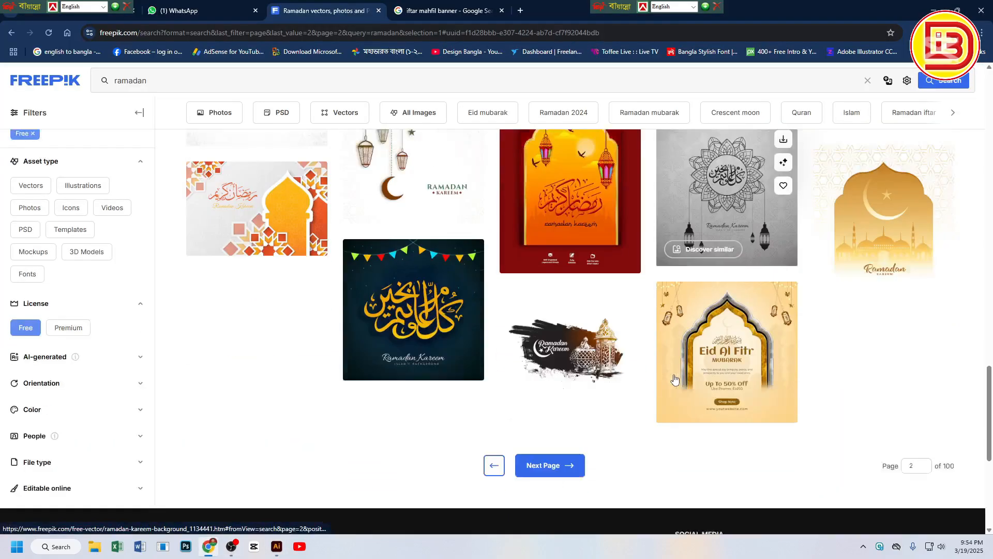
scroll(581, 326, "up", 3)
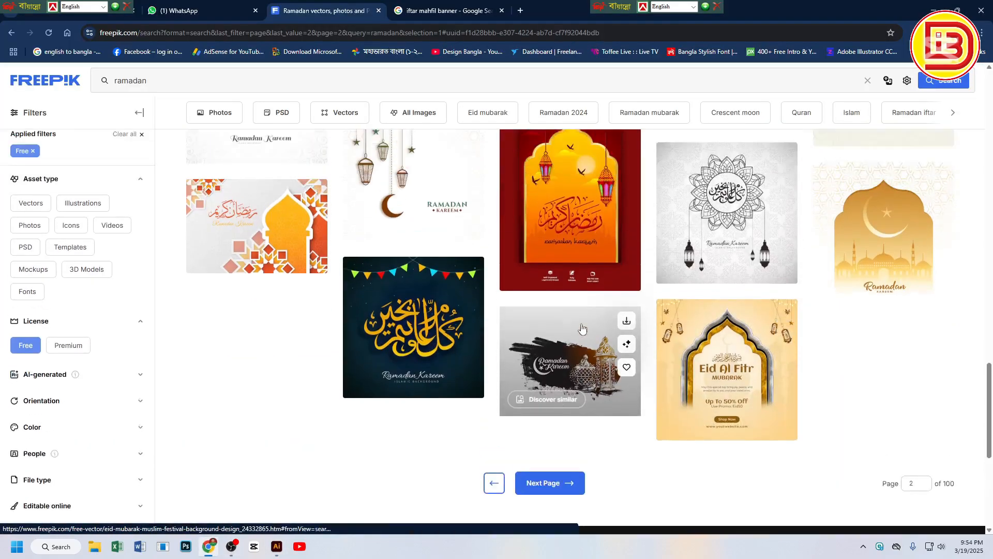
scroll(582, 331, "down", 3)
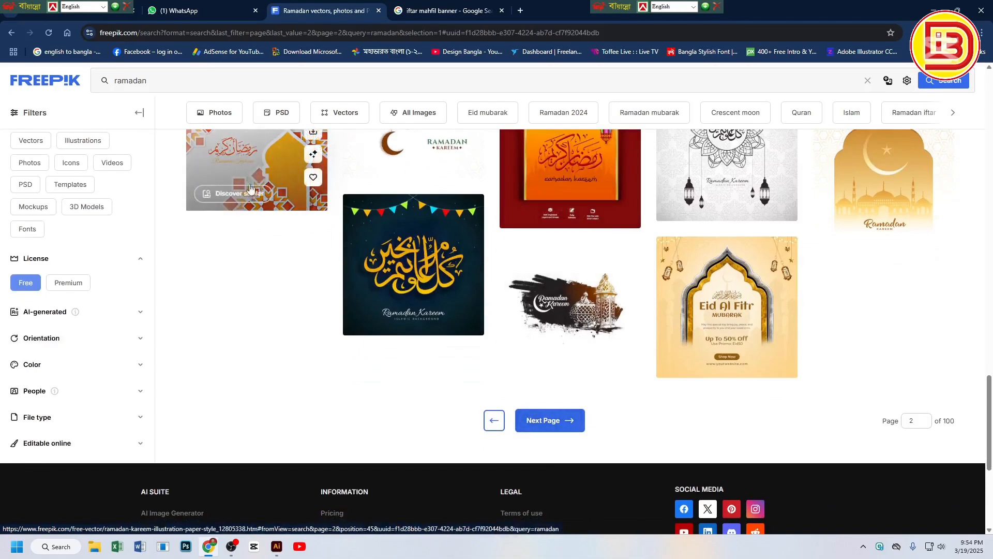
scroll(286, 208, "up", 5)
scroll(286, 208, "up", 5)
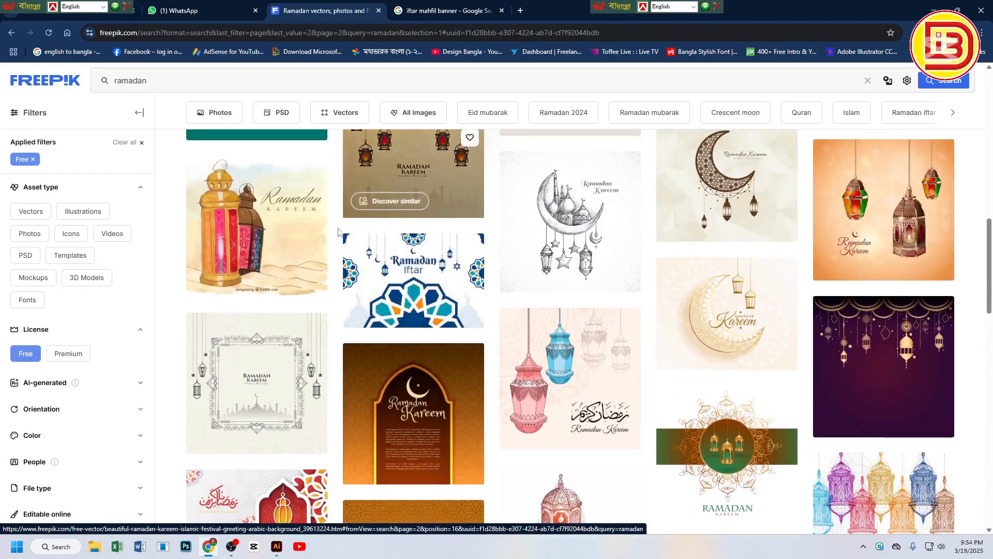
scroll(443, 272, "up", 5)
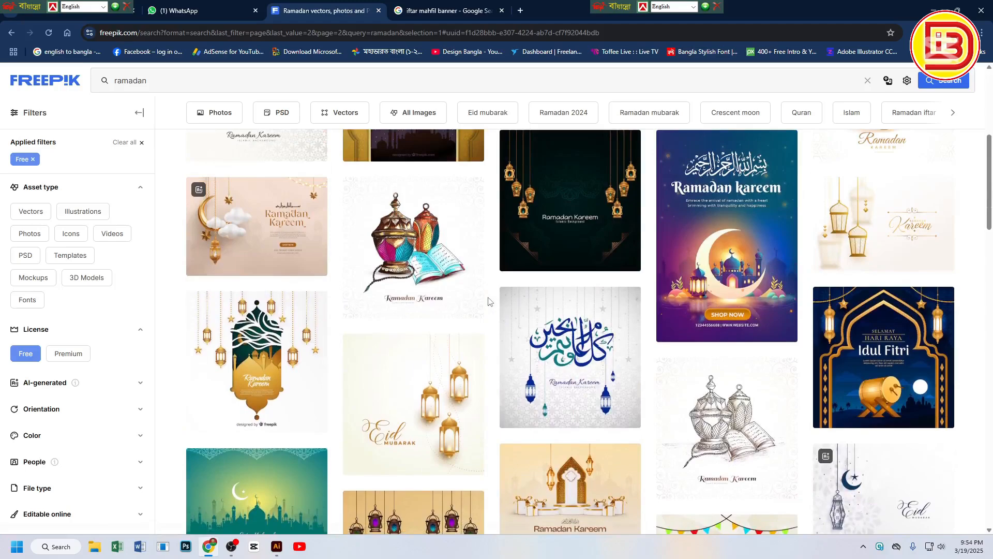
mouse_move(435, 232)
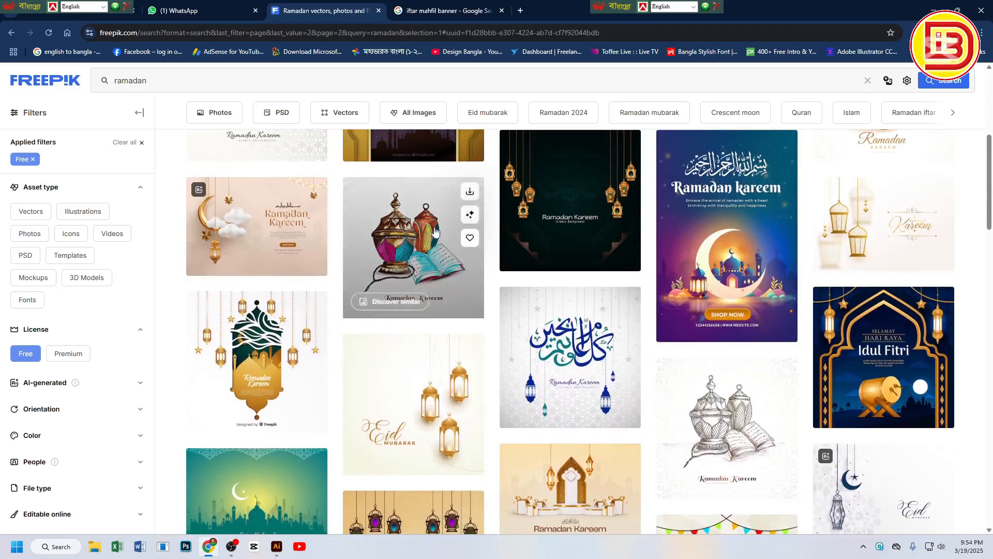
scroll(523, 307, "down", 20)
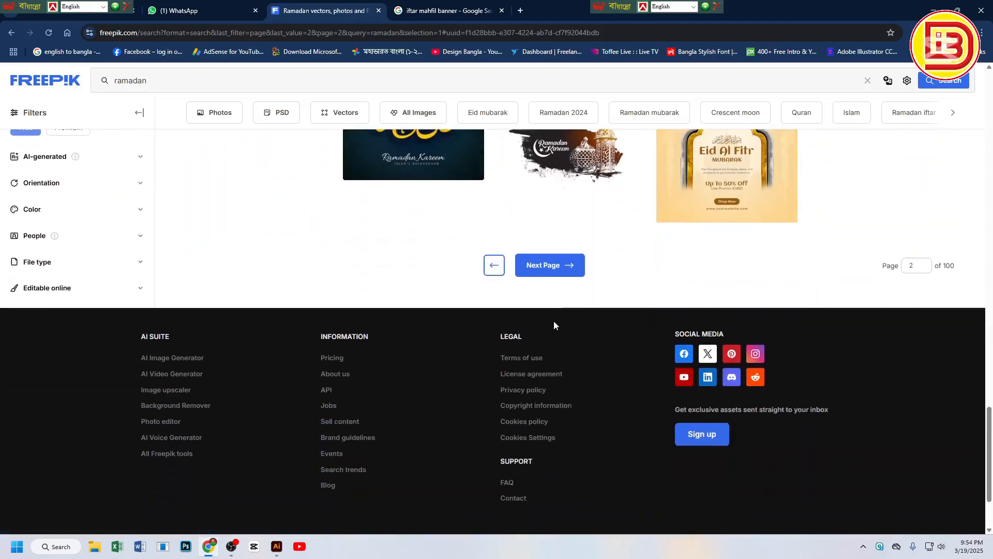
Open page 3 of the ramadan results and look through its lantern and crescent designs
left_click(550, 265)
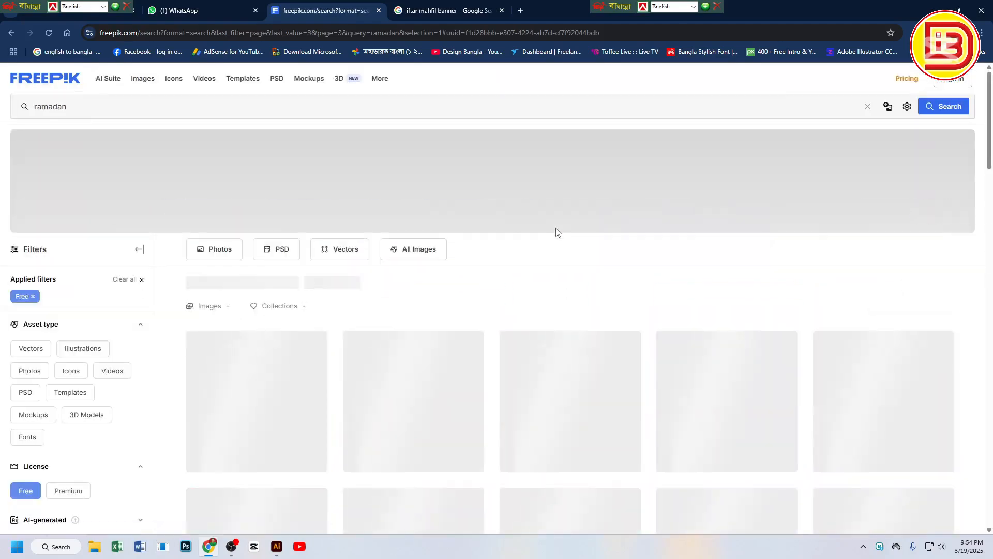
scroll(376, 300, "down", 5)
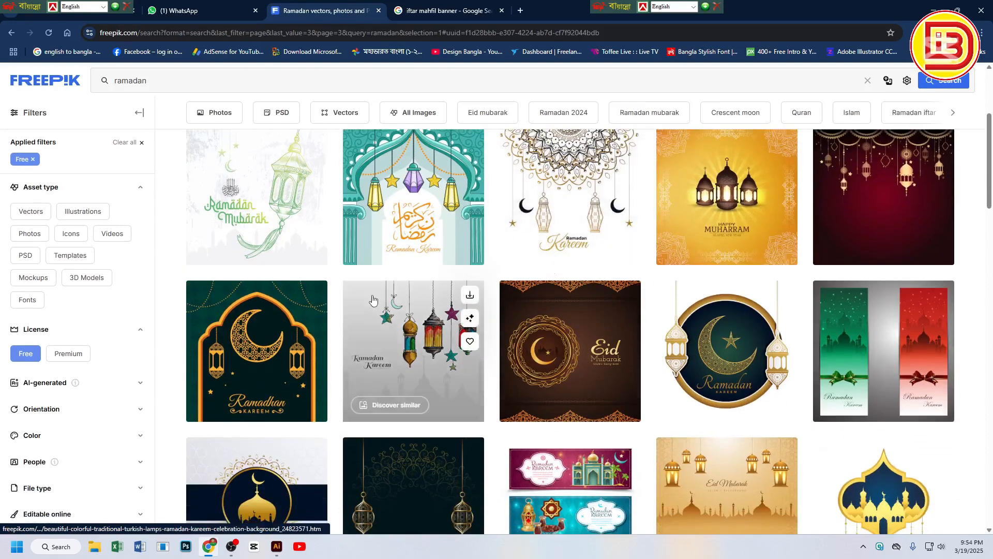
scroll(676, 231, "down", 2)
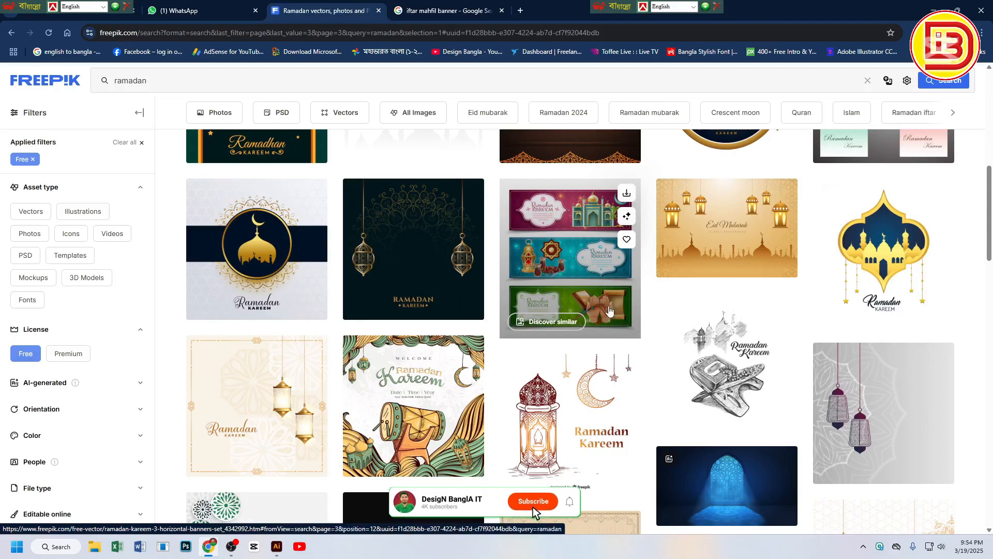
scroll(609, 311, "down", 9)
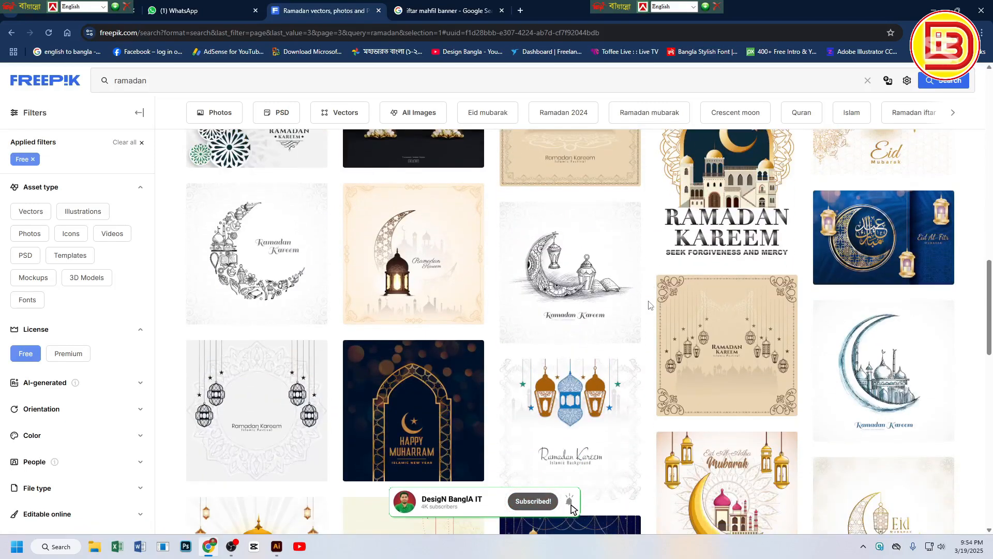
scroll(517, 414, "down", 8)
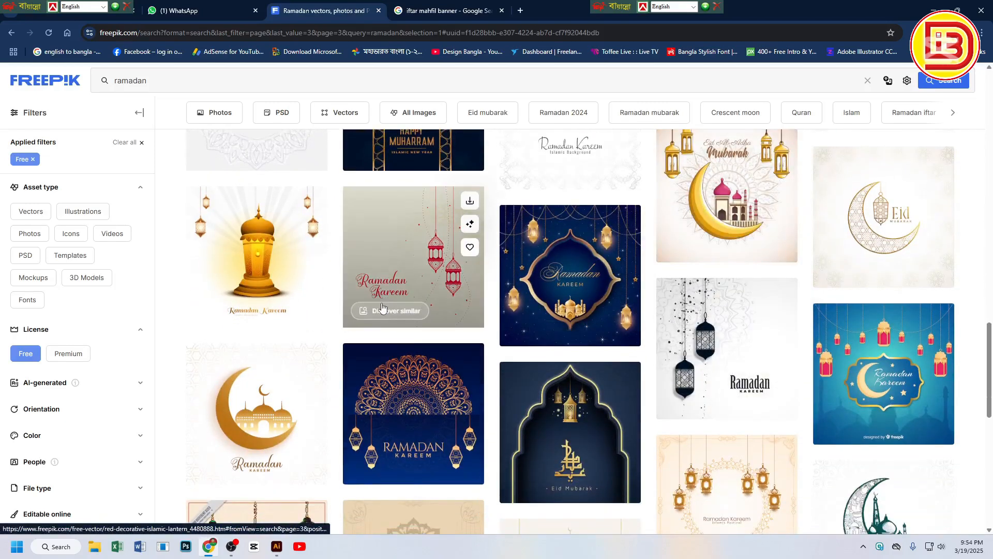
scroll(595, 311, "down", 2)
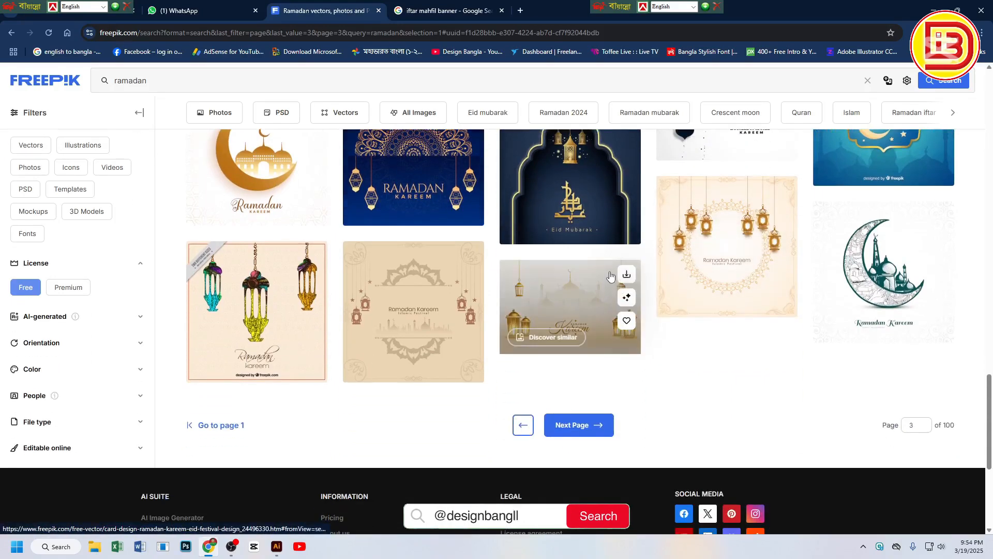
Switch to Illustrator, clear the selection and compare the finished invitation's lower part with the new card
left_click(276, 546)
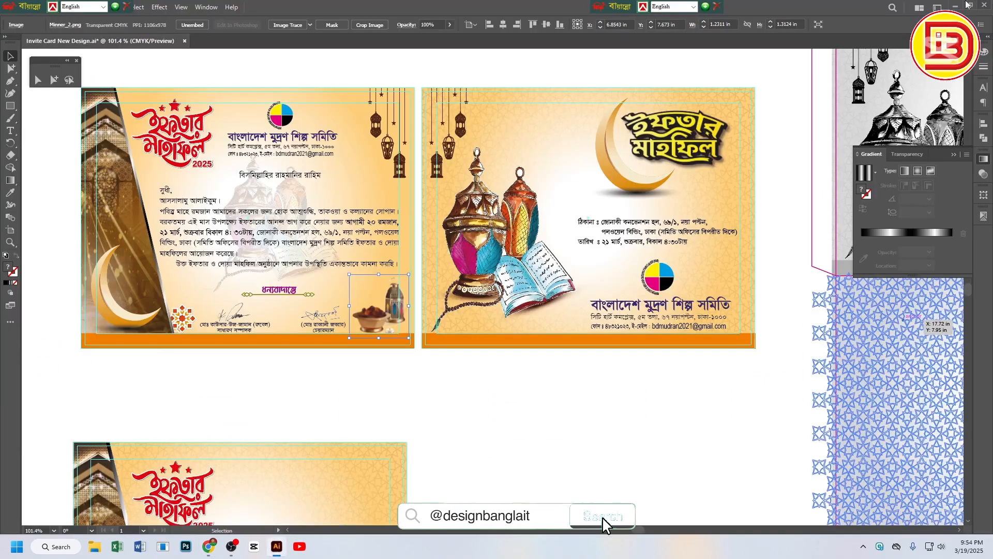
left_click_drag(435, 395, 528, 246)
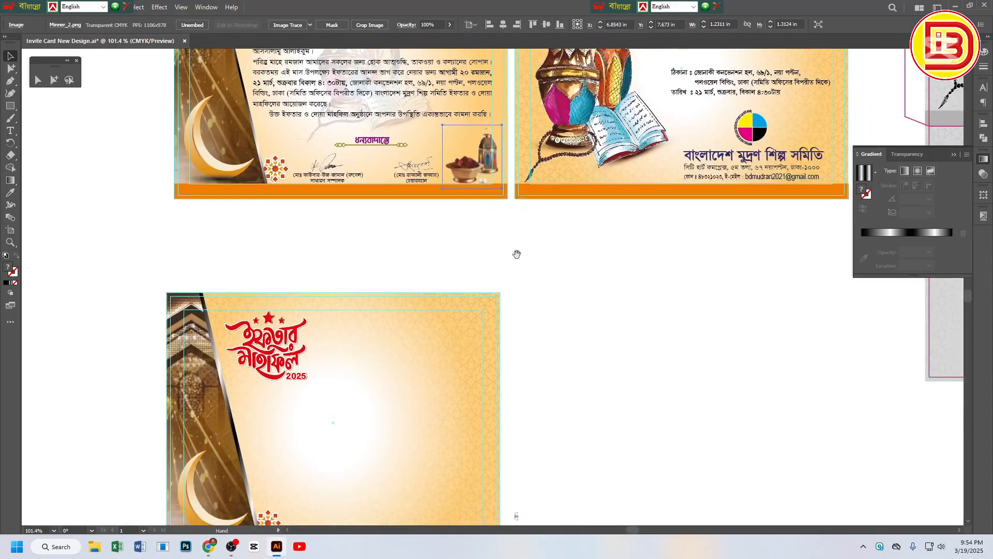
left_click(462, 283, "ctrl+alt")
left_click(422, 252)
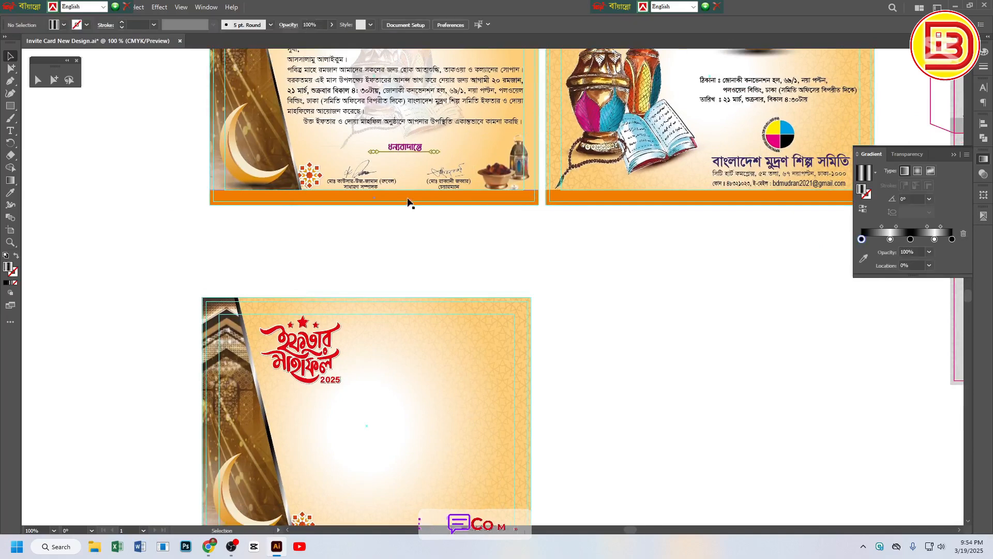
Copy the orange strip from the finished invitation onto the new card, flush with the card's lower-left corner
left_click(417, 201)
left_click_drag(423, 263, 481, 209)
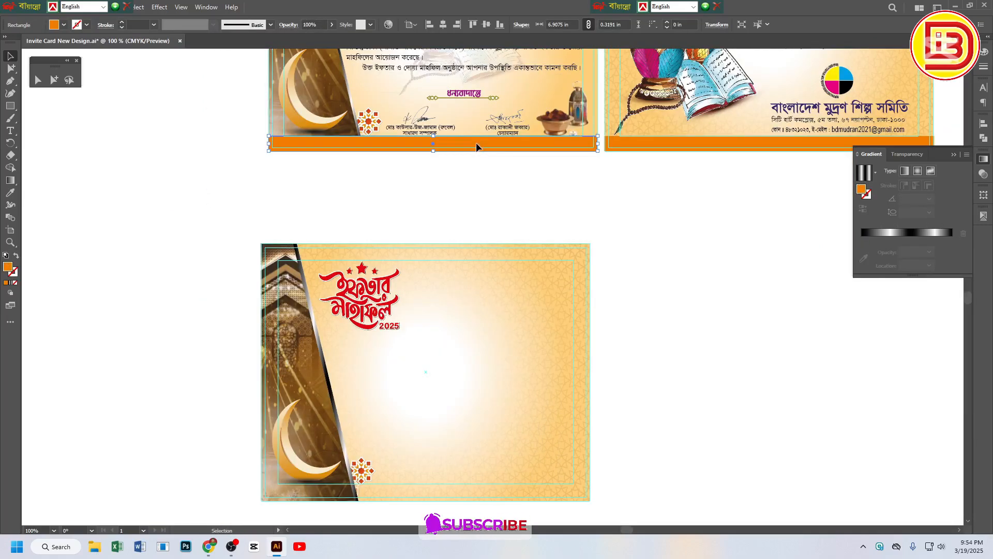
left_click_drag(476, 148, 471, 437)
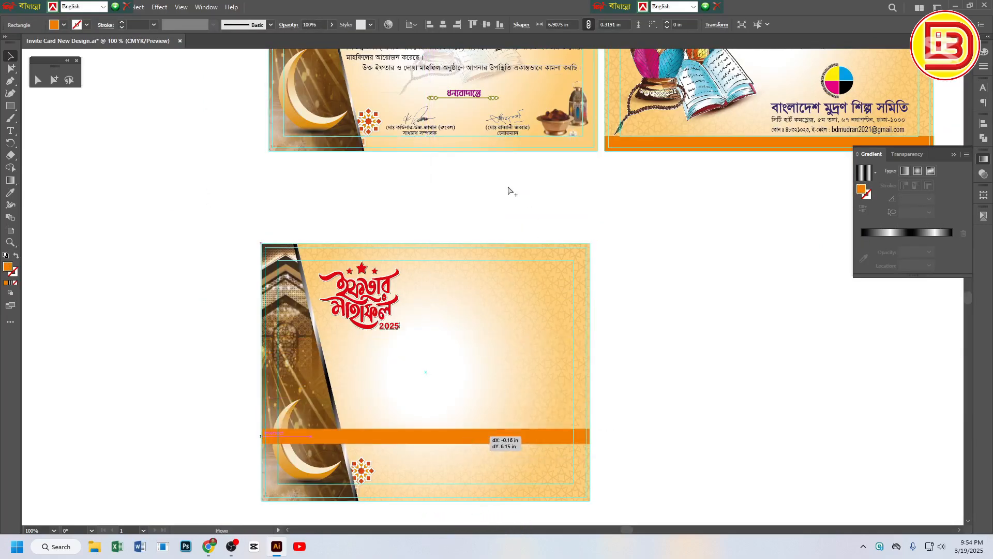
left_click_drag(510, 192, 465, 489)
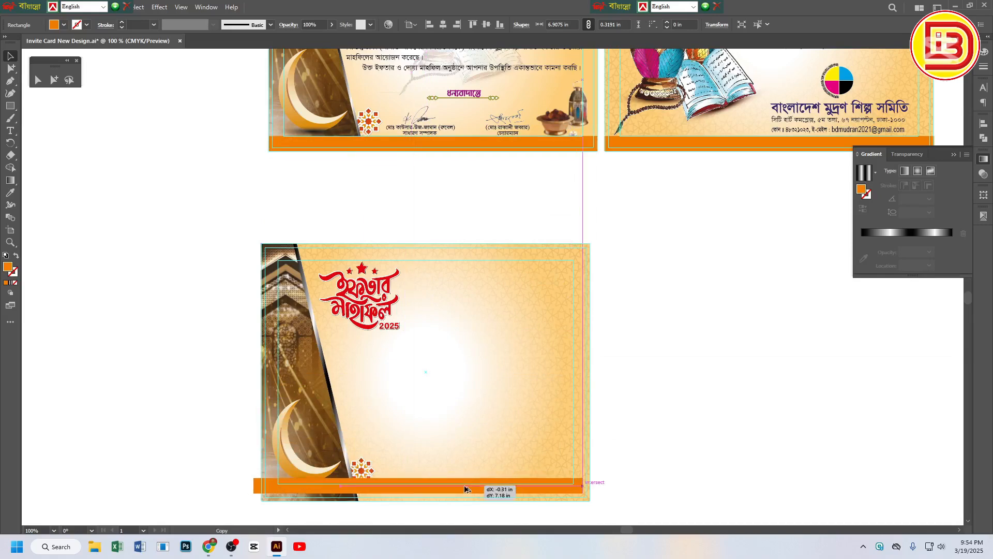
scroll(231, 505, "up", 6)
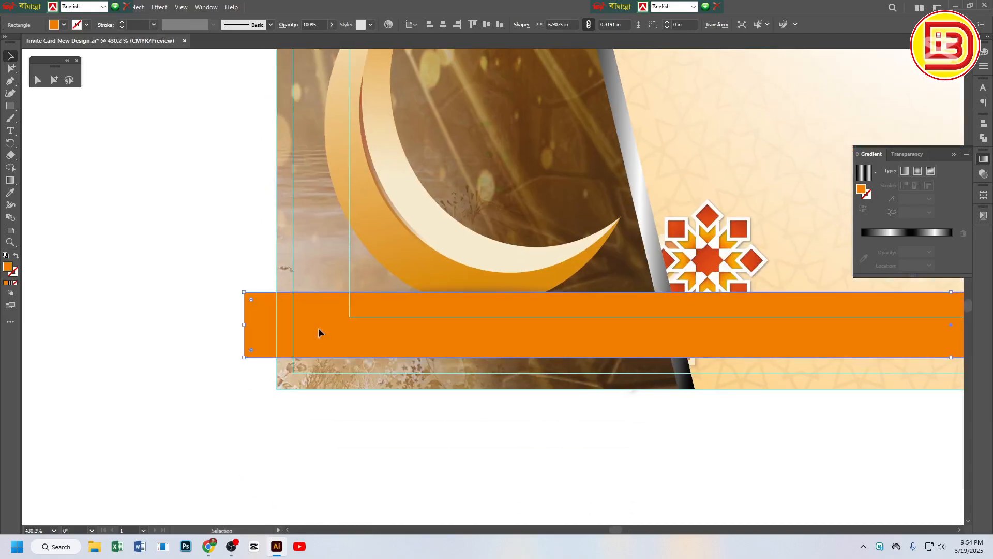
left_click_drag(318, 330, 341, 353)
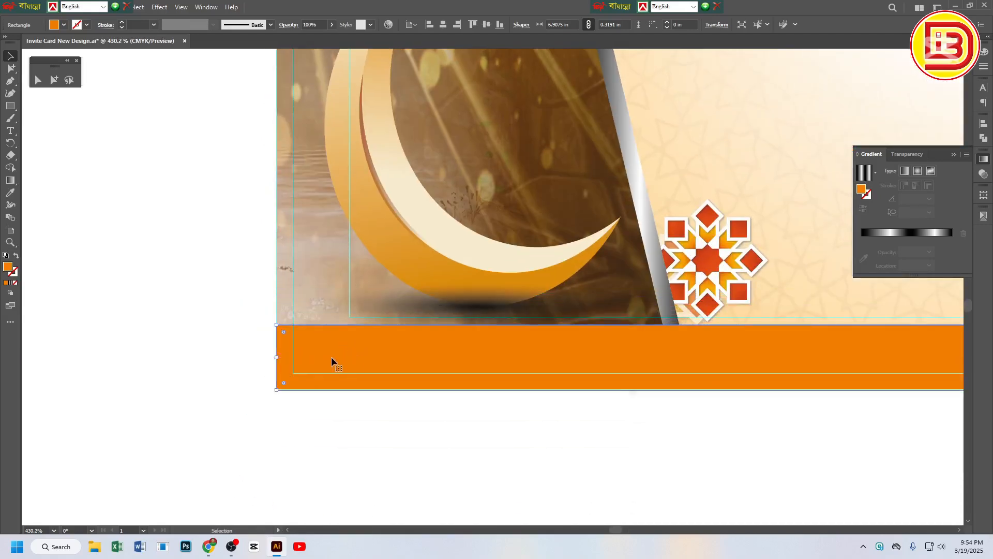
left_click_drag(256, 351, 368, 398)
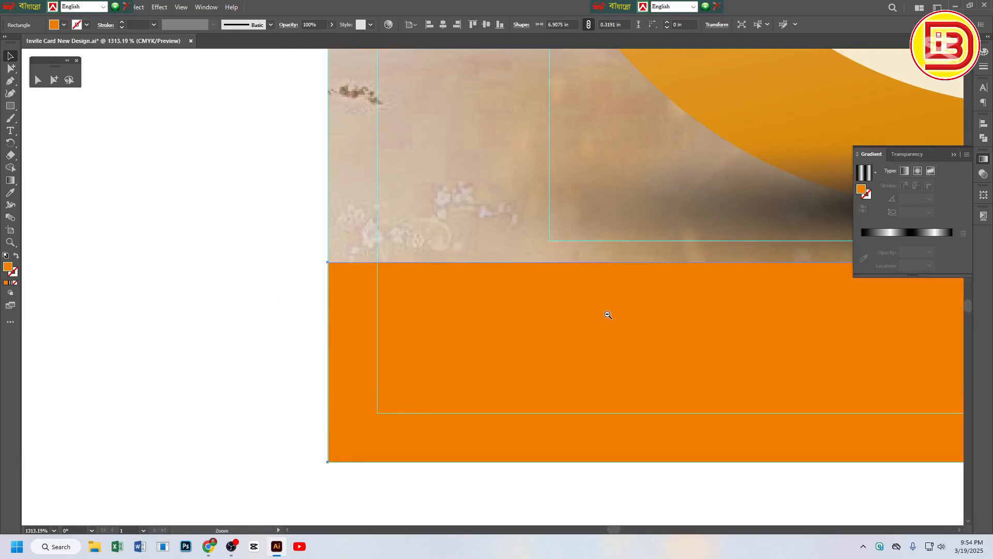
Extend the orange strip upward to about 0.35 in high, and shift the red star ornament slightly up and to the right
left_click(608, 314, "ctrl+alt")
left_click(608, 314, "ctrl+alt")
left_click(608, 314, "ctrl+alt")
left_click(608, 313, "ctrl+alt")
left_click(608, 313, "ctrl+alt")
left_click_drag(686, 252, 534, 295)
left_click(536, 294, "ctrl+alt")
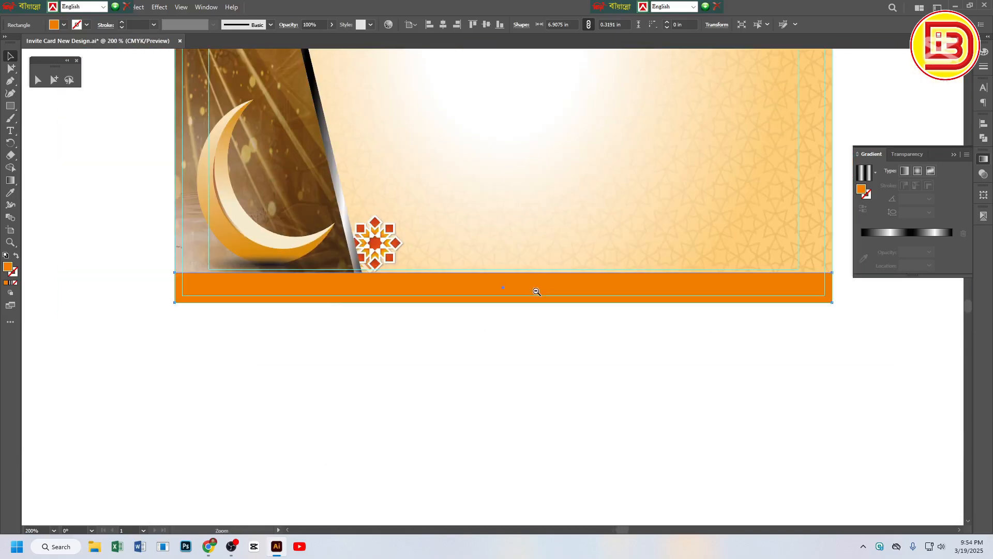
left_click_drag(625, 271, 550, 304)
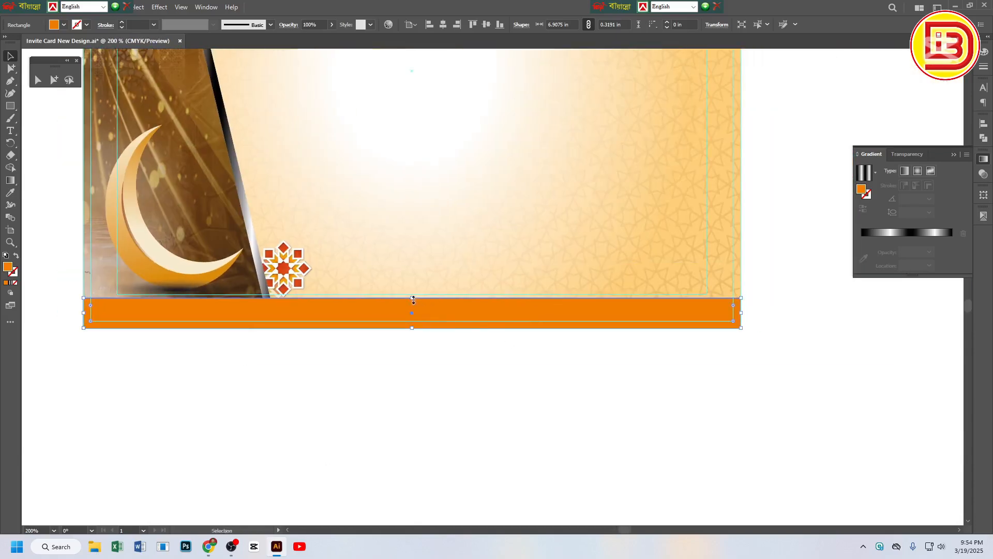
left_click_drag(413, 300, 413, 298)
left_click(435, 357)
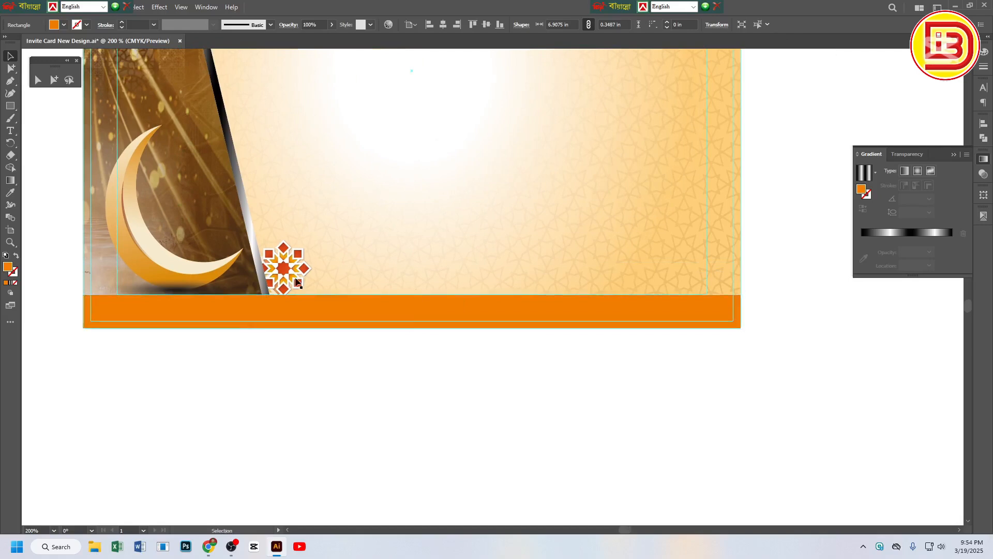
left_click_drag(296, 279, 305, 273)
left_click(357, 384)
Copy the hanging lanterns group from the finished invitation's front into the new card's upper-right corner
left_click(517, 217, "ctrl+alt")
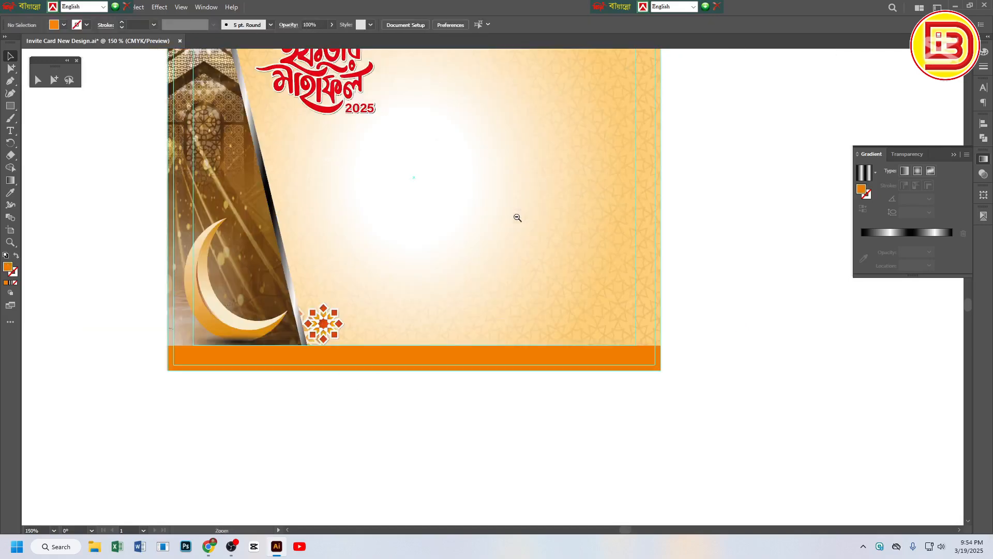
left_click(517, 218, "ctrl+alt")
left_click(518, 218, "ctrl+alt")
scroll(528, 325, "up", 3)
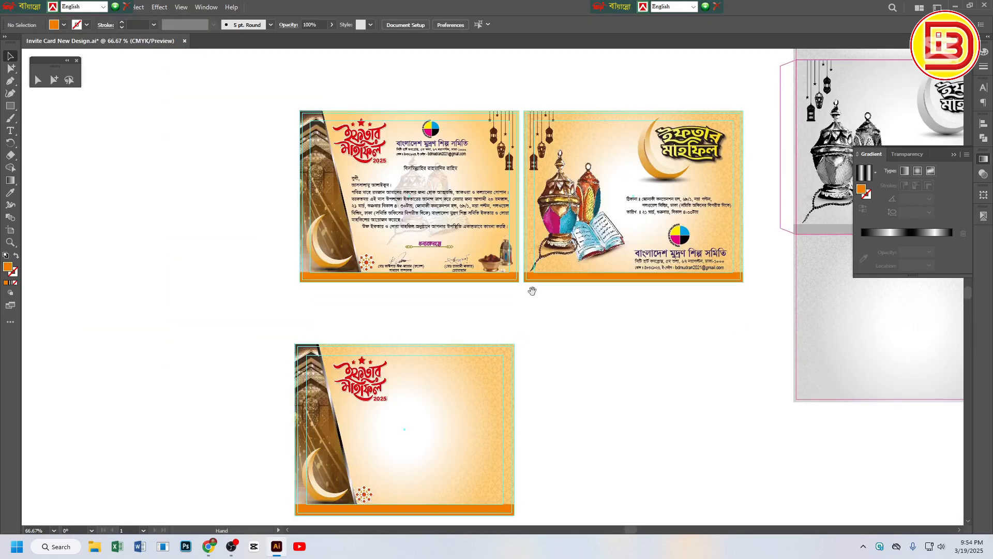
left_click(503, 149)
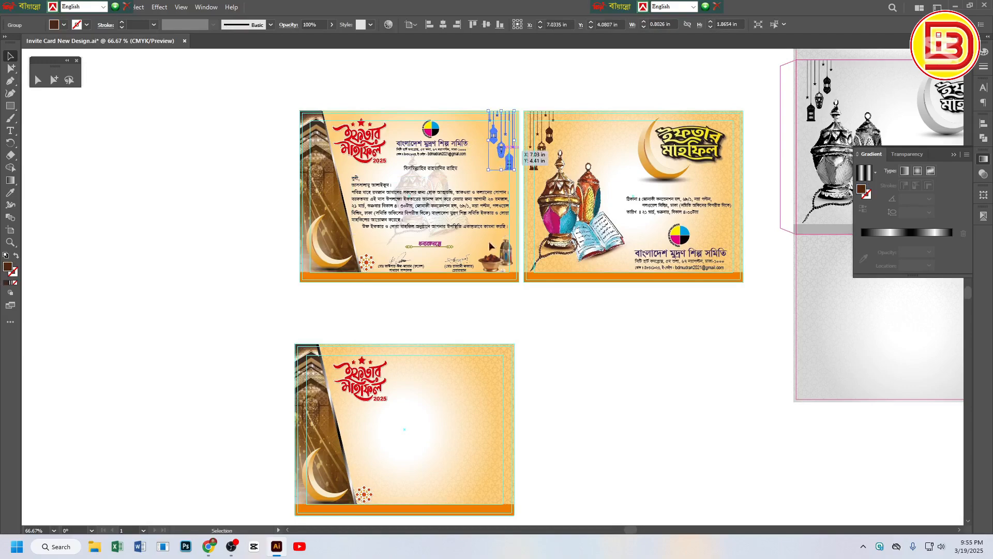
left_click_drag(500, 140, 486, 391)
Switch to Chrome and look through the page 3 ramadan results for hanging lantern designs
left_click(215, 547)
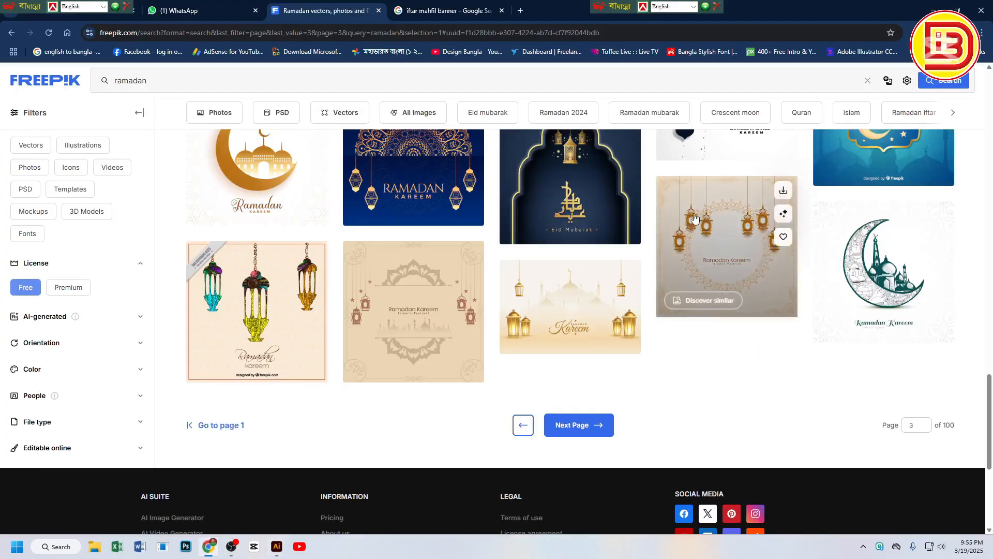
scroll(293, 298, "up", 15)
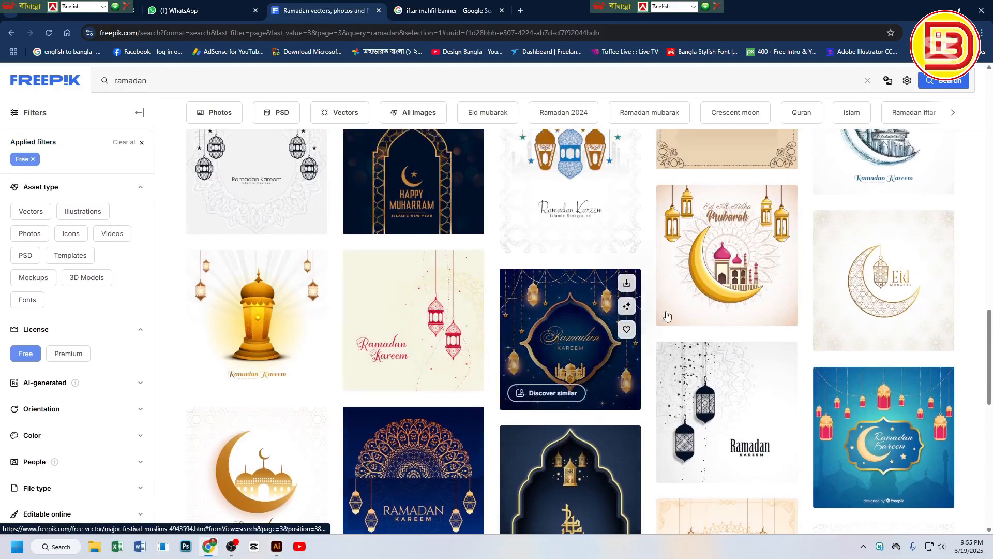
scroll(506, 255, "up", 3)
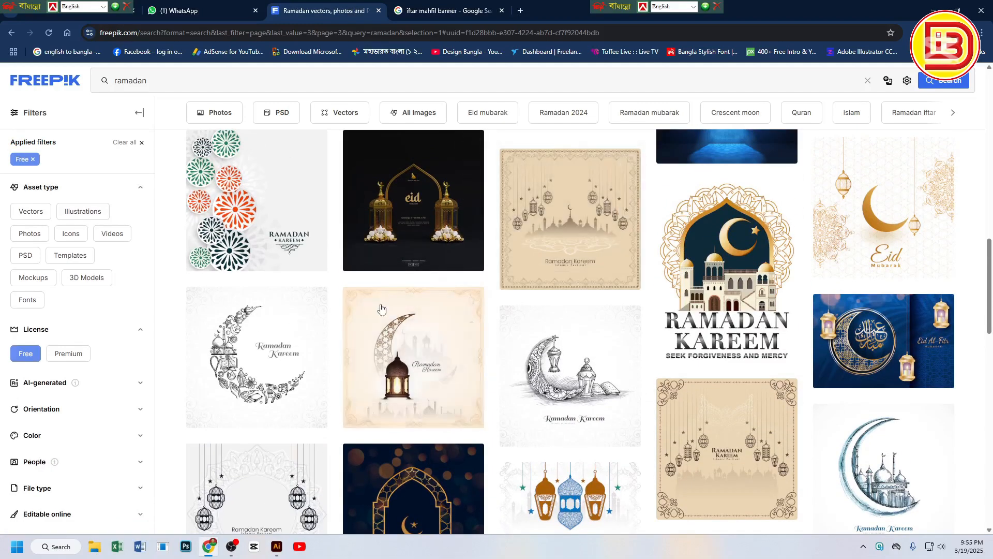
Switch to Illustrator and move the copied lanterns up and right until they hang from the new card's upper edge
left_click(277, 547)
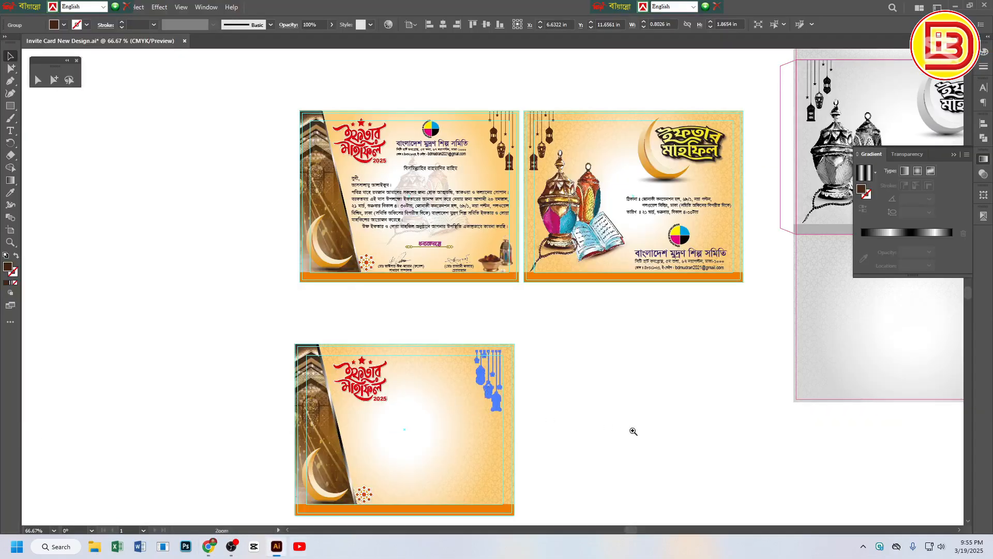
left_click_drag(444, 401, 569, 401)
left_click_drag(624, 375, 656, 344)
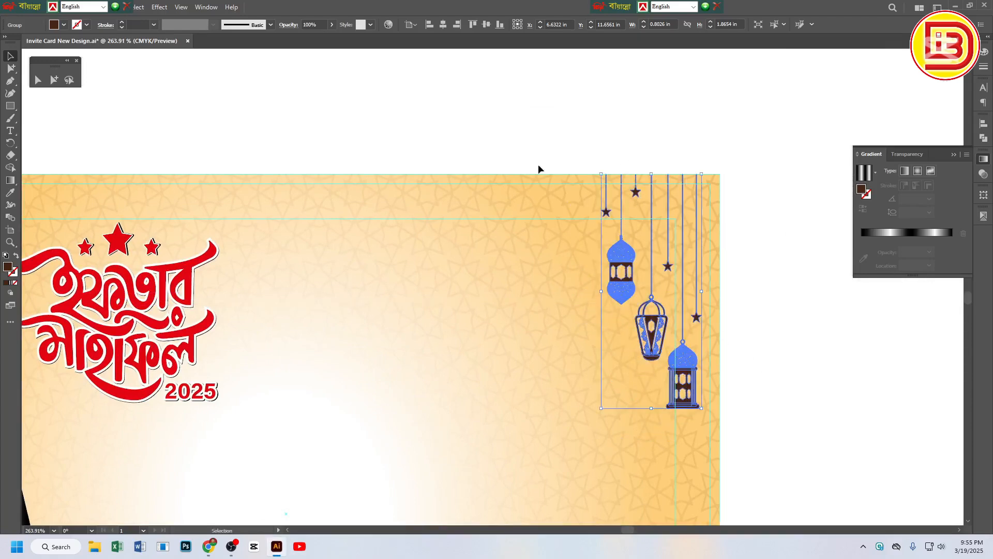
Copy the dates bowl and lantern image from the finished invitation into the new card's lower-right corner, just above the orange strip
left_click(477, 324, "ctrl+alt")
left_click(477, 325, "ctrl+alt")
left_click(477, 324, "ctrl+alt")
left_click(476, 325, "ctrl+alt")
left_click(476, 325, "ctrl+alt")
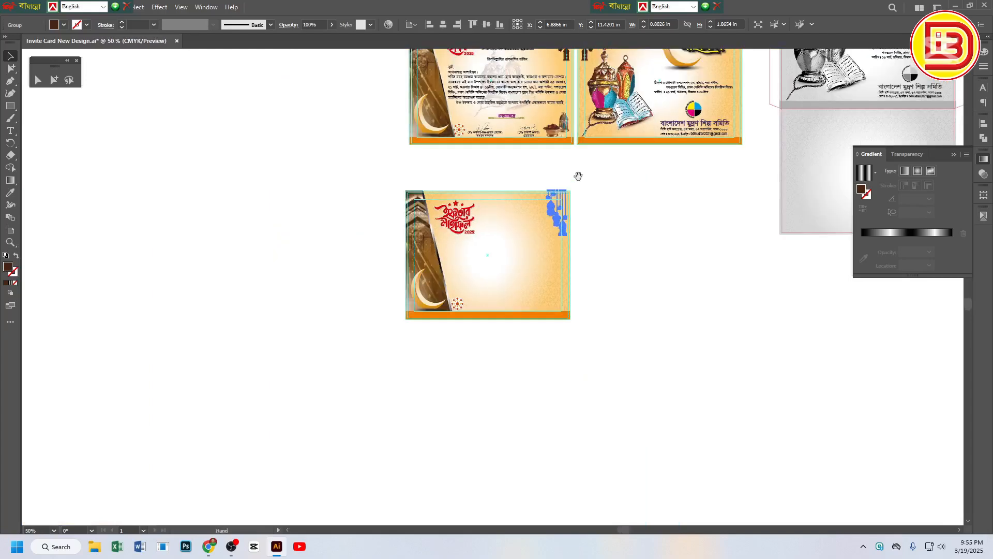
left_click_drag(577, 176, 554, 307)
left_click_drag(547, 255, 493, 227)
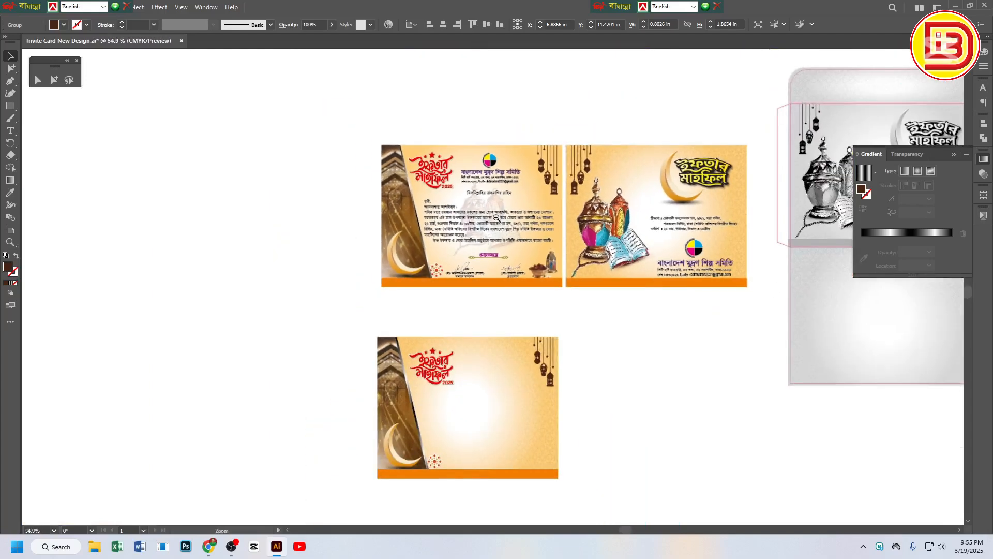
left_click(614, 344)
left_click_drag(541, 274, 758, 495)
mouse_move(600, 444)
left_mouse_down()
mouse_move(612, 453)
mouse_move(610, 442)
left_mouse_up()
key("ctrl+minus")
key("ctrl+minus")
key("ctrl+minus")
key("ctrl+minus")
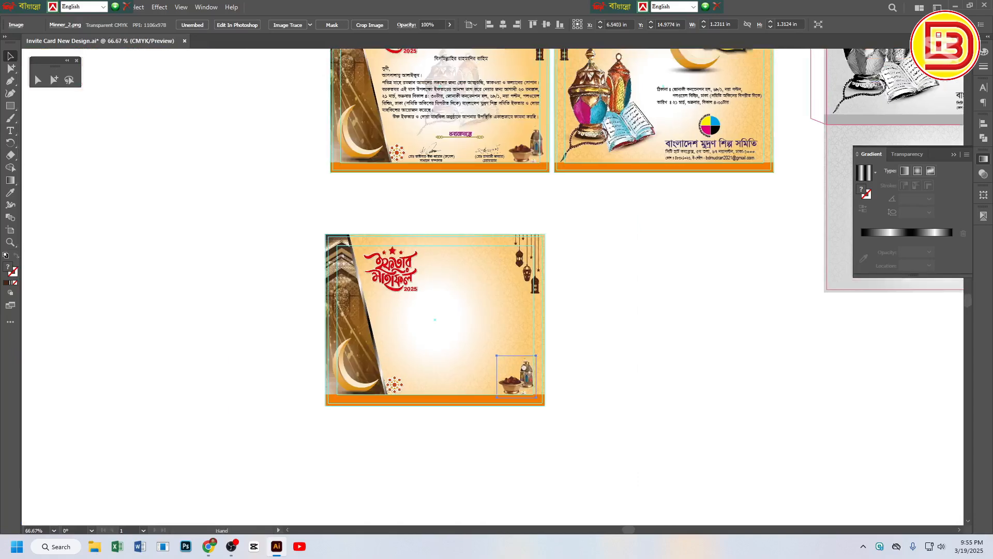
Examine the finished invitation's header, watermark and body text, and select the coloured lantern-and-book illustration on its second side
left_click_drag(485, 160, 512, 219)
left_click(414, 120)
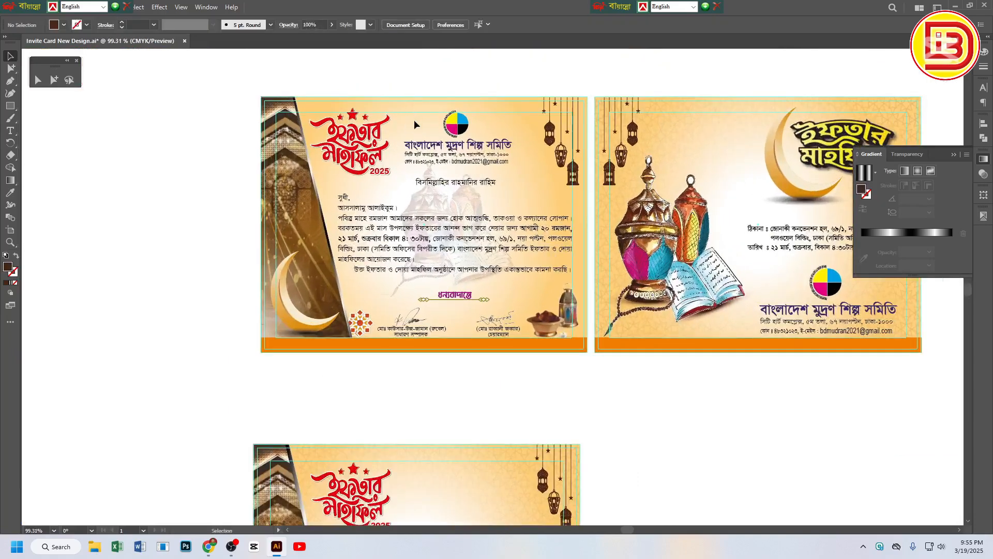
left_click_drag(493, 162, 498, 164)
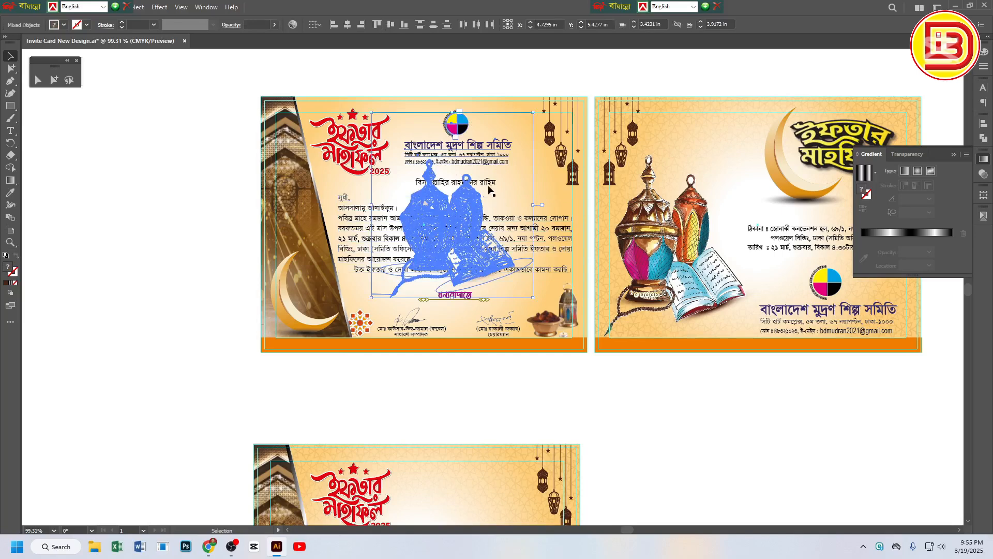
left_click(463, 212)
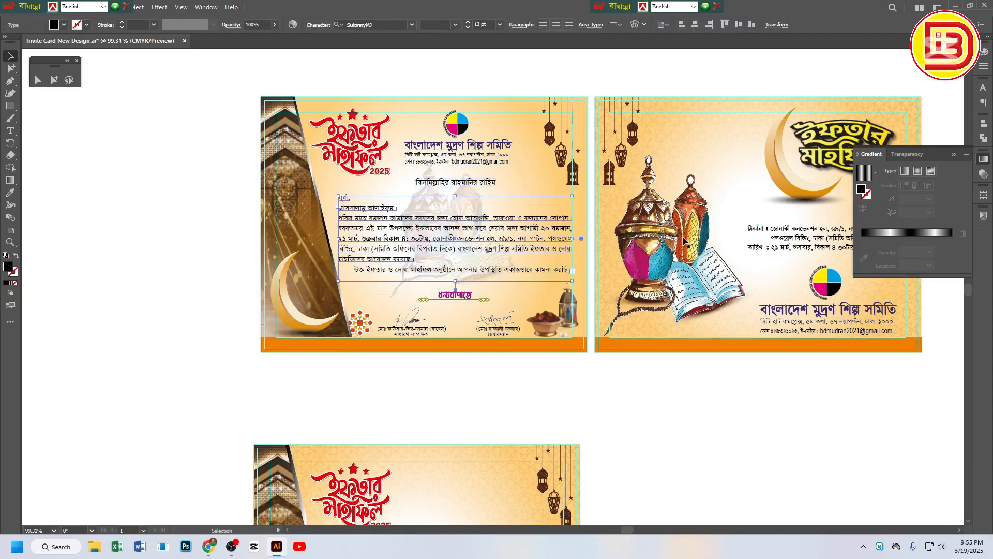
left_click(723, 272)
scroll(656, 142, "down", 3)
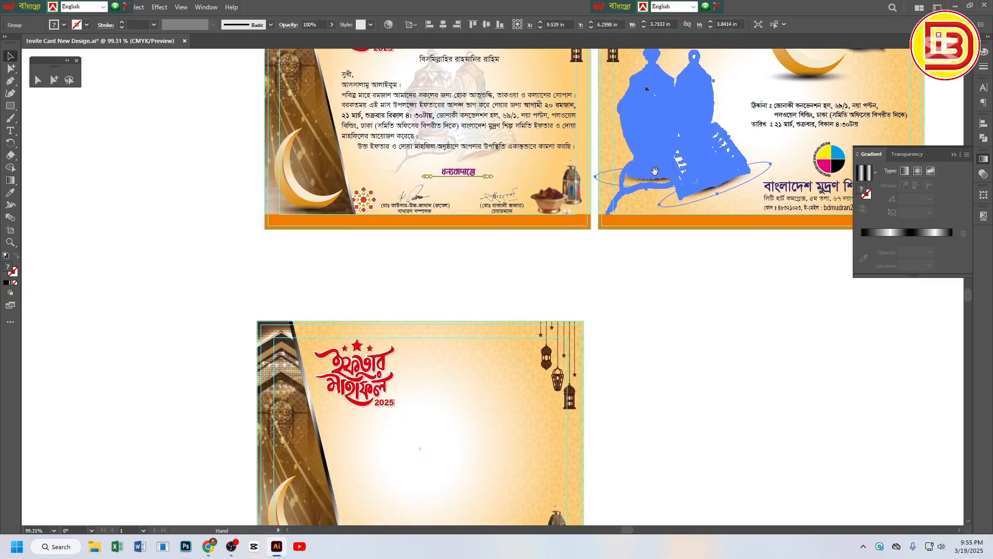
Copy the lantern and book illustration onto the empty card below and set the copy's opacity to 10%
left_click_drag(654, 144, 422, 470)
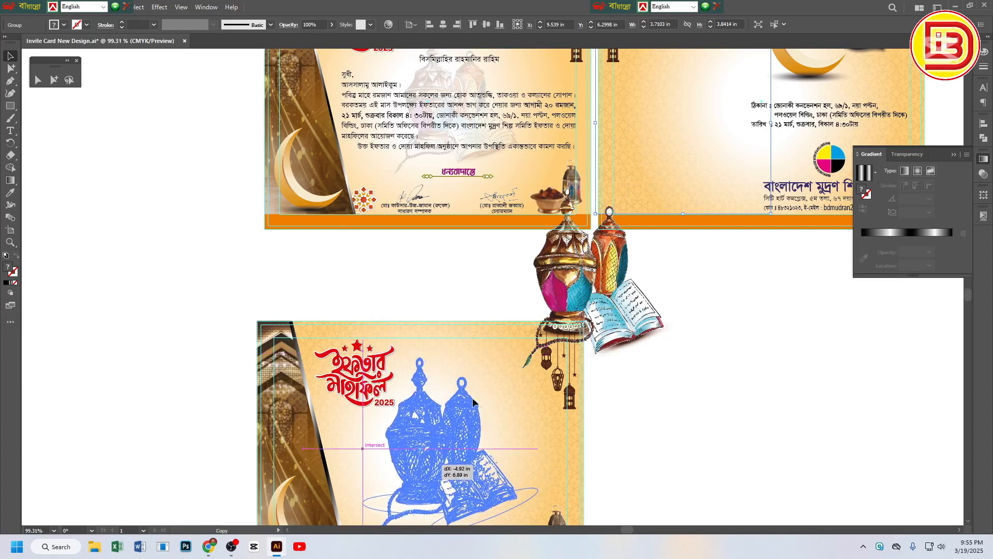
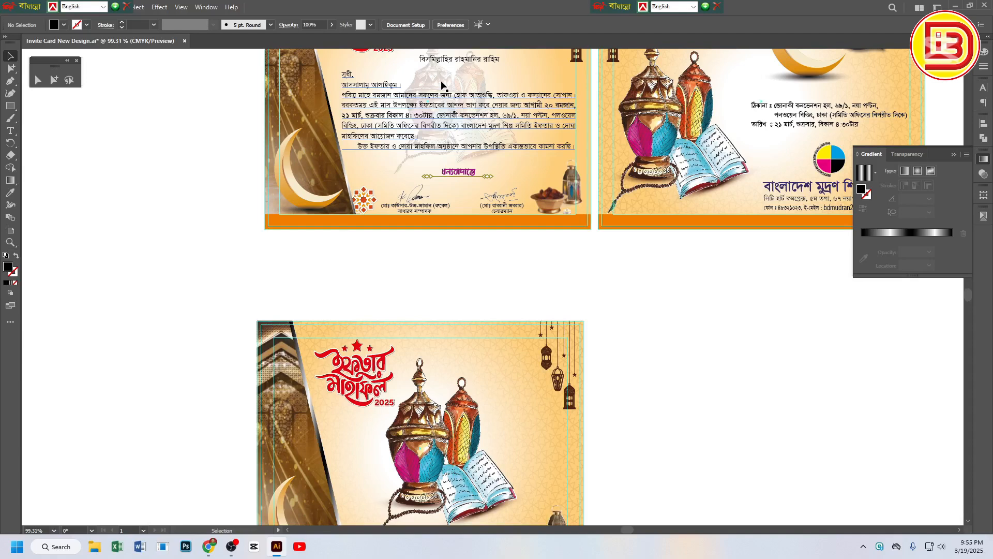
left_click(415, 442)
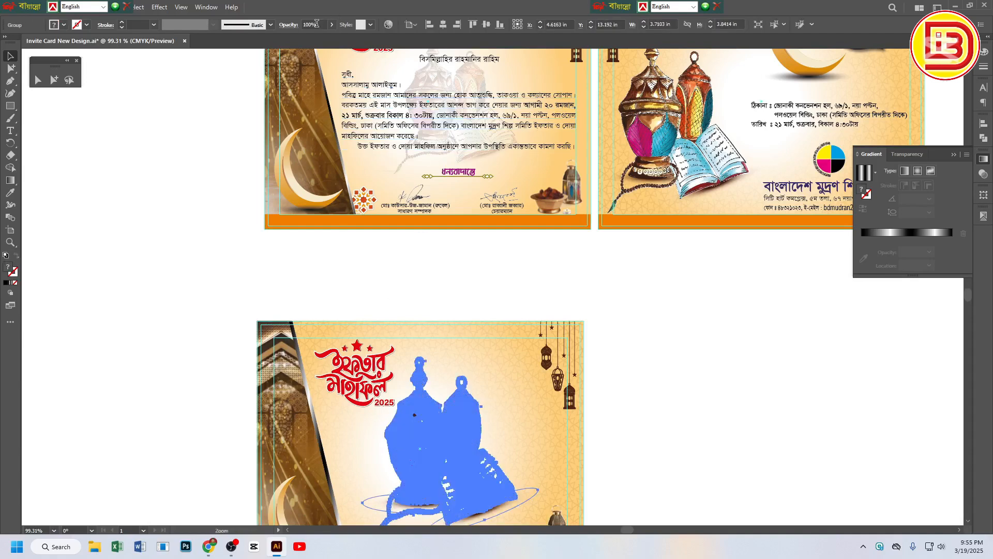
type("10")
key("Return")
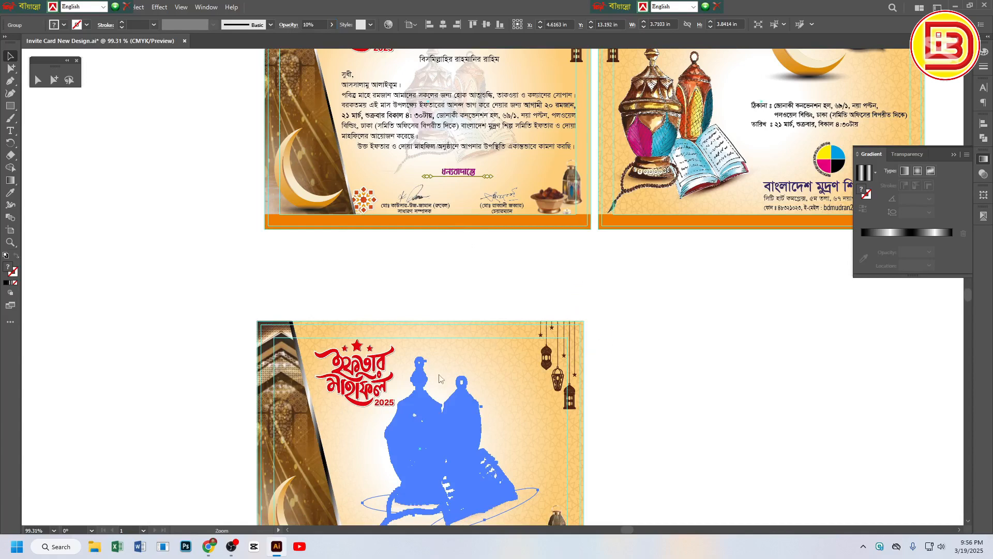
Remove the lantern illustrations from the two upper cards
left_click(475, 184)
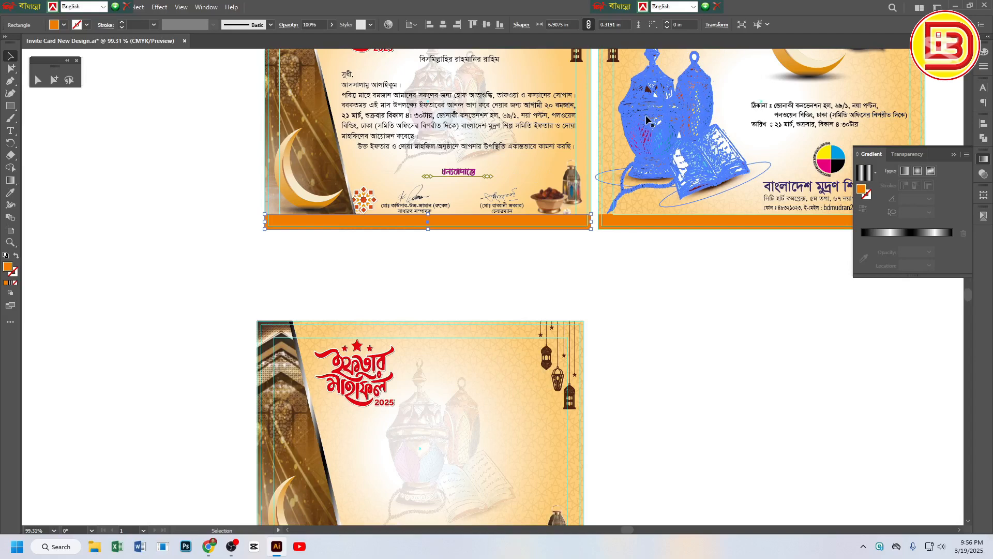
left_click(441, 78)
left_click(434, 68)
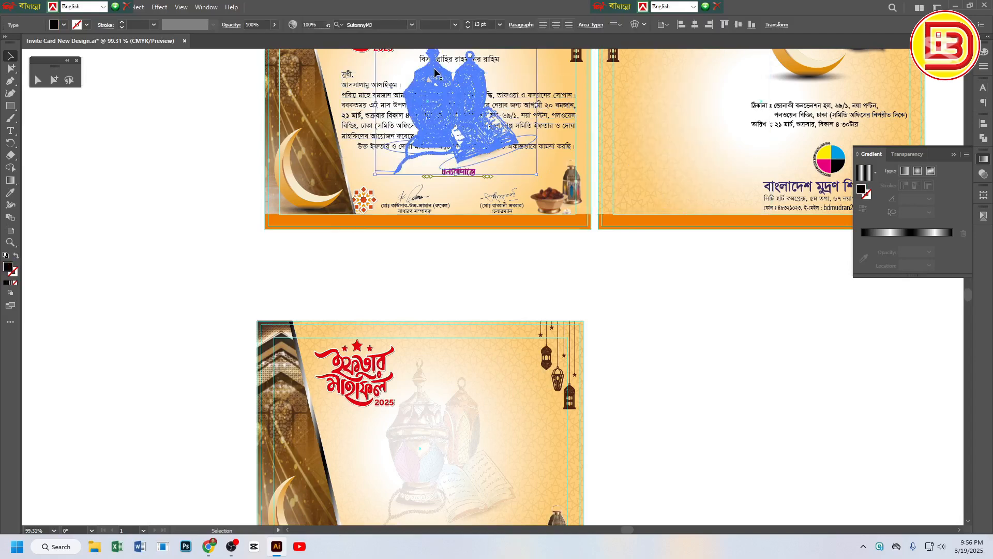
key("ctrl+2")
scroll(588, 346, "down", 1)
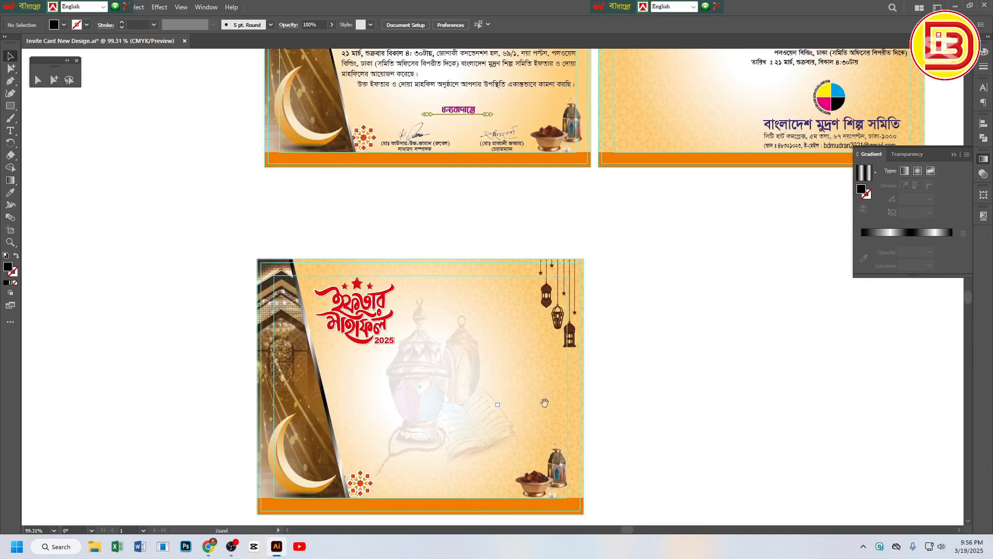
Shift the faded lantern illustration on the lower card 0.27 in right and 0.07 in down
left_click_drag(549, 403, 554, 326)
left_click(418, 330)
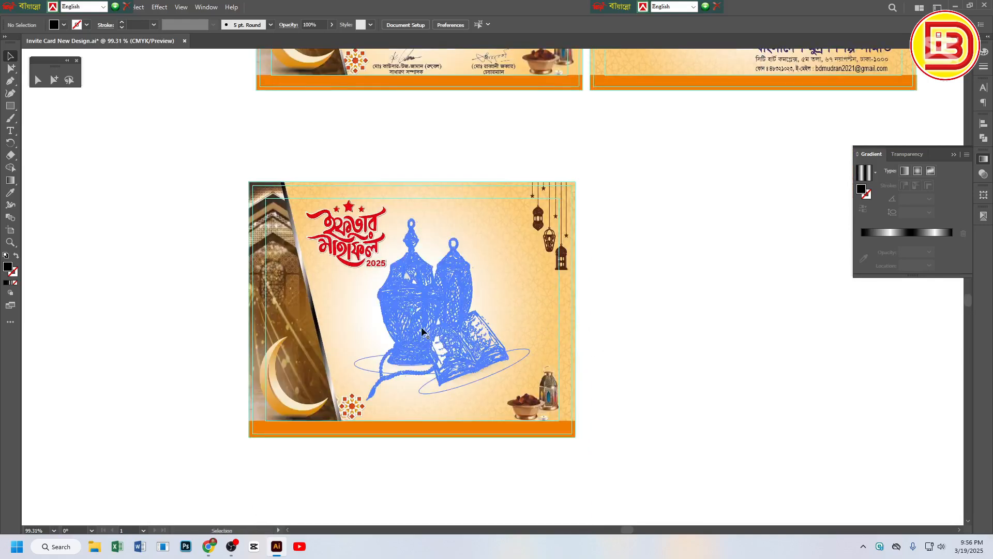
left_click_drag(420, 330, 432, 333)
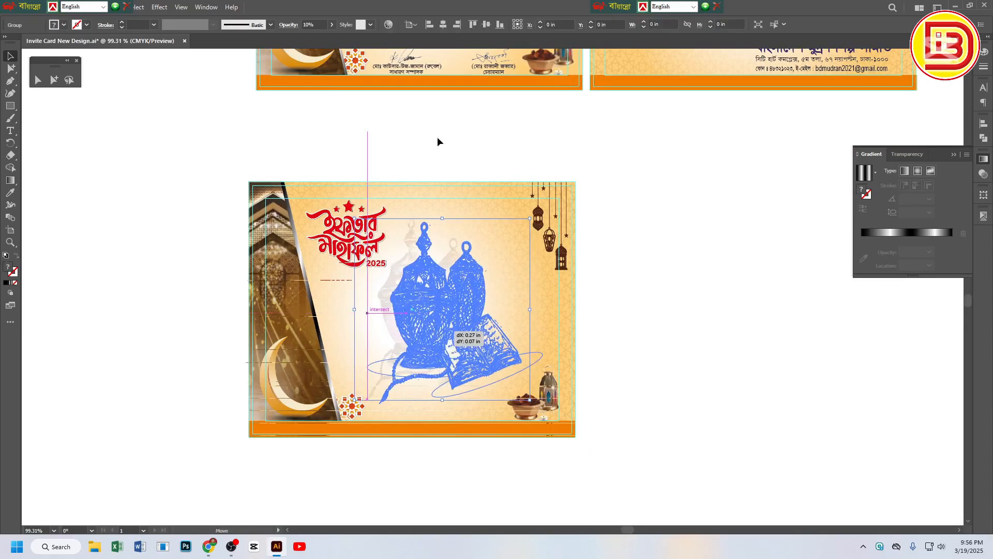
left_click(659, 212)
Copy the logo, organisation heading, message text and signatures from the upper card onto the lower card and fine-tune their position
key("ctrl+minus")
left_click_drag(545, 218, 570, 305)
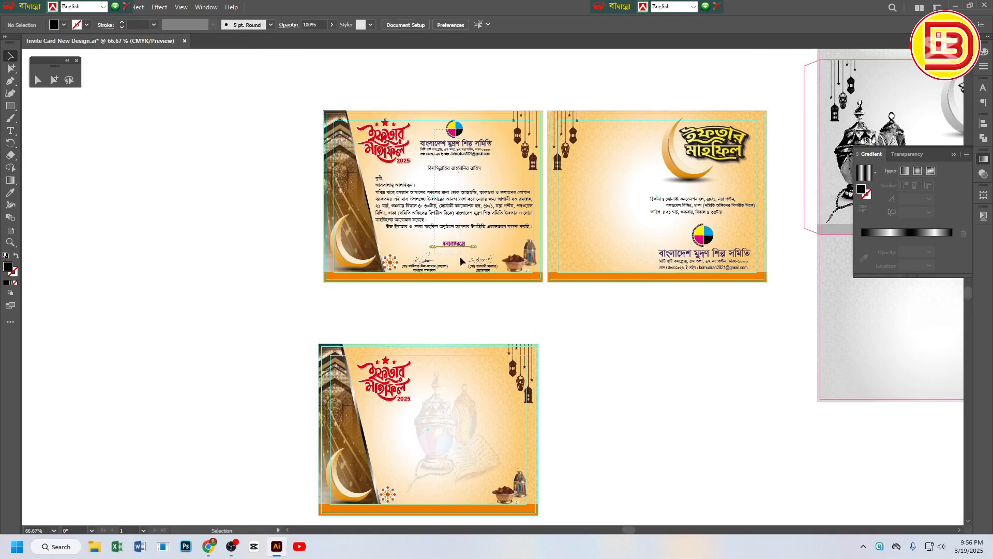
left_click_drag(482, 269, 459, 173)
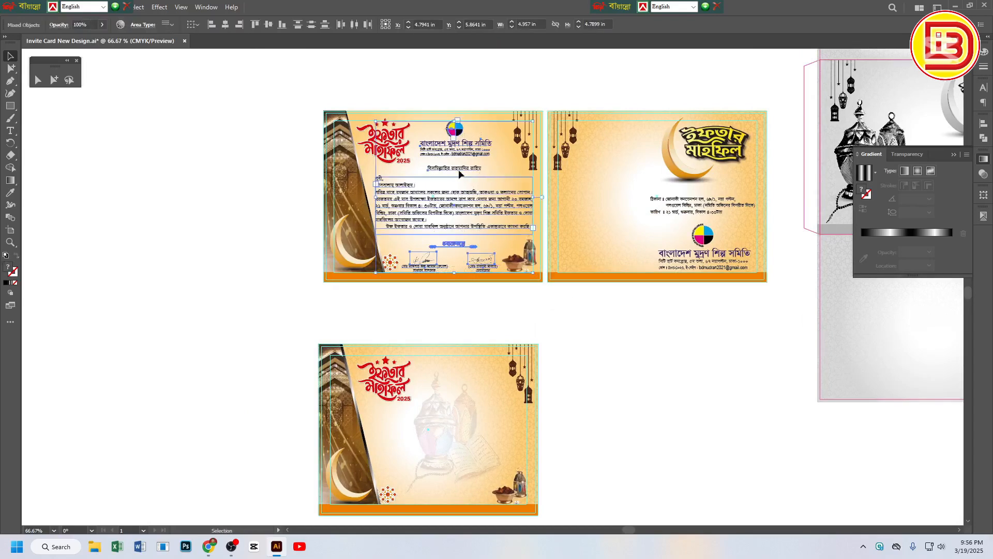
left_click_drag(456, 132, 458, 367)
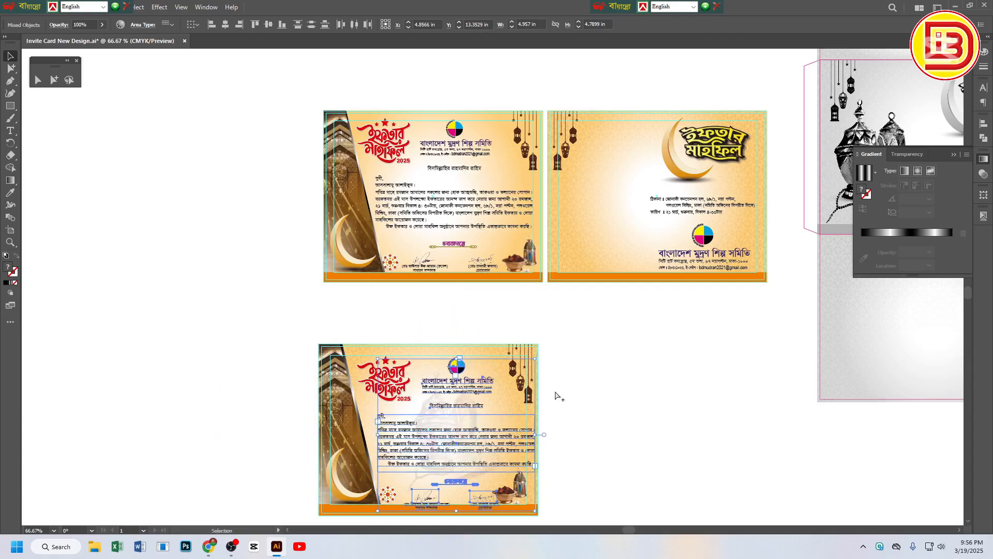
left_click_drag(573, 387, 583, 322)
left_click_drag(392, 279, 574, 314)
left_click_drag(558, 415, 483, 238)
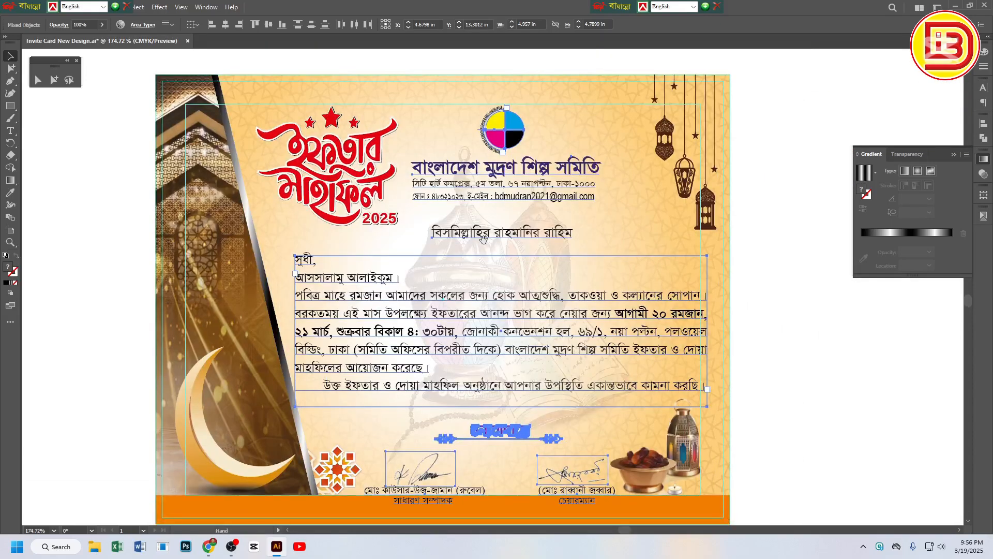
left_click_drag(538, 410, 531, 372)
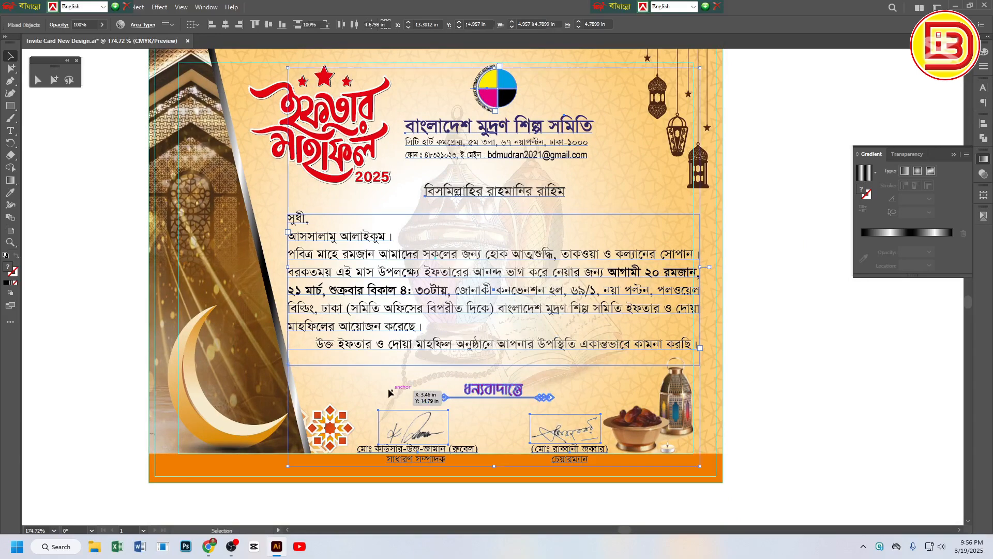
Lock the faded lantern illustration behind the lower card's text
left_click_drag(375, 386, 567, 448)
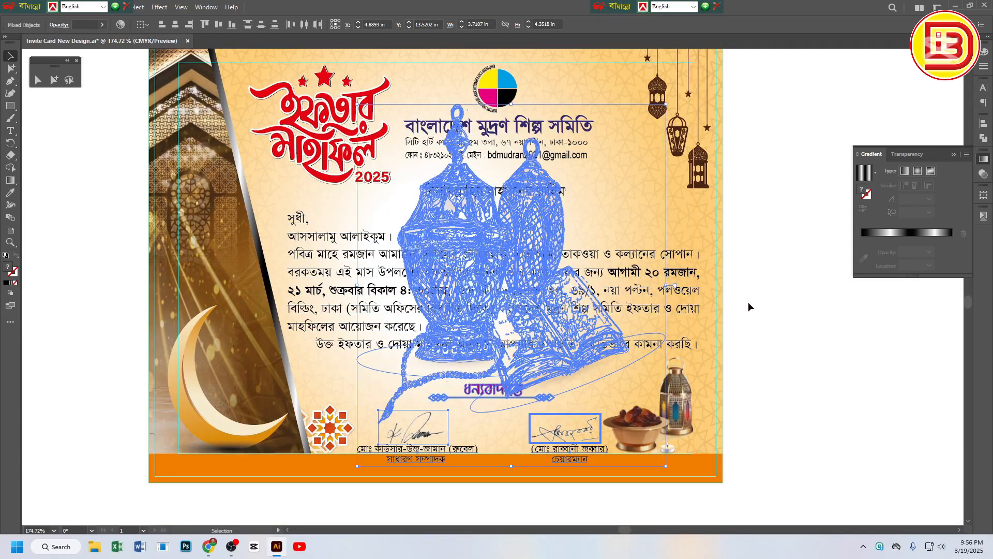
left_click(765, 299)
left_click(539, 234)
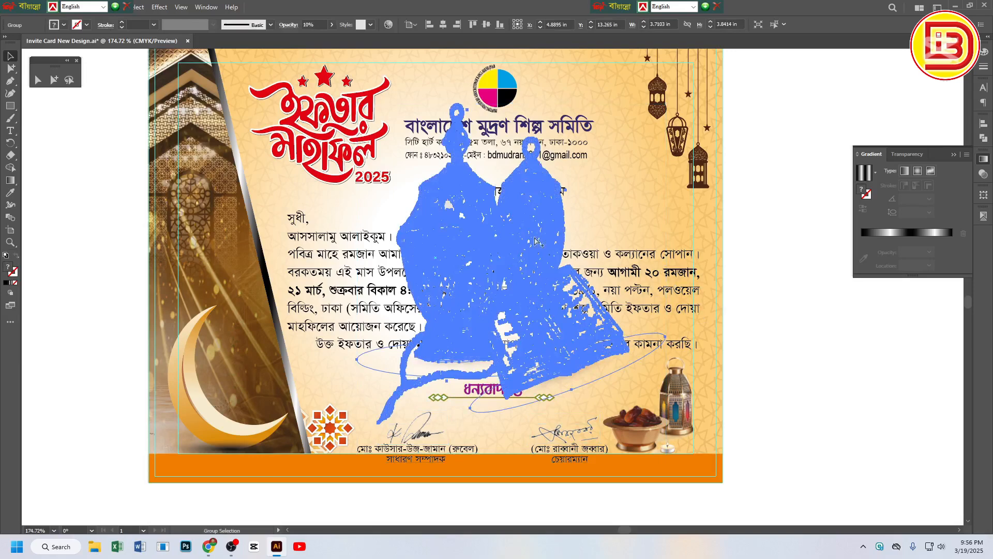
key("ctrl+2")
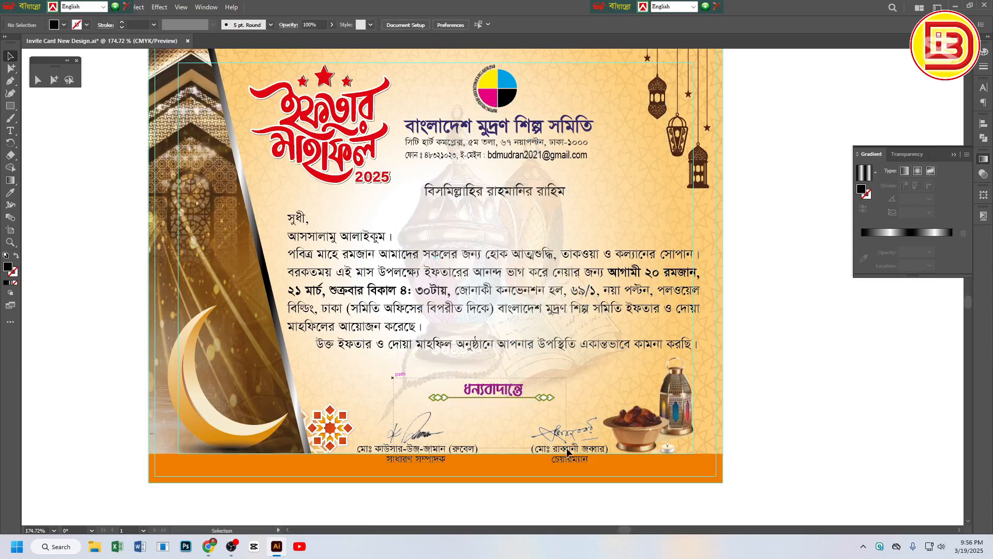
Move the lower card's closing line, signatures and signatory captions up 0.14 in, clear of the orange strip
left_click(568, 450)
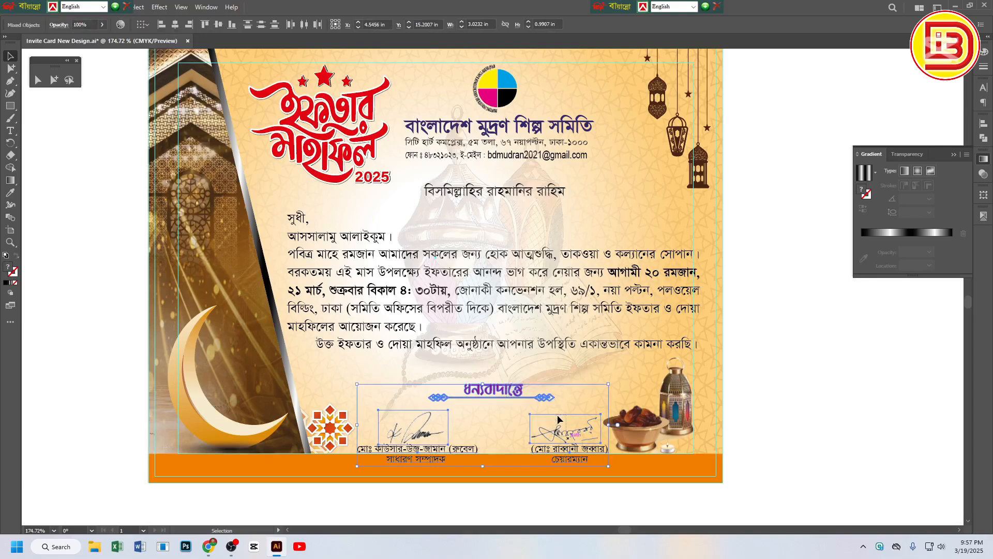
left_click(553, 370)
mouse_move(389, 385)
left_mouse_down()
mouse_move(566, 451)
mouse_move(566, 440)
left_mouse_up()
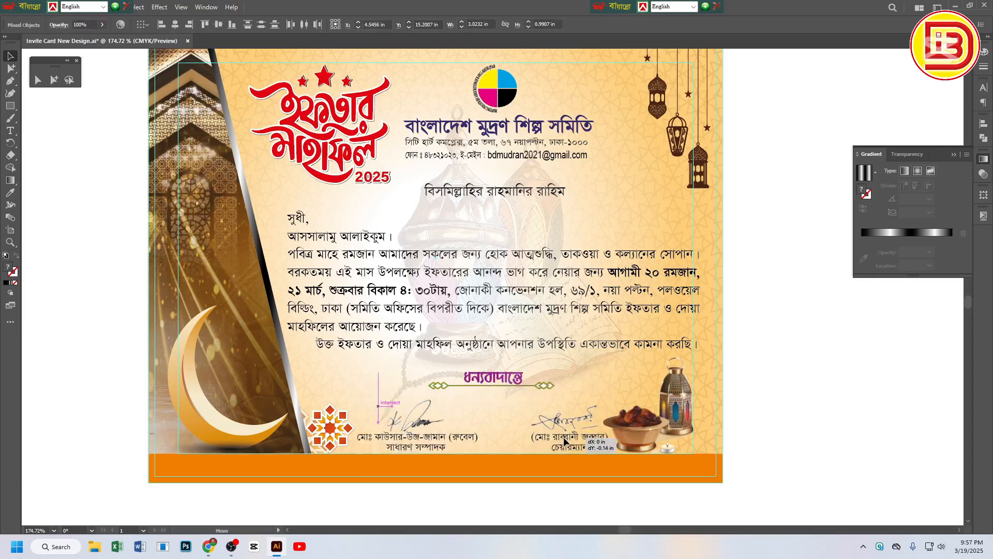
left_click(759, 379)
Examine the lower card's finished layout up close and alongside the cards above
left_click(549, 267, "ctrl+alt")
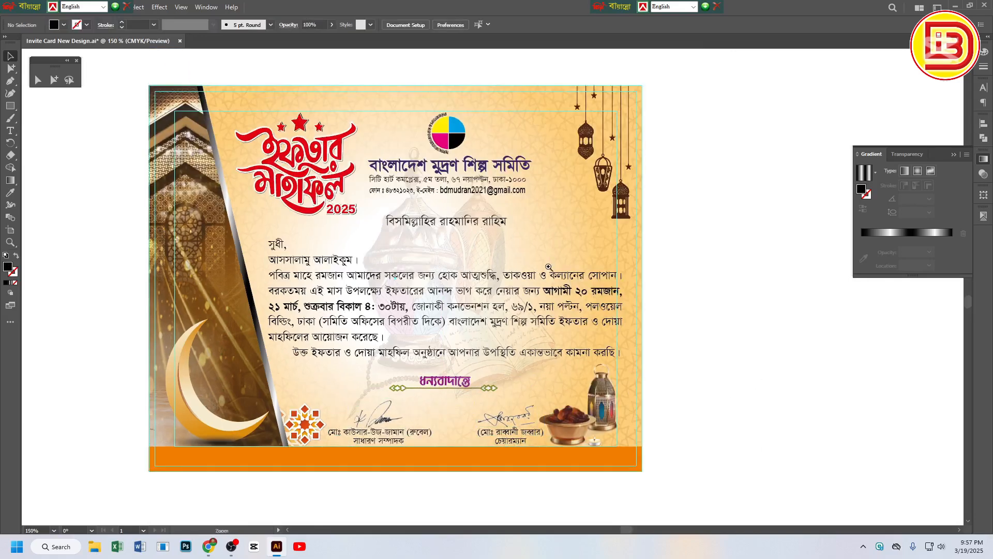
left_click(504, 268, "alt")
left_click_drag(728, 305, 677, 312)
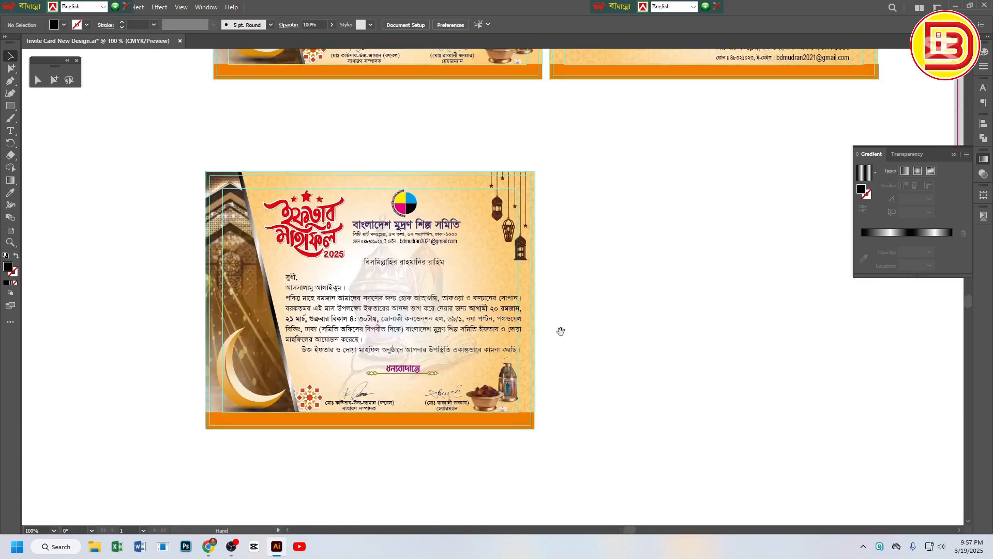
left_click(431, 339)
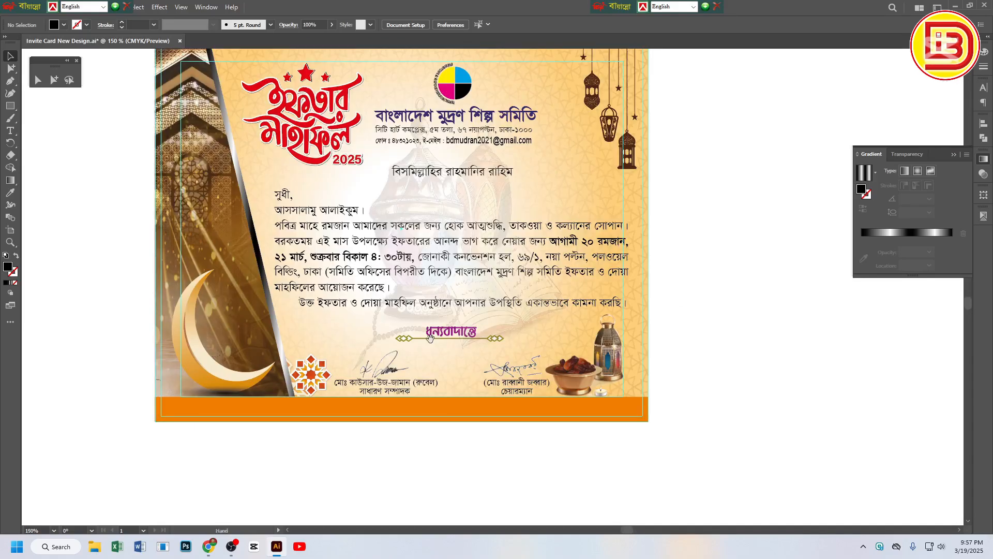
left_click(431, 258)
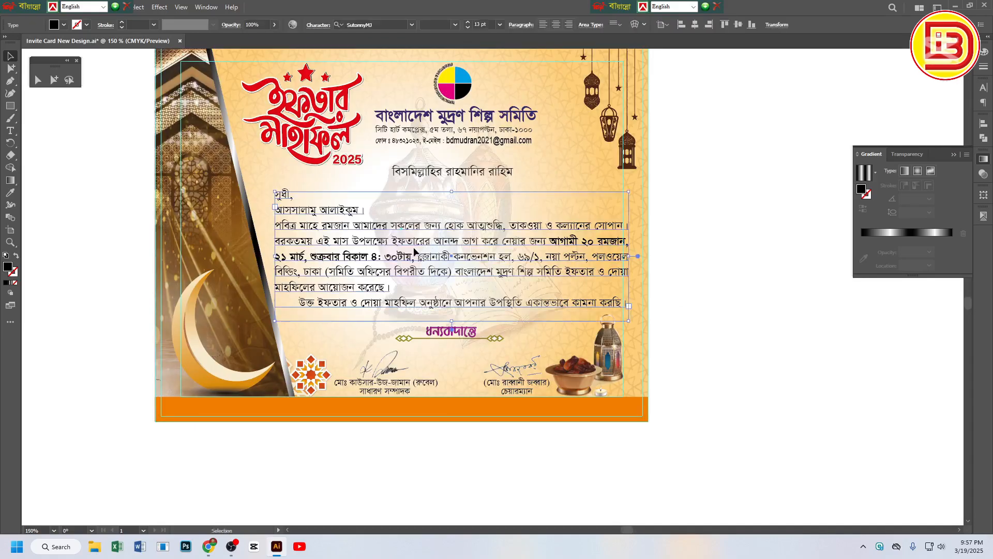
left_click(574, 267, "alt")
left_click(574, 267, "alt")
left_click(572, 266, "alt")
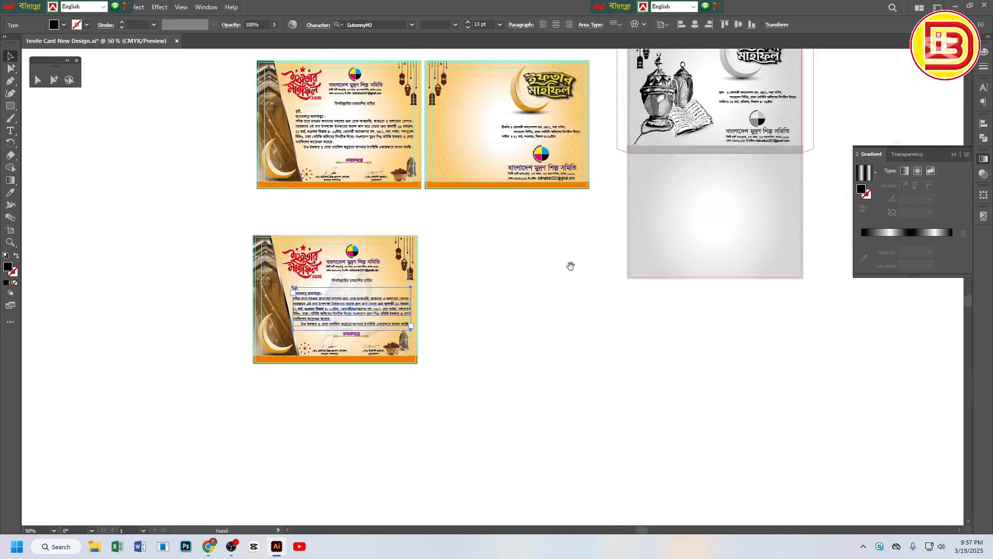
key("v")
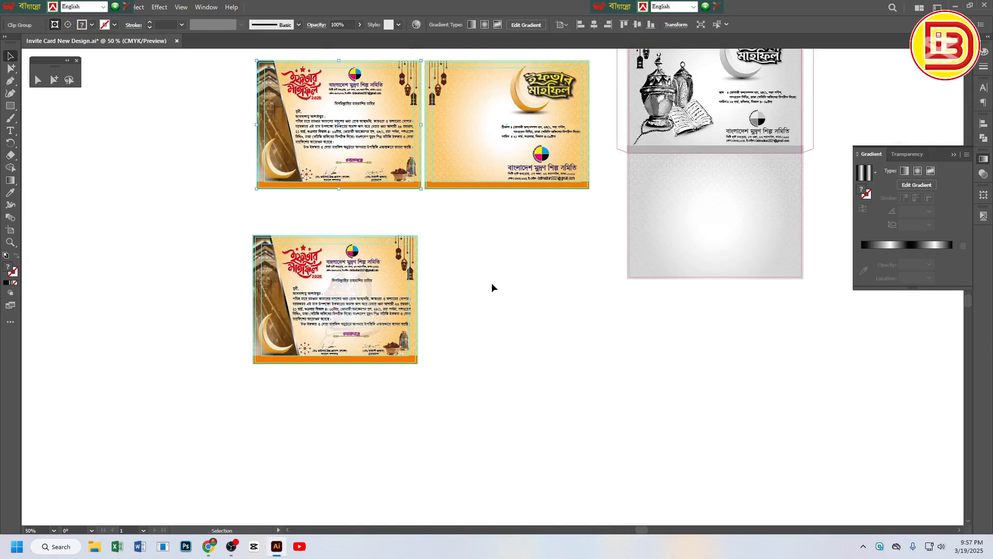
left_click(492, 283)
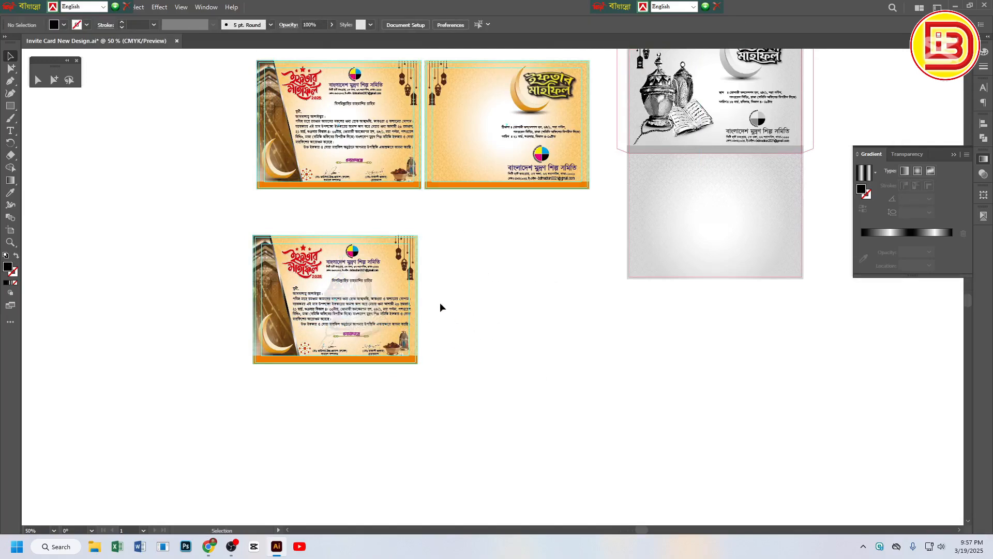
Unlock the guides in the document
left_click_drag(459, 278, 568, 273)
left_click(411, 359, "shift")
key("ctrl+z")
right_click(674, 326)
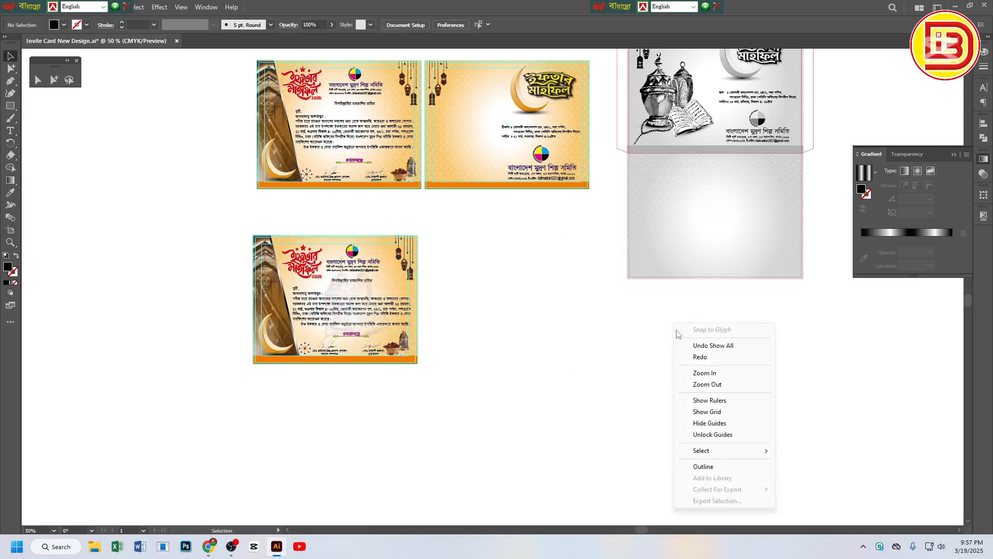
left_click(713, 435)
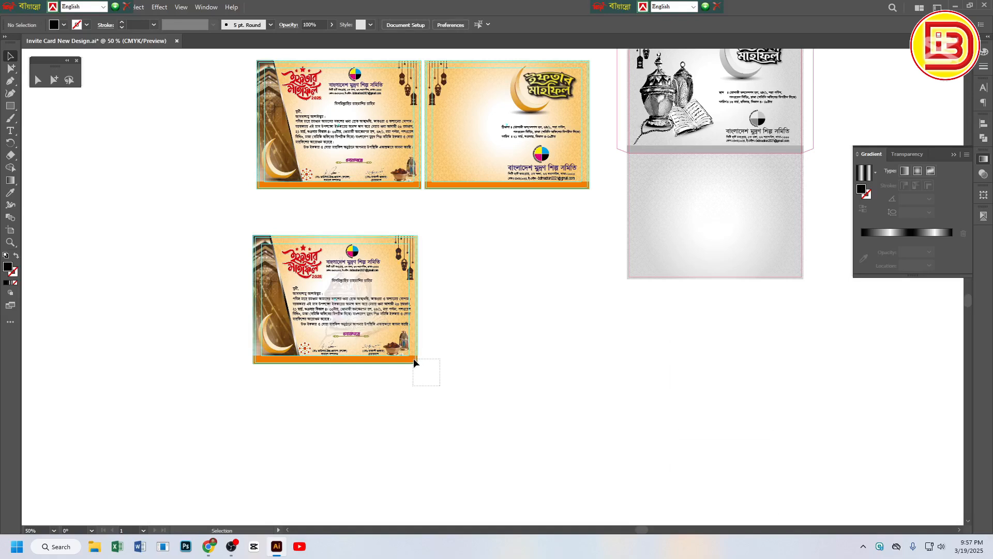
Try to duplicate the lower card's background, orange strip, guides and hanging lanterns without its text and illustration
left_click_drag(414, 359, 411, 245)
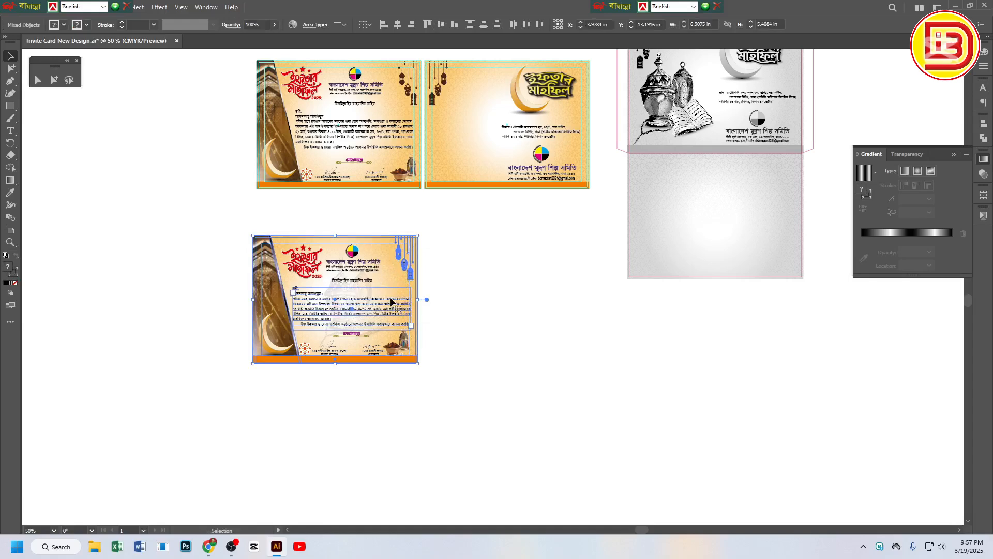
left_click(367, 309, "ctrl")
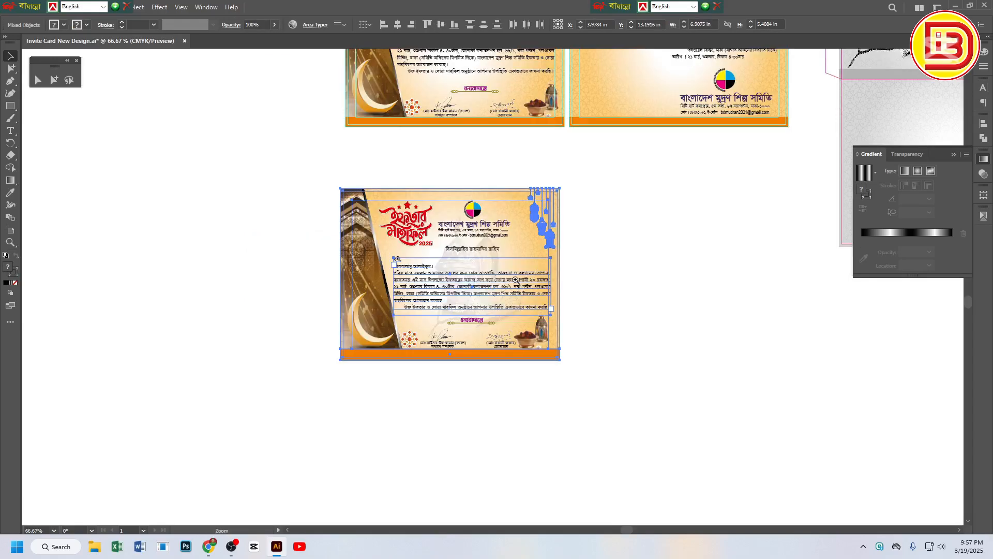
left_click(391, 309, "ctrl")
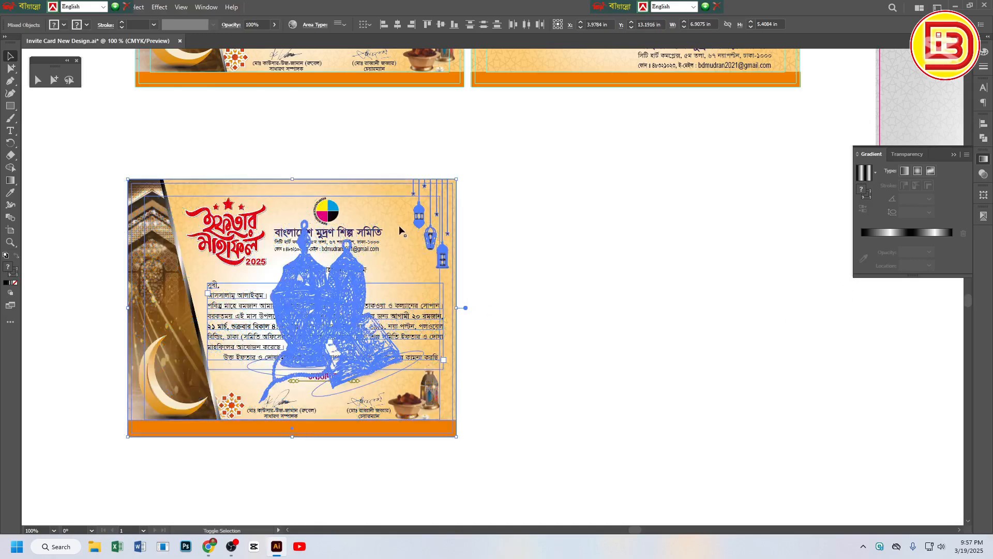
left_click(298, 291, "shift")
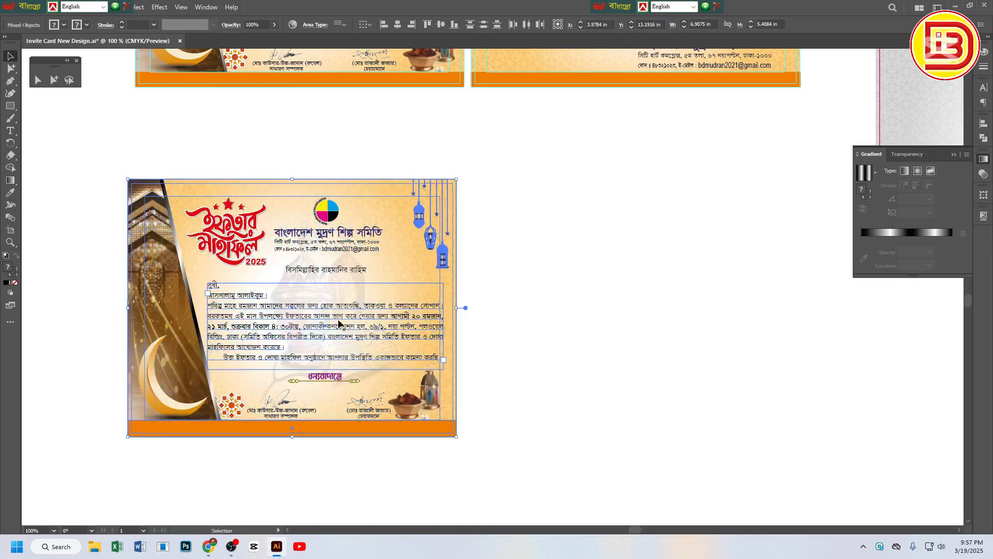
left_click(226, 305, "shift")
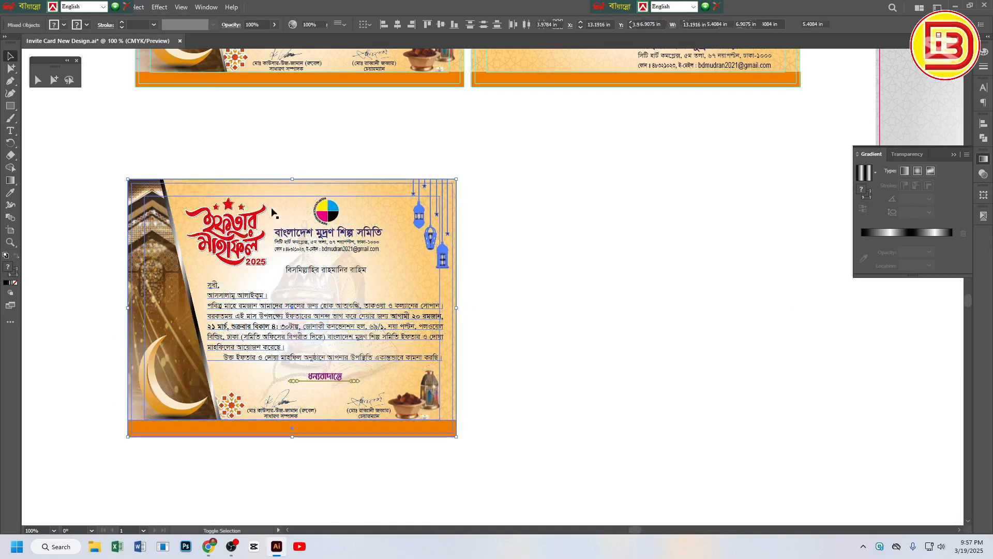
left_click_drag(273, 212, 598, 147)
key("ctrl+z")
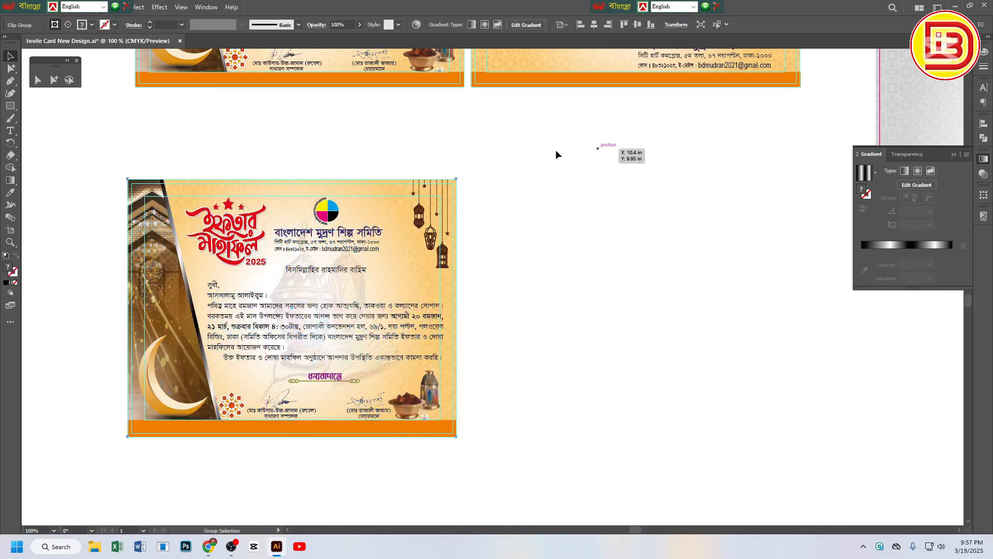
left_click_drag(511, 161, 455, 447)
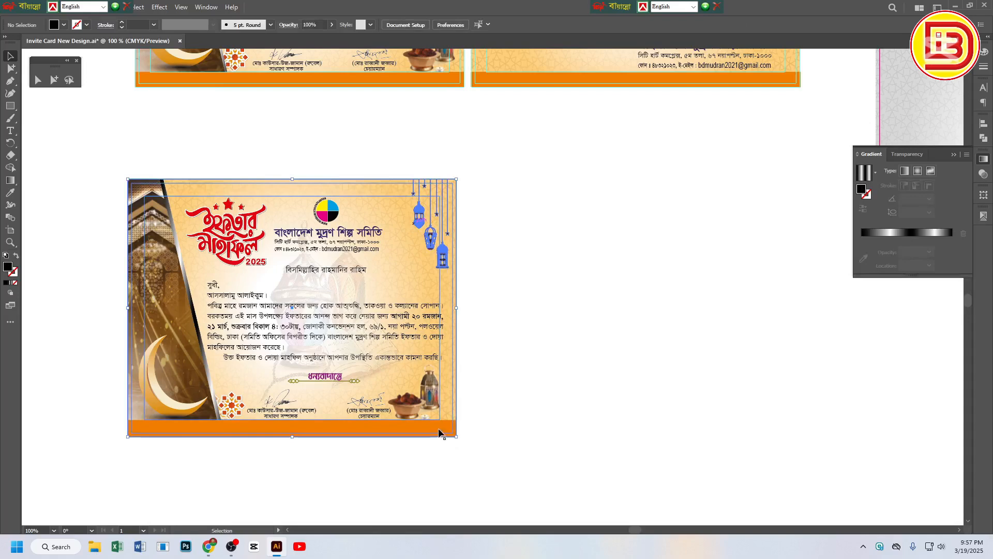
left_click_drag(355, 433, 666, 428)
key("ctrl+z")
Try to delete the lower card's background, orange strip and hanging lanterns
left_click_drag(485, 461, 446, 407)
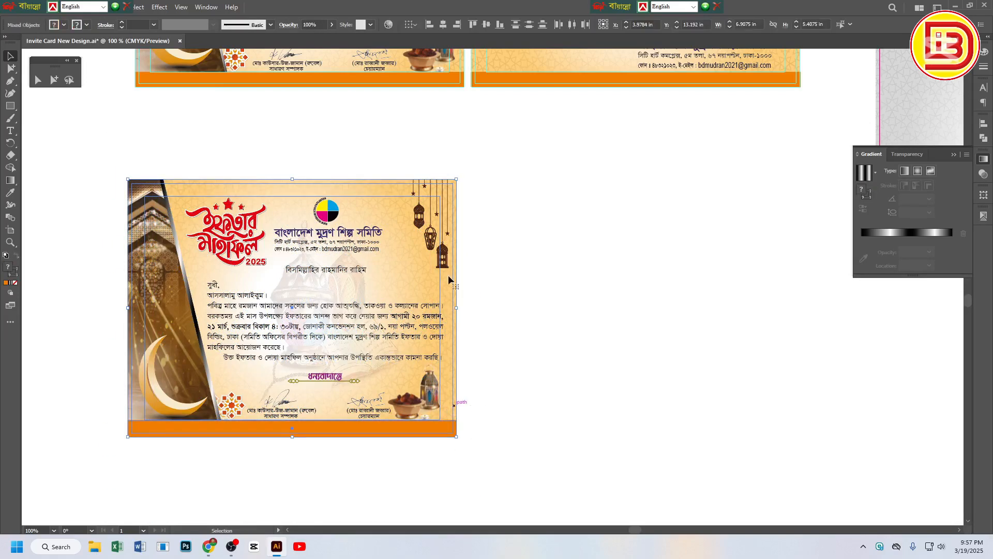
key("Delete")
left_click(431, 239)
key("Delete")
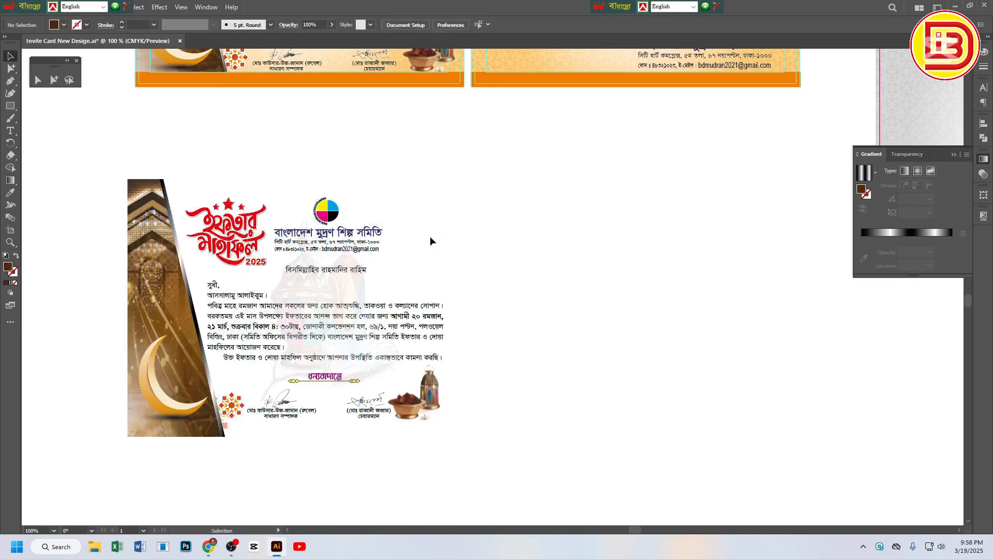
key("ctrl+z")
key("ctrl+z")
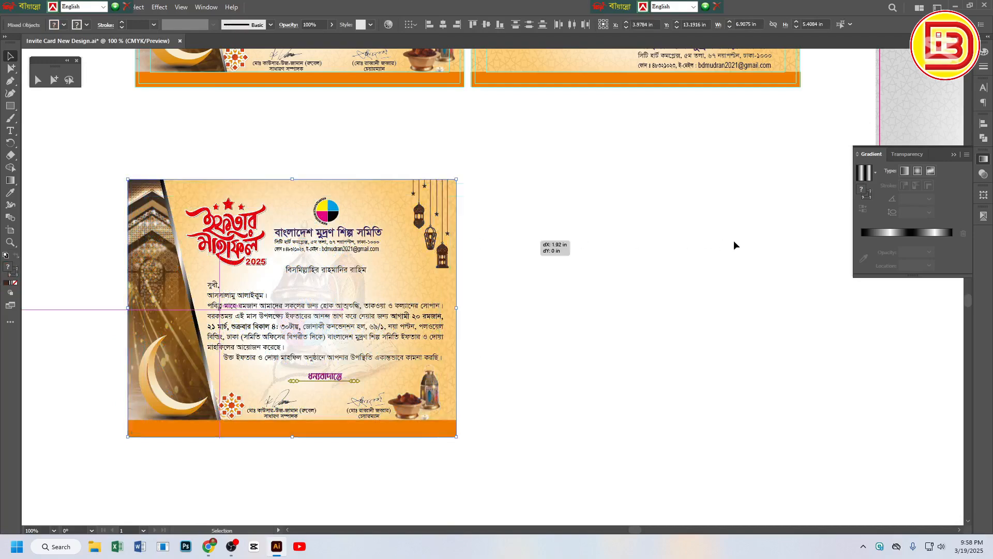
Duplicate the lower card's background, orange strip, guides and hanging lanterns beside it as a blank second card
left_click_drag(734, 245, 669, 163)
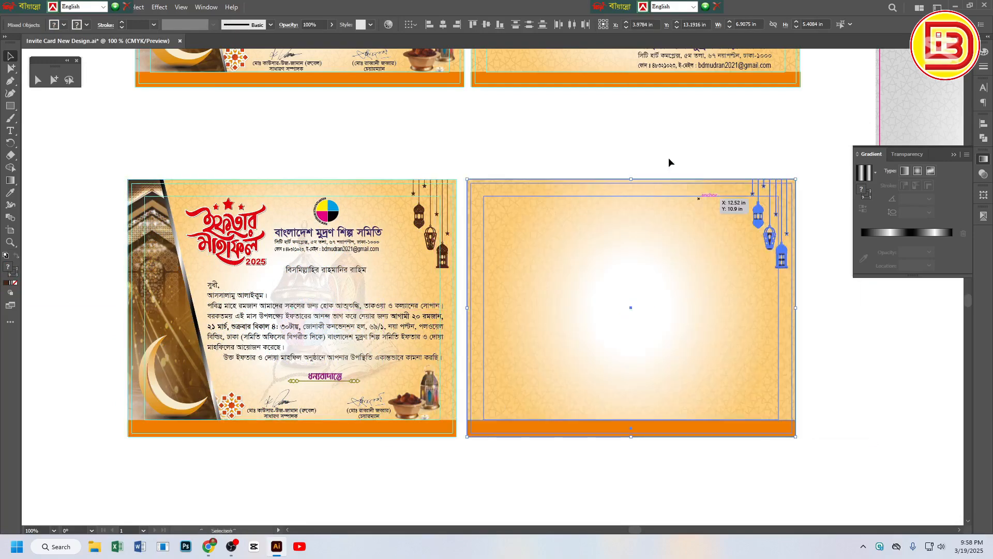
left_click(451, 155)
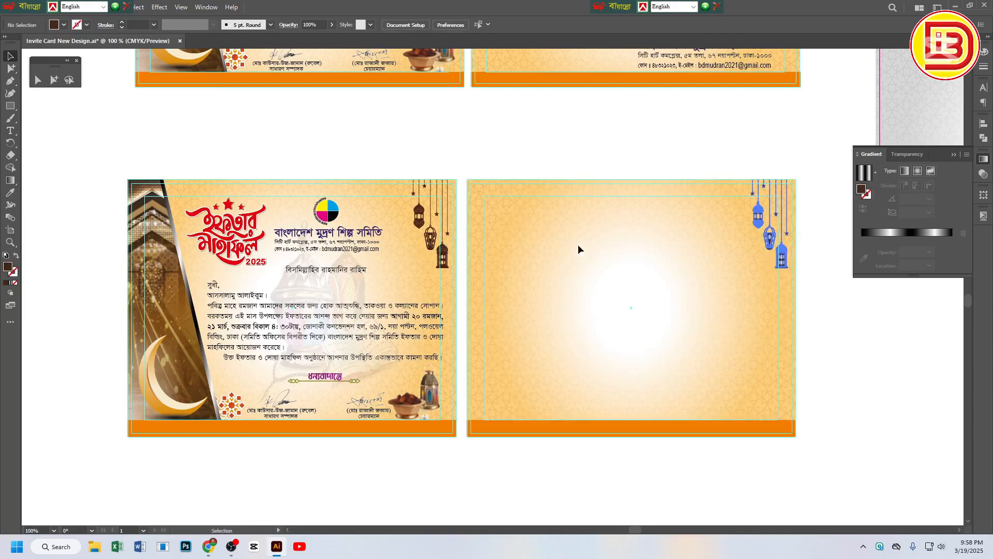
Move the blank card's hanging lanterns to its upper-left corner and reflect them across the vertical axis
left_click_drag(771, 247, 494, 247)
right_click(494, 247)
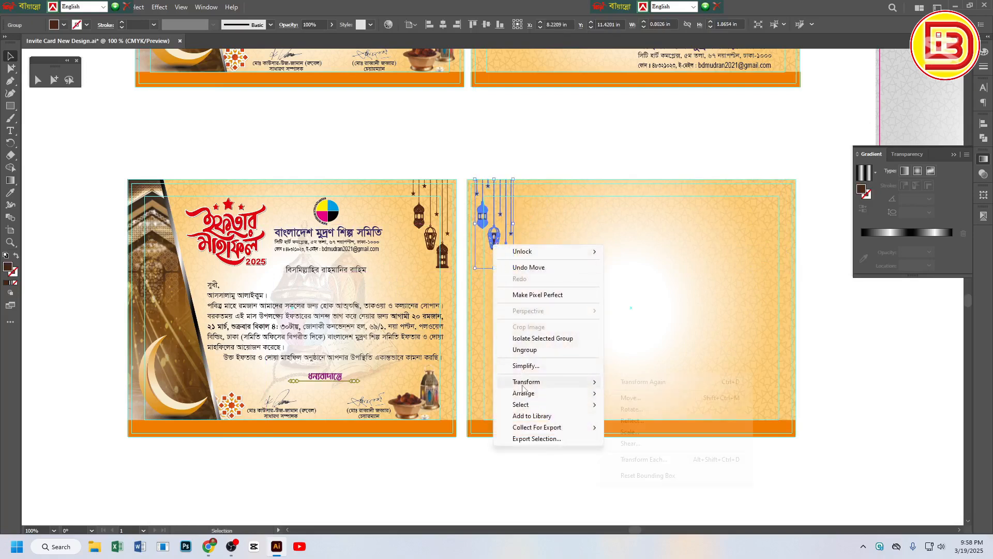
mouse_move(523, 386)
left_click(633, 420)
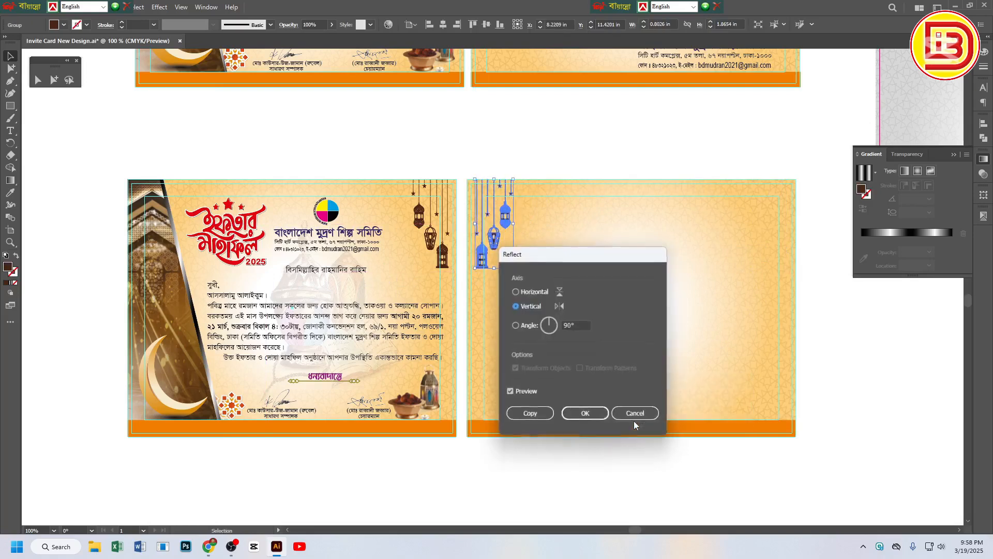
left_click(583, 409)
left_click(592, 137)
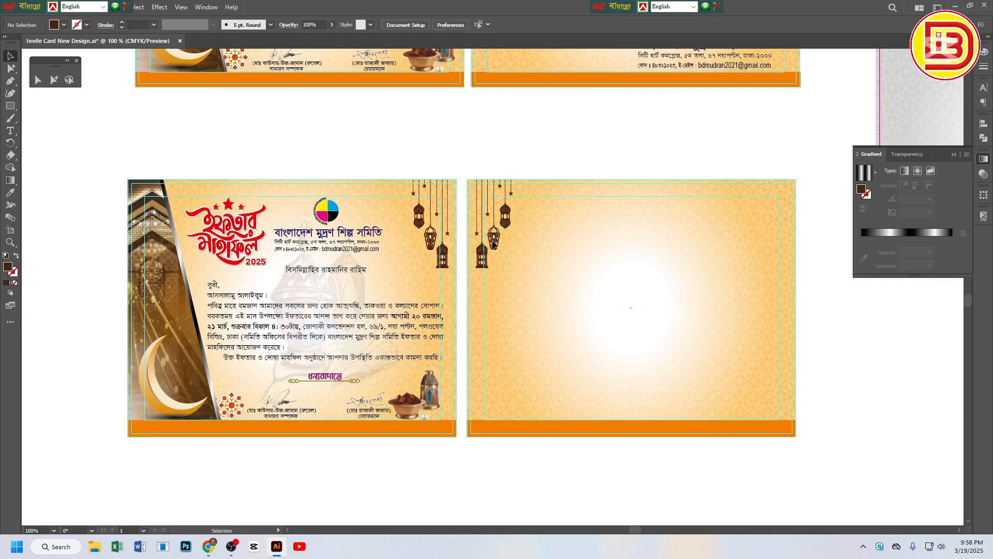
Copy the crescent, title, venue details and logo block from the upper right-hand card onto the blank card, then move them up 0.43 in
key("z")
left_click(535, 315, "alt")
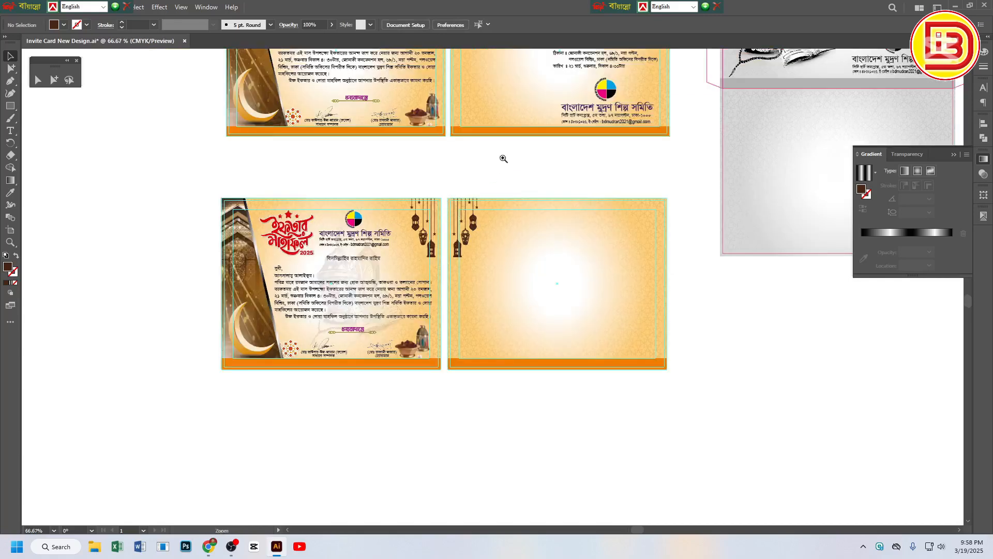
key("ctrl+minus")
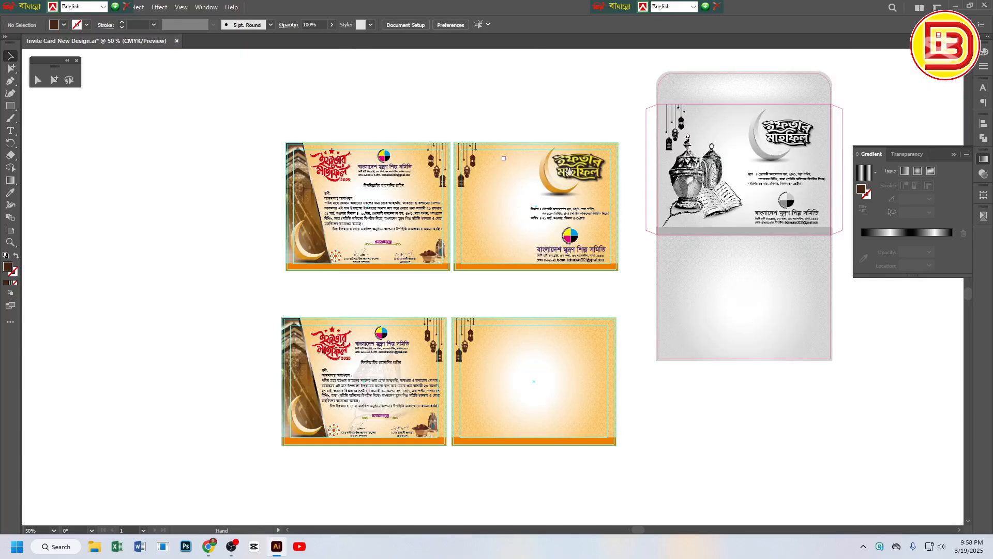
left_click(570, 176)
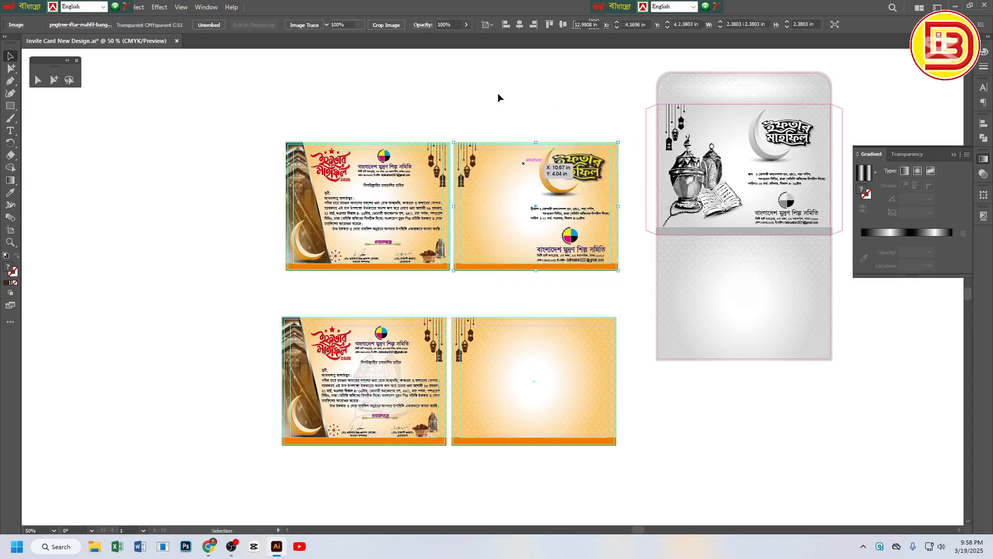
left_click_drag(497, 94, 510, 135)
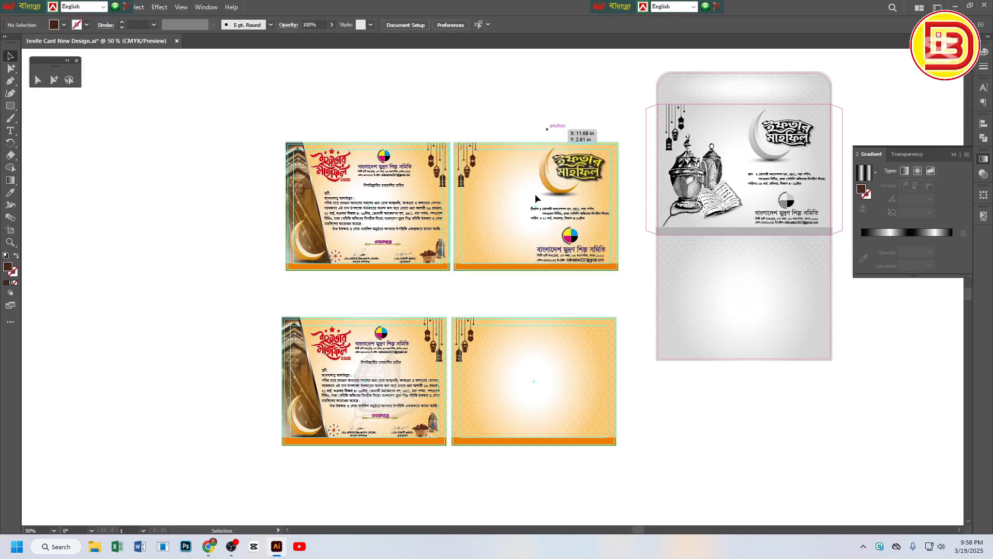
left_click(333, 350)
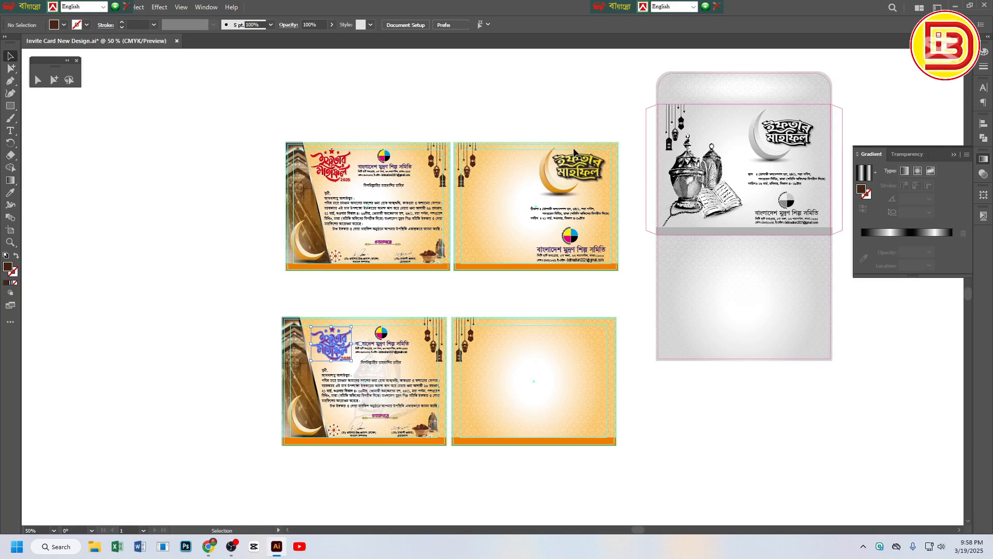
left_click_drag(534, 134, 723, 437)
left_click_drag(630, 298, 631, 270)
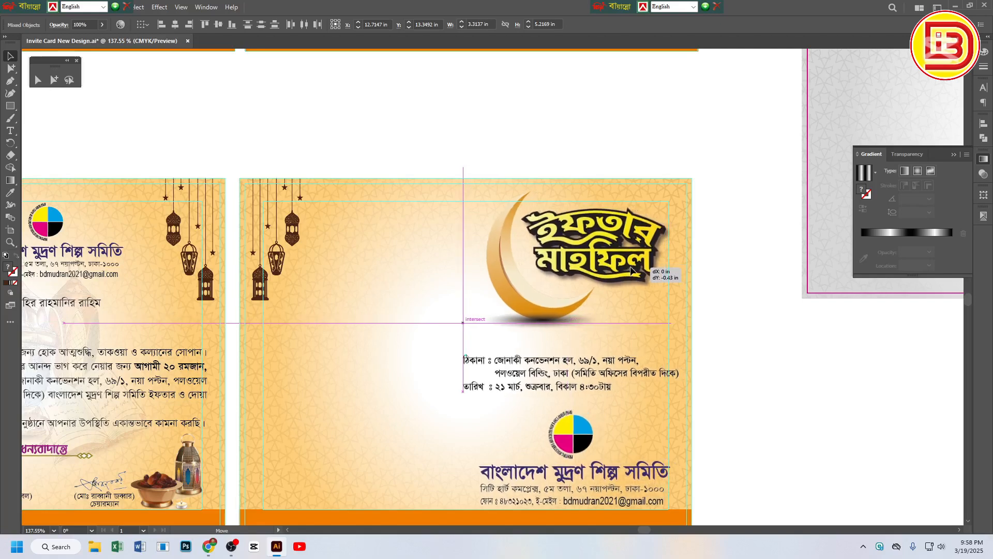
left_click(712, 303)
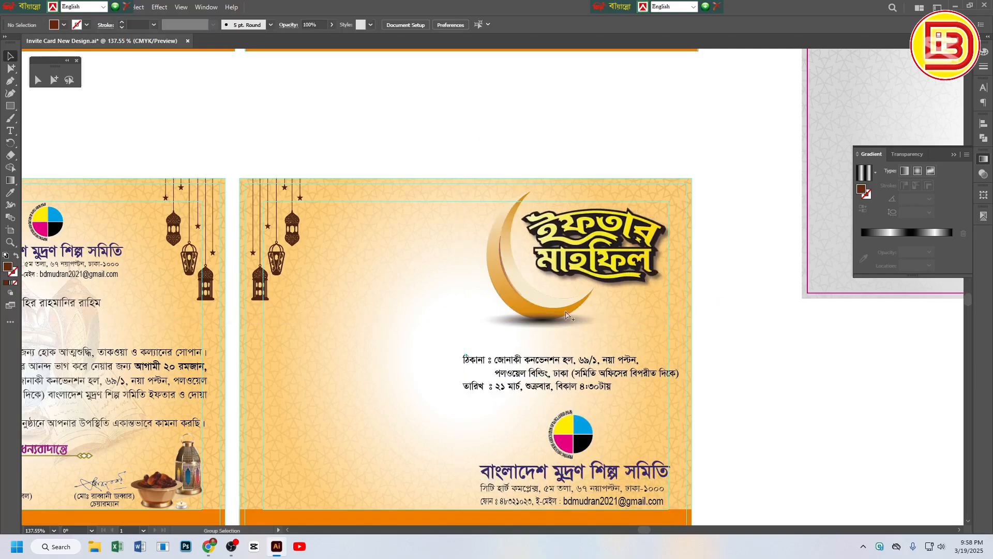
Copy the faded lantern and book illustration from the lower front card onto the empty left half of the second card
left_click(522, 313, "ctrl+alt")
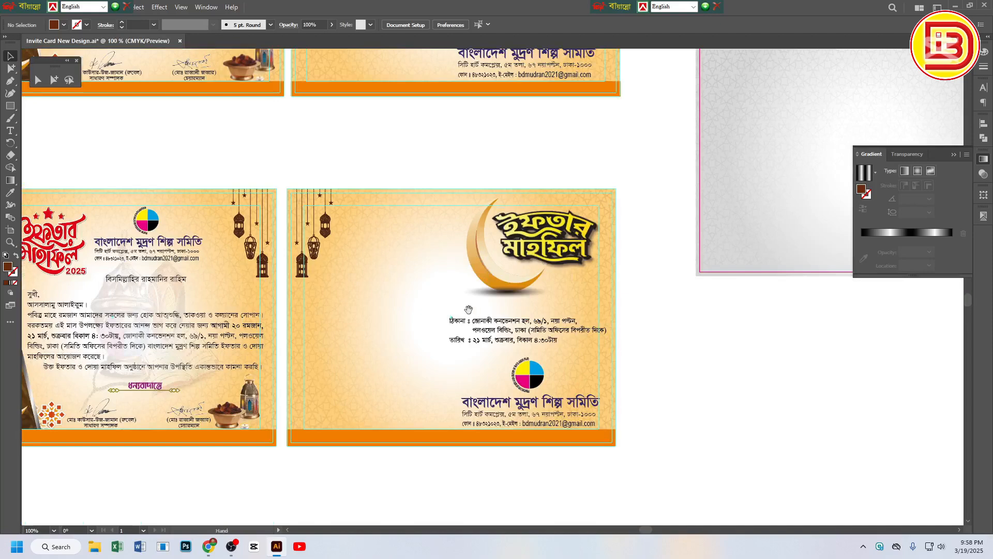
left_click_drag(469, 310, 481, 266)
left_click(145, 255)
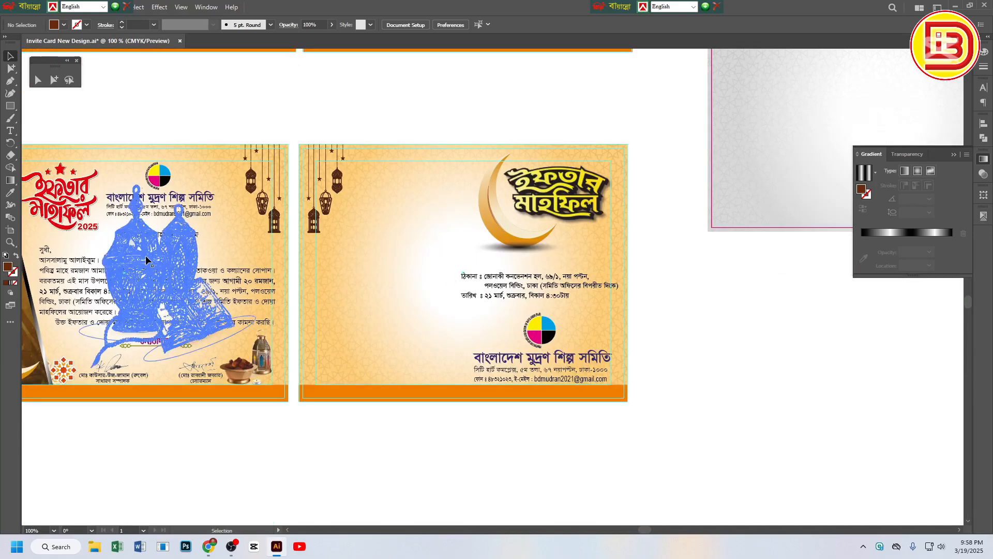
left_click_drag(312, 266, 362, 276)
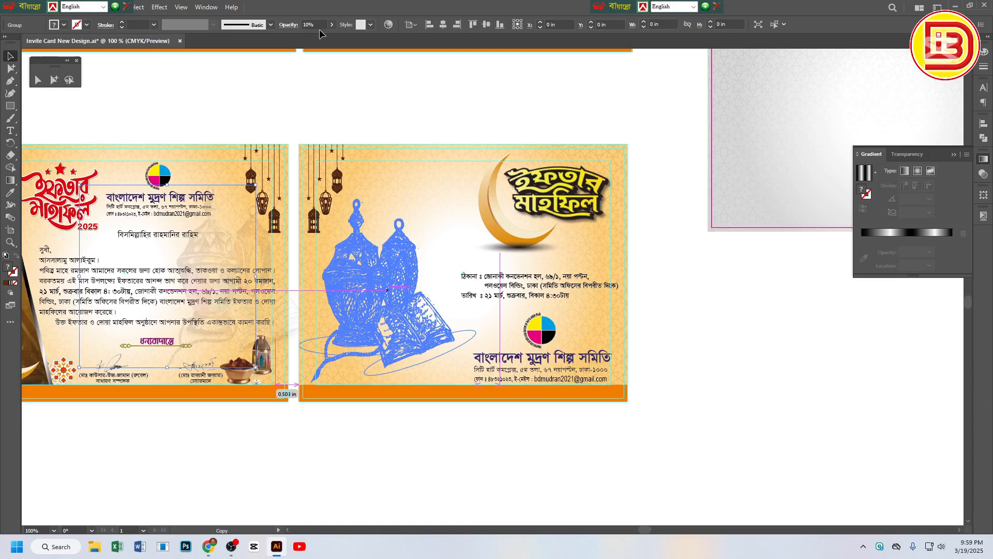
key("ctrl+z")
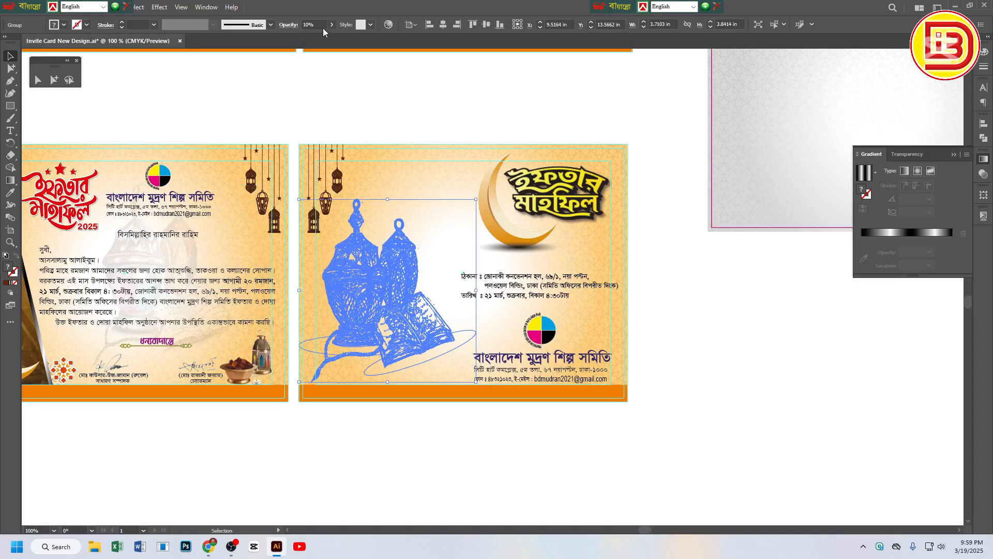
Set the copied lantern illustration's opacity to 100%
left_click(317, 25)
double_click(316, 25)
type("100")
key("Return")
key("Delete")
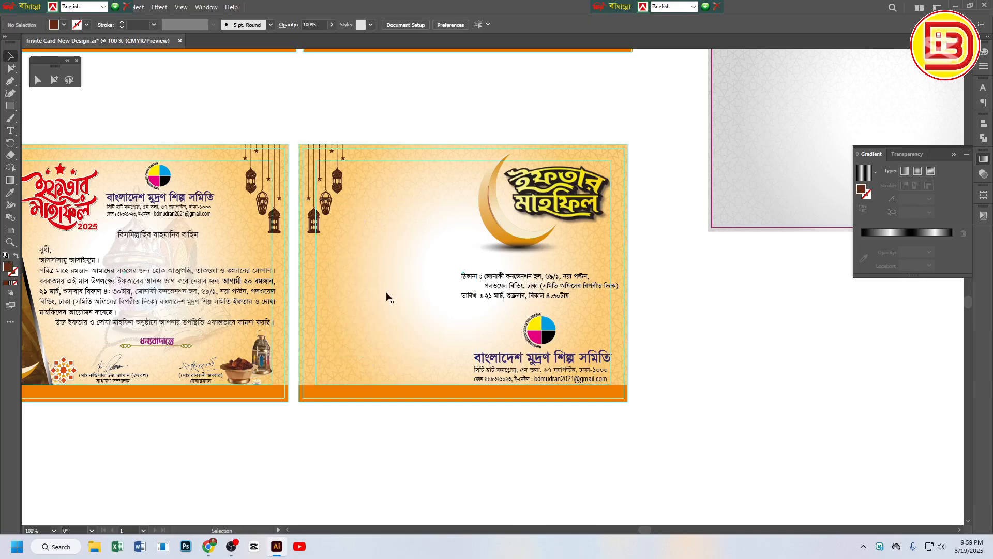
key("ctrl+z")
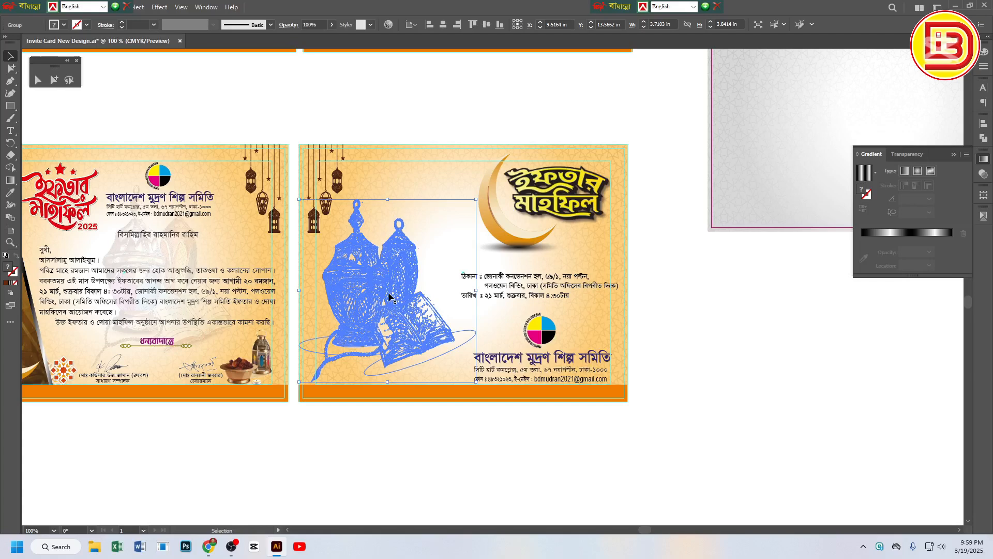
Bring the second card's lantern illustration to the front of the stacking order
right_click(364, 276)
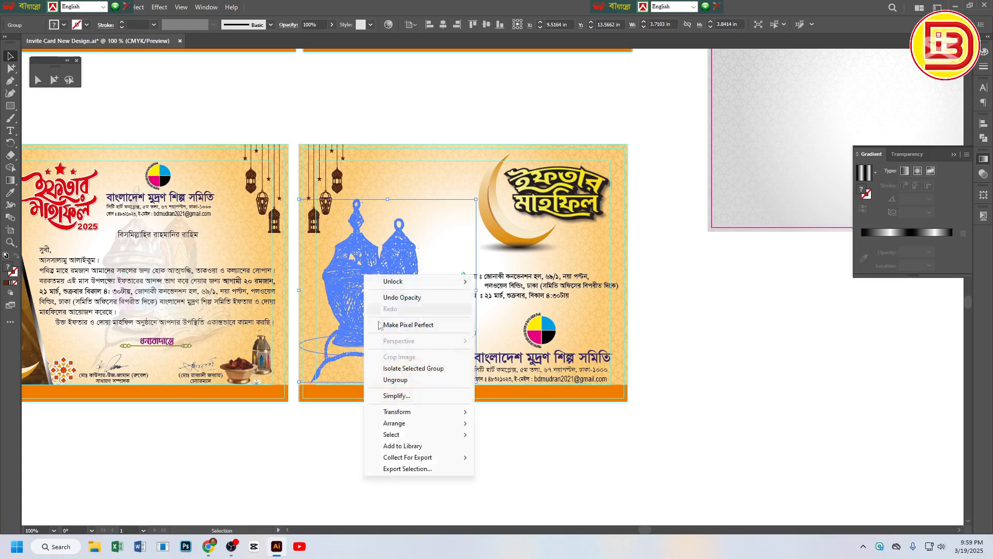
mouse_move(391, 423)
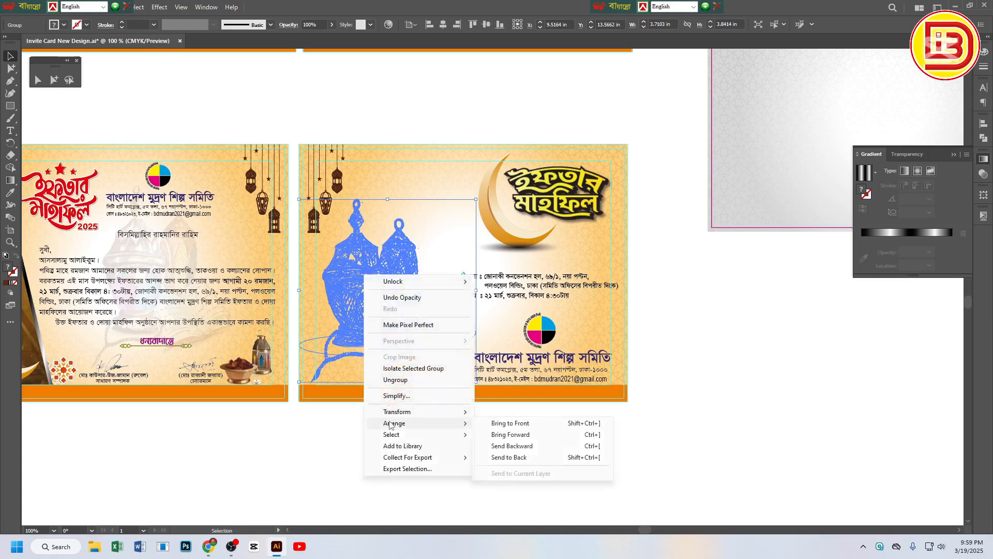
left_click(510, 424)
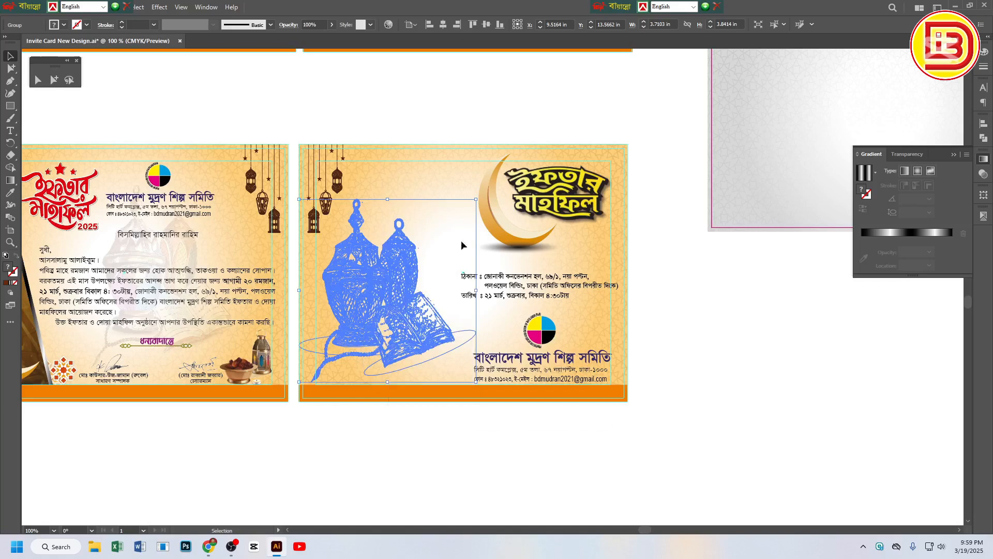
left_click(455, 99)
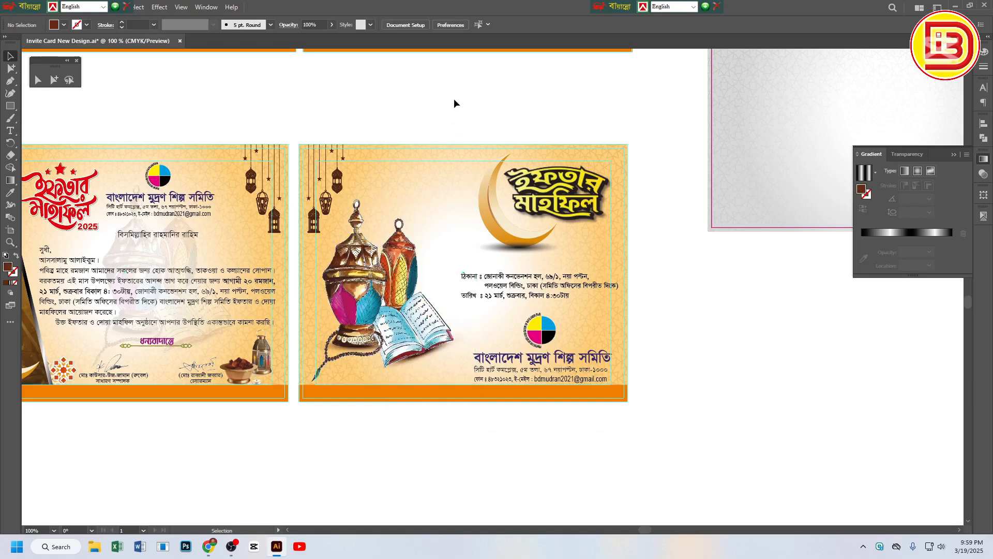
Review both card pairs and the greyscale envelope design, and check the overall size of the lower message card
left_click(419, 324, "ctrl+alt")
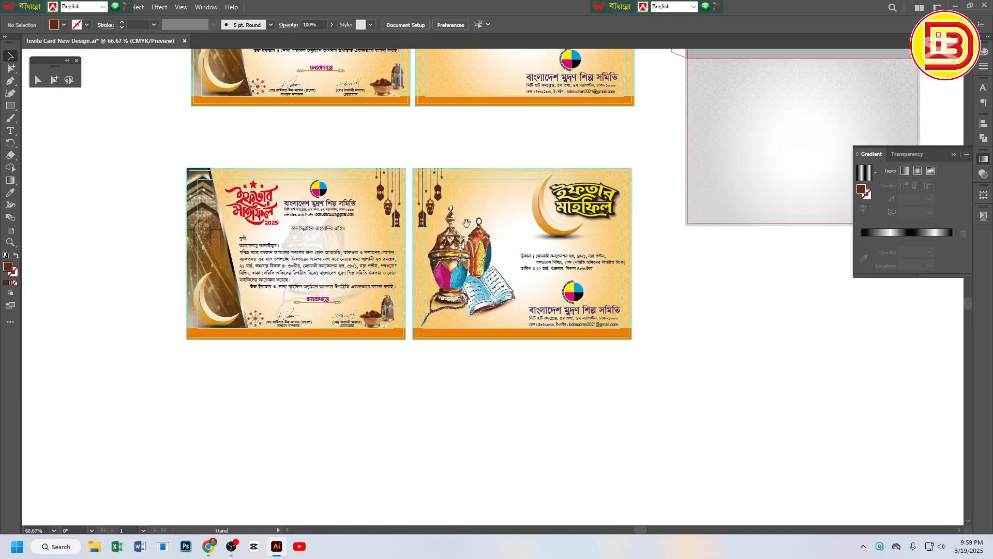
left_click_drag(504, 163, 529, 288)
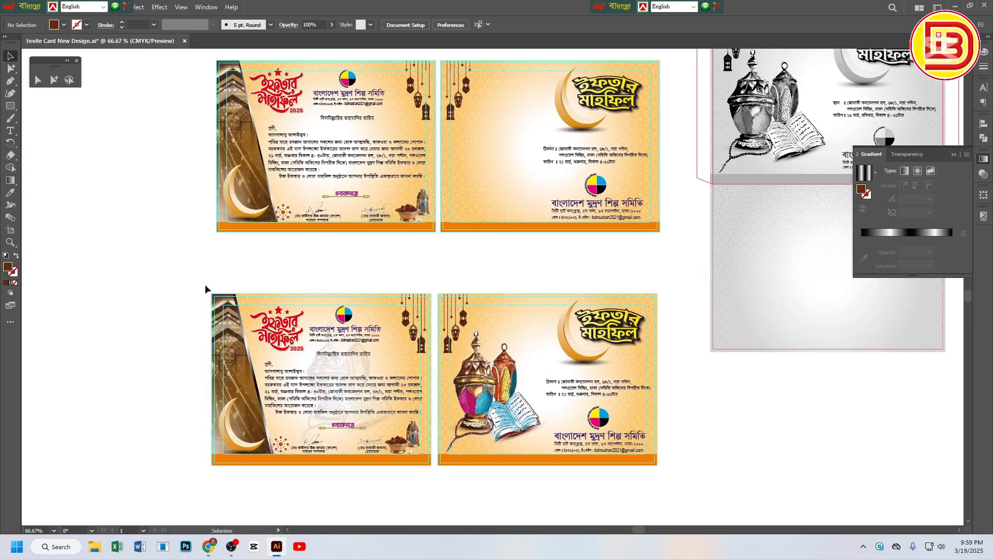
left_click_drag(205, 284, 426, 477)
left_click_drag(443, 473, 443, 473)
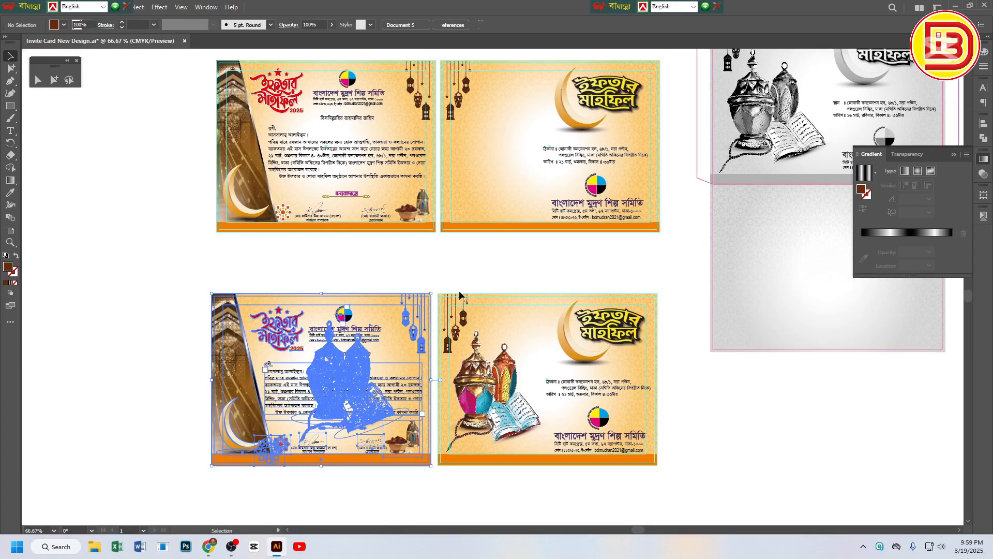
left_click(454, 268)
left_click_drag(596, 270, 540, 215)
left_click(55, 81)
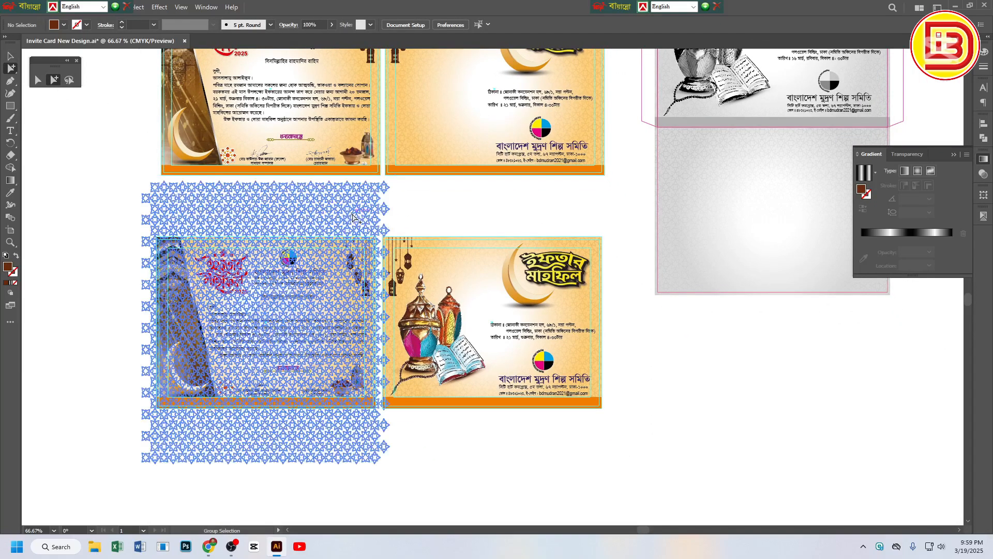
left_click(10, 56)
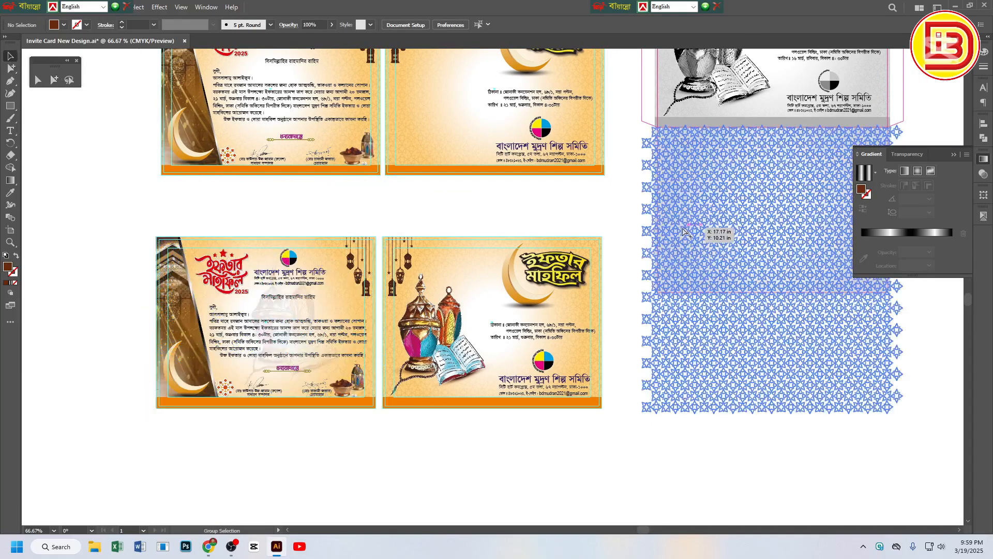
left_click(557, 234, "ctrl+alt")
left_click_drag(658, 294, 606, 296)
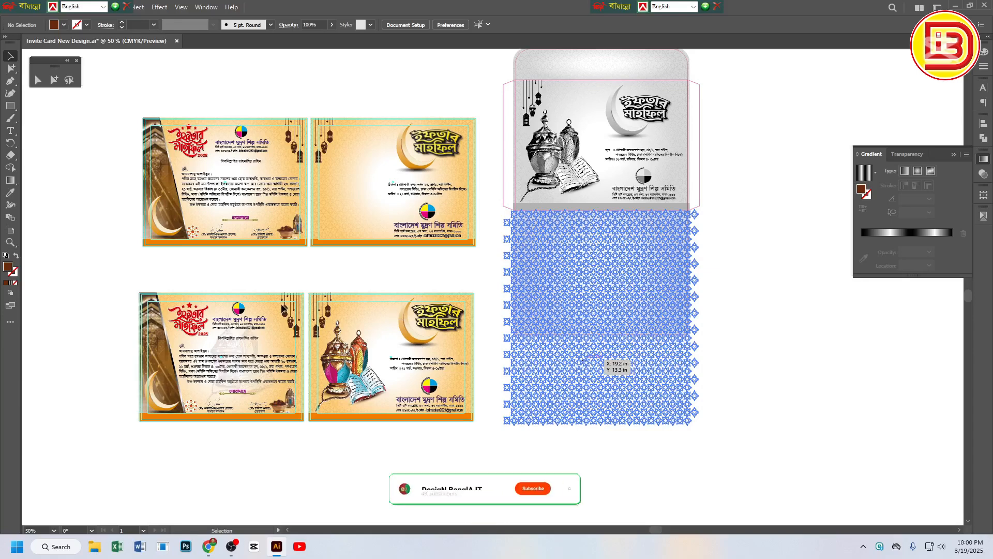
left_click_drag(120, 284, 305, 431)
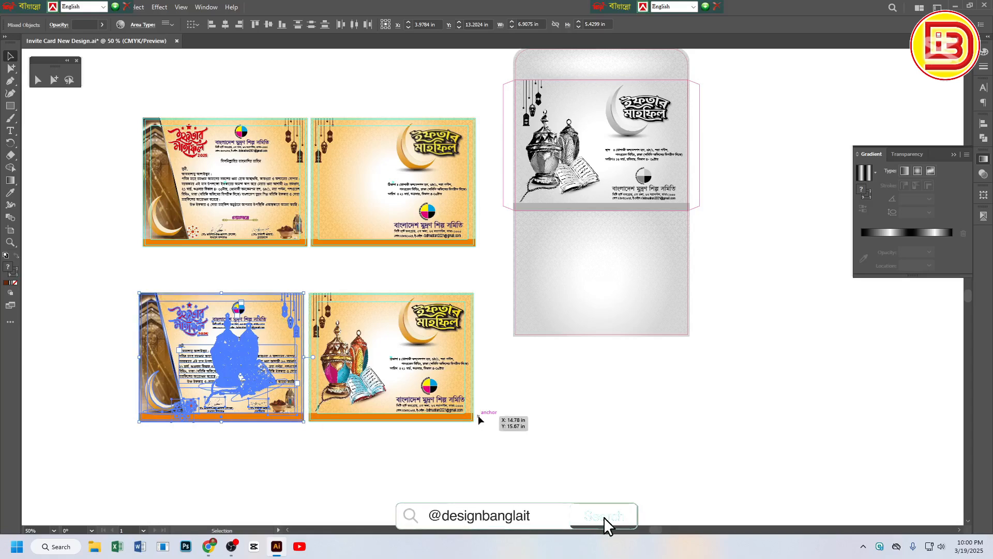
scroll(599, 406, "down", 3)
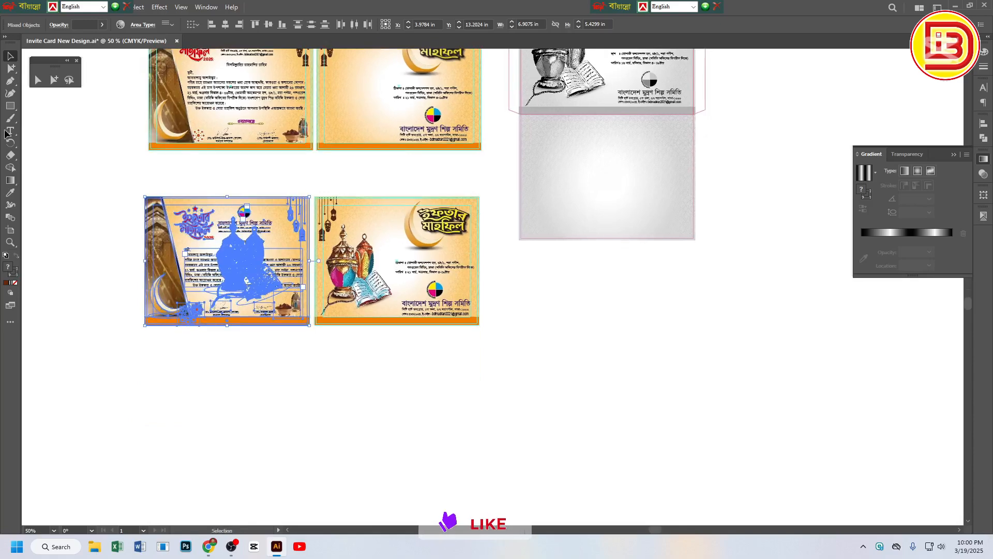
Draw a rectangle about 7.7 by 6.39 in below the envelope, with no fill and a black stroke
left_click(10, 106)
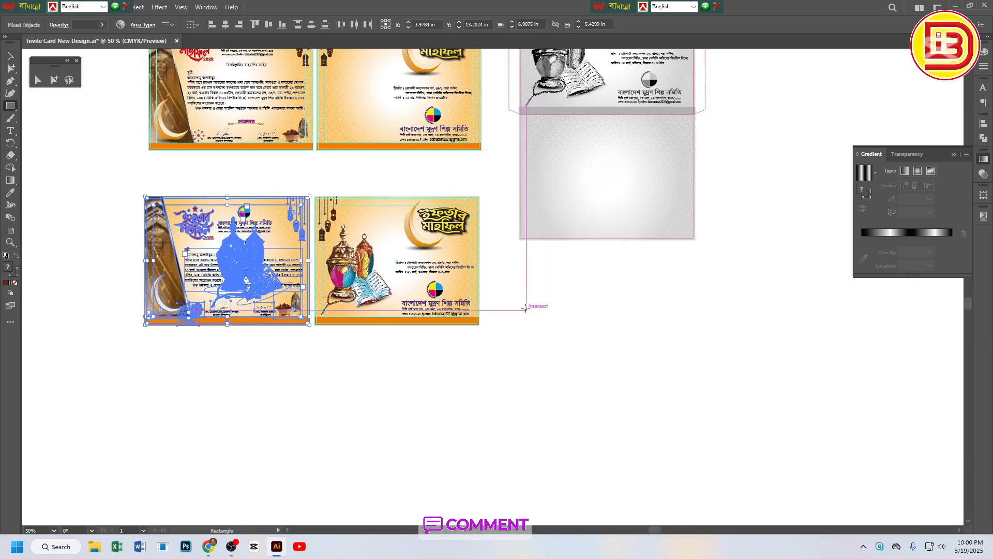
left_click_drag(526, 309, 709, 461)
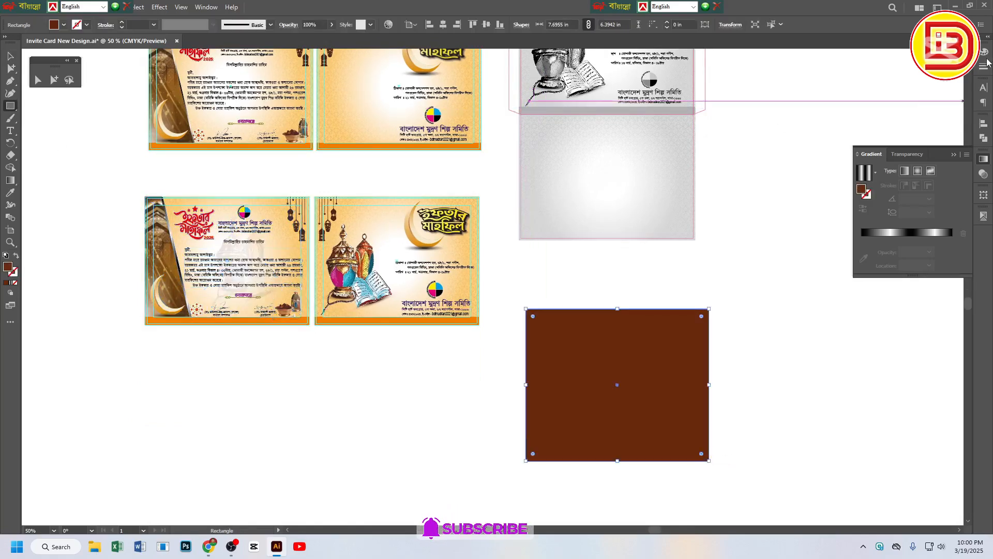
left_click(985, 137)
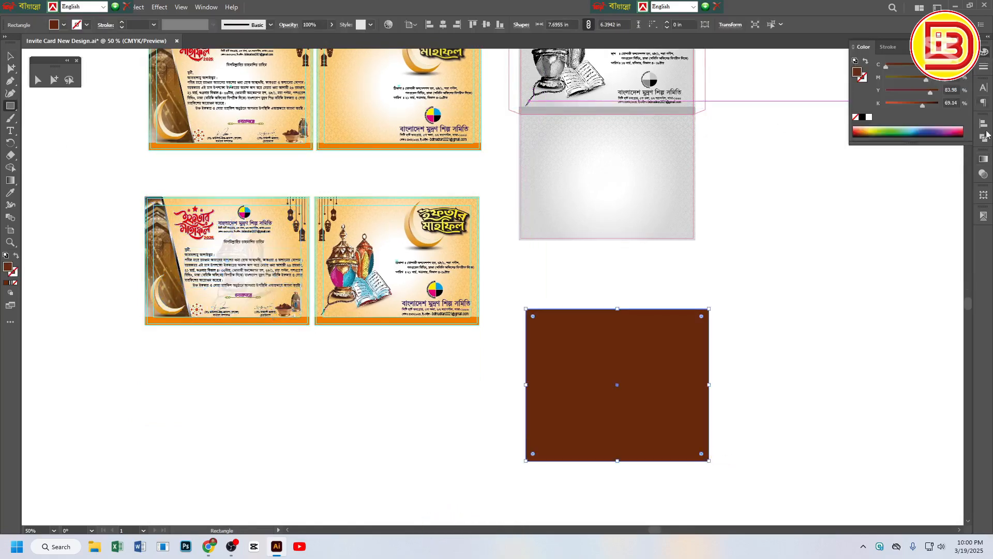
left_click(863, 118)
key("shift+x")
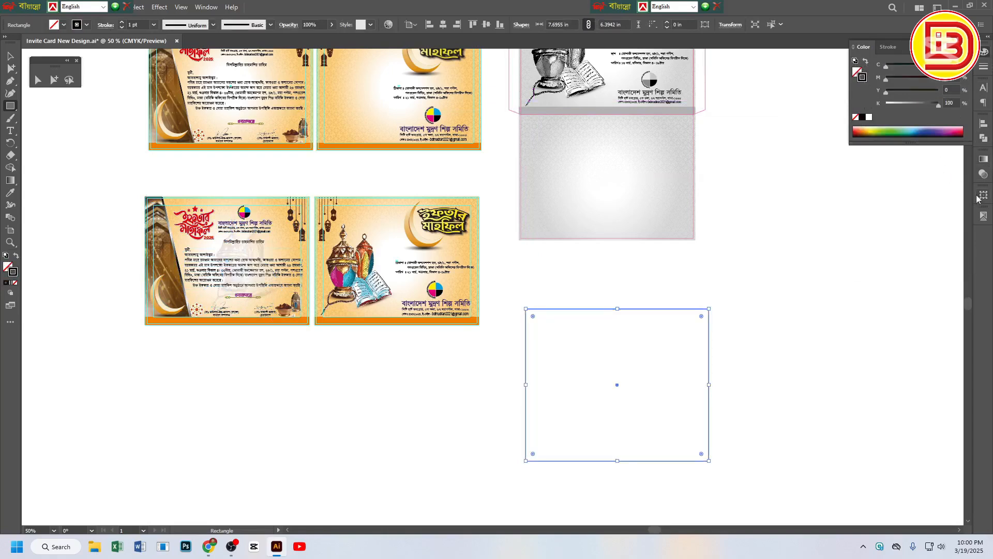
Set the new rectangle's width to 6.75 in
left_click(983, 197)
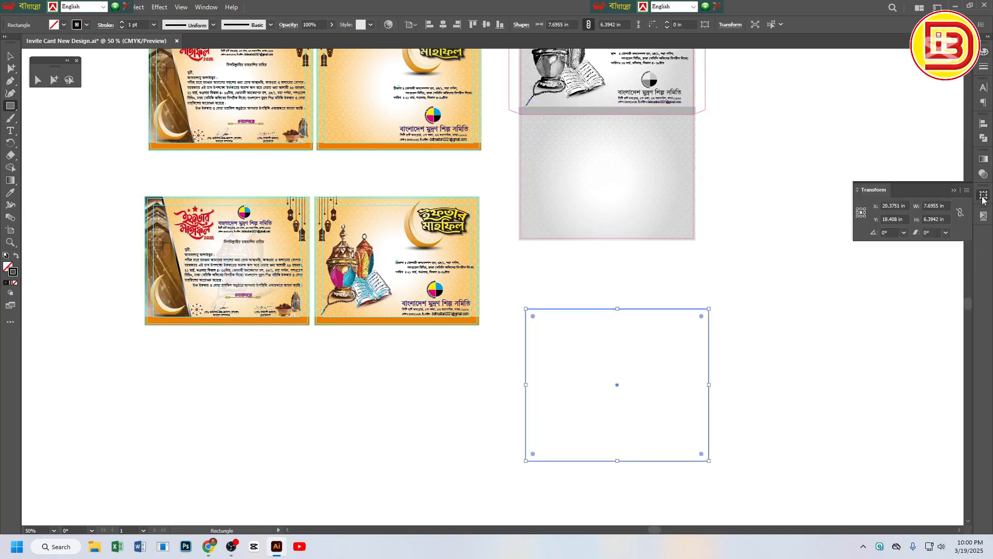
left_click(916, 210)
type("6.75")
key("Return")
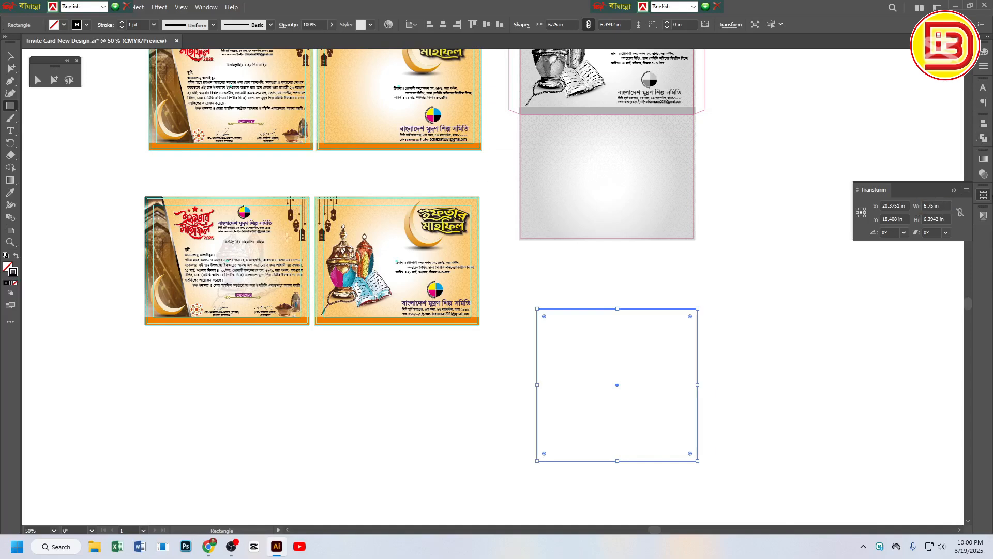
Measure the existing envelope's left side flap and front panel outlines, restoring any template path removed while checking
scroll(616, 257, "up", 2)
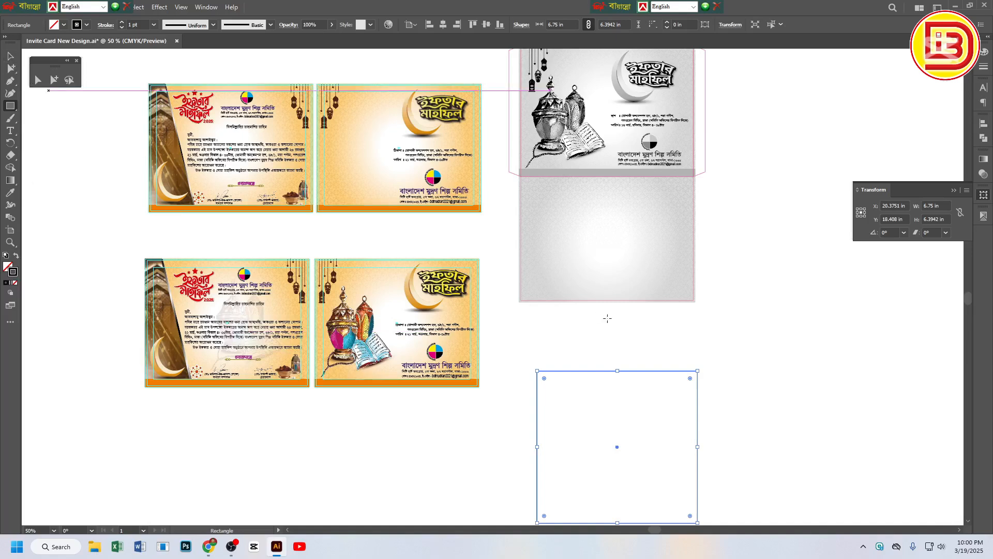
left_click(11, 56)
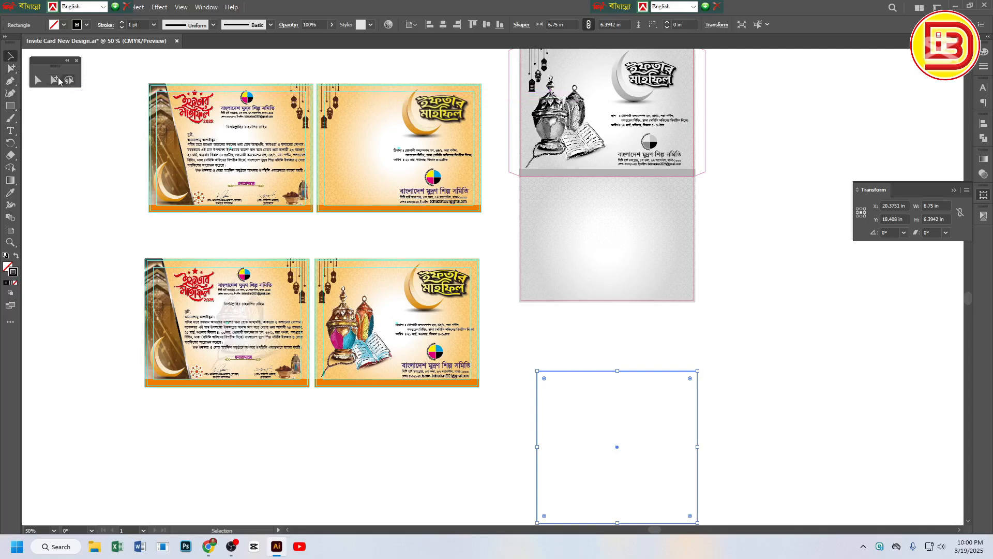
left_click(54, 80)
left_click(524, 167)
key("Delete")
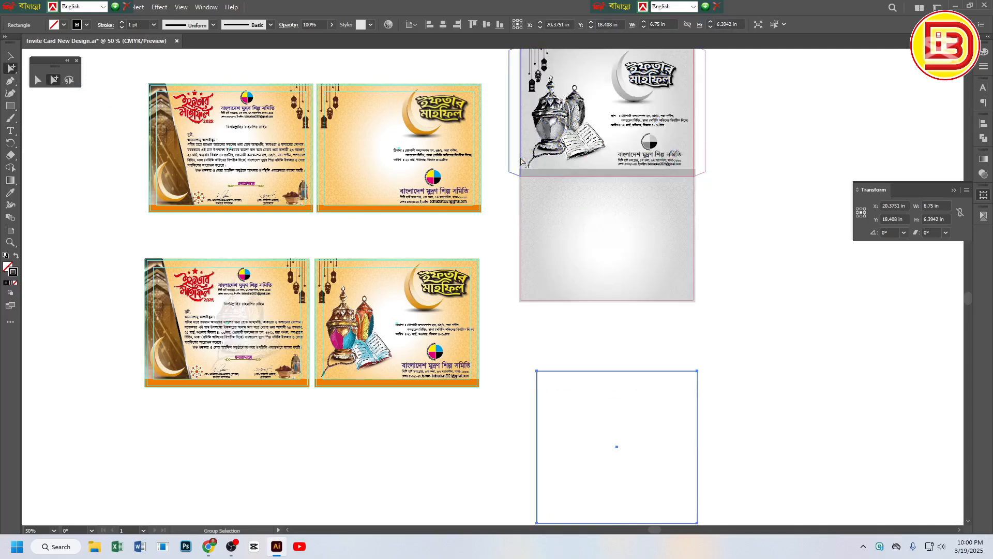
left_click(521, 158)
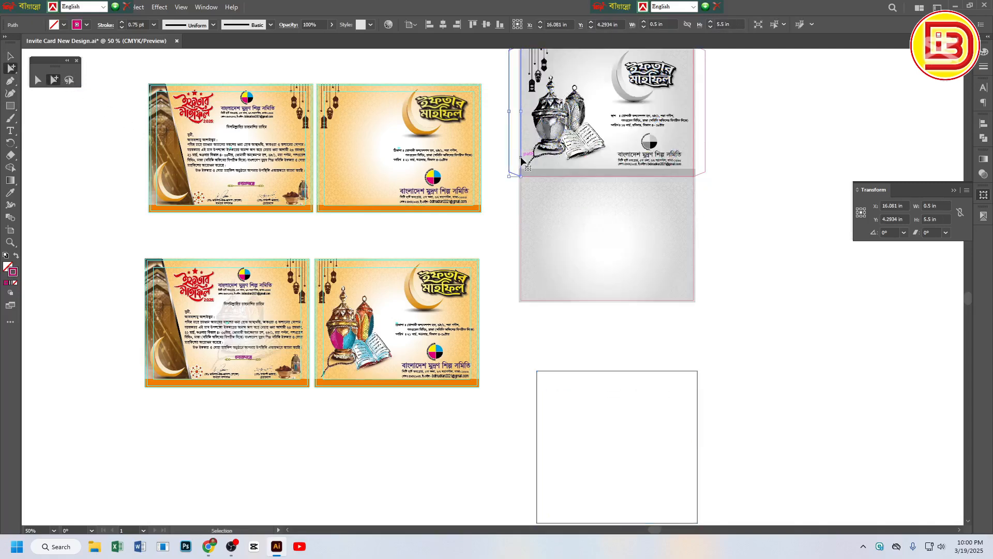
key("ctrl+x")
left_click(523, 161)
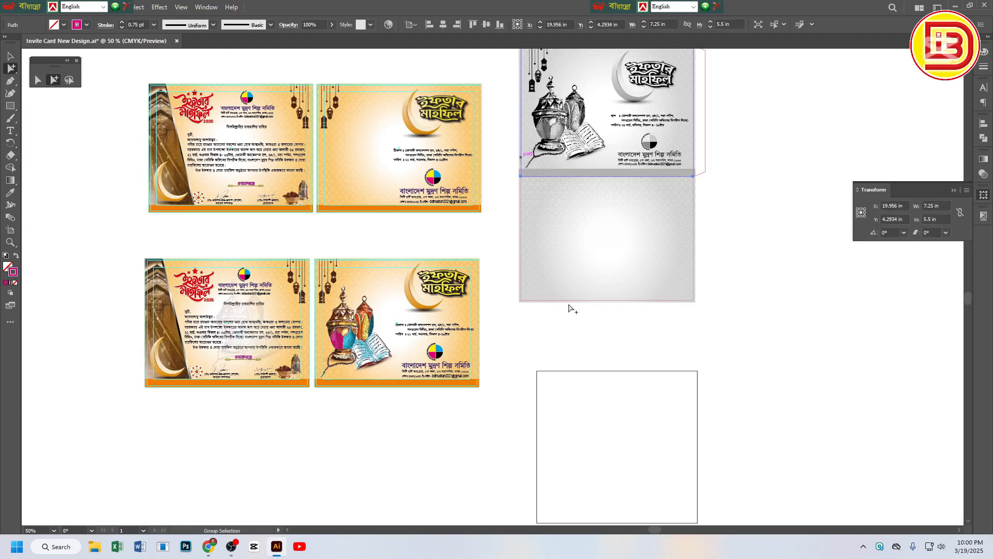
left_click(595, 352)
key("ctrl+z")
key("ctrl+z")
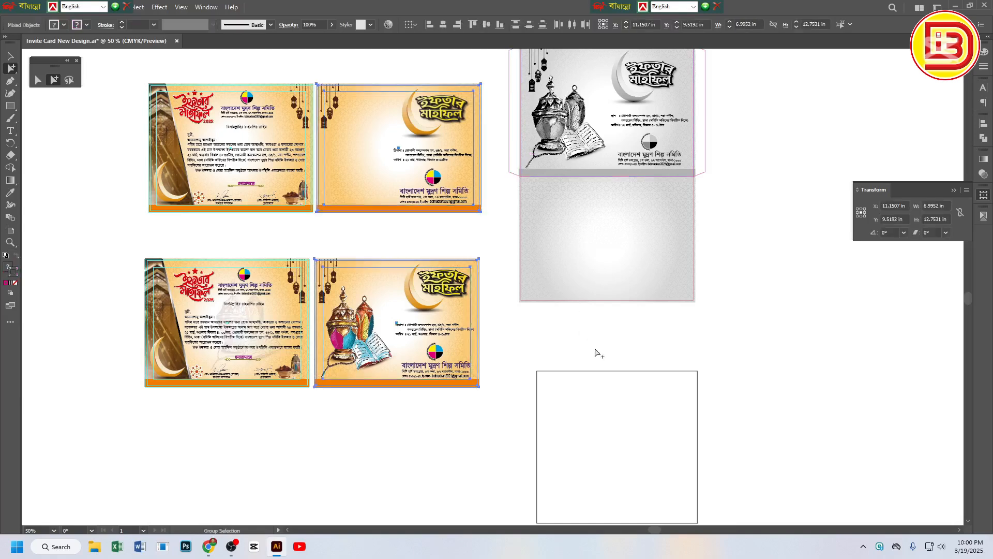
Resize the empty rectangle below the envelope to 7.25 in wide and 5.5 in high
left_click_drag(597, 355, 619, 414)
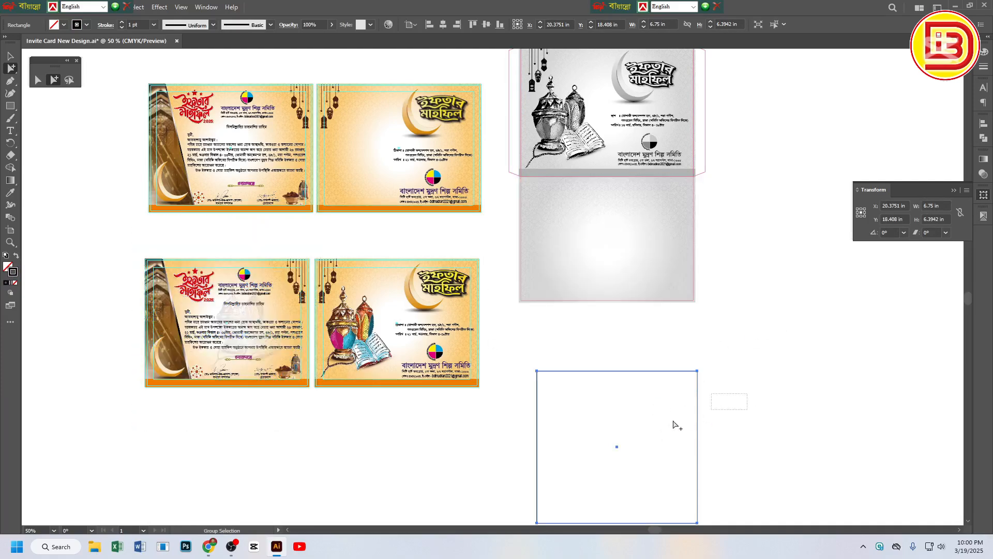
left_click(928, 206)
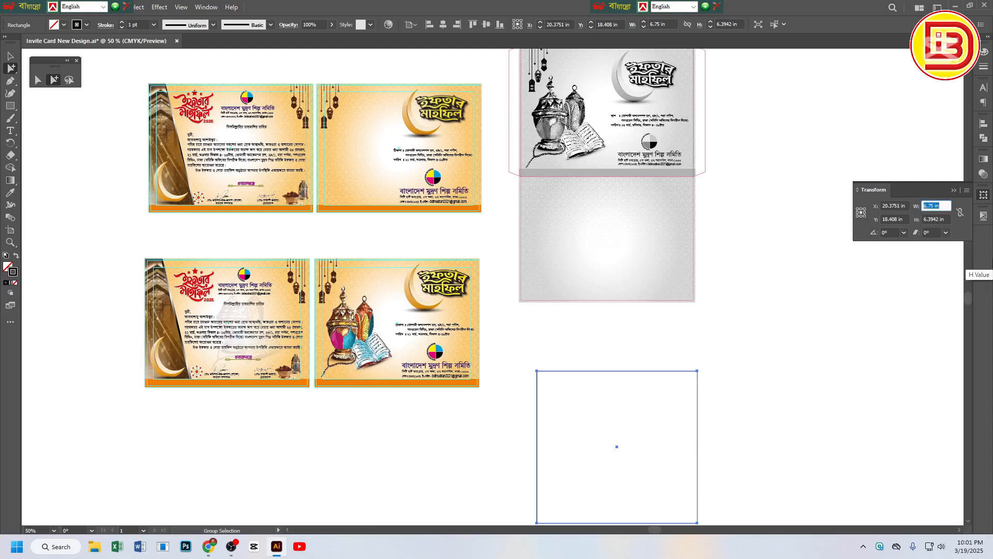
type("7.25")
key("Return")
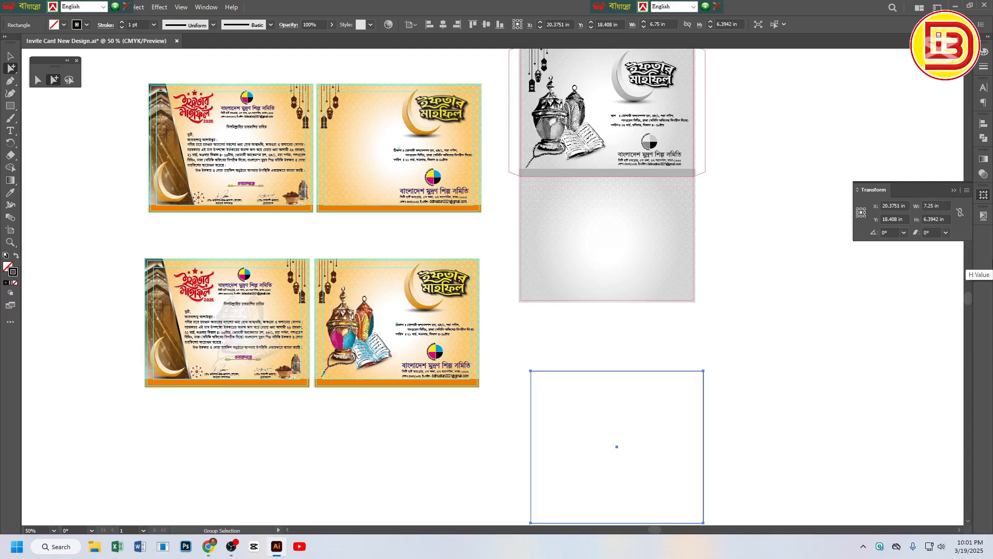
scroll(577, 381, "down", 2)
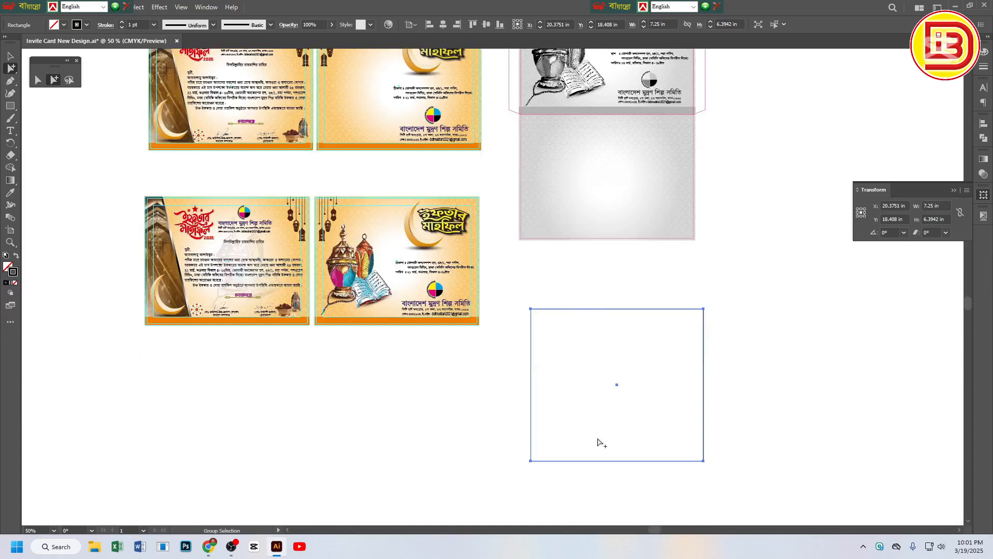
left_click(919, 222)
type("5.50")
key("Escape")
left_click(919, 223)
type("5")
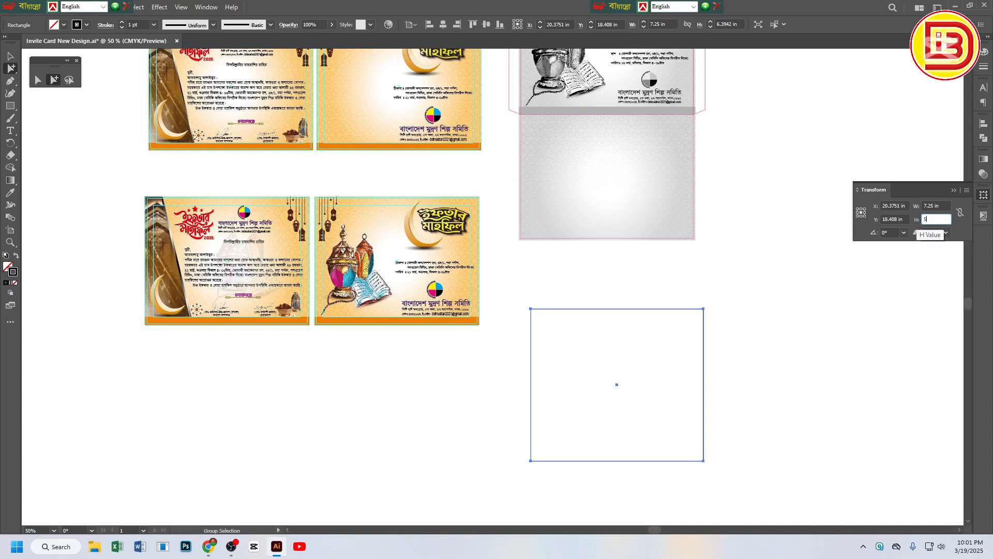
type(".5")
key("Return")
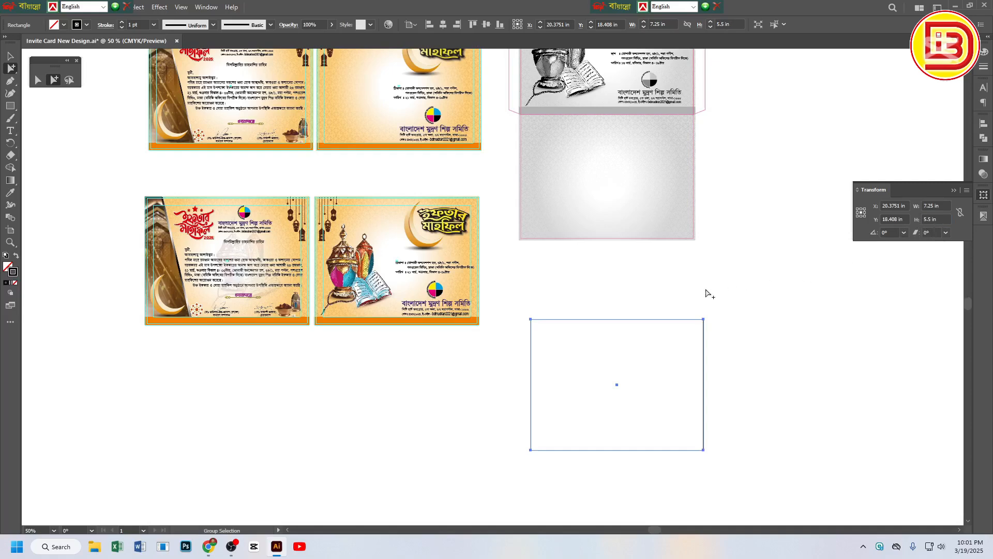
Measure the existing envelope's right side flap, restore its removed outline, and examine the whole envelope layout
left_click_drag(727, 275, 728, 332)
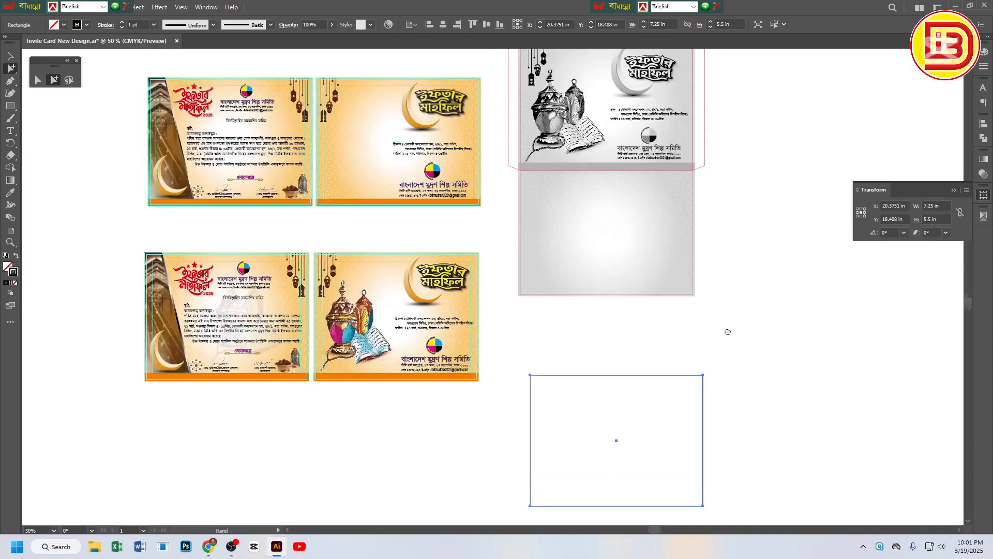
left_click(694, 155)
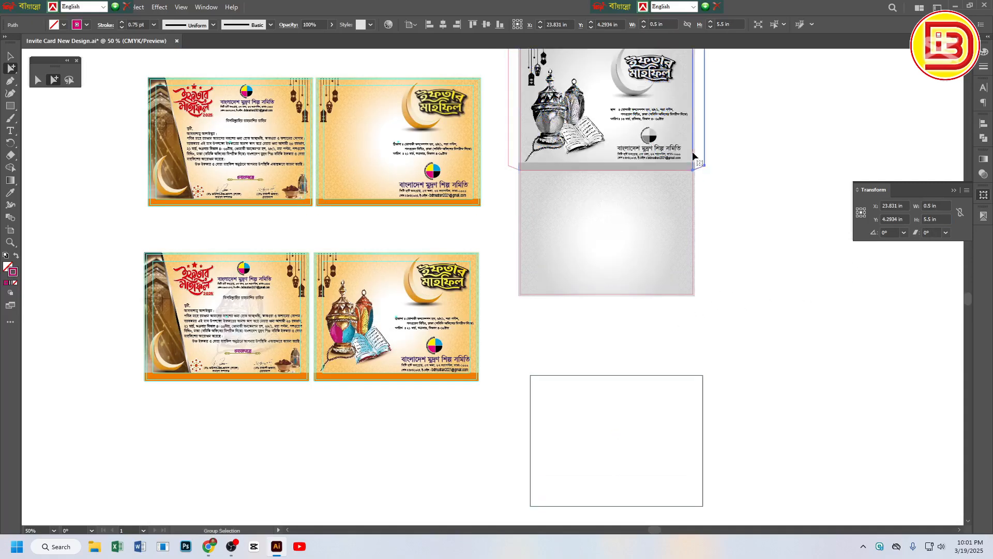
left_click(694, 156)
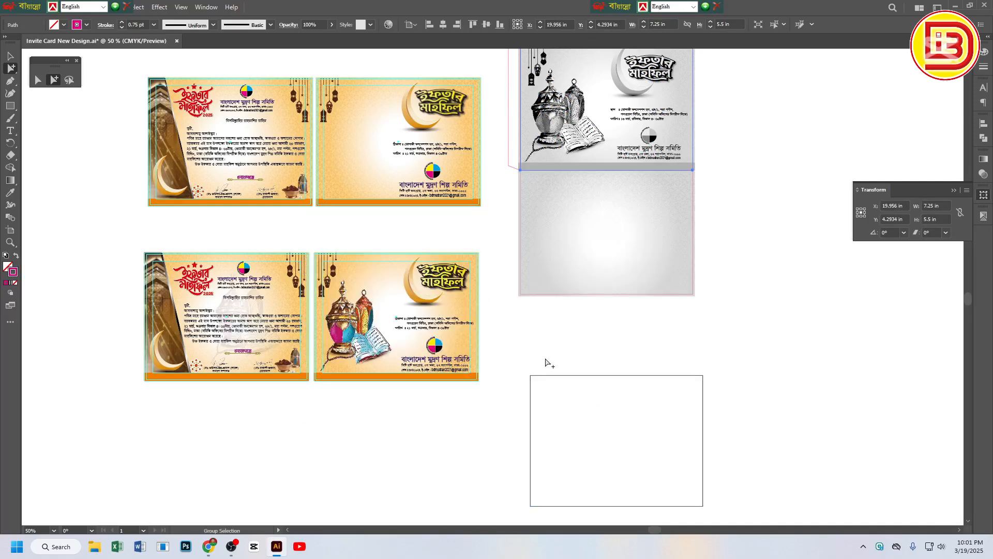
left_click_drag(545, 357, 642, 438)
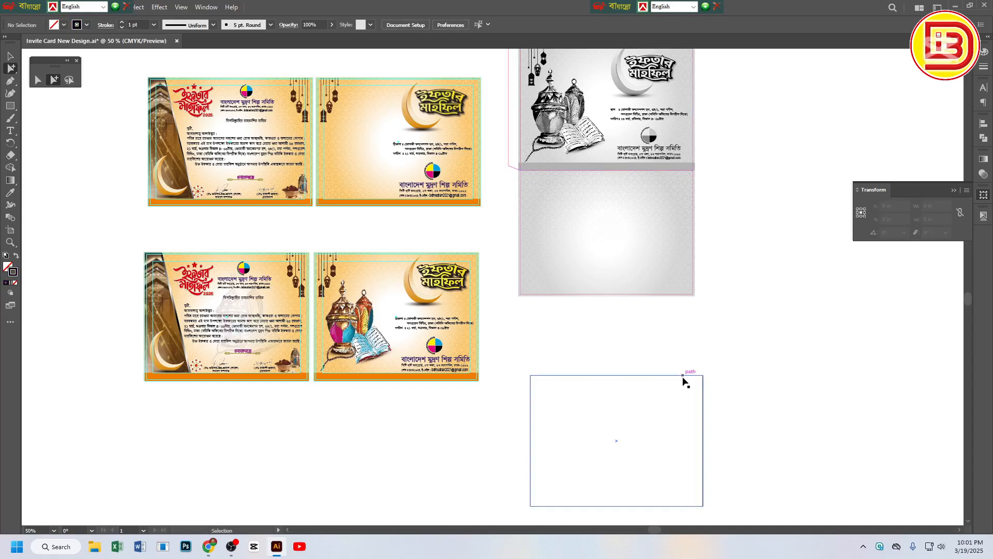
key("ctrl+z")
left_click_drag(723, 364, 701, 342)
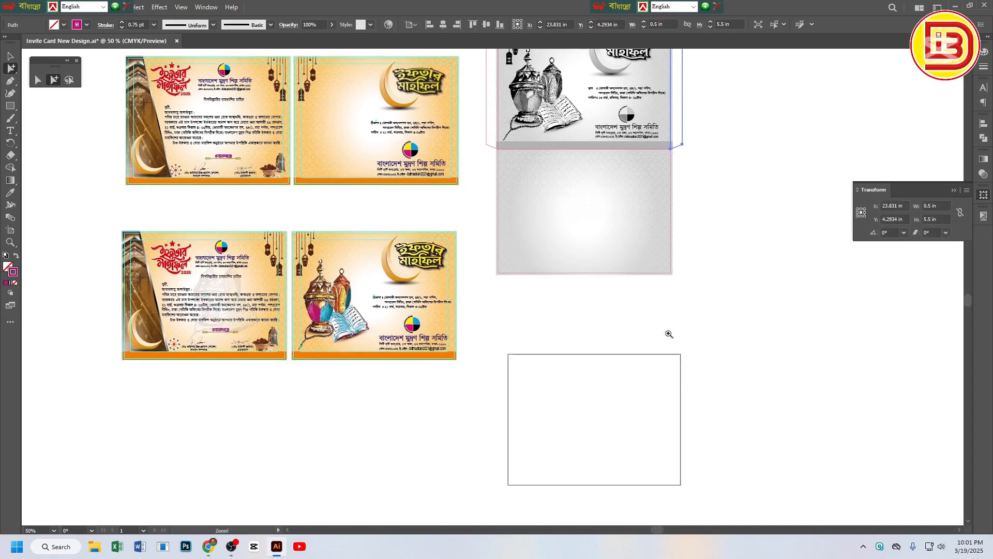
left_click(653, 295, "ctrl+alt")
left_click(483, 293)
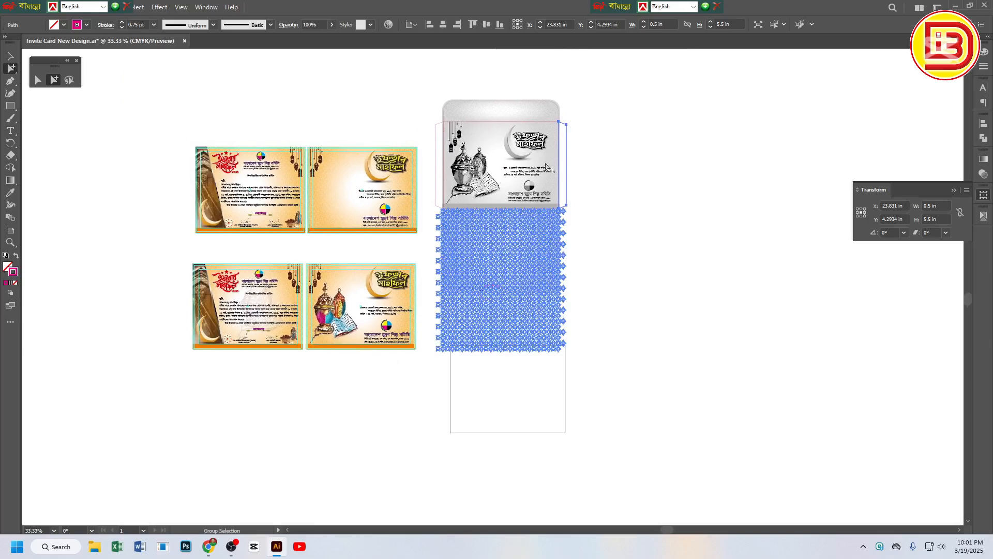
left_click(608, 193, "ctrl")
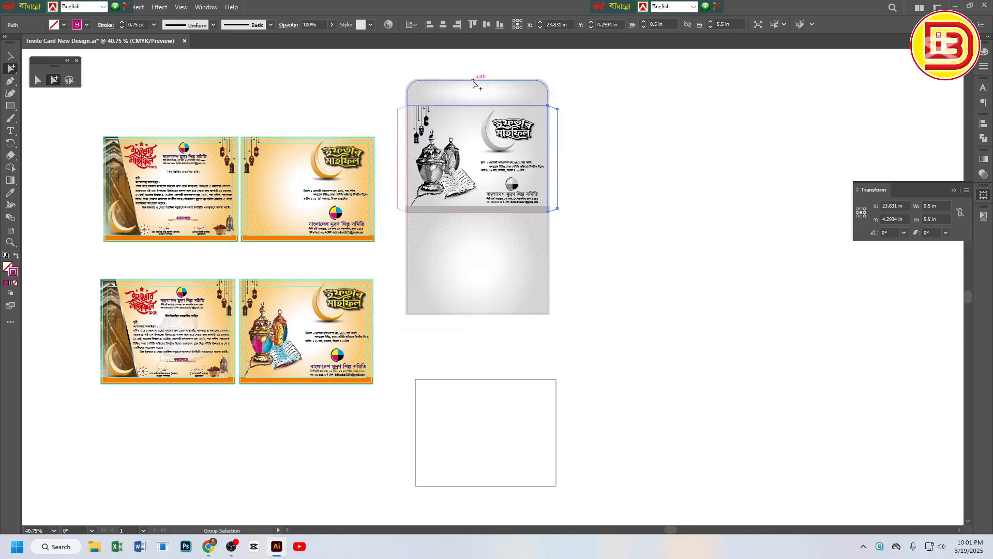
Duplicate the 7.25 in rectangle flush against its left edge and narrow the copy to 0.5 in wide, keeping the shared edge fixed
left_click_drag(540, 398, 598, 304)
left_click_drag(614, 355, 473, 351)
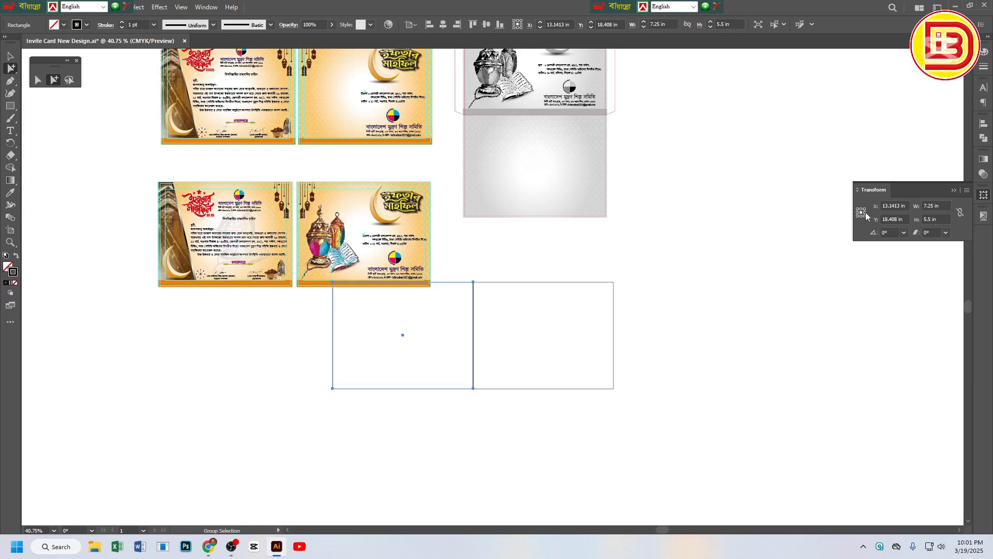
left_click(917, 207)
type("0.5")
key("Return")
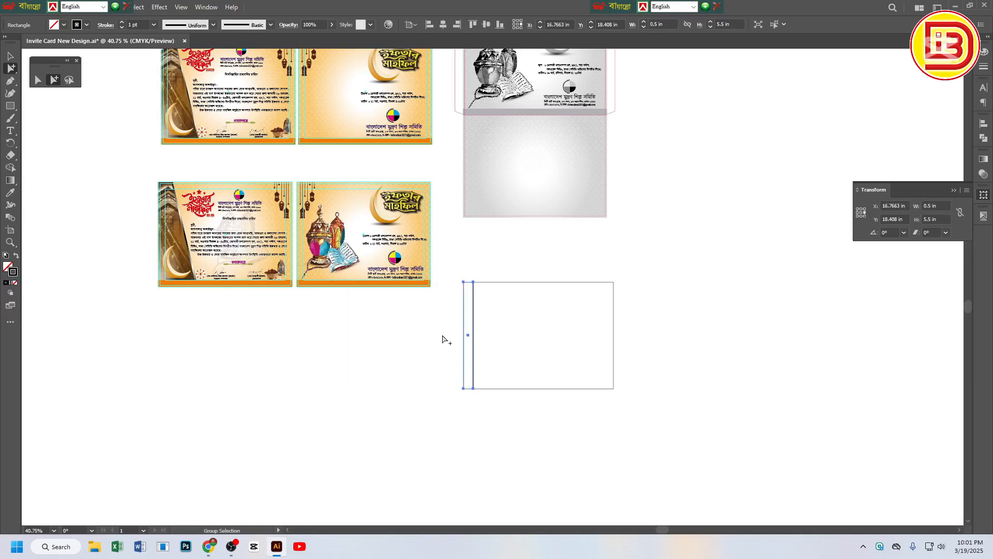
Duplicate the 0.5 in side flap to the opposite side of the envelope panel, flush against the panel's right edge
left_click(443, 339)
left_click_drag(472, 341, 626, 338)
left_click_drag(635, 297, 874, 442)
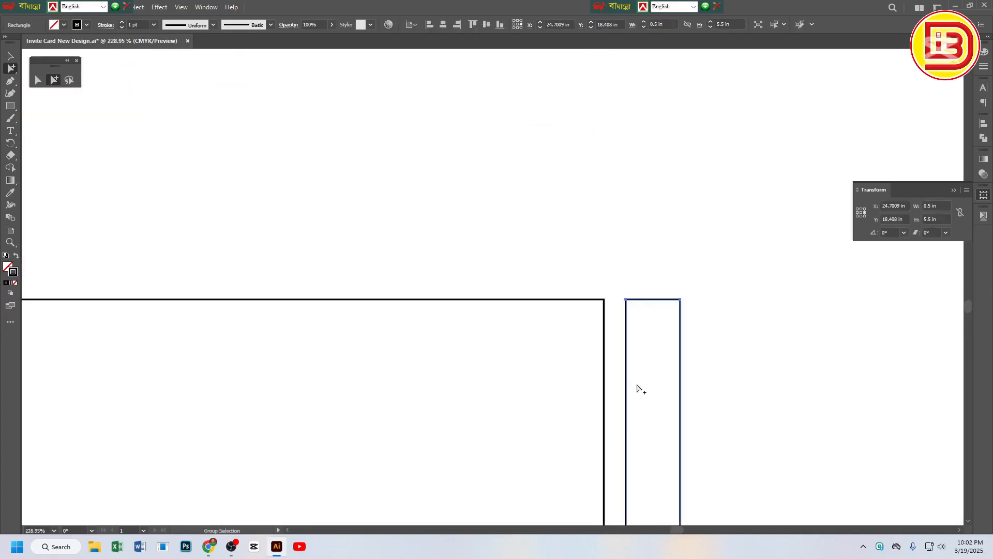
left_click_drag(627, 380, 605, 383)
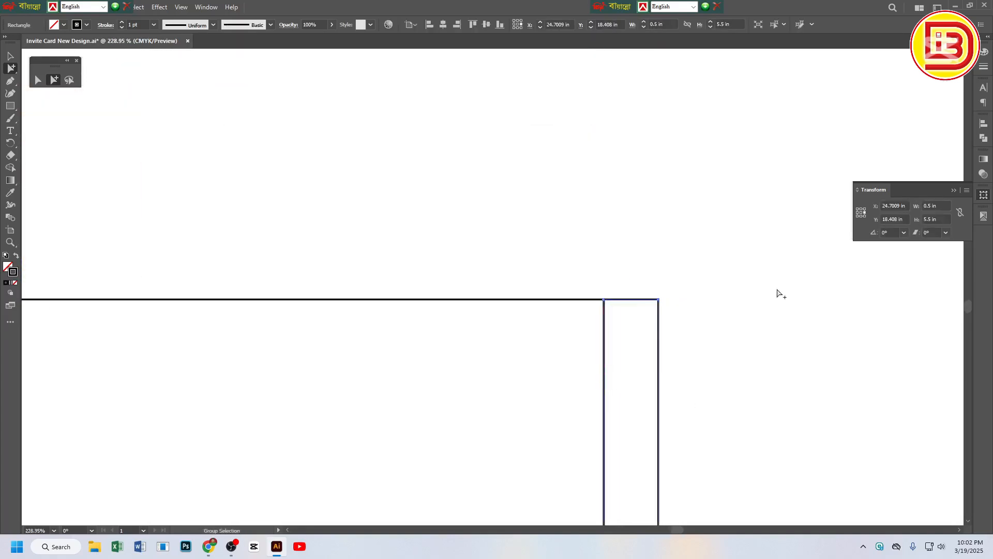
left_click(917, 206)
left_click(643, 226)
Align the left side flap exactly flush with the envelope panel's left edge
left_click_drag(217, 363, 570, 348)
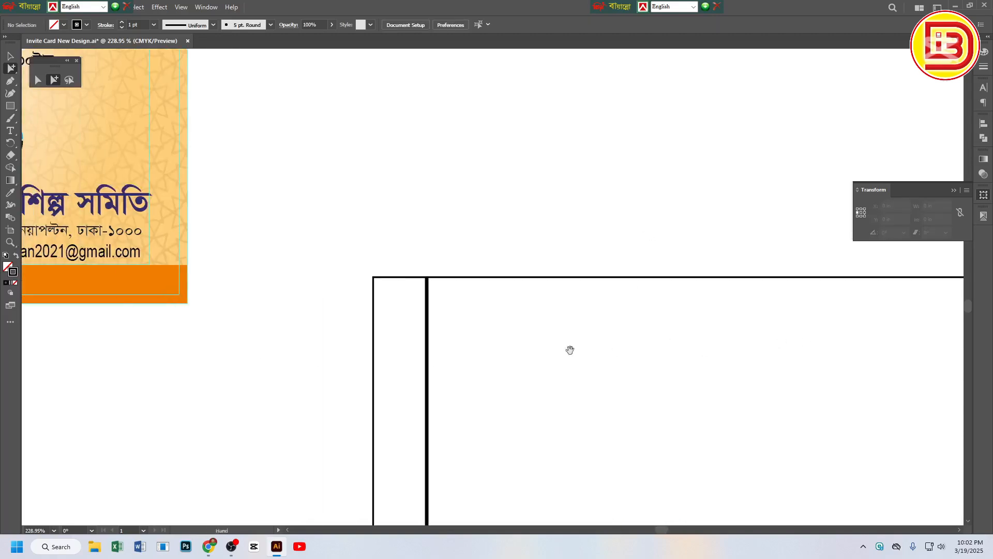
left_click_drag(413, 281, 589, 335)
left_click(547, 222)
left_click(608, 377, "ctrl+alt")
left_click(608, 378, "ctrl+alt")
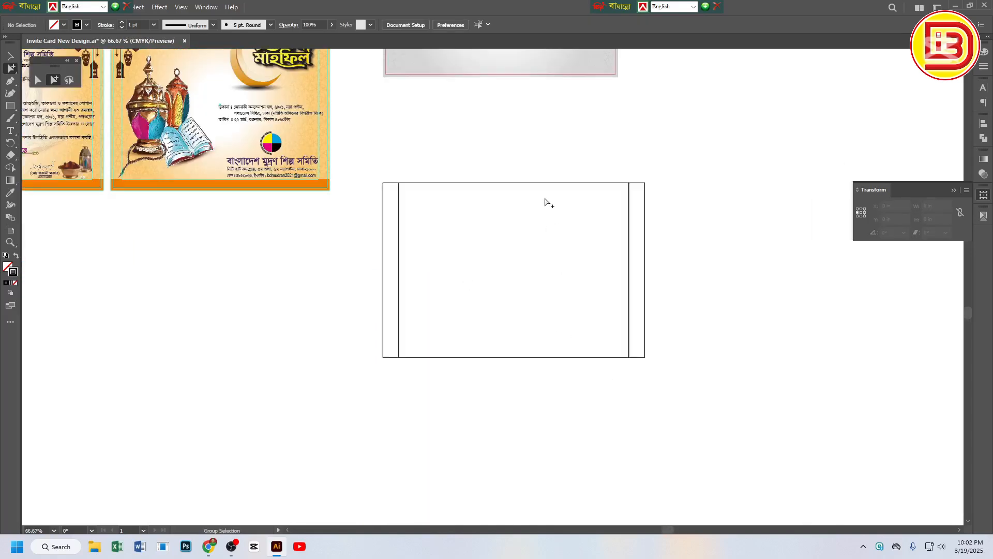
Duplicate the 7.25 in panel flush below itself and set the copy's height to 5.25 in, keeping its top edge fixed
left_click_drag(538, 189, 552, 361)
left_click(504, 305, "ctrl+alt")
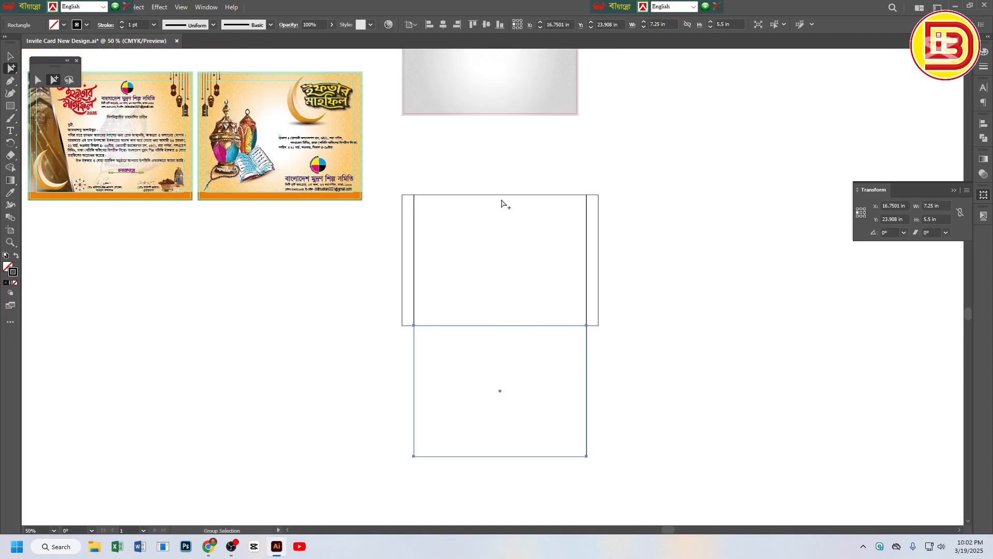
left_click_drag(558, 194, 572, 238)
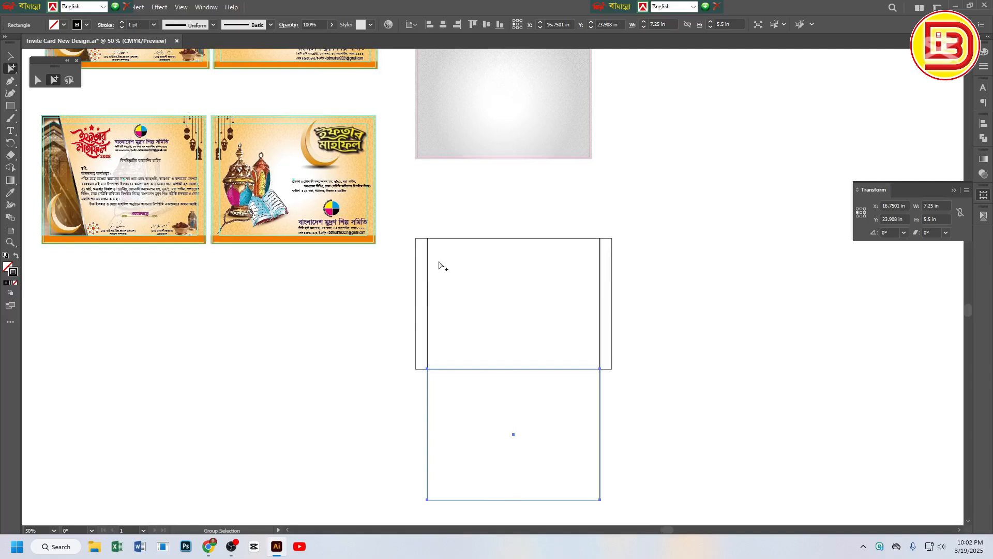
left_click_drag(439, 265, 589, 313)
left_click(865, 209)
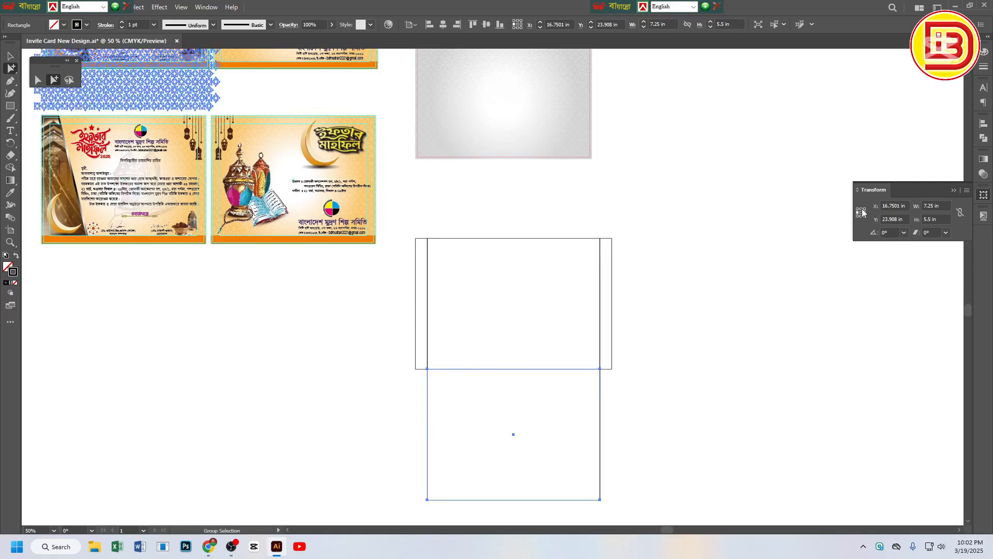
left_click(919, 223)
type("5.25")
key("Return")
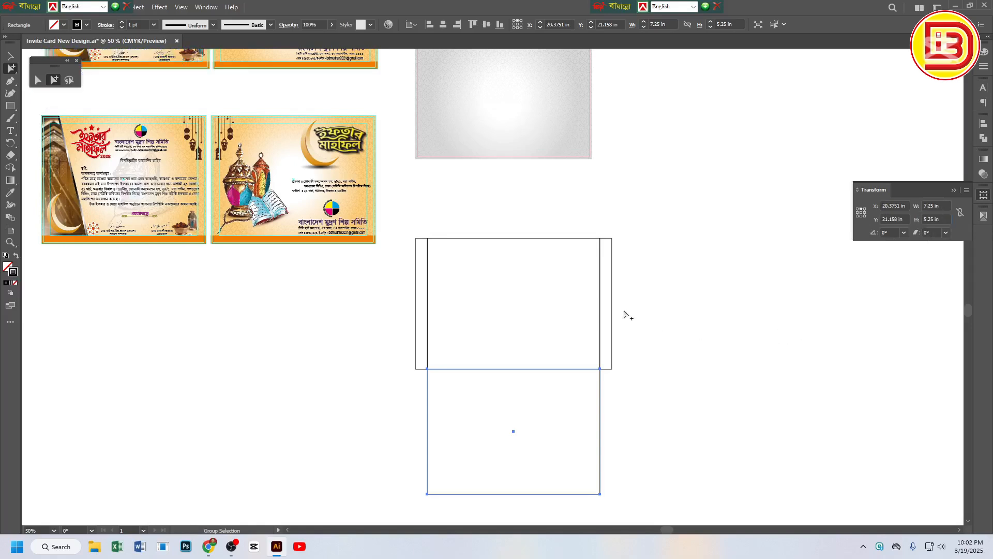
Measure the back panel outline of the existing grey envelope
key("ctrl+space")
left_click(538, 220, "ctrl+alt")
left_click(507, 246)
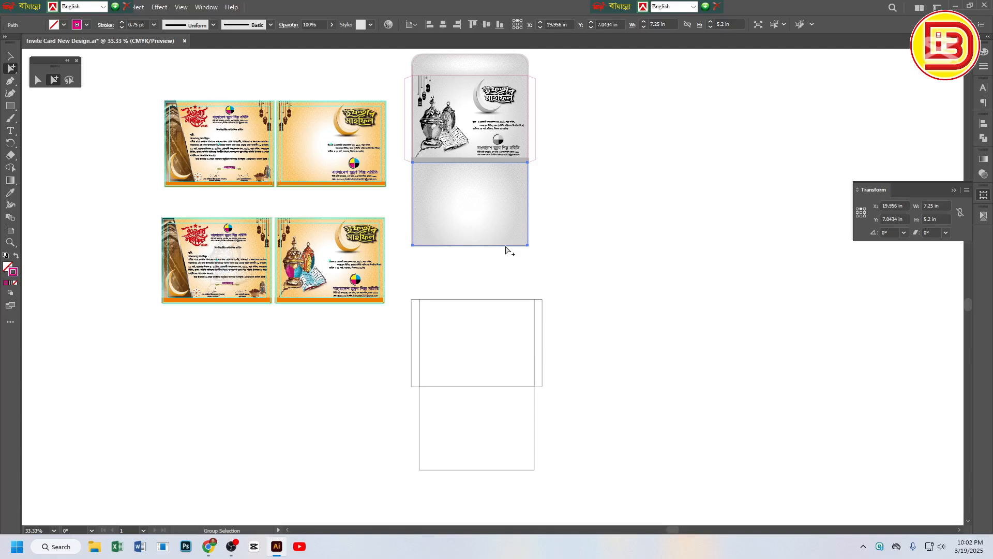
left_click(560, 290)
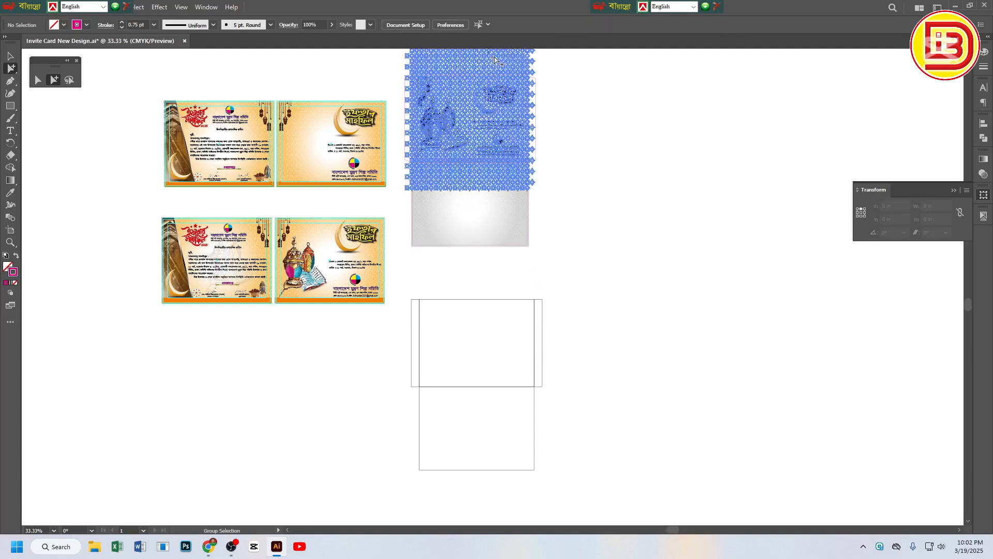
Measure the rounded top flap outline of the existing envelope, selecting it through the overlapping pattern
left_click(528, 70)
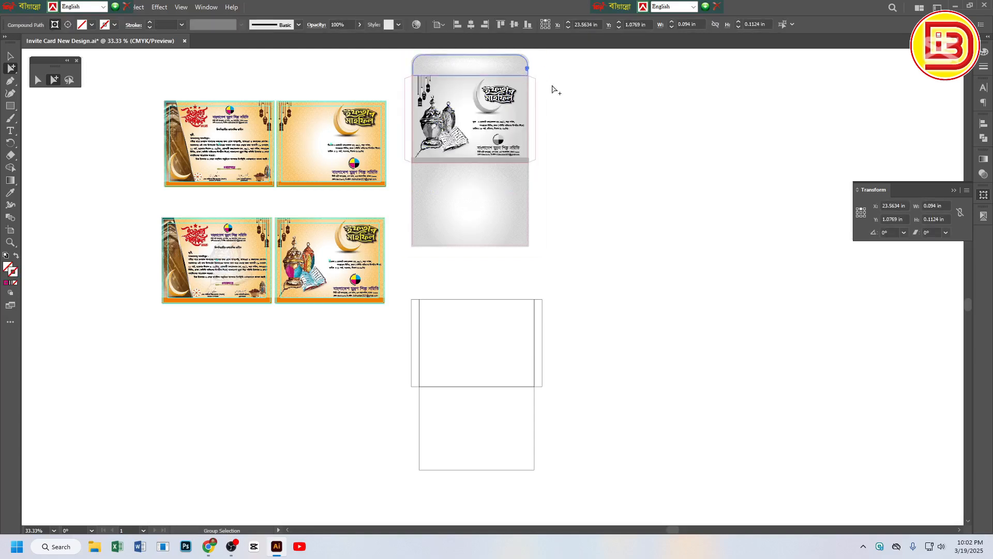
key("ctrl+plus")
left_click(570, 171)
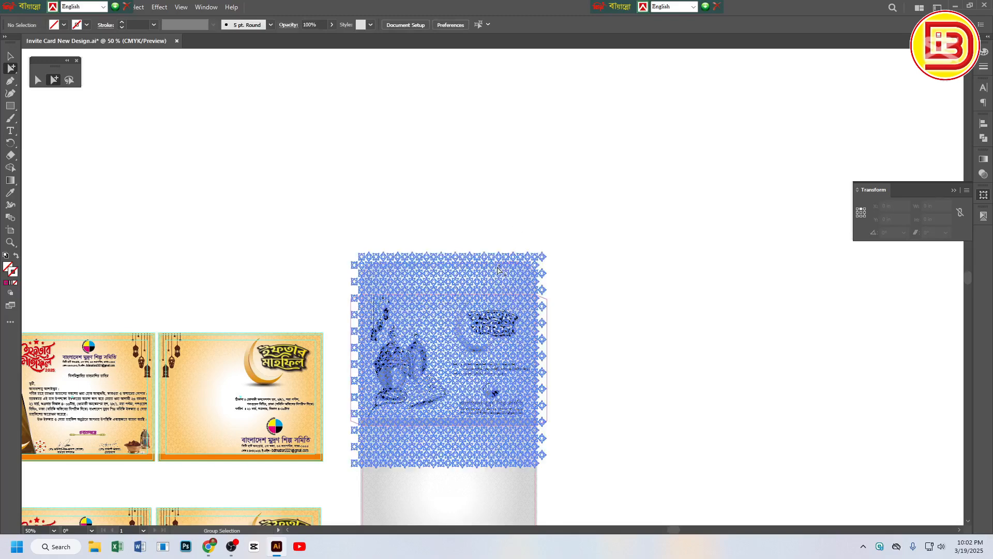
scroll(418, 257, "up", 4)
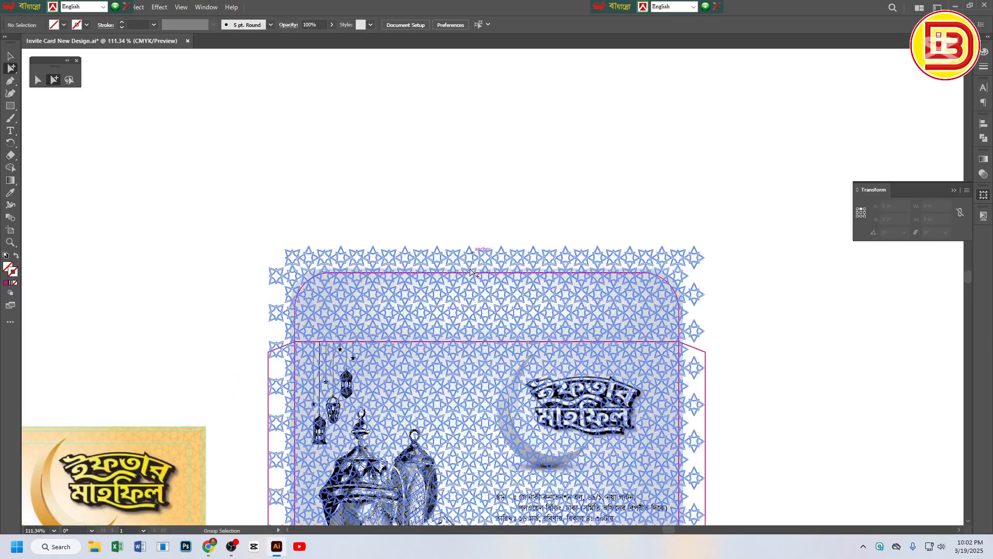
left_click(469, 275)
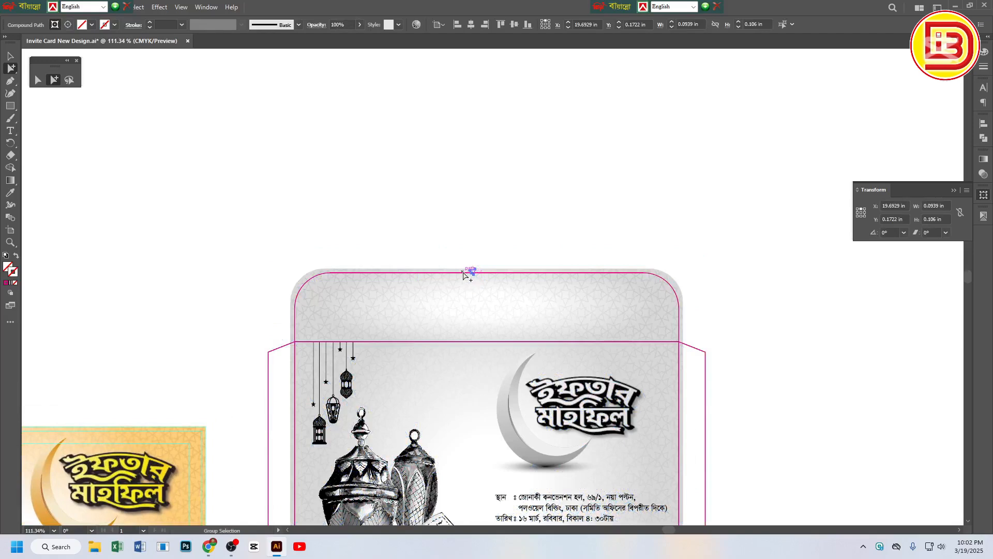
left_click(463, 273)
key("Delete")
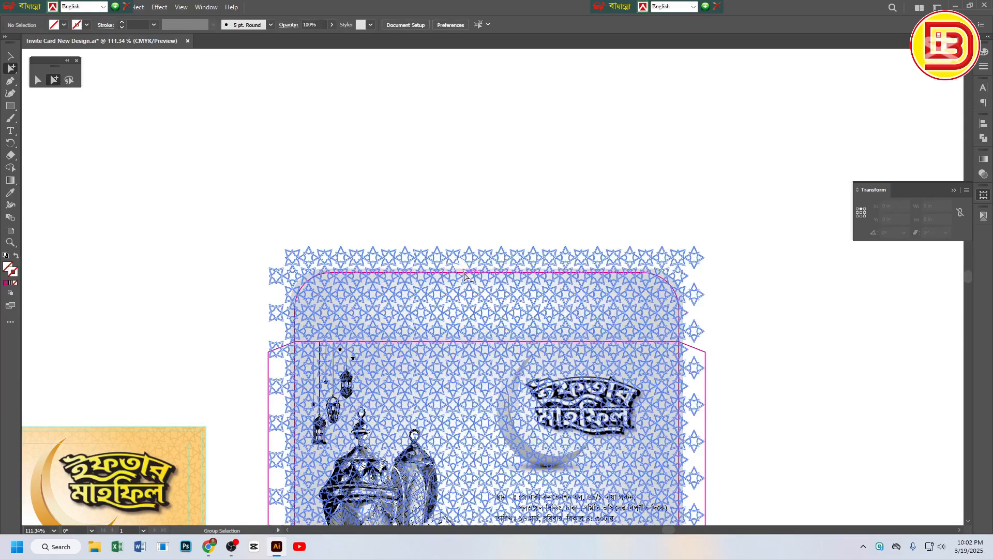
left_click(464, 274)
left_click(461, 274)
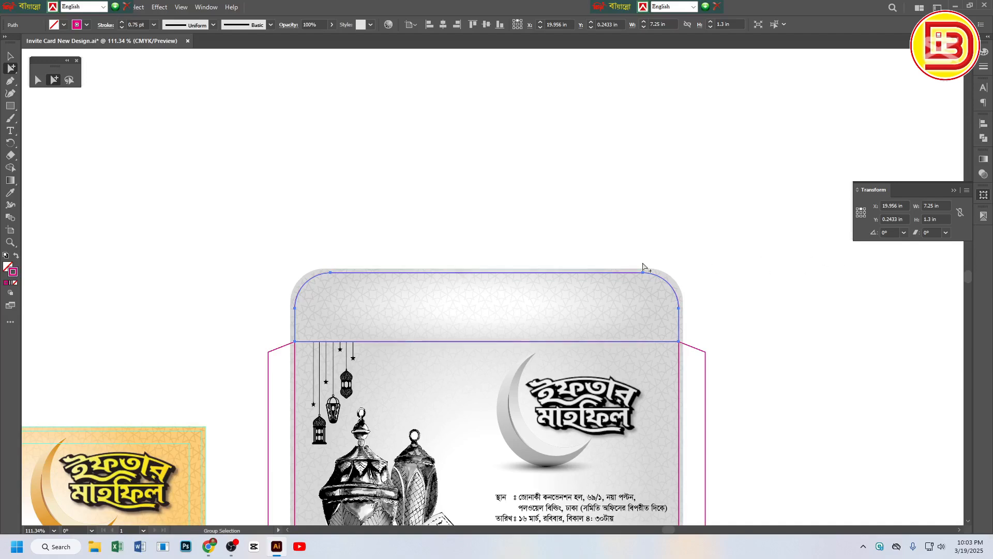
Duplicate the 5.25 in back panel above the front panel and snap it flush to the front panel's top edge
left_click(447, 337, "ctrl+alt")
left_click_drag(576, 376, 548, 166)
left_click(555, 355, "ctrl+alt")
left_click_drag(555, 355, 576, 281)
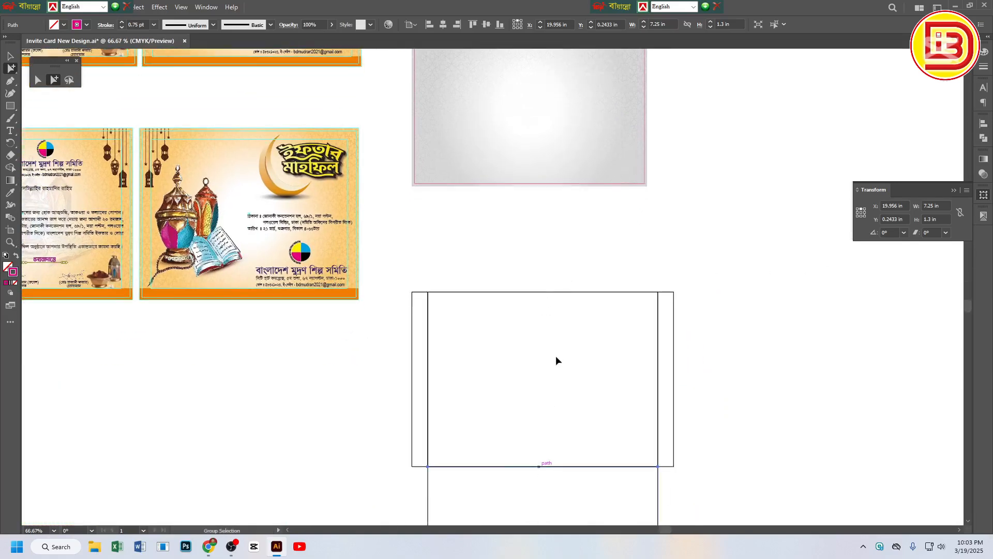
left_click_drag(556, 356, 573, 156)
left_click_drag(571, 124, 572, 127)
left_click_drag(595, 168, 595, 169)
scroll(658, 310, "up", 5)
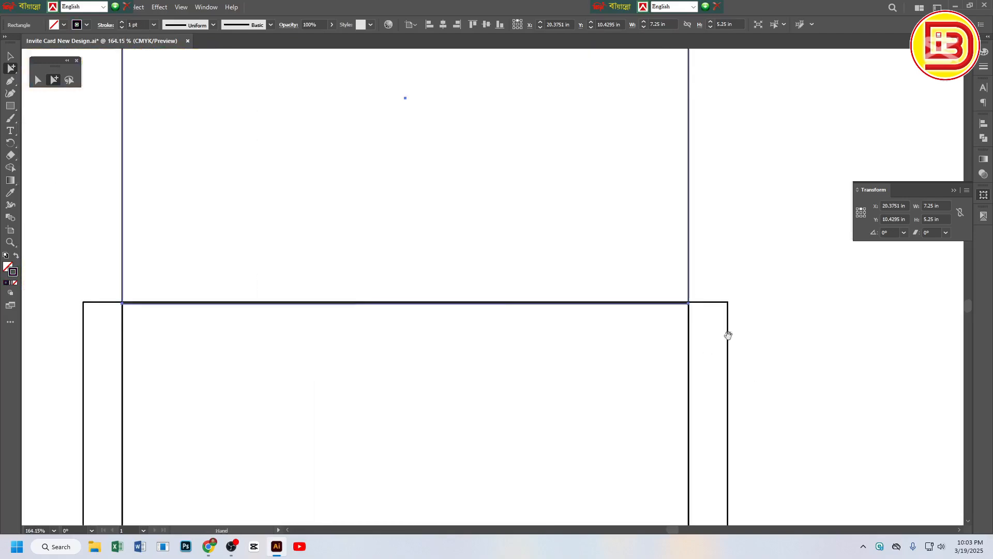
mouse_move(690, 286)
left_mouse_down()
mouse_move(690, 274)
mouse_move(680, 303)
left_mouse_up()
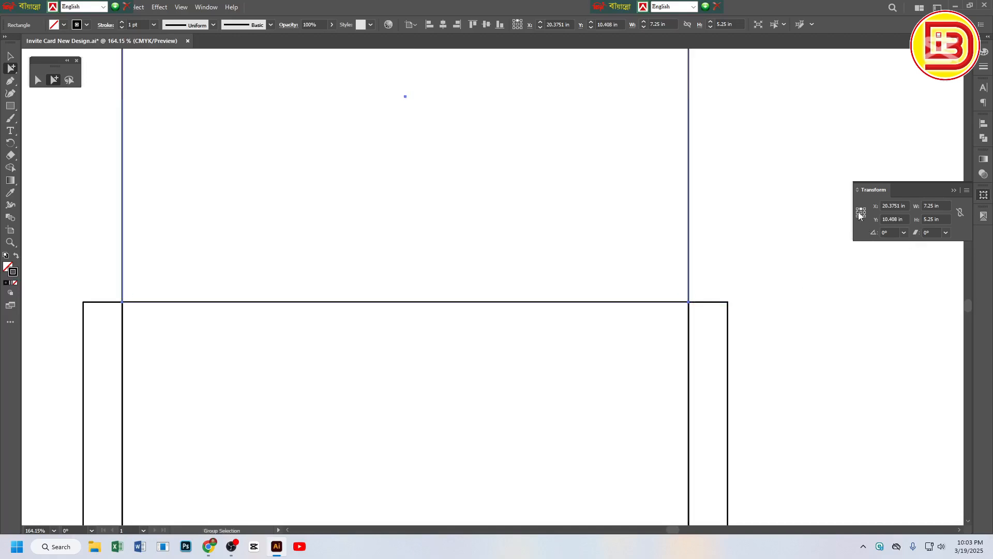
Reduce the upper copy's height to 1.25 in with its bottom edge fixed, forming the top flap
left_click(862, 217)
left_click(934, 219)
type("1.25")
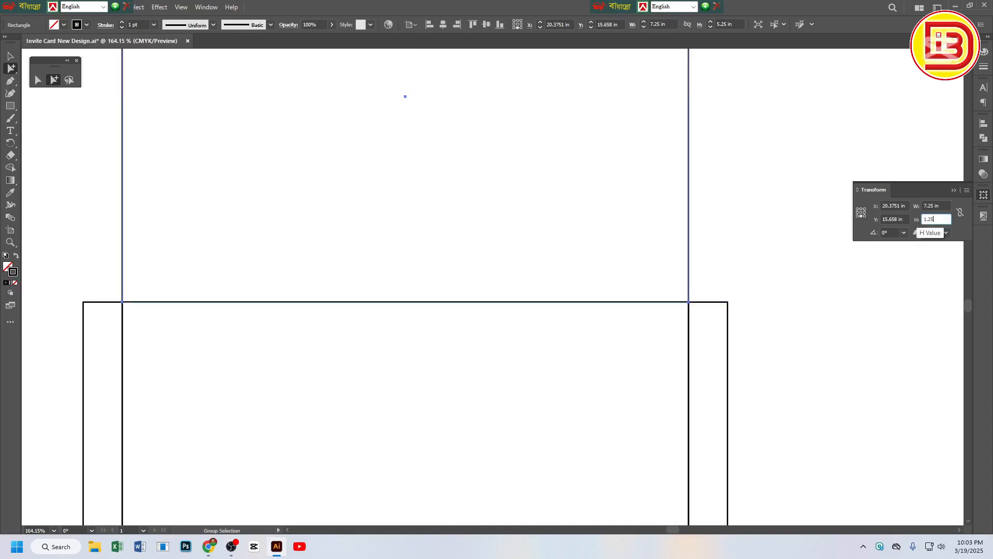
key("Return")
Round the two upper corners of the top flap to a radius of about 0.42 in
left_click(10, 55)
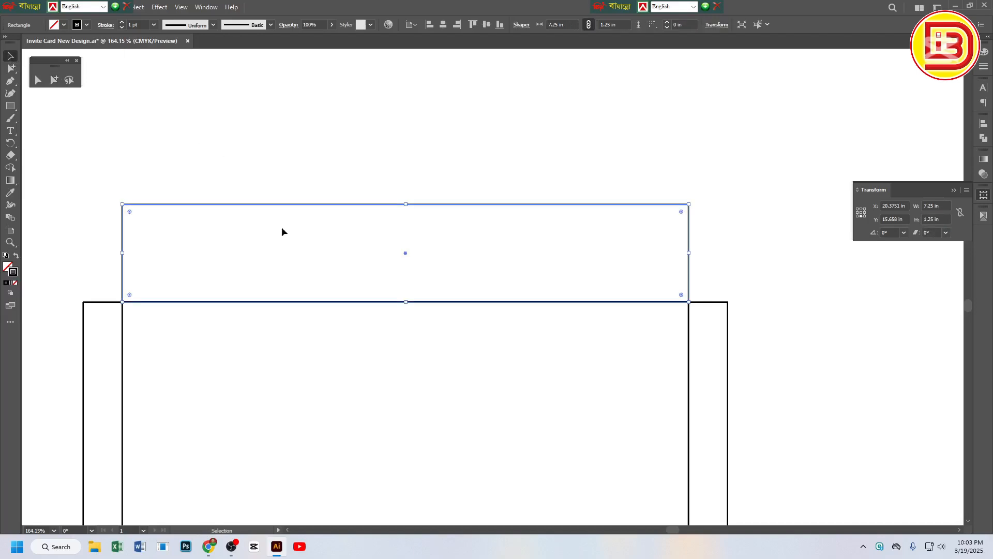
key("ctrl+minus")
key("ctrl+minus")
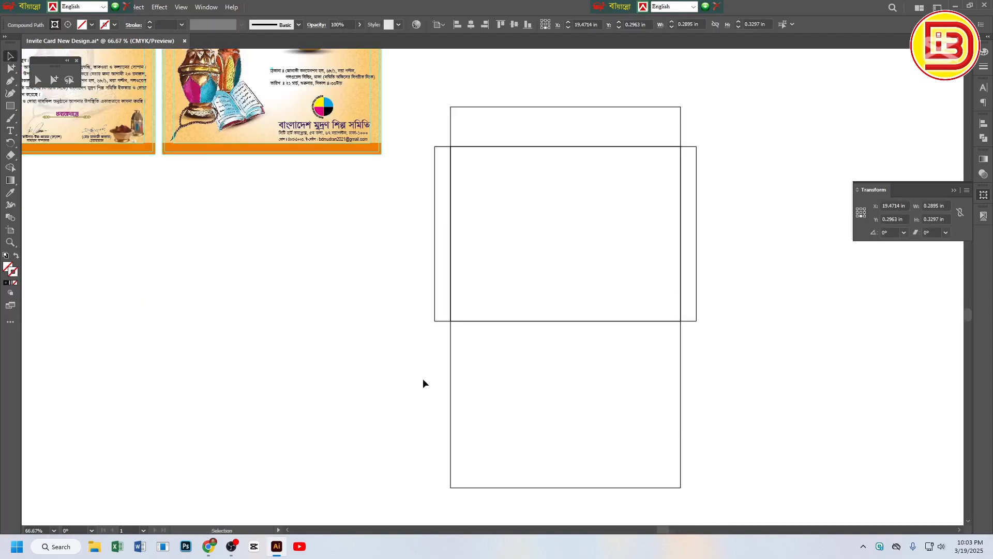
key("a")
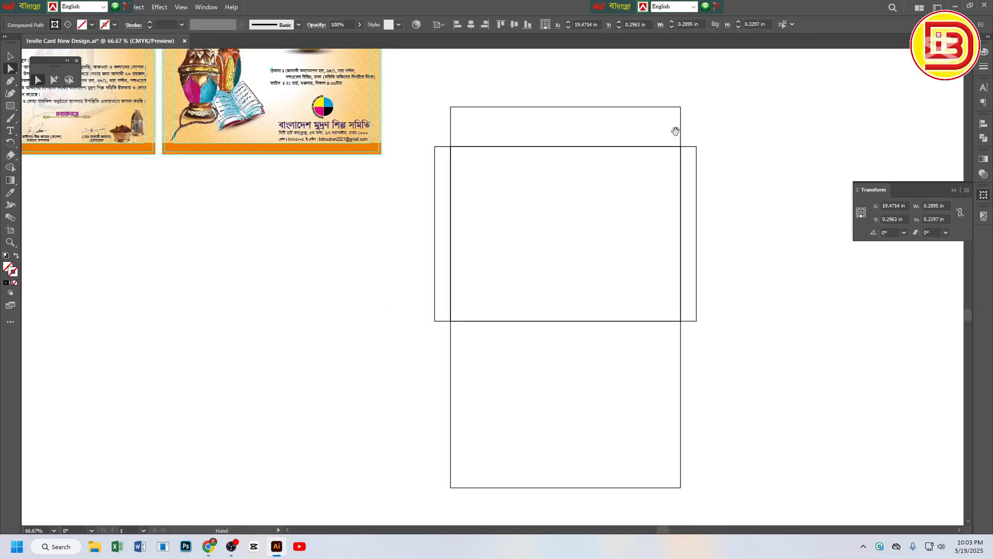
left_click_drag(433, 89, 761, 131)
left_click_drag(674, 114, 668, 123)
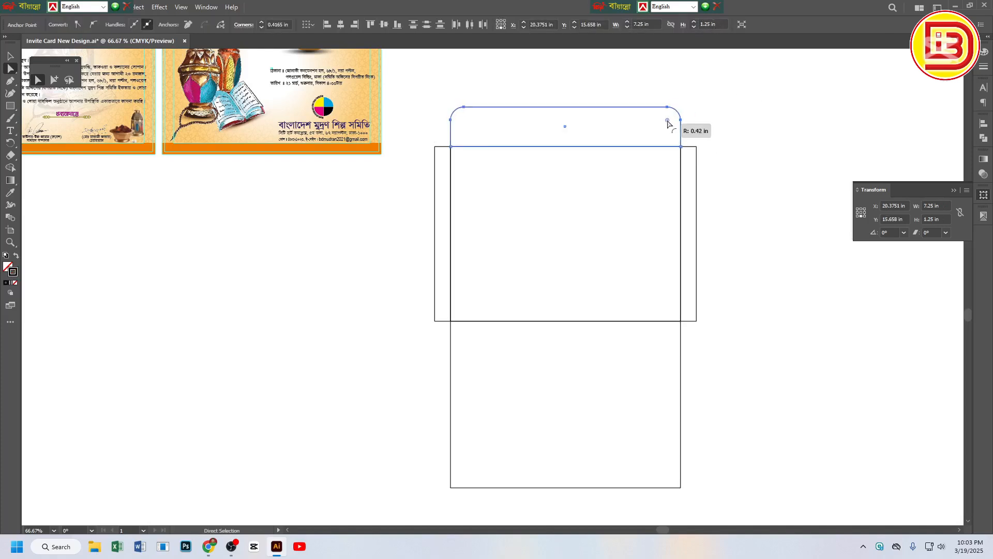
left_click(698, 143)
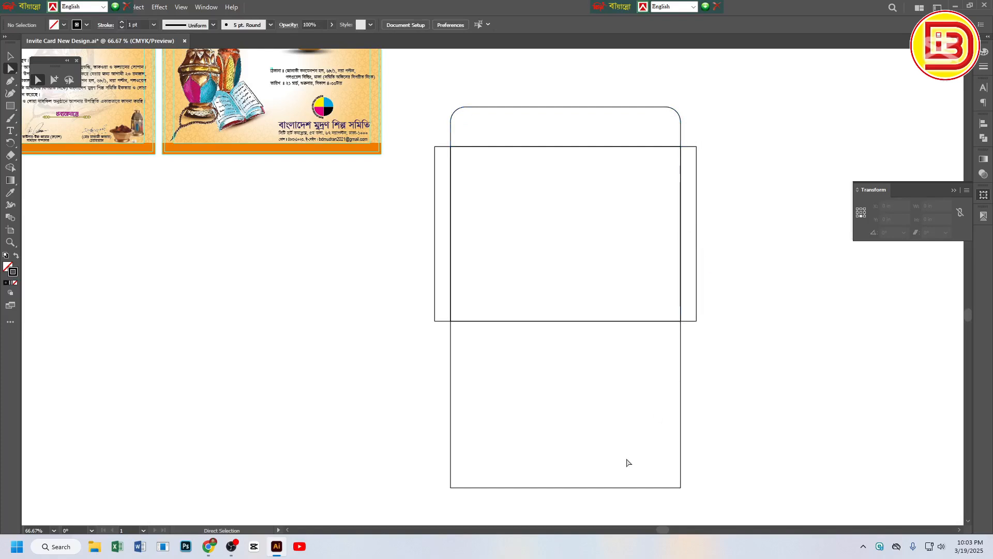
Select the left side flap's outer top corner and set the keyboard increment preference to 5 mm
scroll(634, 421, "down", 2)
left_click_drag(442, 427, 694, 468)
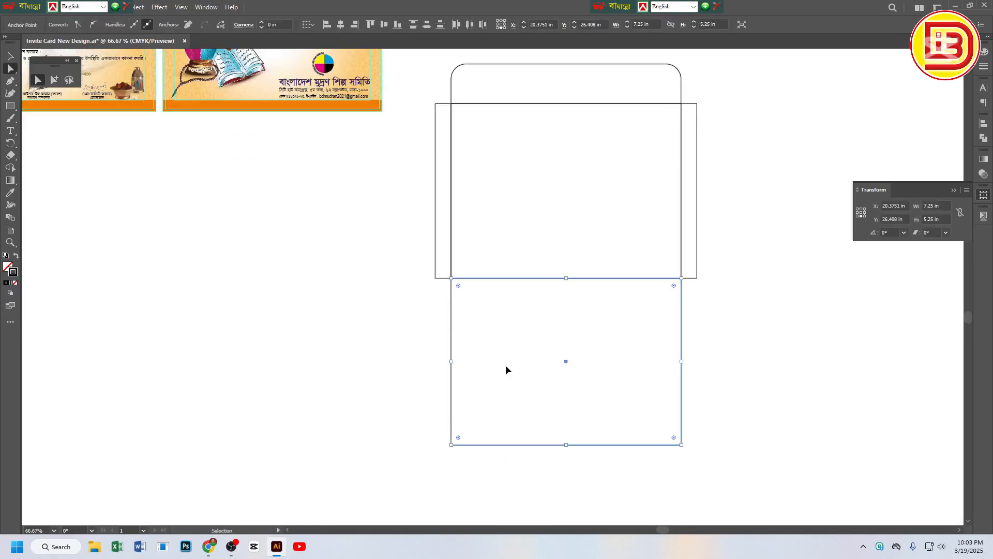
left_click_drag(428, 95, 444, 115)
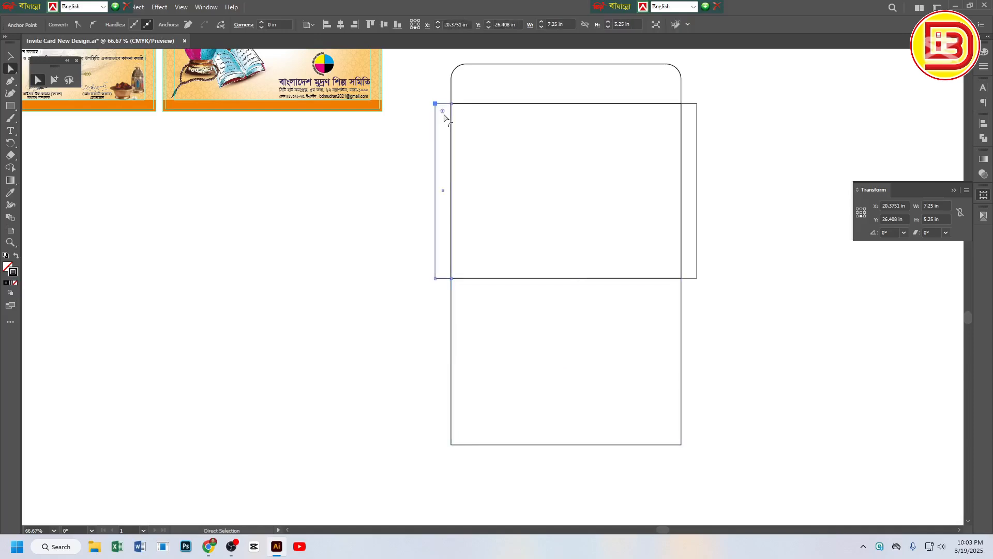
key("ctrl+k")
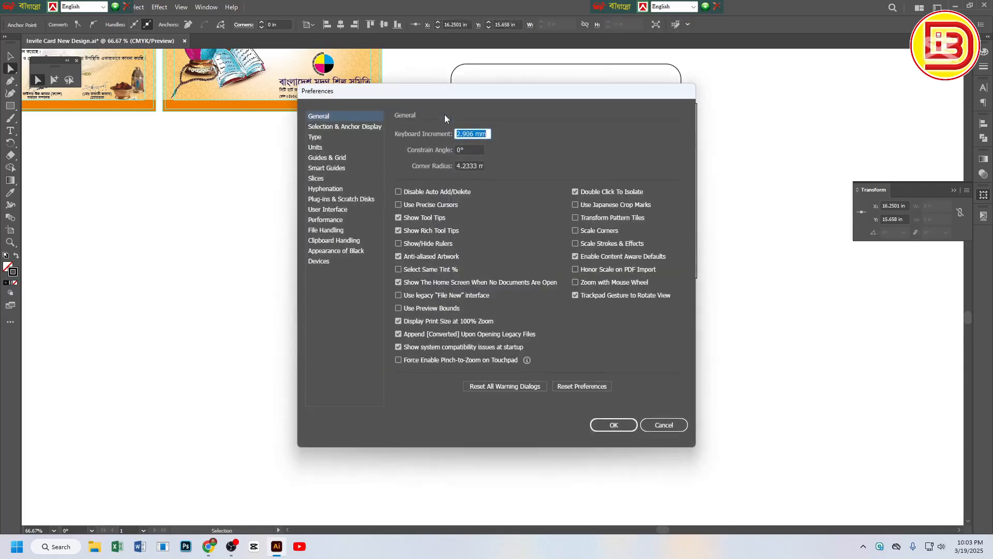
type("5")
key("Return")
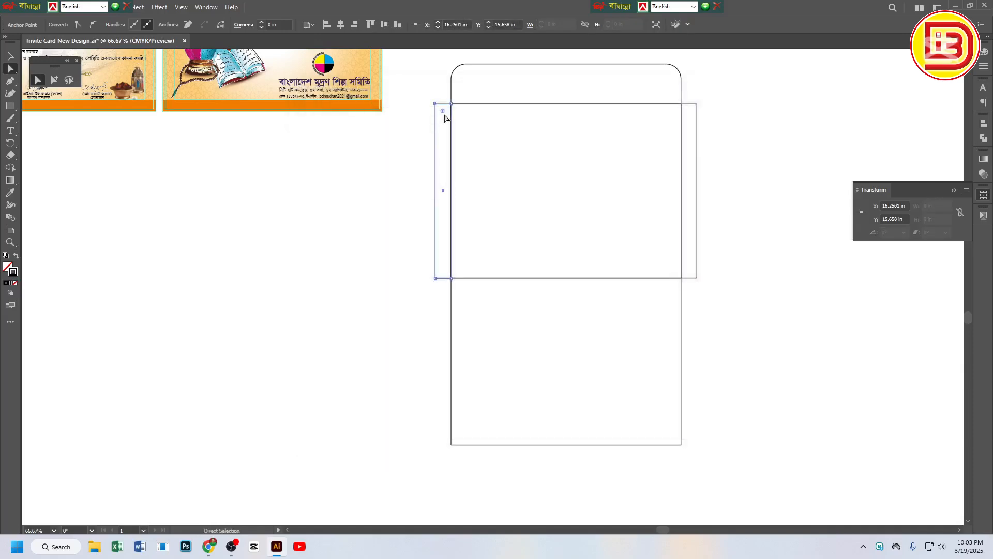
Taper both side flaps by shifting their outer top corners down and outer bottom corners up by 5 mm each
key("Down")
left_click_drag(405, 225, 441, 307)
key("Up")
left_click_drag(731, 314, 700, 267)
key("Up")
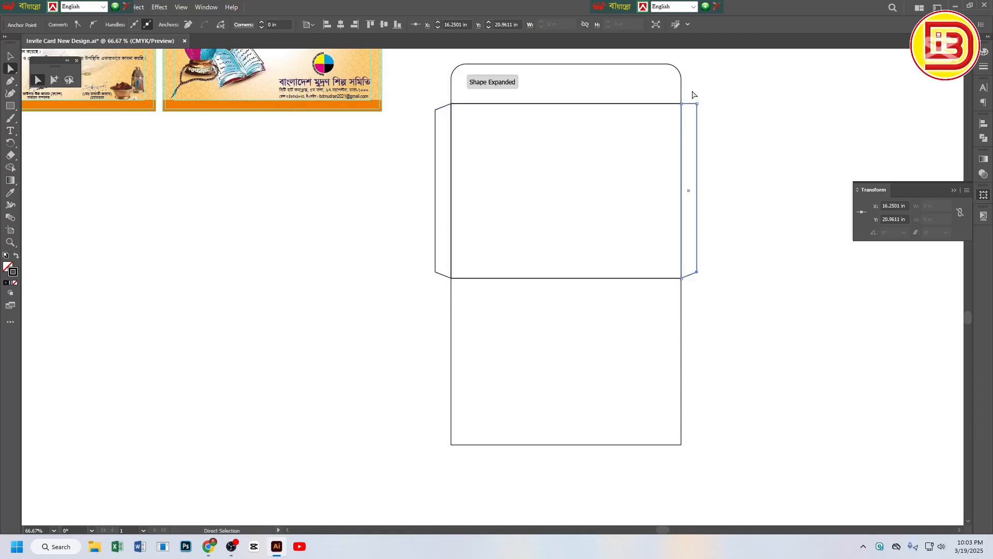
left_click_drag(694, 94, 705, 122)
key("Down")
left_click(752, 160)
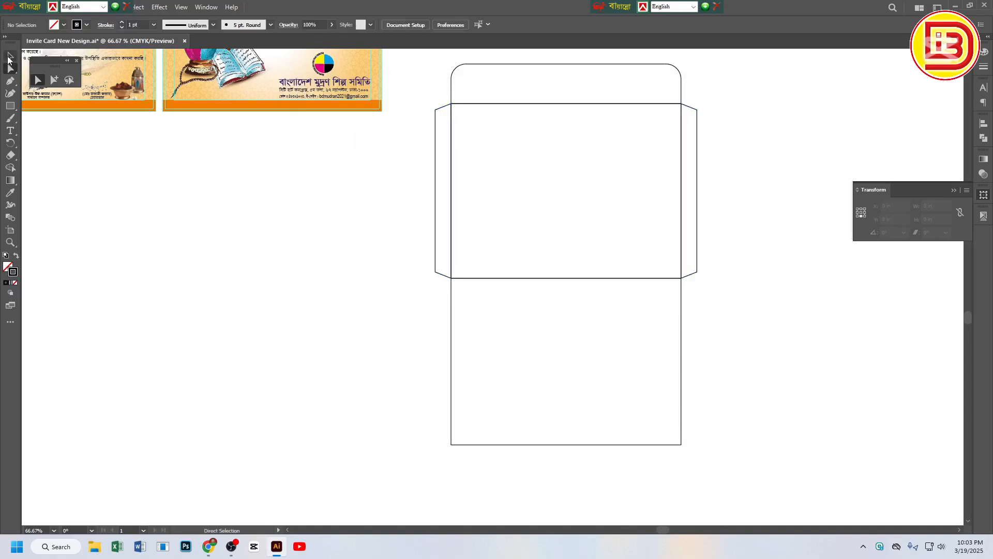
Group all the new envelope outline shapes and convert them into guides
left_click(9, 56)
left_click(542, 277, "ctrl+alt")
left_click_drag(668, 423, 417, 127)
key("ctrl+g")
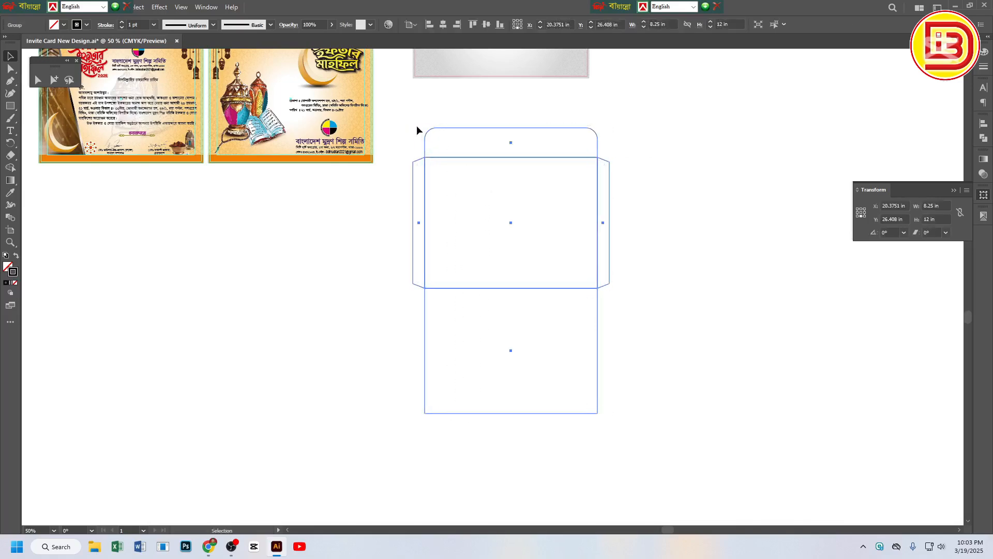
key("ctrl+5")
Copy the full front card artwork onto the envelope's front panel, aligning it with the panel's upper-left corner
left_click(539, 211, "ctrl+alt")
left_click_drag(583, 175, 621, 246)
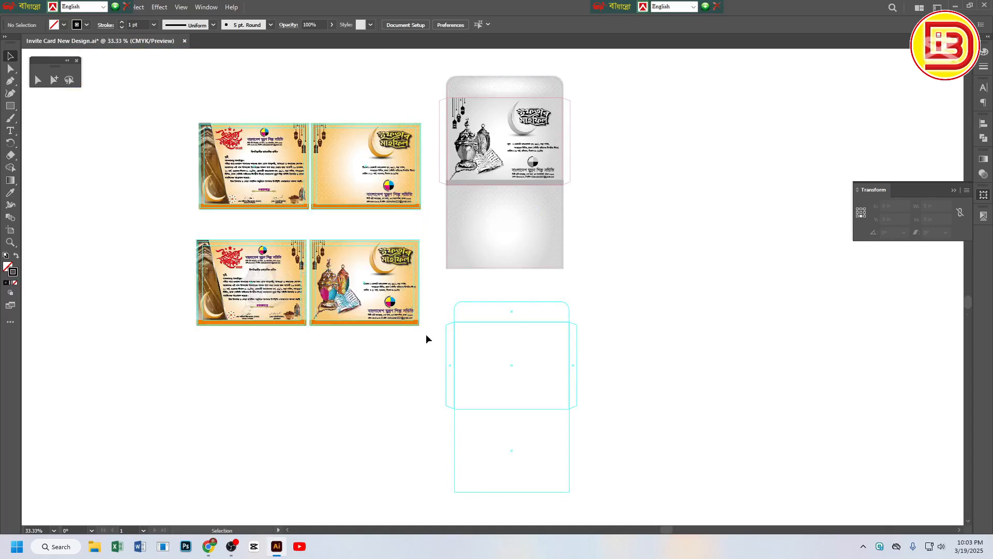
left_click_drag(426, 339, 381, 301)
left_click_drag(311, 235, 311, 234)
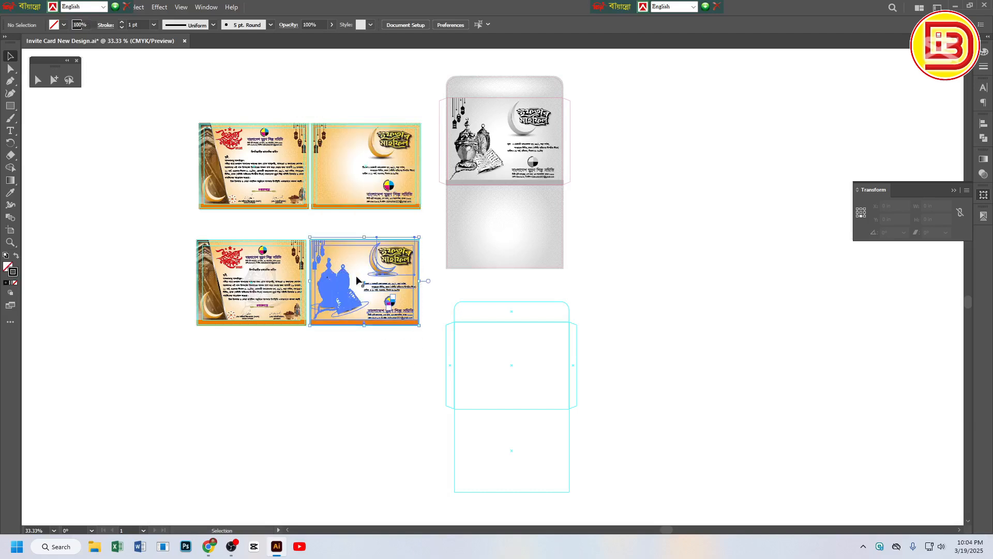
left_click_drag(367, 291, 491, 370)
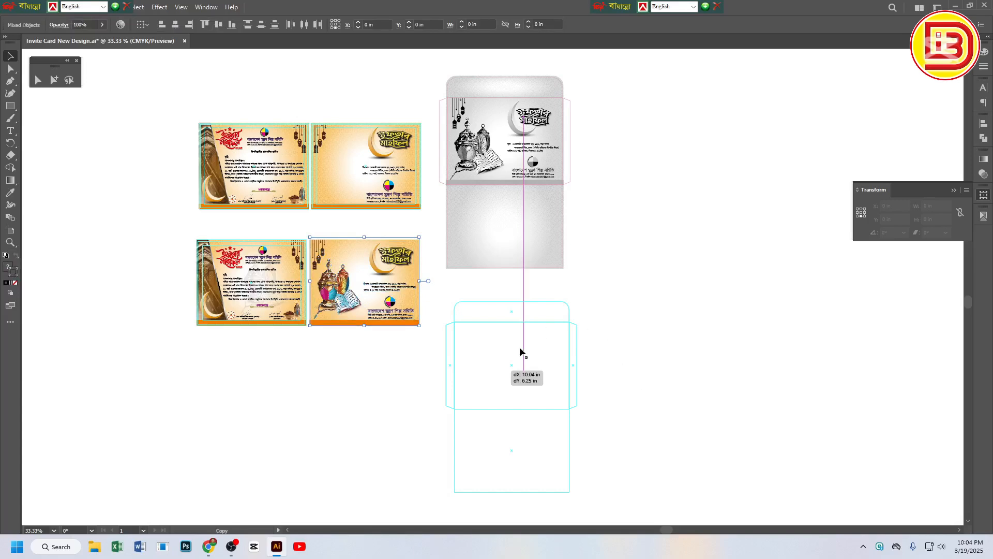
left_click_drag(520, 349, 521, 350)
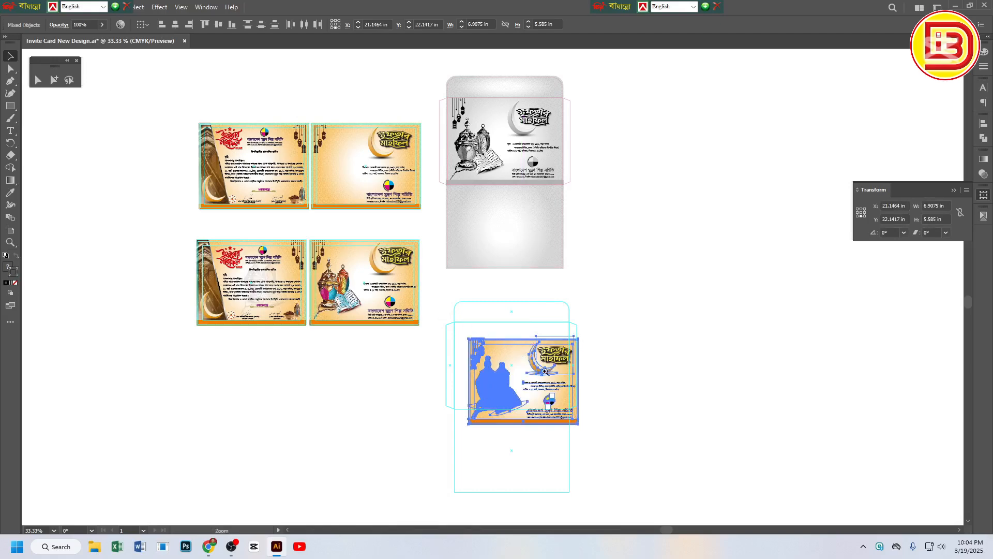
left_click_drag(446, 312, 643, 417)
left_click_drag(553, 410, 439, 232)
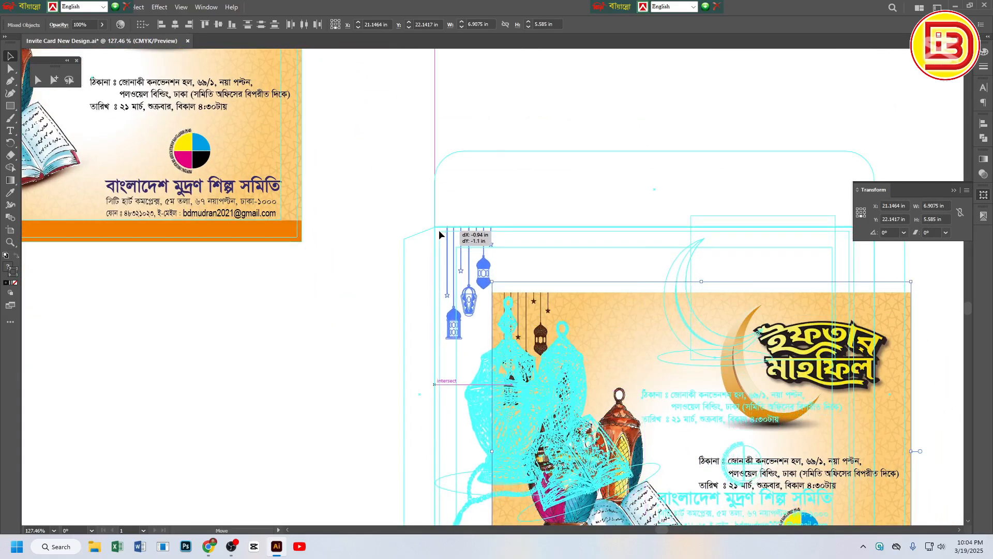
Lock the guides and stretch the copied background and orange strip to the lower-right corner of the envelope's front panel
left_click(579, 329, "ctrl+alt")
left_click(579, 329, "ctrl+alt")
left_click_drag(579, 329, 550, 265)
left_click_drag(496, 286, 644, 371)
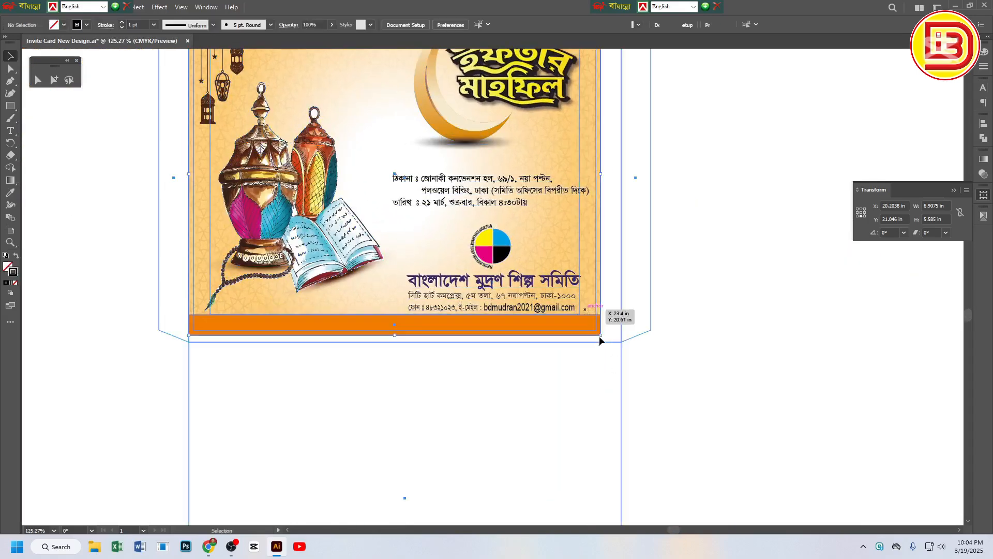
right_click(653, 364)
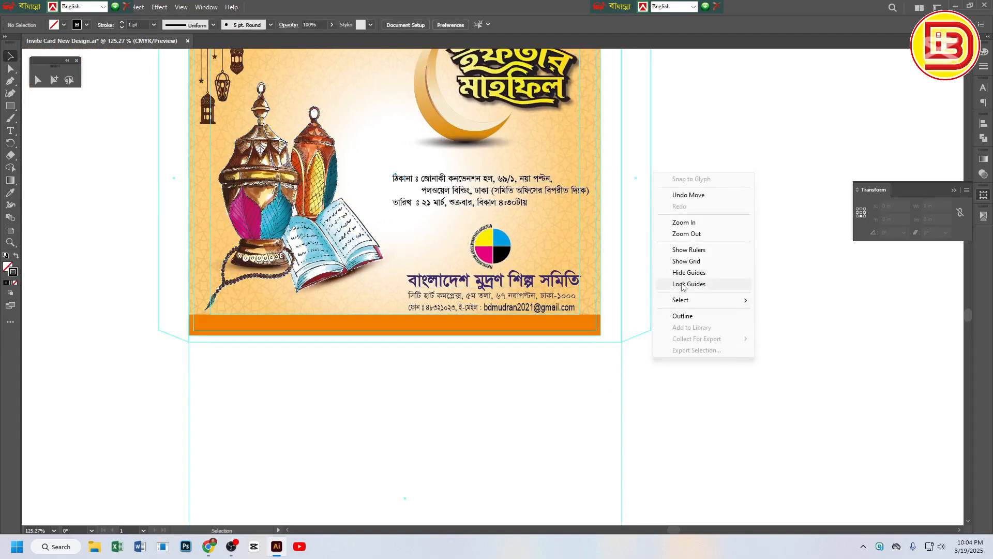
left_click(654, 365)
left_click_drag(654, 364, 631, 343)
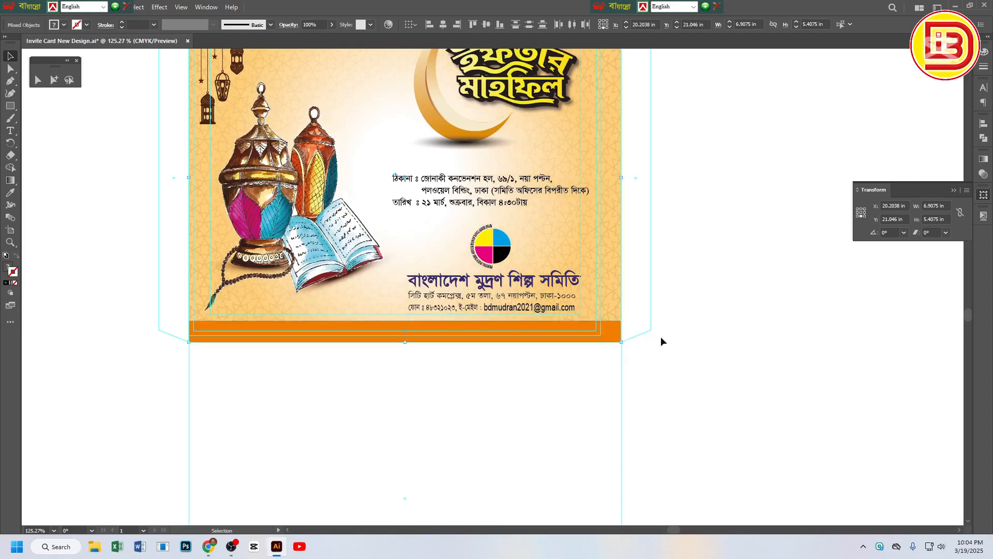
Unlock the guides and delete the leftover card guides from the copied artwork, keeping the envelope outline and background
right_click(681, 281)
left_click(711, 390)
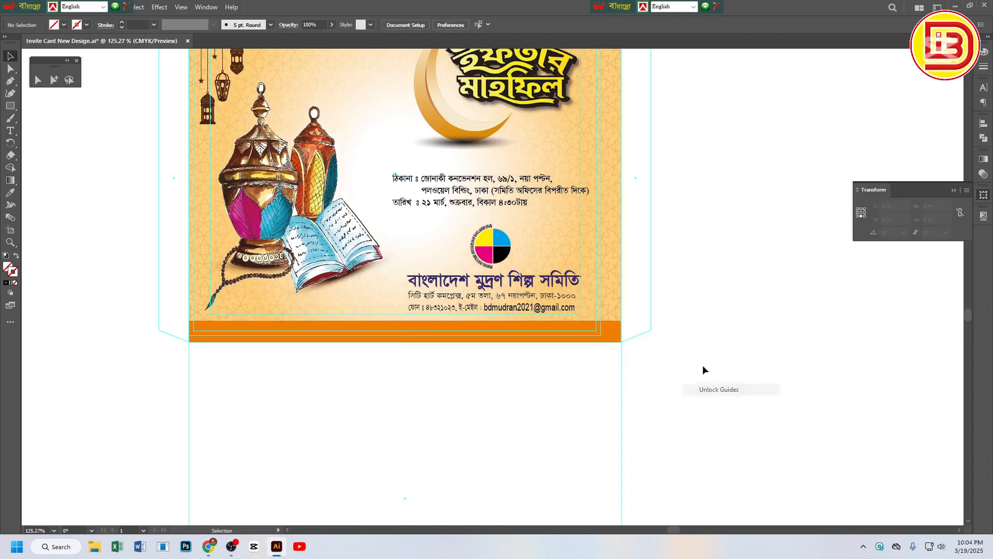
left_click(614, 342)
left_click(618, 333)
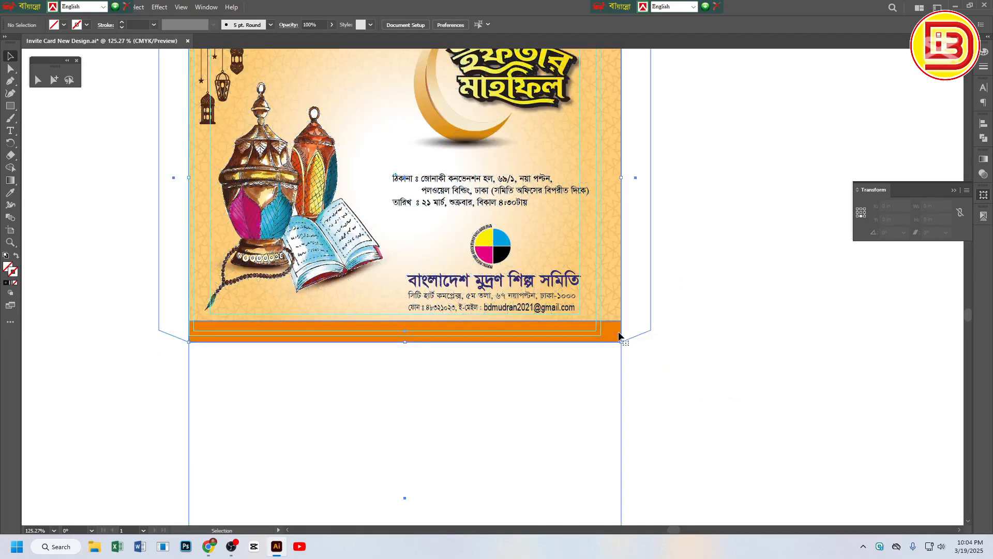
key("Delete")
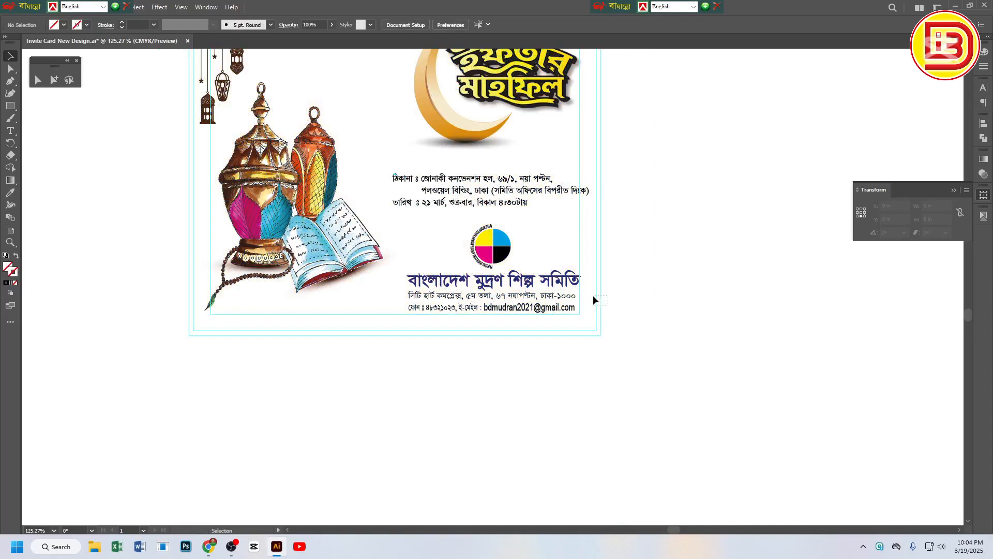
key("ctrl+z")
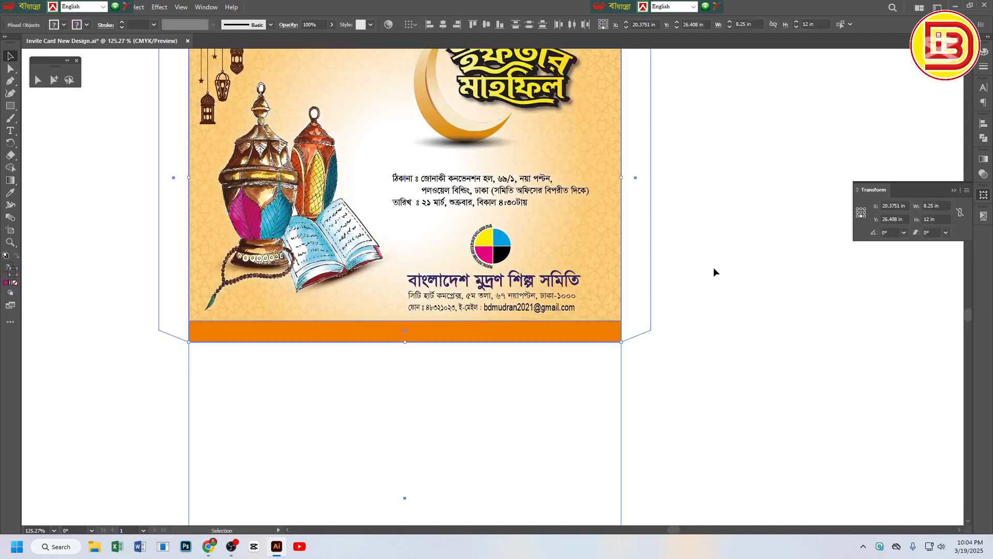
left_click(716, 271)
Shift the crescent moon with title, the venue text and the logo block together slightly right on the envelope front
left_click(499, 238)
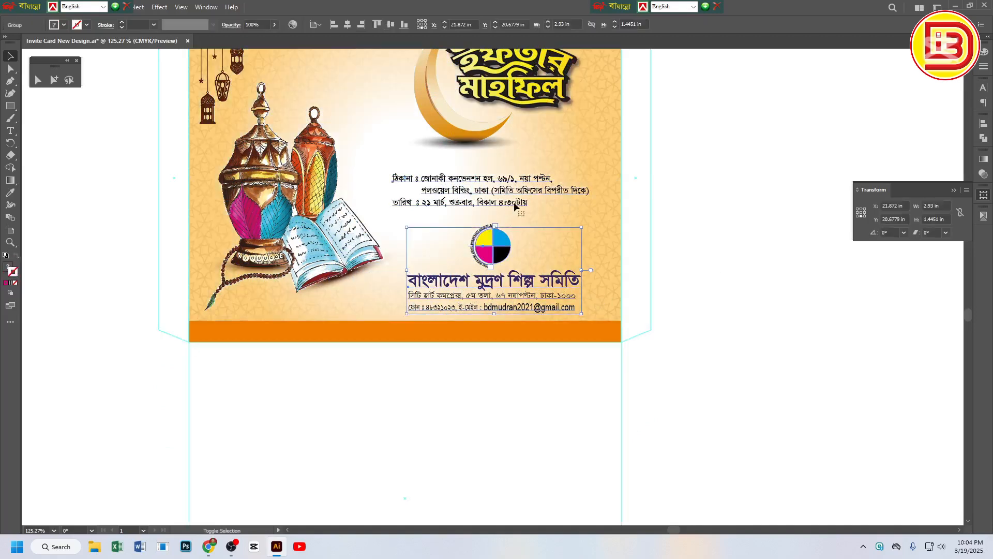
left_click(514, 202, "shift")
left_click(426, 118, "shift")
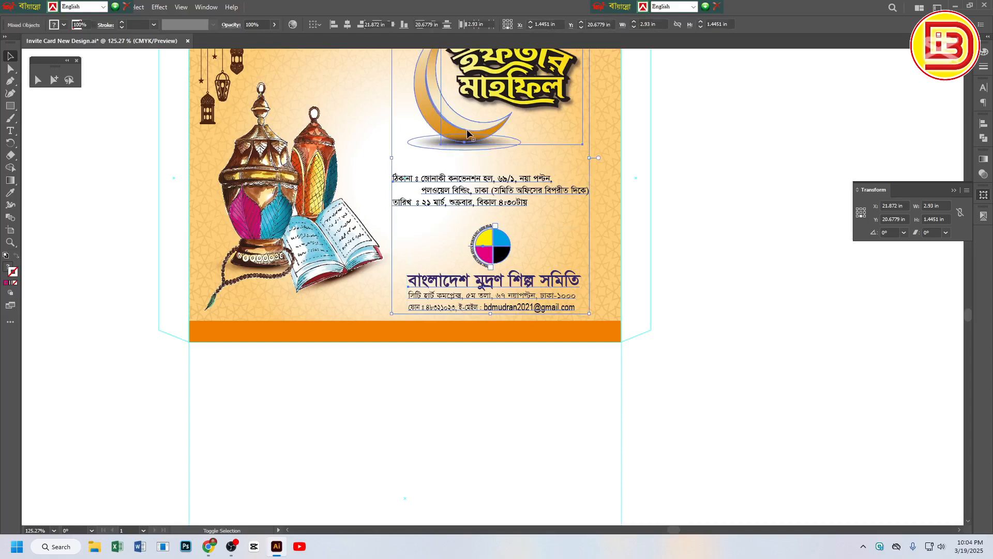
left_click_drag(469, 130, 495, 131)
left_click_drag(558, 193, 555, 191)
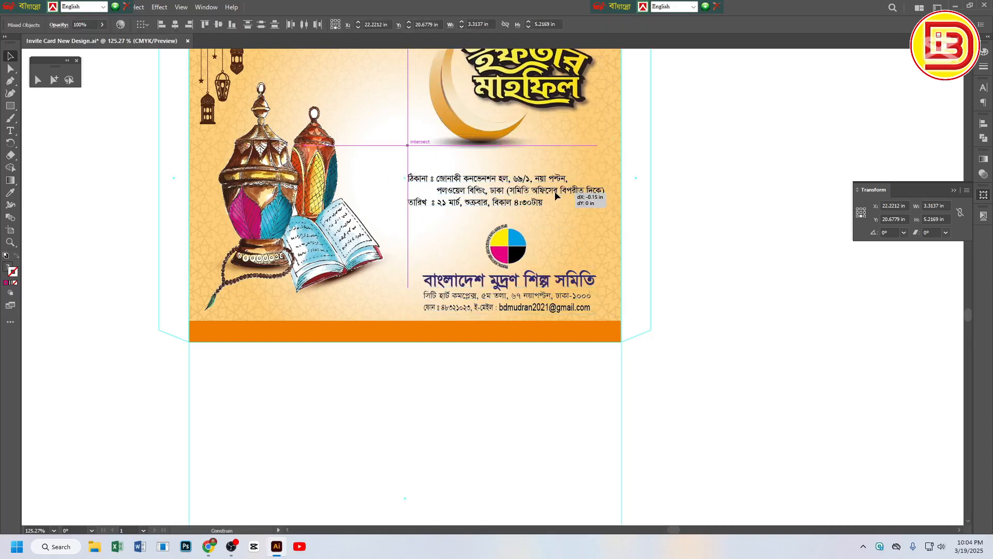
left_click(552, 230, "ctrl")
left_click_drag(486, 261, 550, 334)
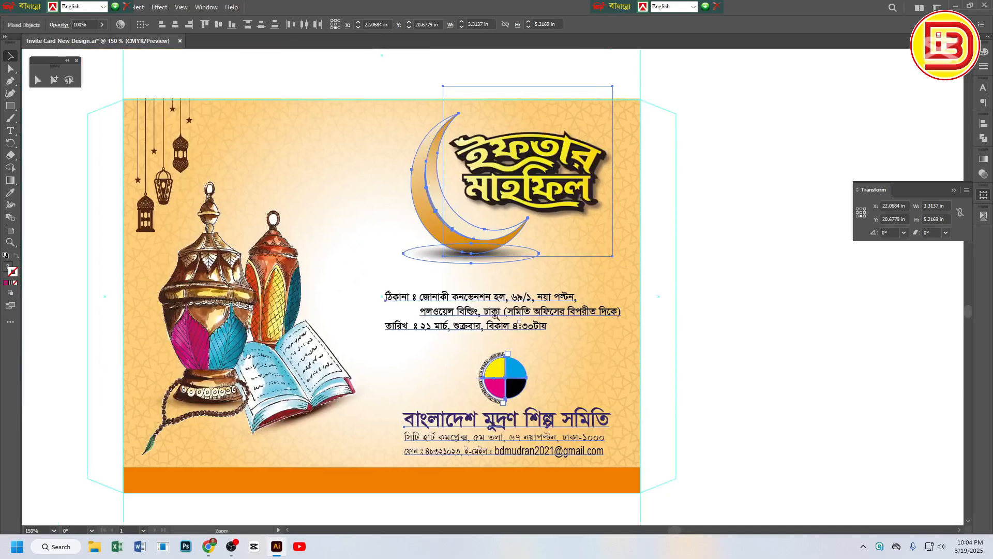
left_click(478, 313, "ctrl+alt")
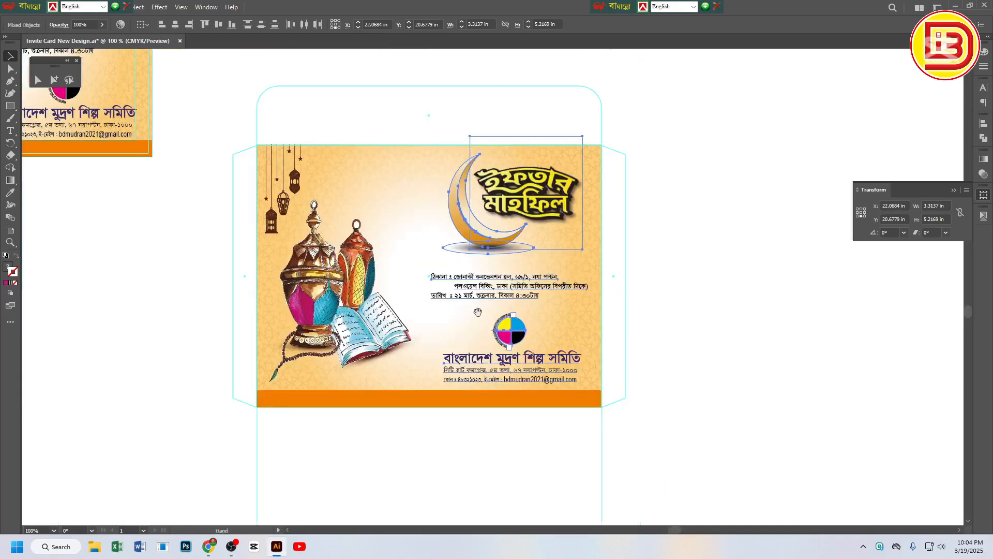
Nudge the crescent moon and the title artwork slightly down and to the right on the envelope front
left_click(669, 226)
left_click(542, 207)
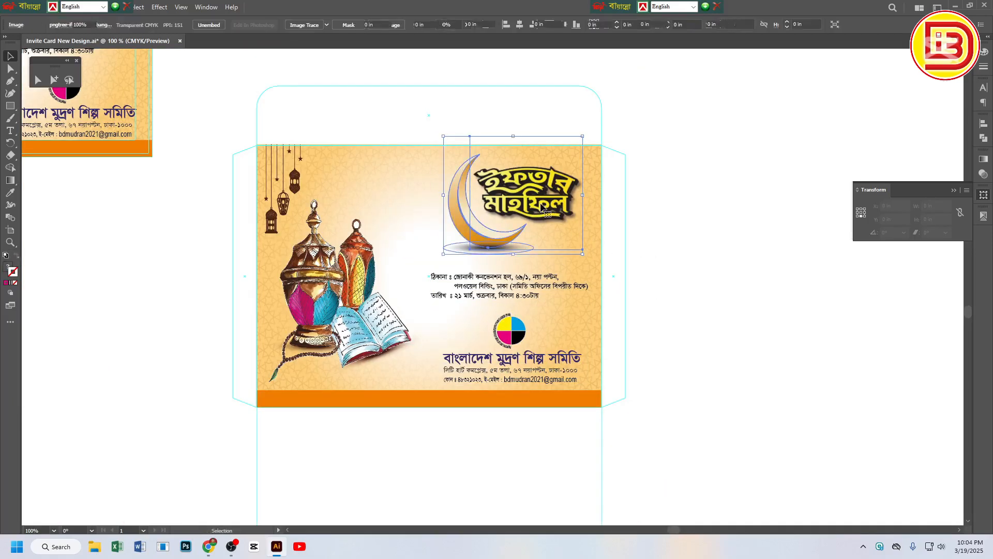
left_click_drag(543, 207, 547, 213)
left_click(682, 303)
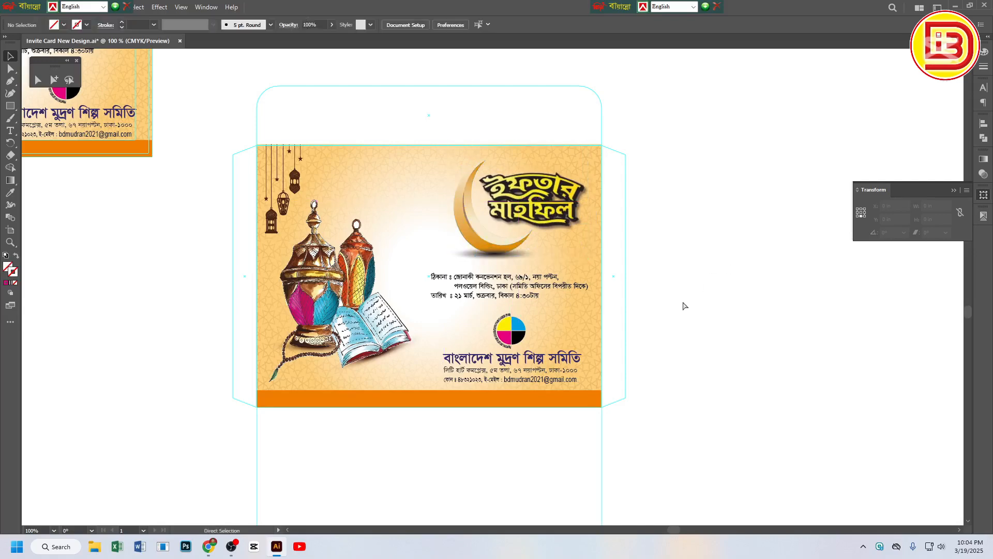
Select all artwork on the envelope's front panel and convert its colors to grayscale
left_click_drag(542, 303, 595, 205)
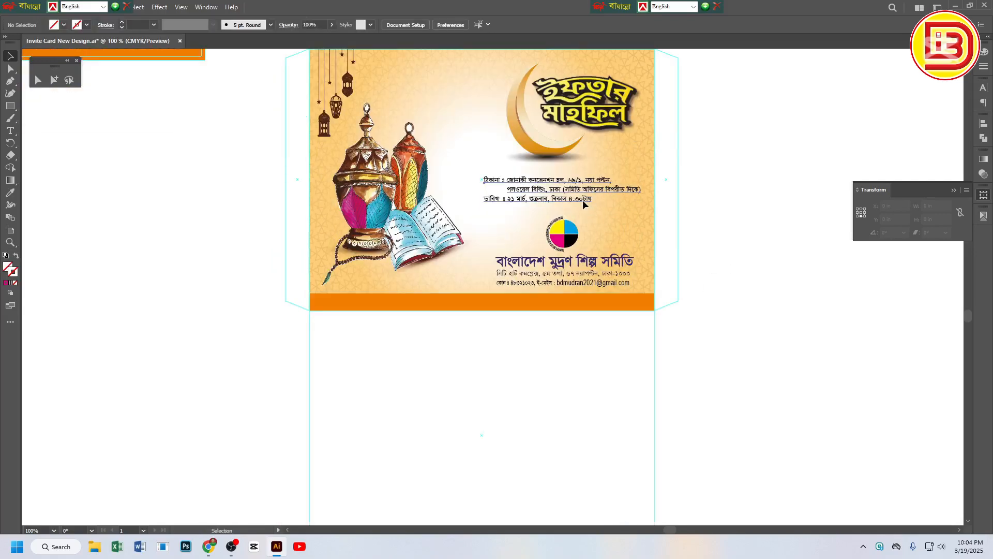
left_click(583, 202)
left_click(467, 265, "ctrl+alt")
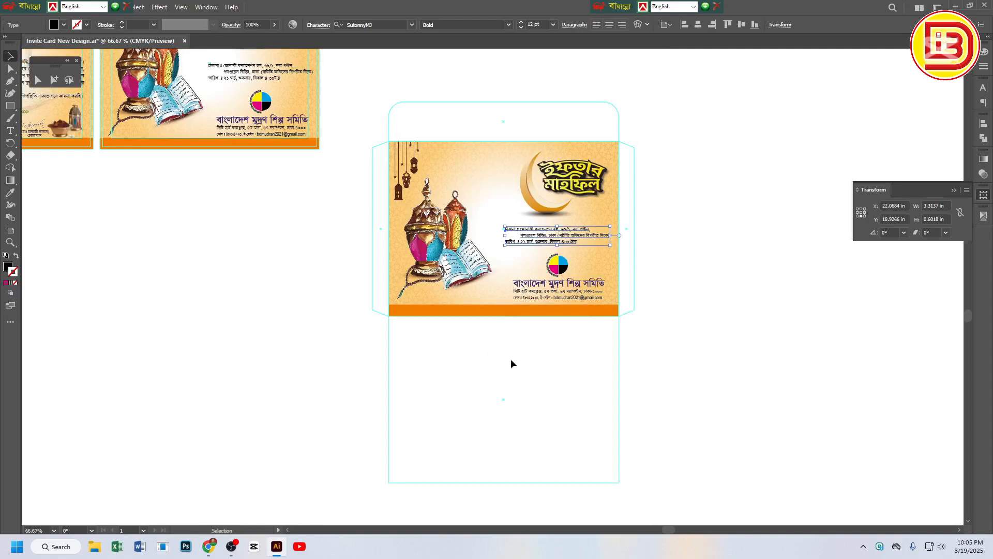
left_click_drag(656, 361, 385, 114)
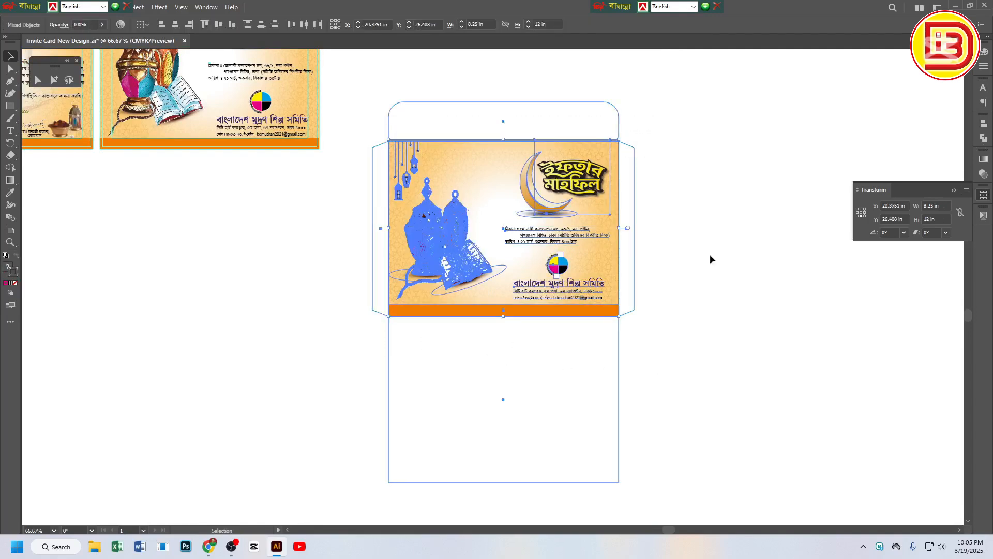
left_click(74, 13)
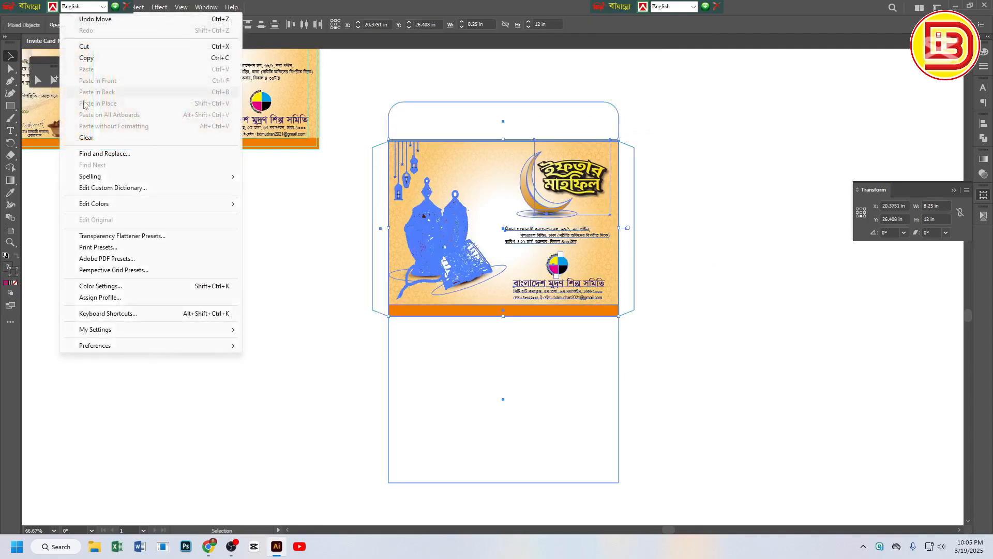
mouse_move(104, 205)
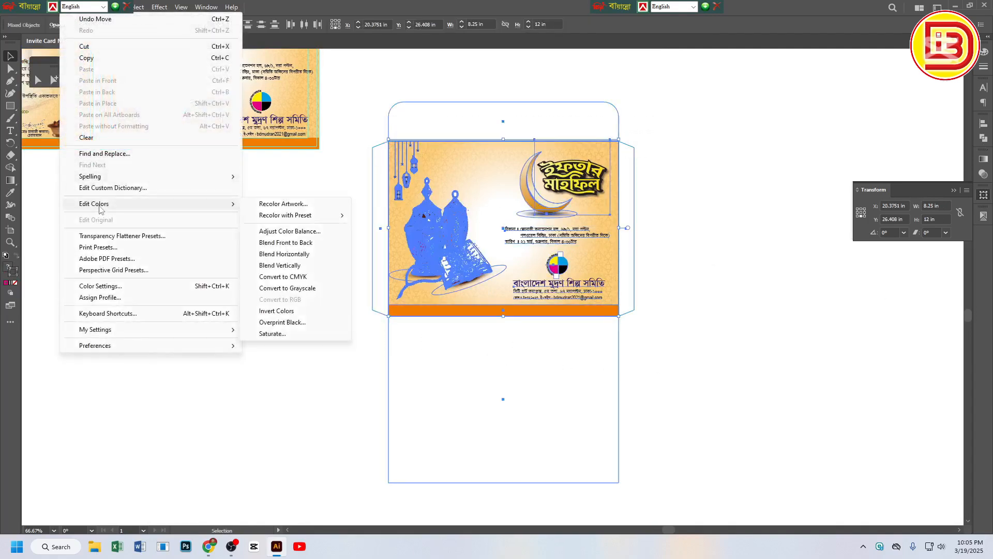
left_click(287, 289)
left_click(722, 258)
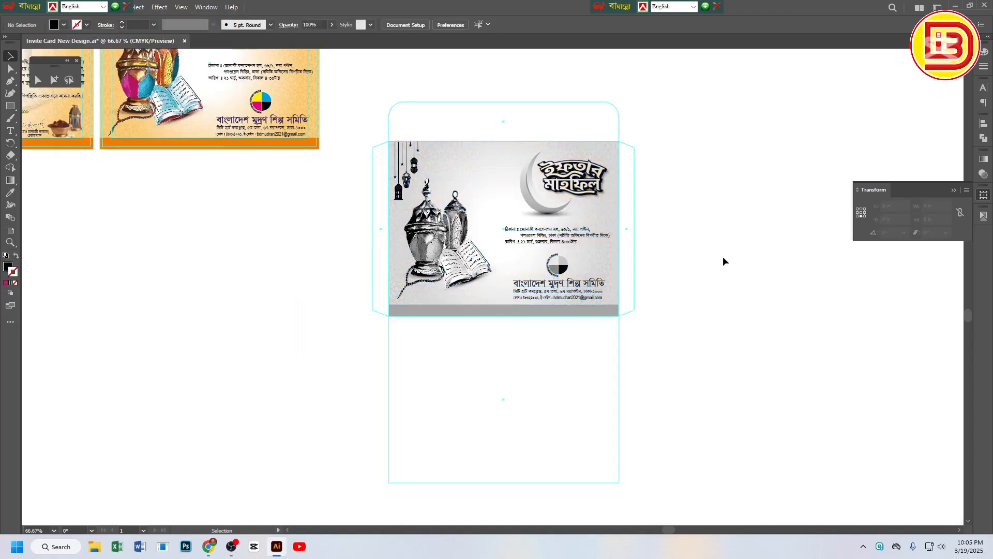
Check the envelope's color separations in overprint preview by hiding the Black plate, and restore all CMYK plates
key("space")
left_click(986, 220)
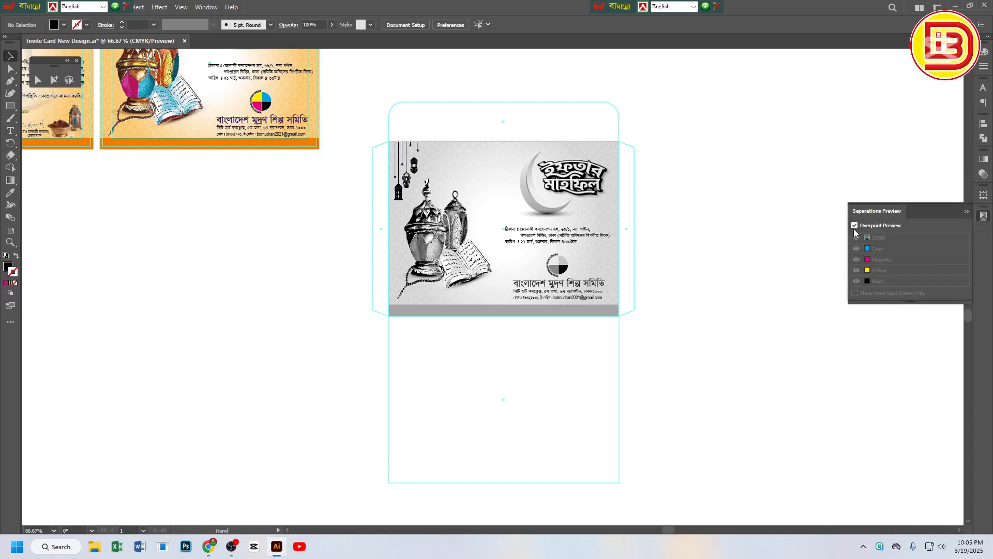
left_click(857, 281)
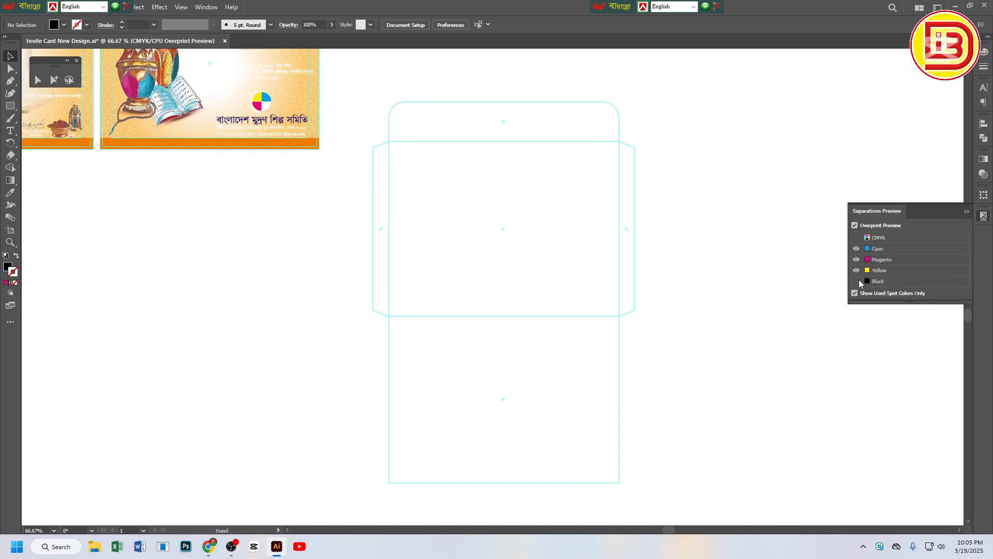
left_click(856, 238)
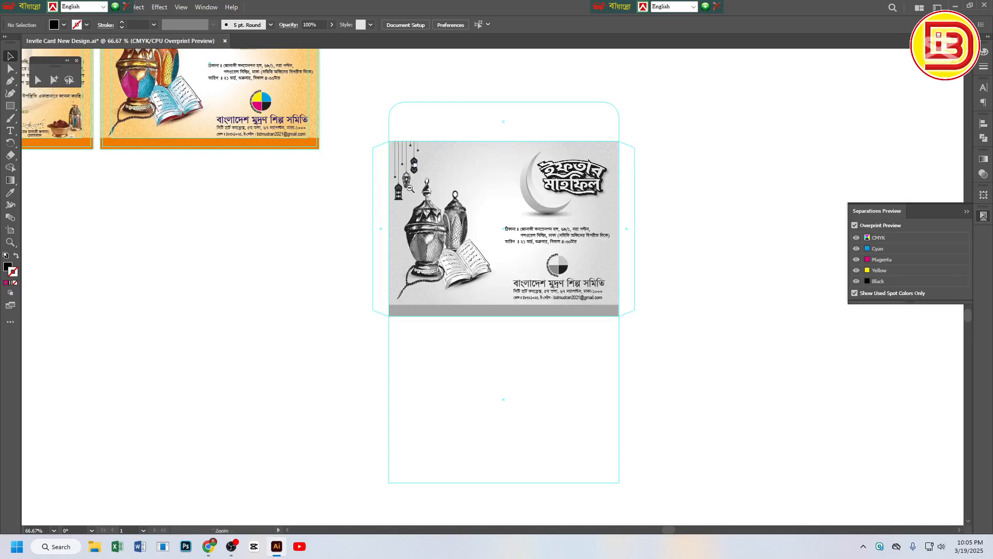
Select the envelope outline group around the grayscale artwork and apply Make Guides to it
left_click(416, 197, "ctrl+alt")
left_click(416, 198, "ctrl+alt")
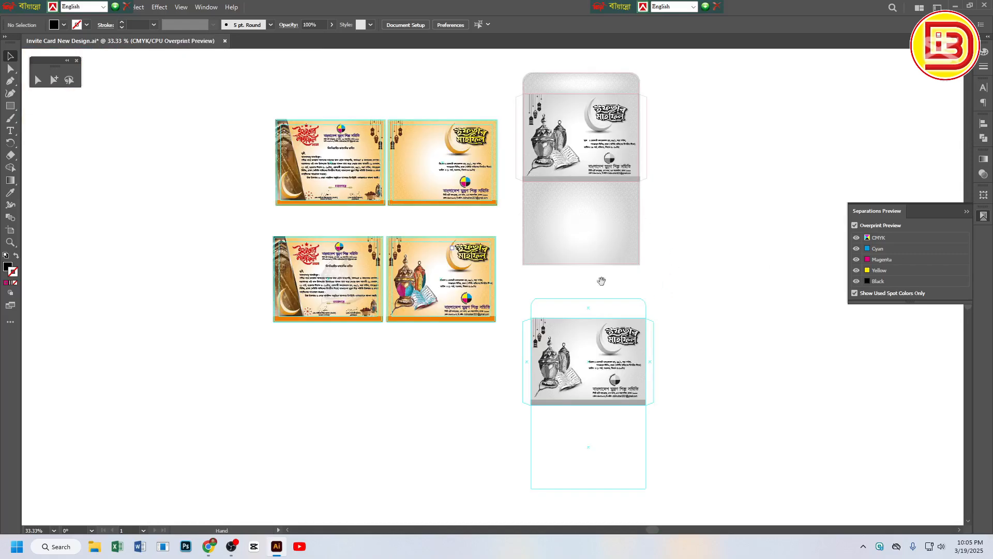
left_click_drag(692, 284, 670, 228)
left_click_drag(660, 439, 498, 365)
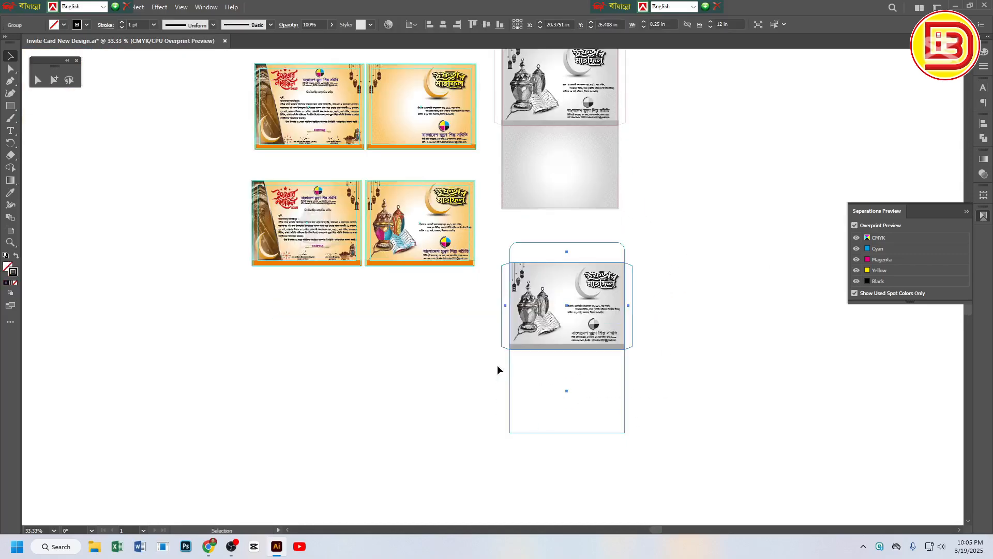
key("ctrl+5")
Lock the envelope guides so that only the front panel's artwork can be selected
left_click(524, 350, "ctrl")
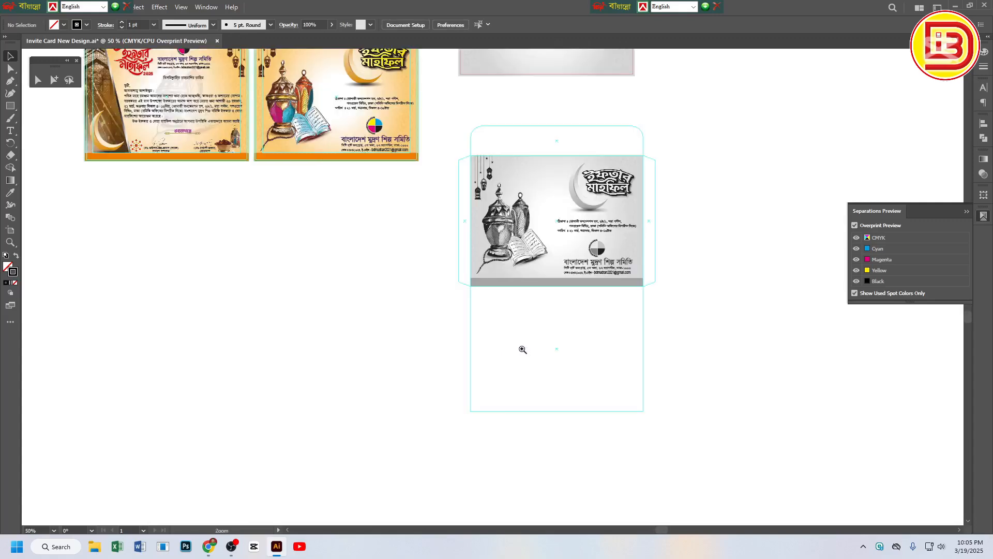
left_click(524, 347, "ctrl")
left_click_drag(547, 119, 546, 207)
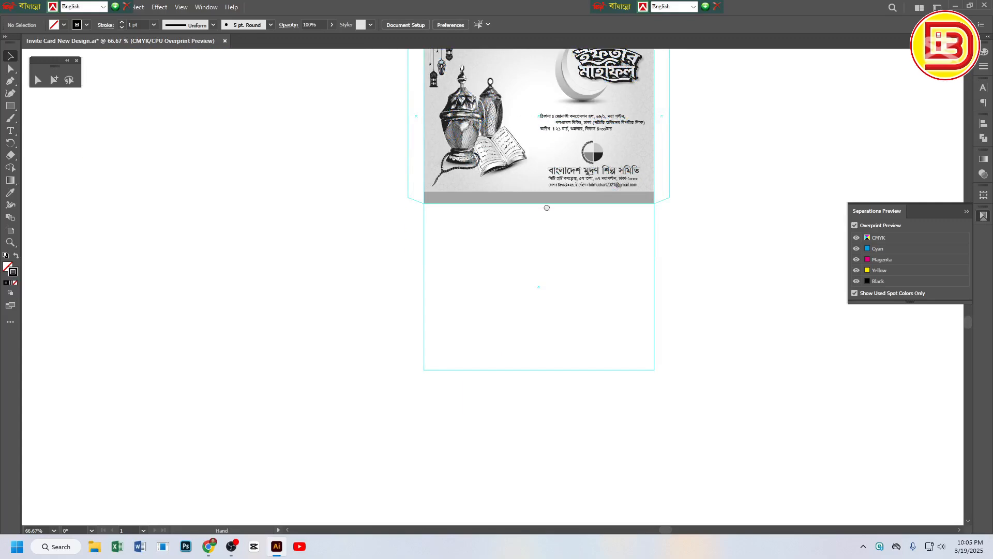
left_click(516, 129)
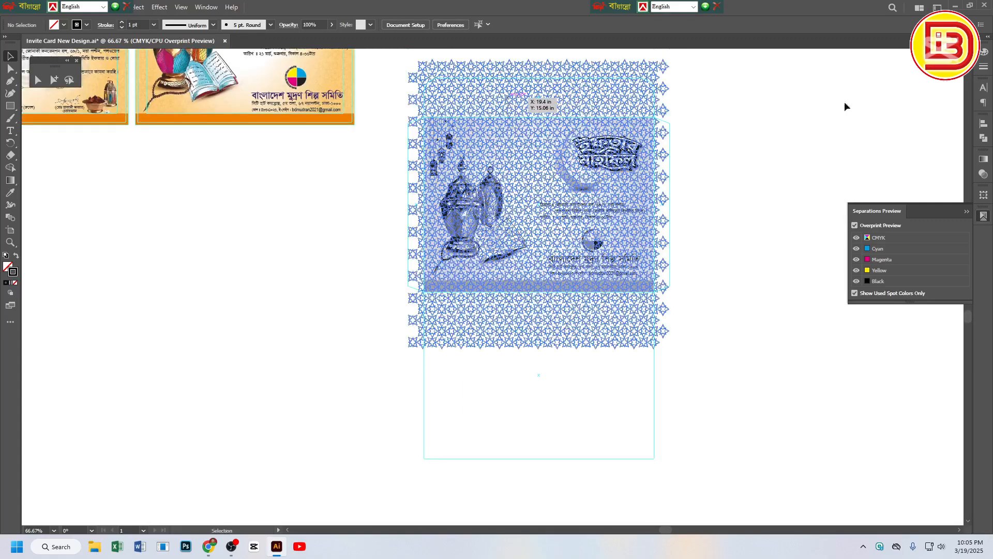
right_click(753, 118)
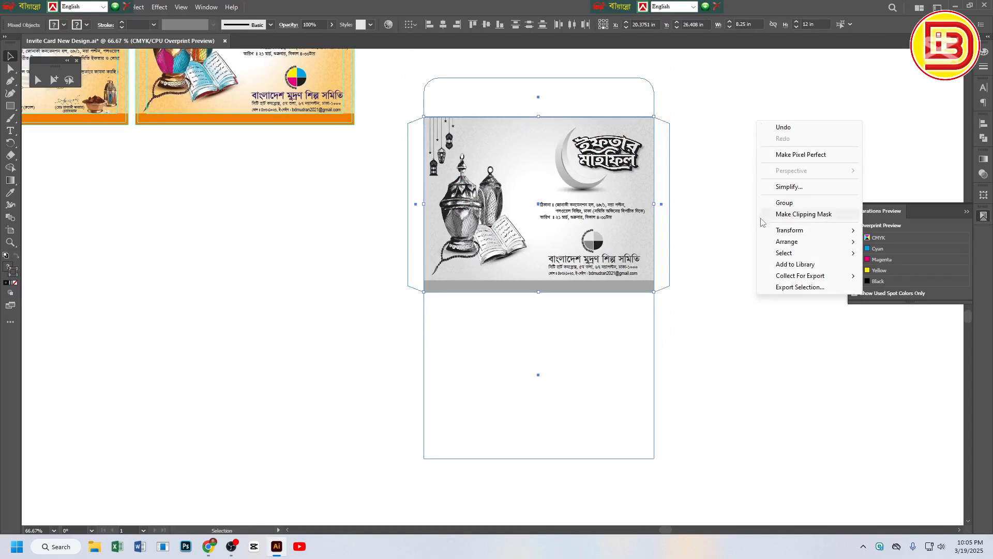
left_click(720, 199)
right_click(721, 200)
left_click(756, 312)
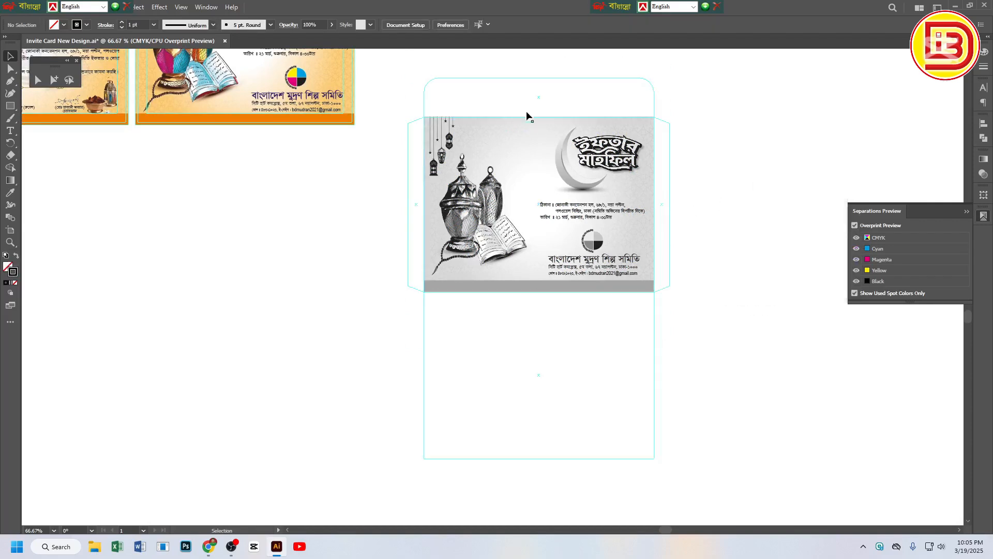
Copy the front panel's grayscale background onto the back panel and resize it to about 7.45 by 5.37 in, slightly past the side and lower guides
left_click_drag(485, 128, 537, 458)
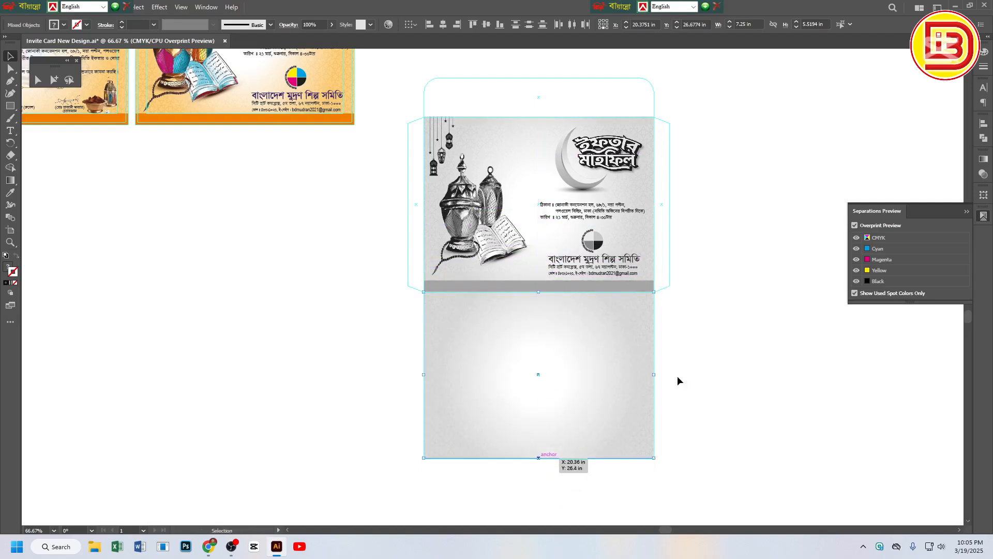
left_click_drag(656, 375, 659, 375)
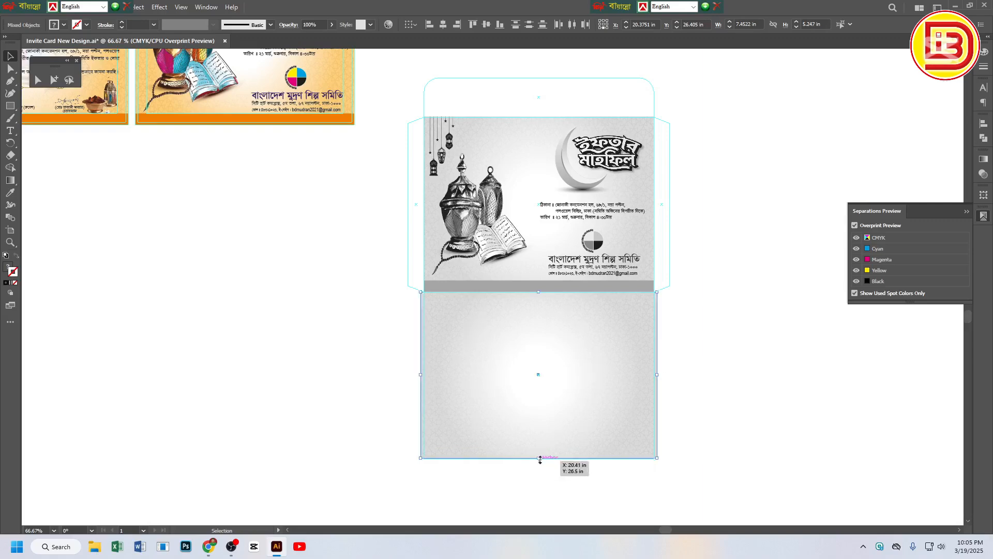
left_click_drag(539, 458, 540, 464)
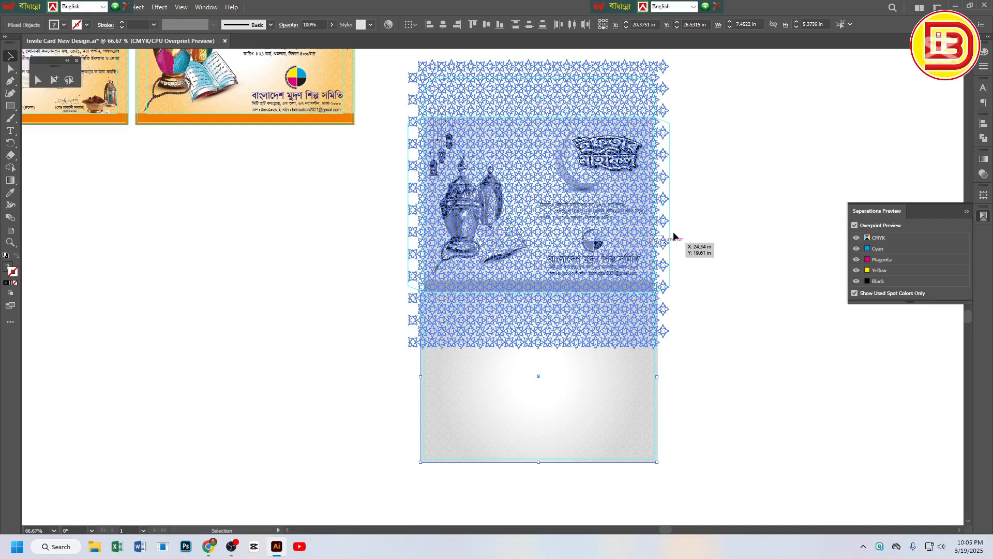
Widen the front panel's grayscale background equally on both sides to about 7.45 in so it bleeds past the side guides
left_click(678, 274)
left_click(650, 283, "shift")
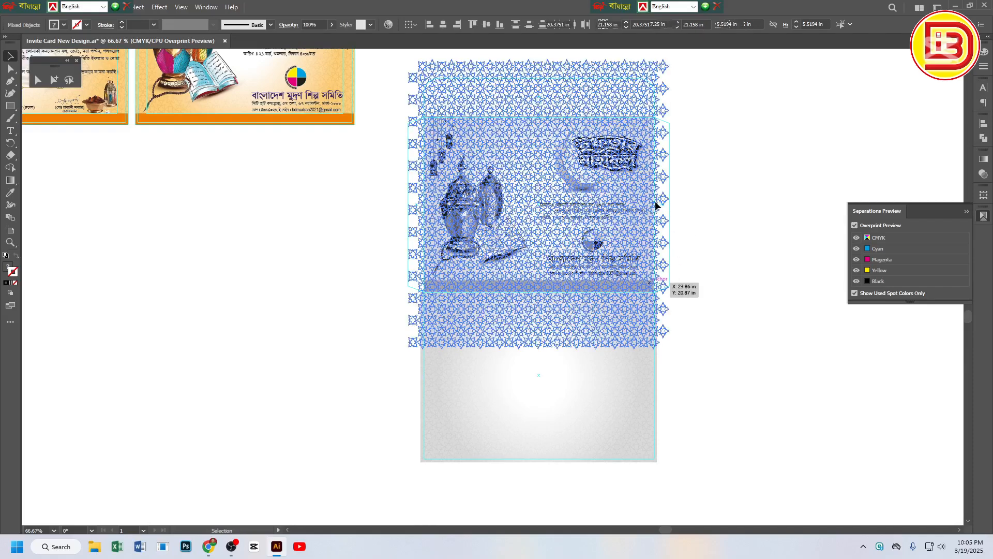
key("ctrl+1")
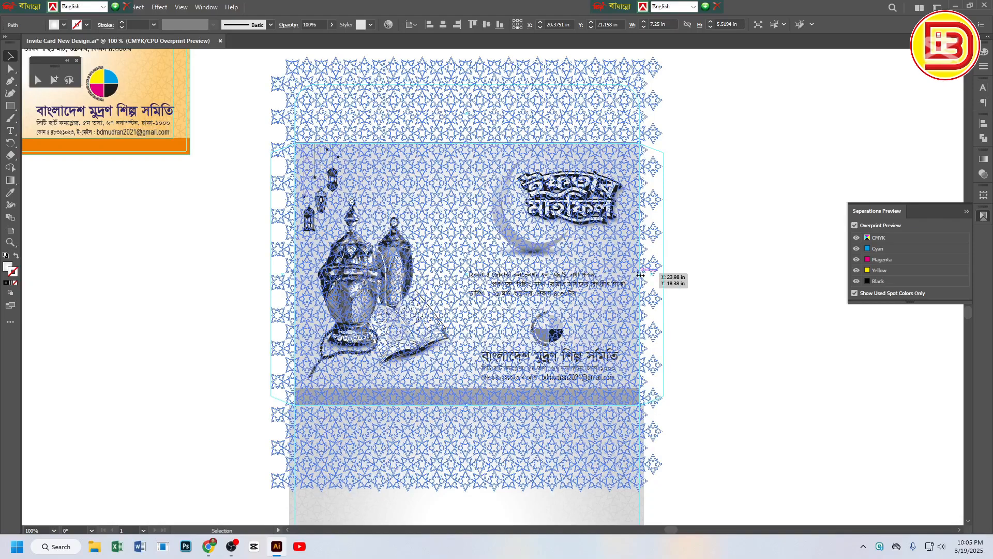
left_click_drag(639, 279, 644, 274)
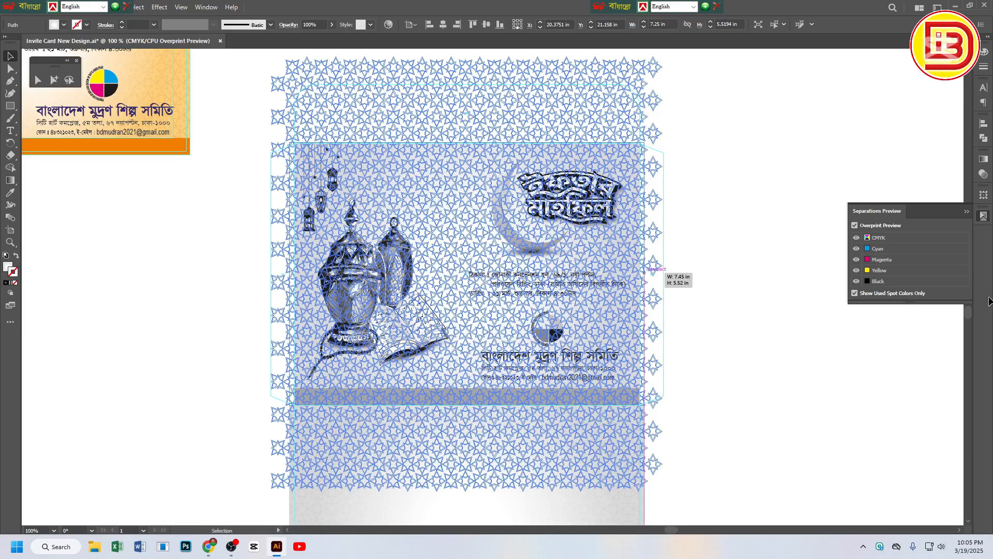
left_click(689, 152)
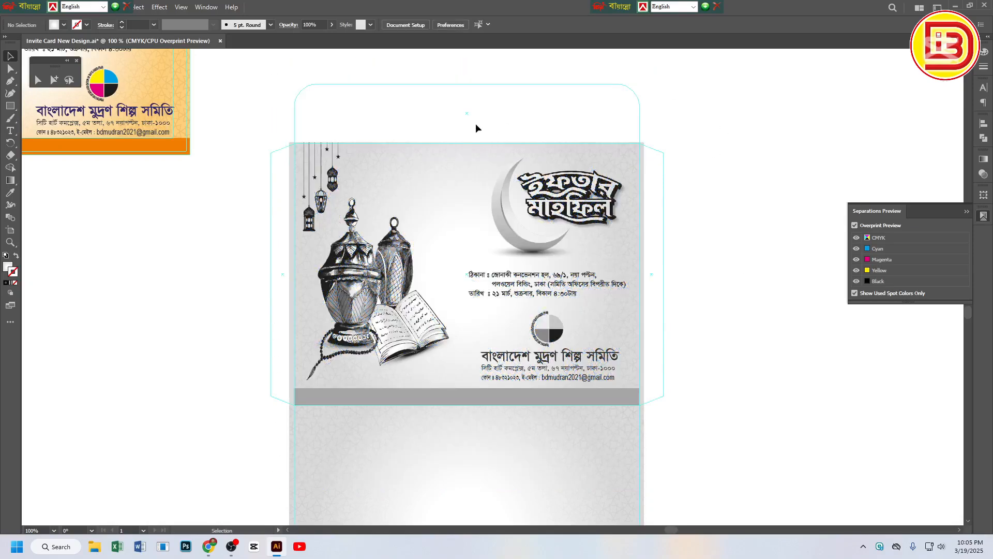
Extend the front panel background's top edge slightly above the flap fold line, making it about 5.62 in high
left_click(463, 152)
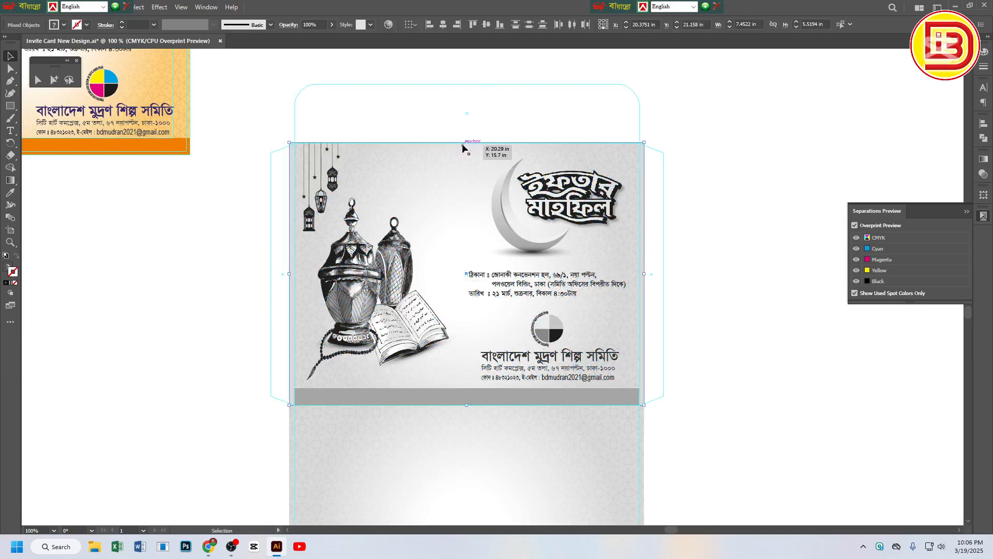
left_click_drag(466, 140, 467, 137)
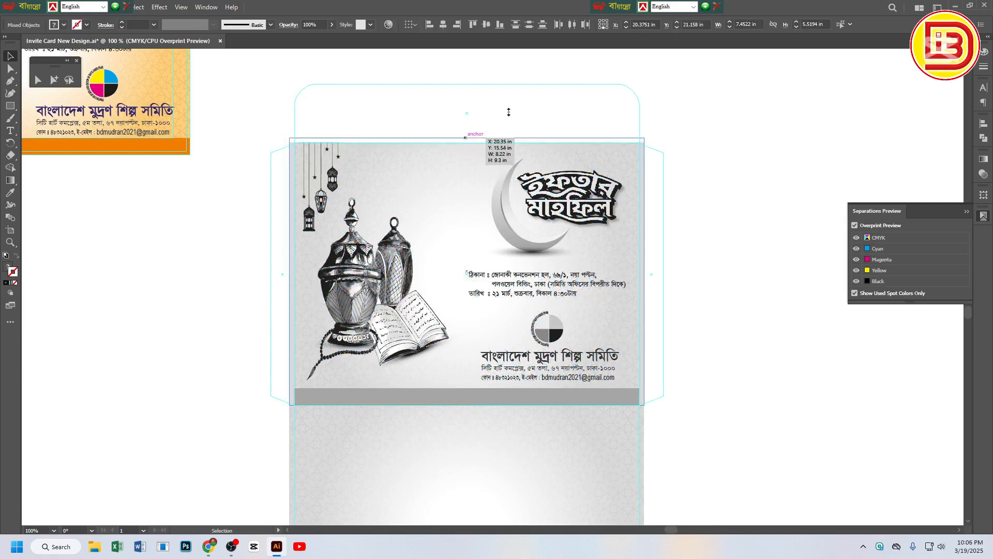
left_click_drag(509, 112, 510, 110)
key("ctrl+shift+a")
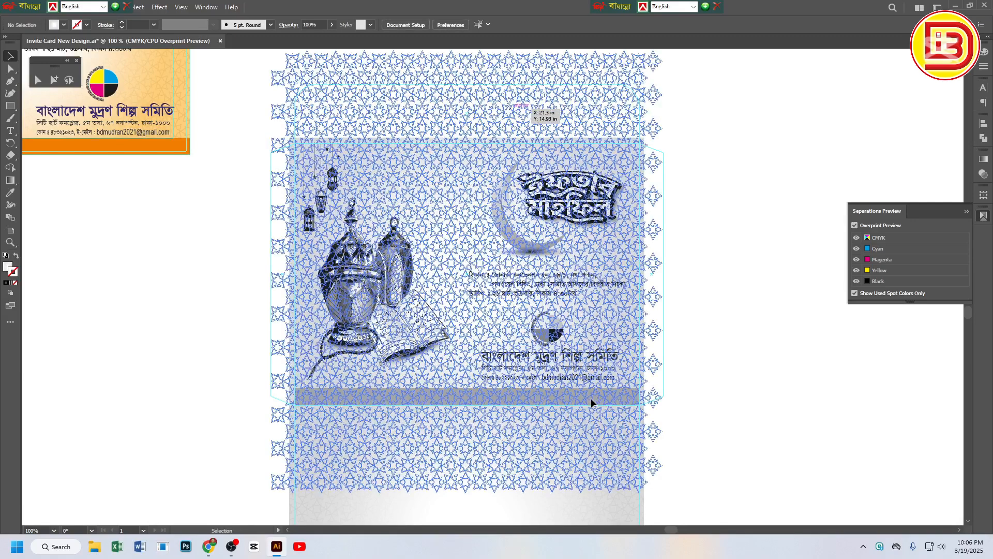
Widen the gray strip along the bottom of the front panel to about 7.41 in, extending it past both side guides
left_click(635, 401)
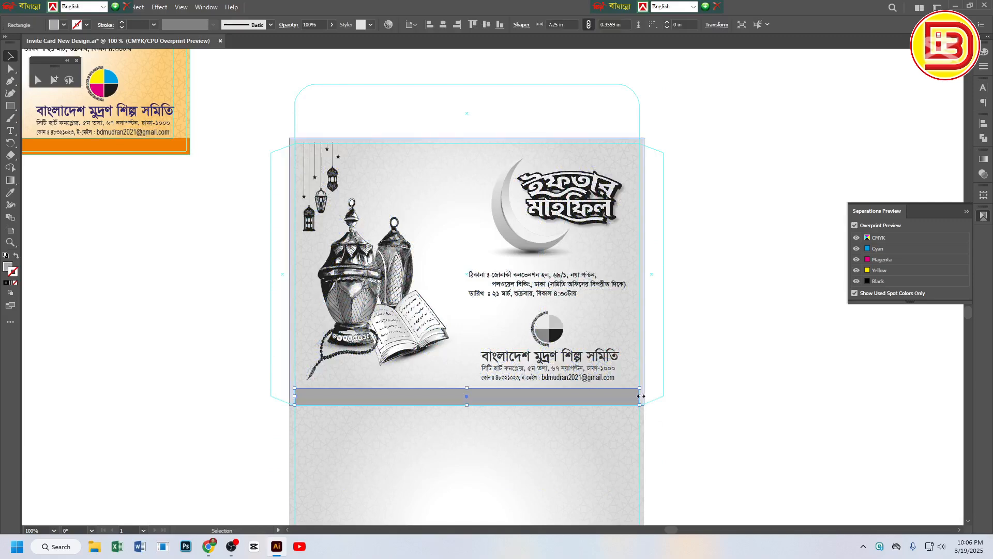
left_click_drag(640, 397, 643, 397)
Copy the patterned flap background from the upper envelope down to the flap area of the lower envelope
key("ctrl+minus")
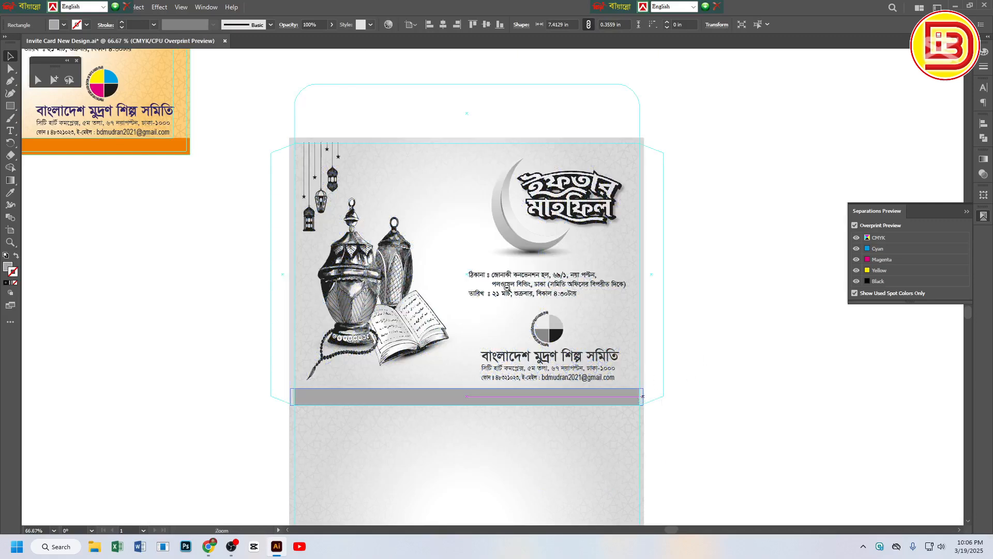
key("ctrl+minus")
key("ctrl+minus")
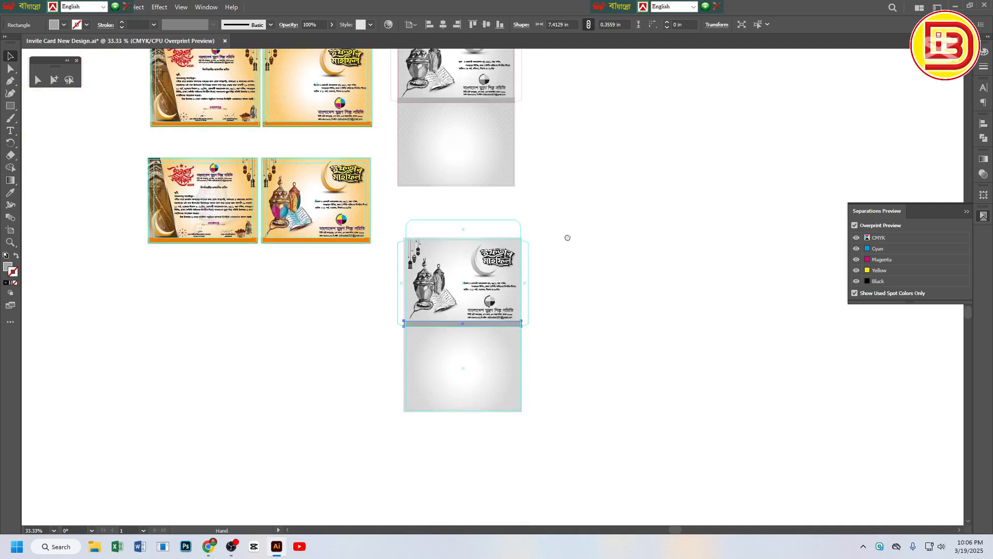
scroll(566, 236, "up", 2)
left_click_drag(567, 238, 568, 238)
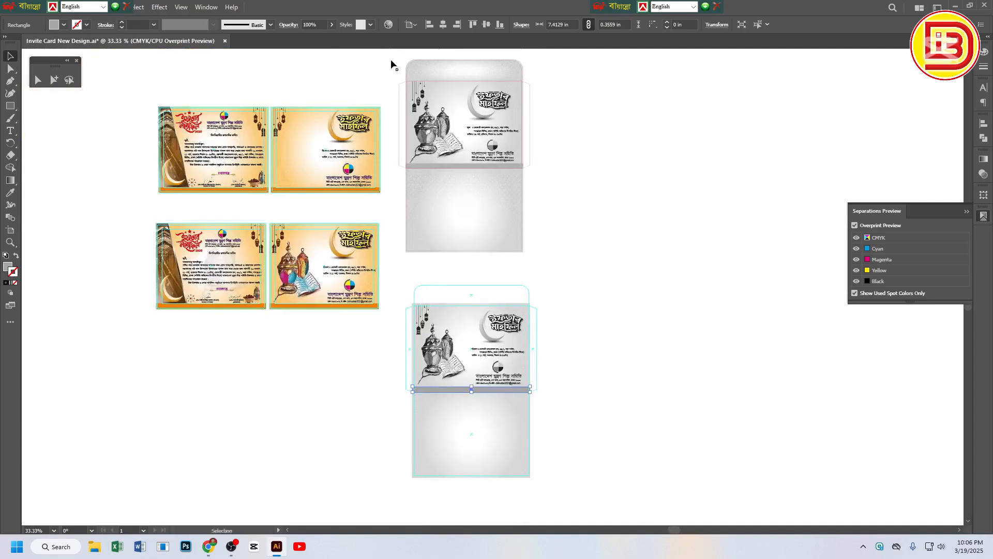
left_click(443, 69)
key("a")
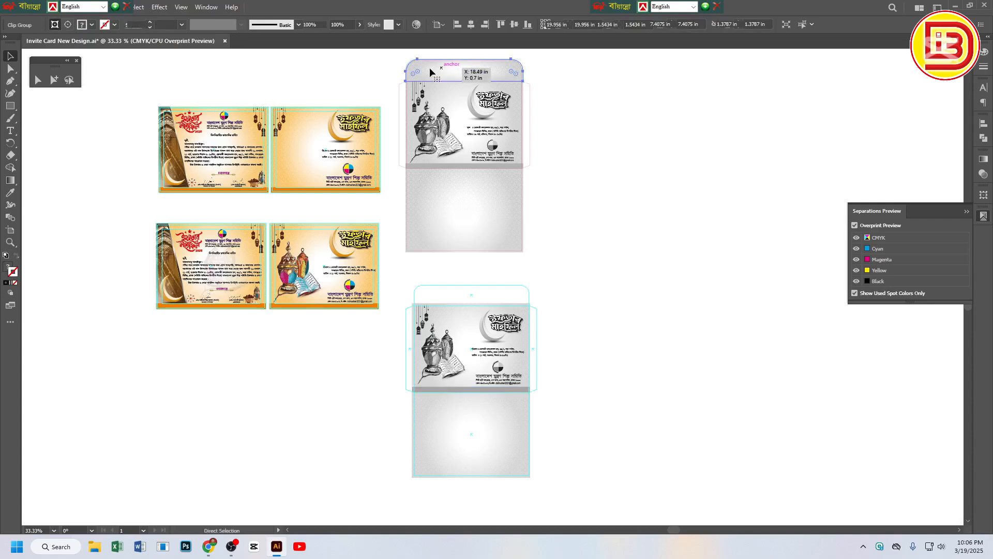
key("ctrl+2")
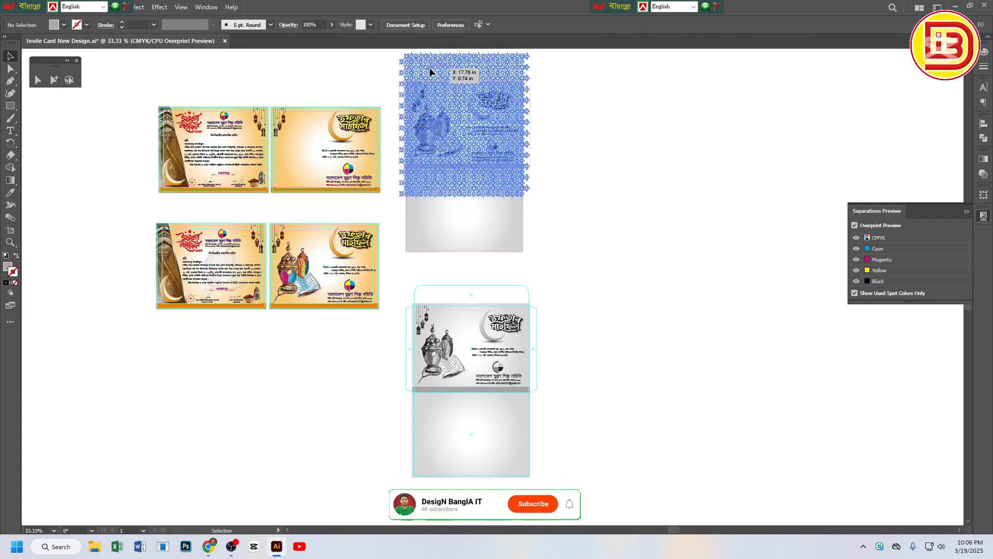
key("ctrl+alt+2")
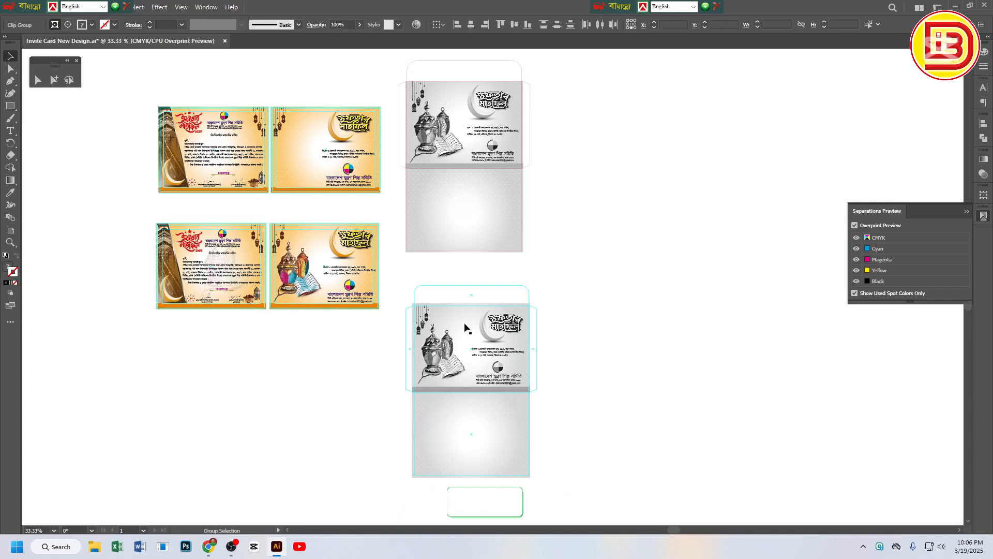
left_click(490, 74)
left_click_drag(489, 77, 499, 293)
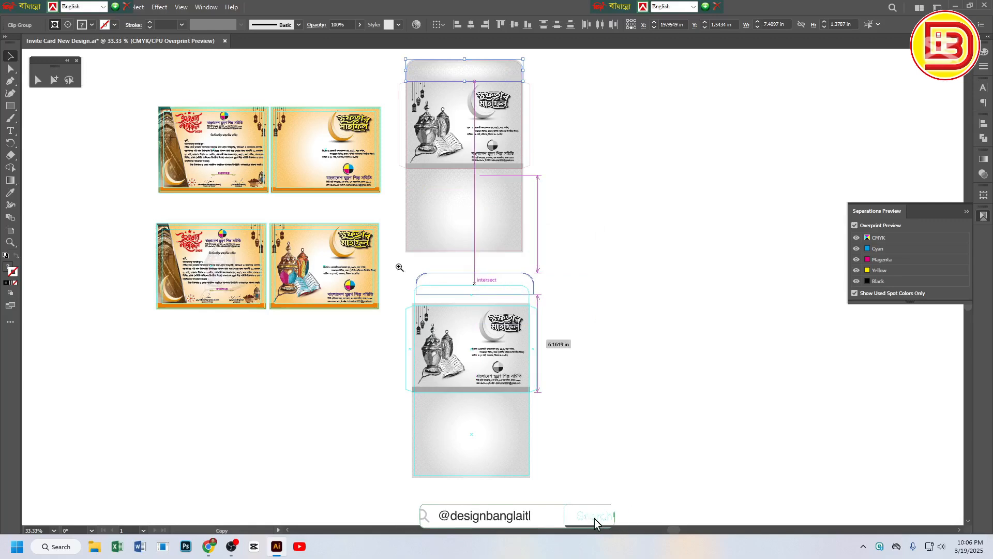
Move the copied flap background onto the flap guides, centered on the front panel and resting on its background's top edge
key("ctrl+space")
left_click_drag(399, 264, 578, 319)
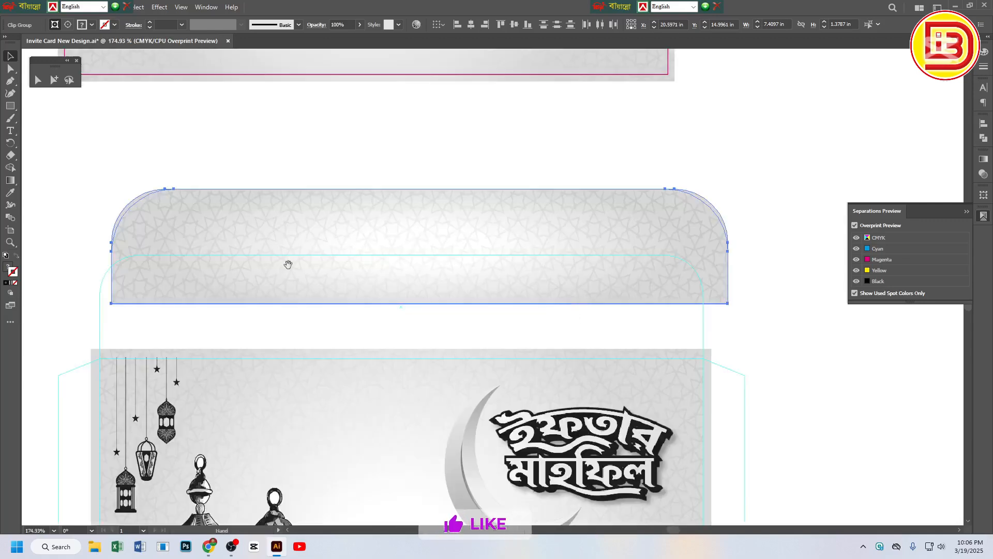
left_click_drag(286, 264, 426, 261)
left_click_drag(270, 286, 251, 329)
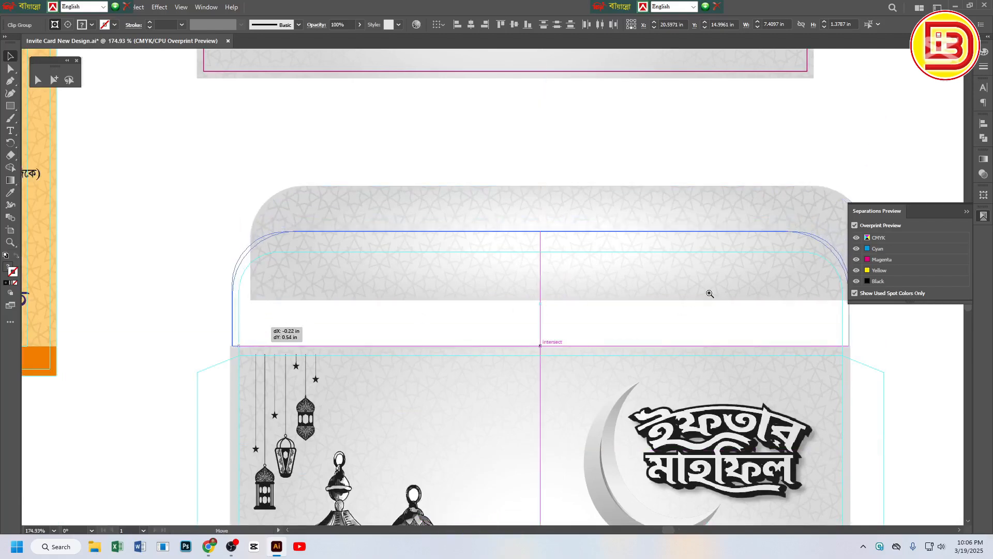
Shorten the flap background from its top edge to about 1.21 in high, leaving a narrow bleed above the guide
left_click_drag(724, 289, 560, 287)
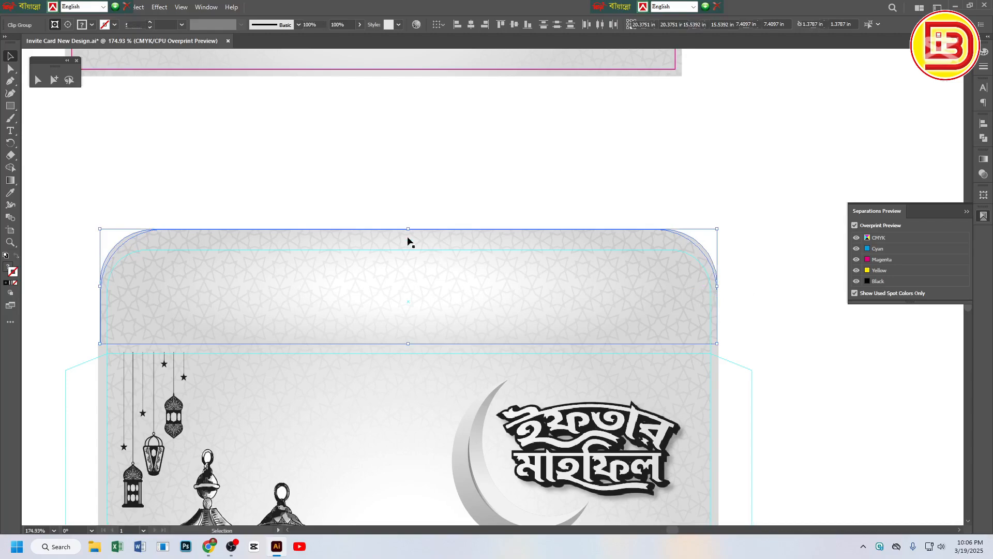
left_click_drag(387, 204, 409, 241)
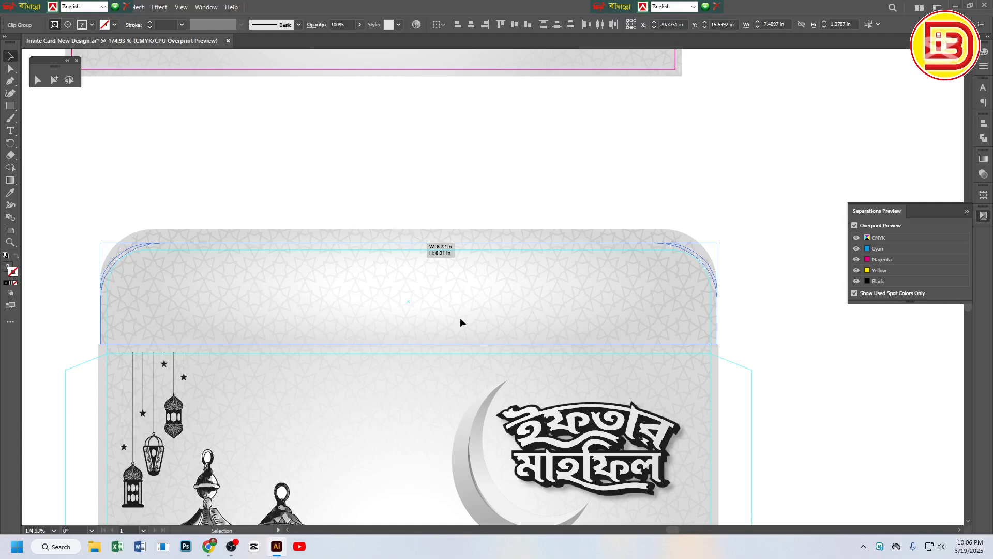
key("ctrl+shift+a")
Pull the front panel background's top edge down to the flap fold line and extend the flap background's lower edge to meet it
scroll(635, 277, "down", 2)
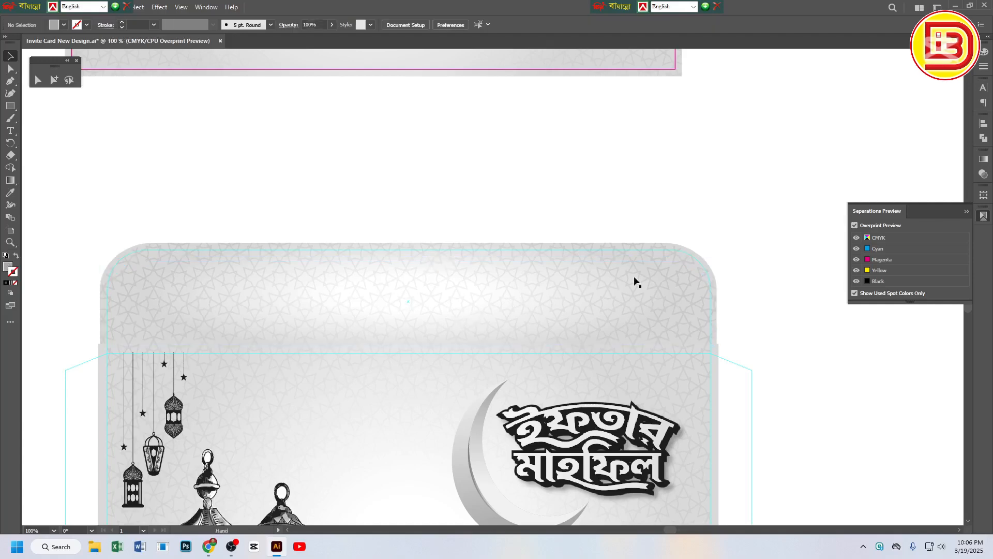
left_click(498, 293, "alt")
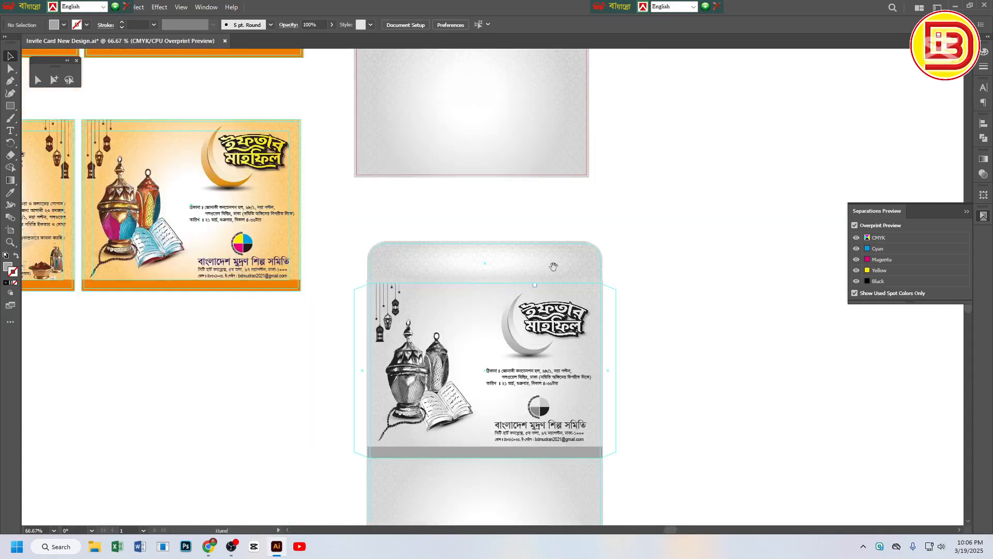
left_click_drag(342, 247, 663, 349)
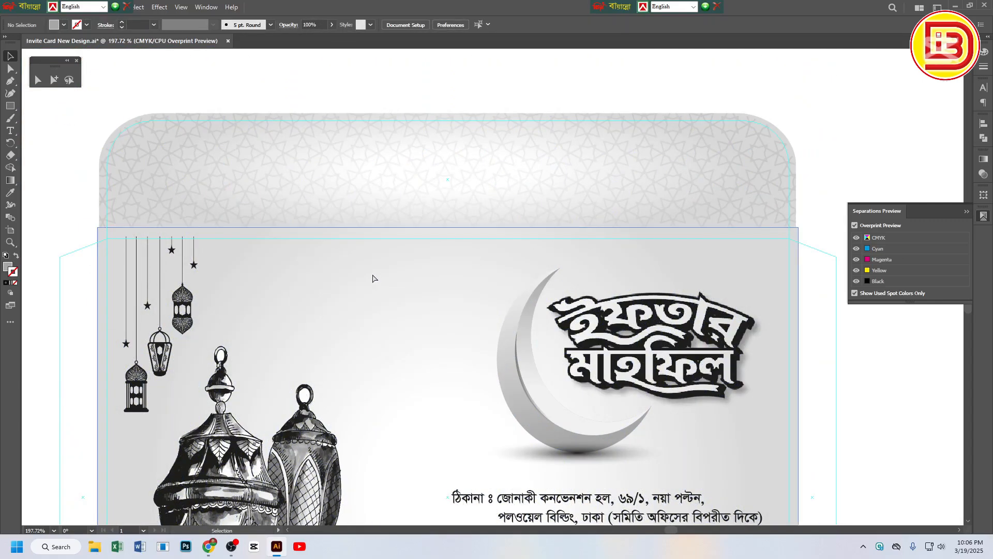
left_click(373, 278)
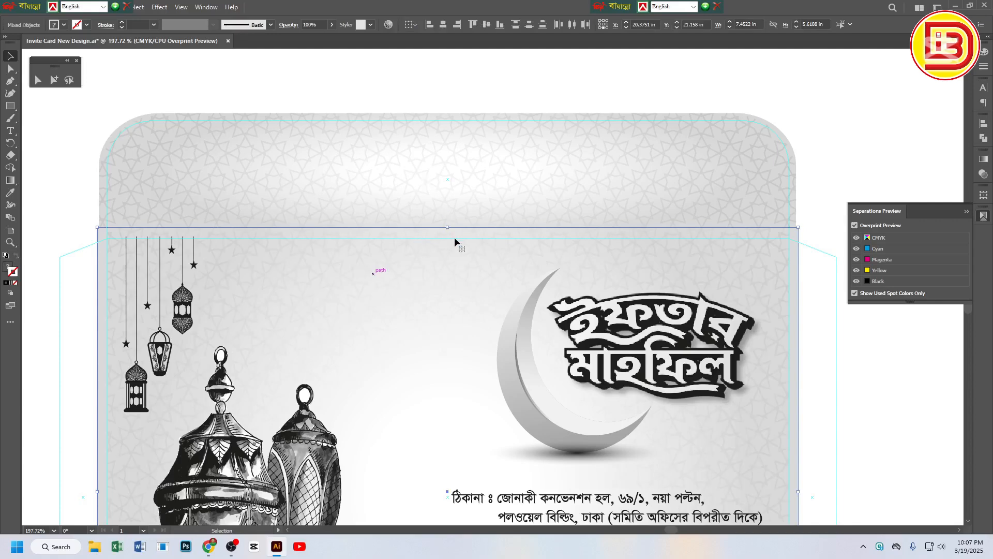
left_click_drag(449, 229, 446, 239)
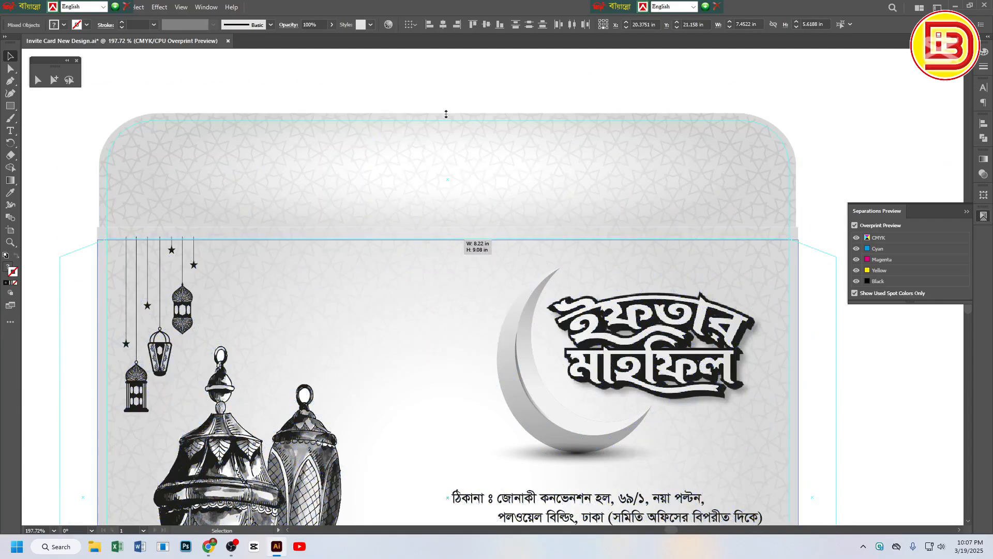
left_click_drag(438, 98, 448, 241)
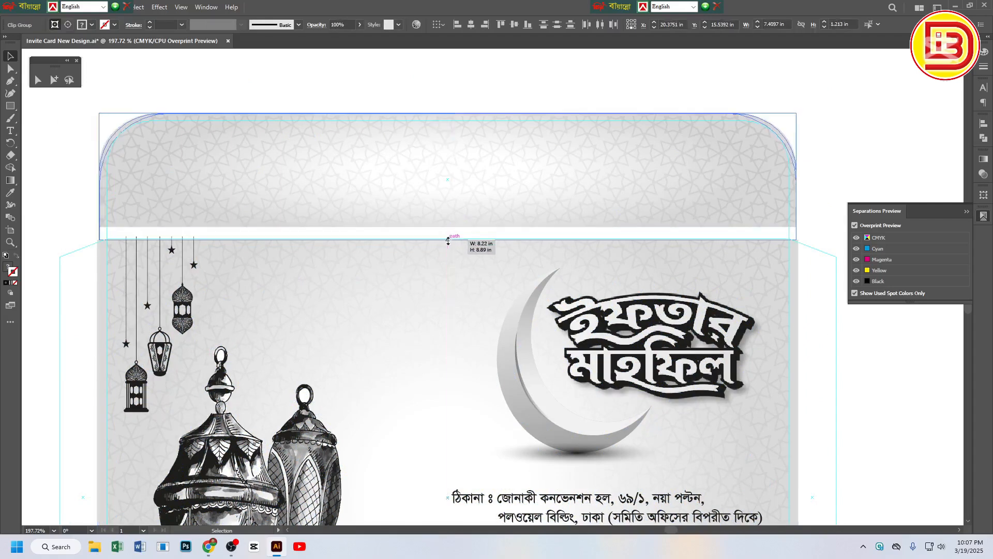
left_click(494, 92)
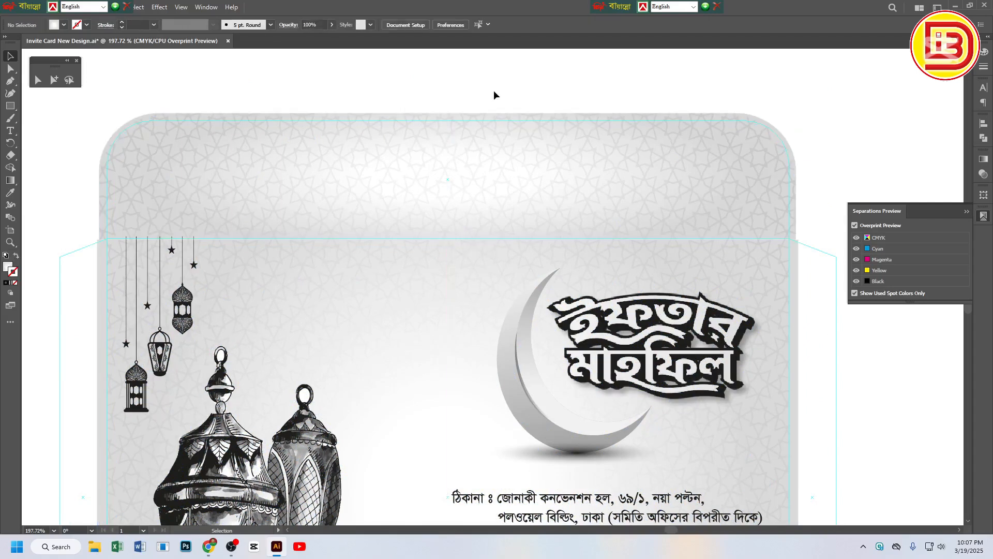
Review the finished layouts by selecting the lower invitation card pair and the lower envelope in turn
left_click(465, 256, "ctrl+alt")
left_click(465, 256, "ctrl+alt")
left_click(465, 256, "ctrl+alt")
left_click(465, 256, "ctrl+alt")
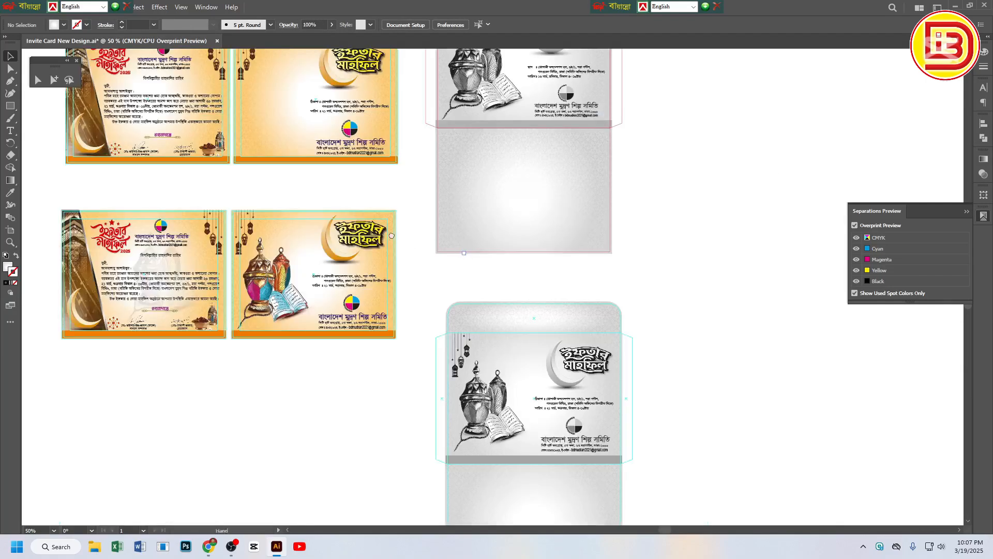
left_click_drag(388, 236, 496, 226)
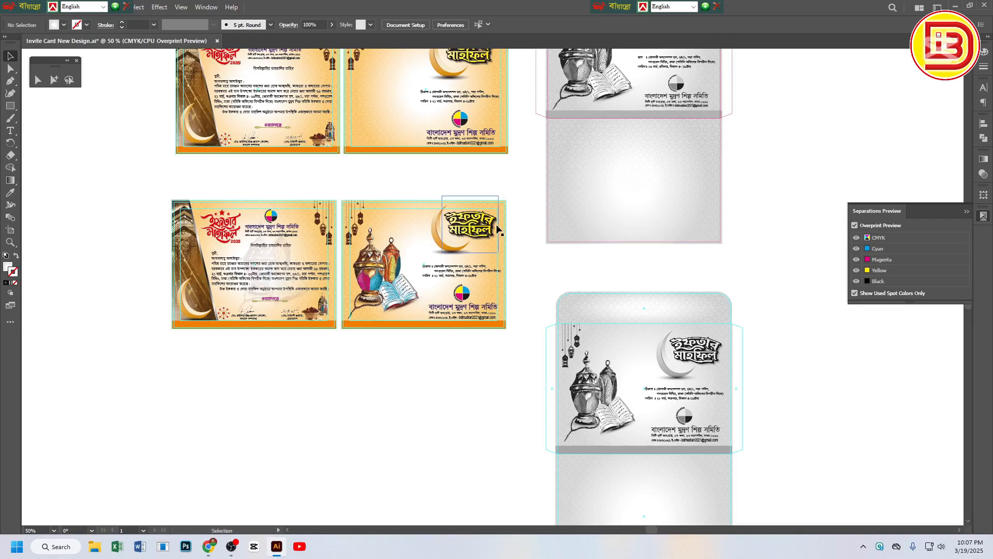
left_click(489, 343, "alt")
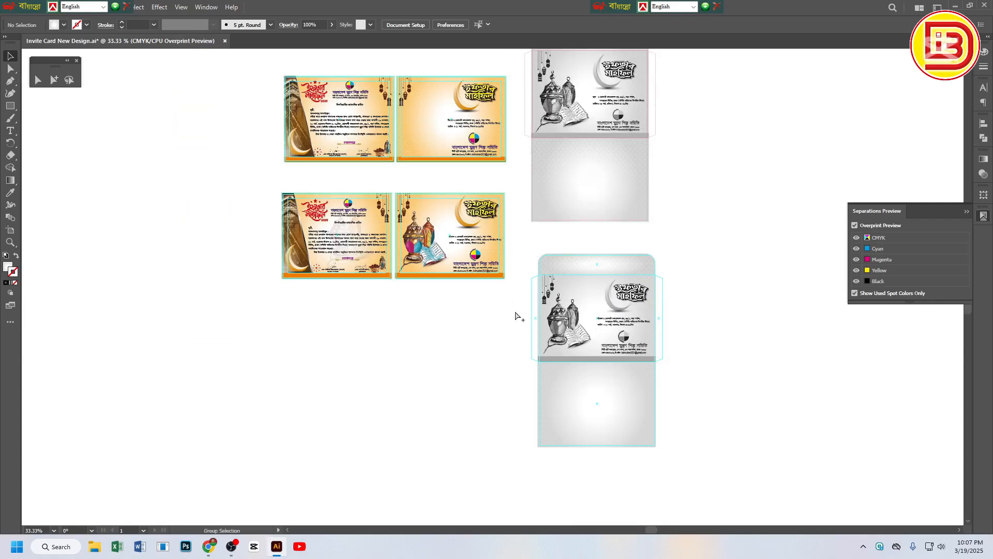
left_click_drag(273, 188, 511, 281)
left_click_drag(532, 247, 666, 439)
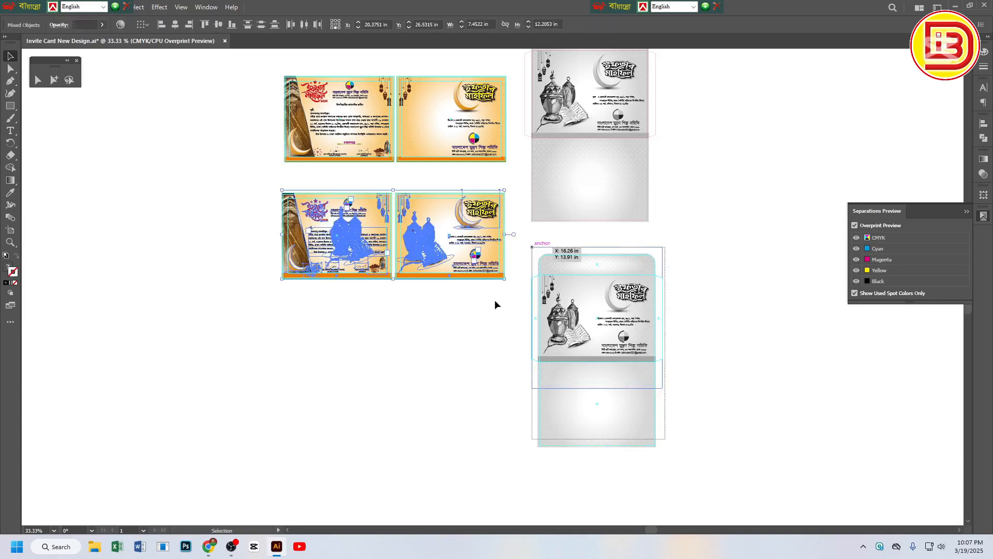
left_click_drag(513, 288, 275, 193)
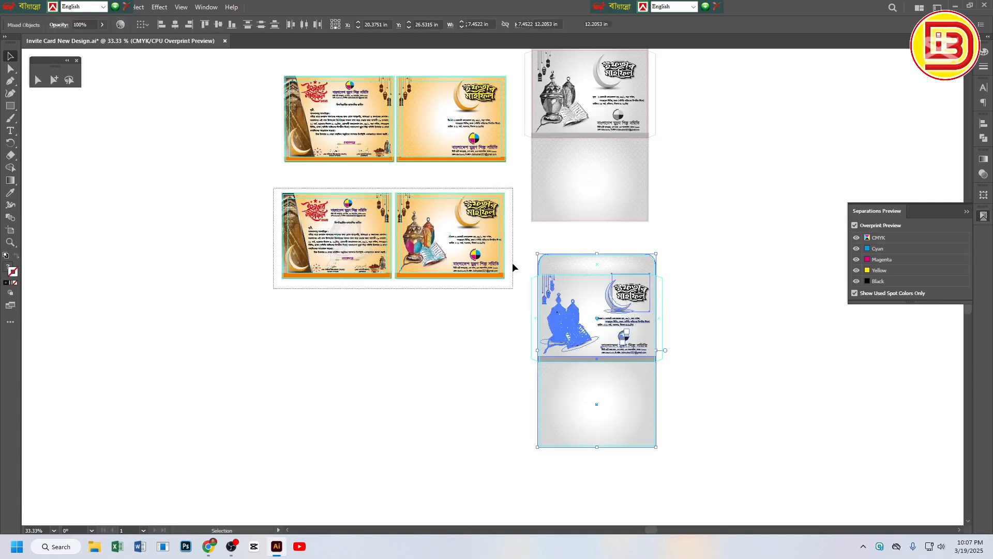
Select the lower envelope's artwork and unlock the guides
left_click_drag(528, 249, 686, 452)
right_click(716, 242)
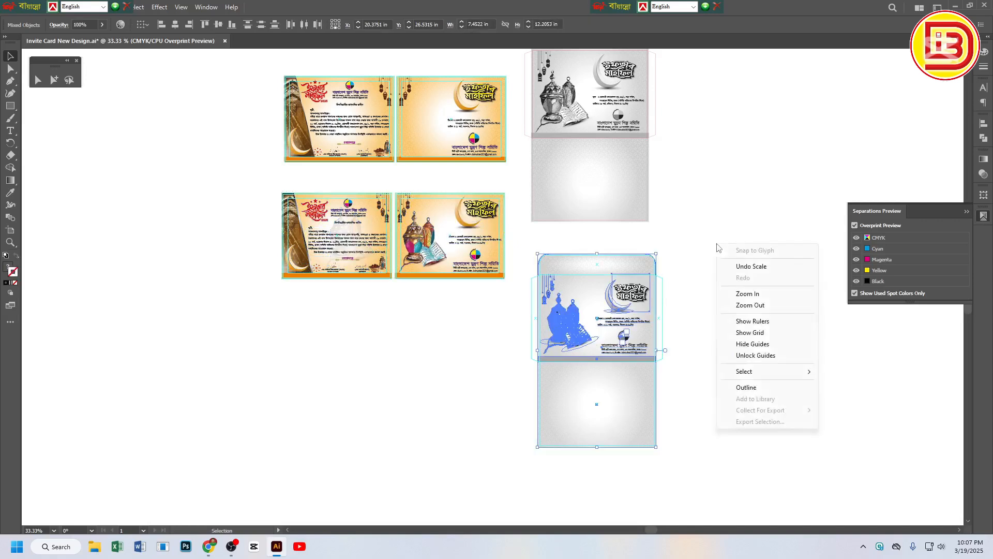
left_click(748, 356)
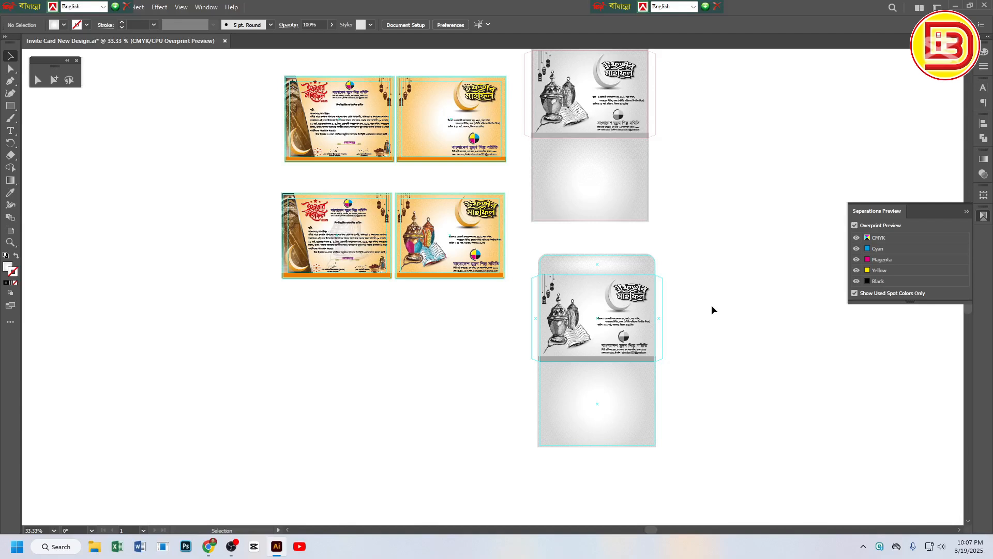
Move the venue and date text block from the lower envelope's front panel onto its plain back panel
left_click_drag(265, 184, 393, 296)
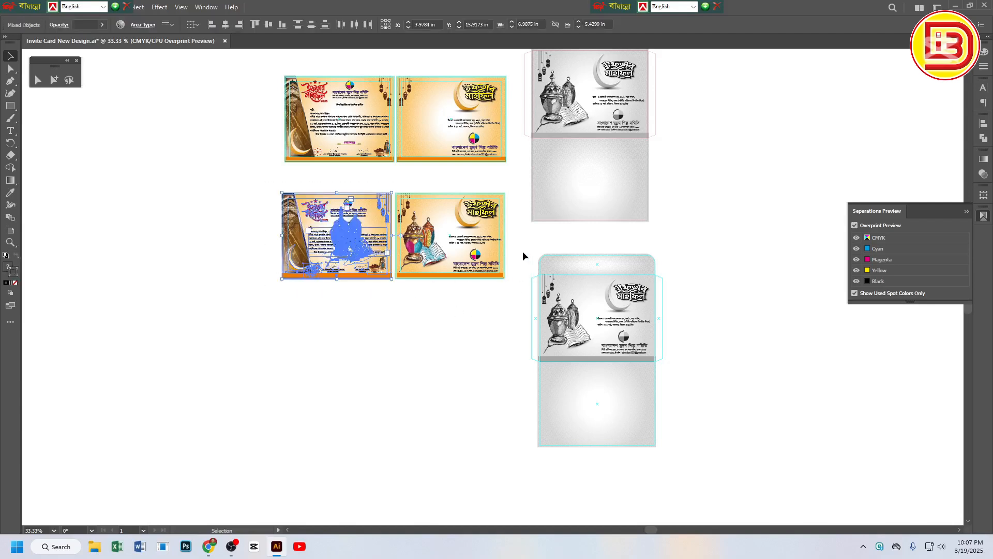
left_click_drag(522, 250, 621, 251)
left_click(575, 320, "ctrl")
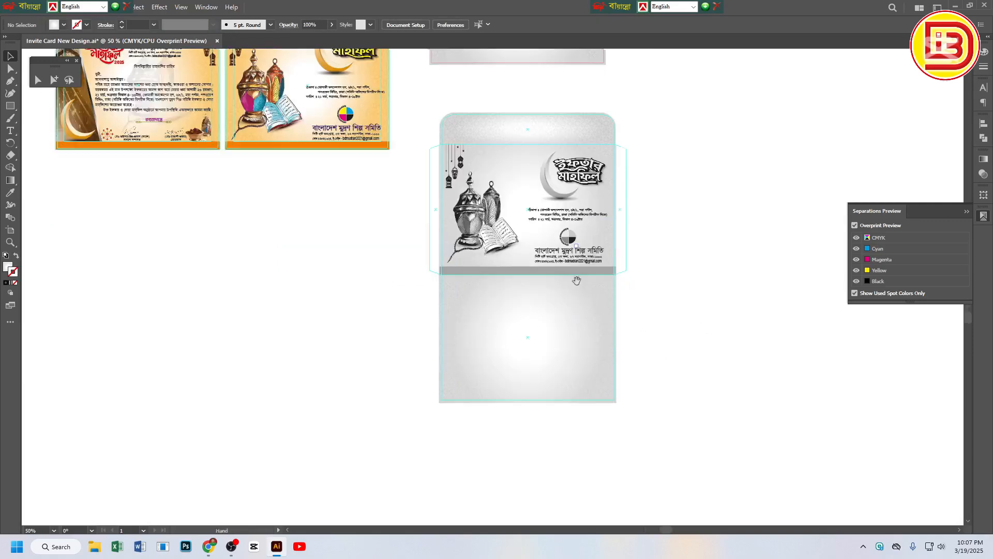
left_click(520, 262, "ctrl")
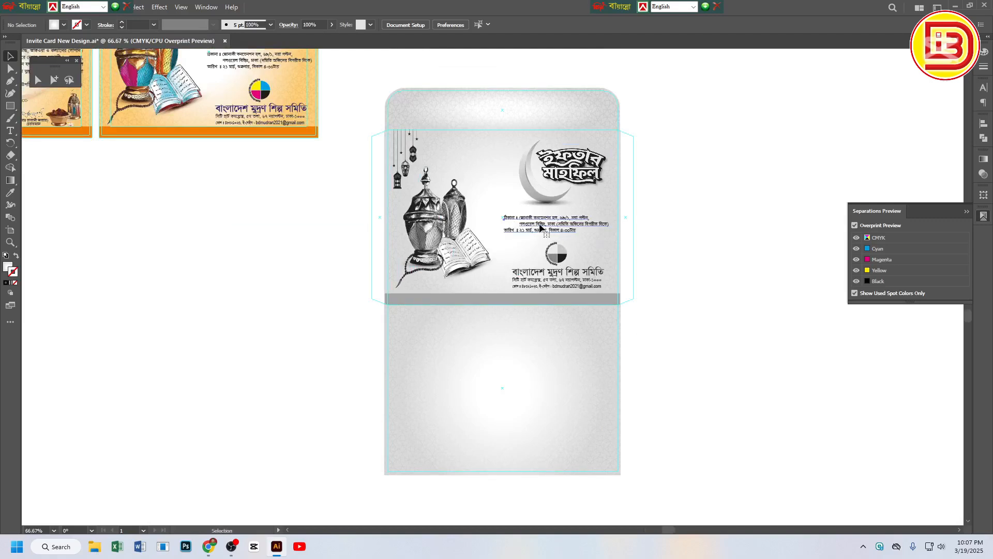
left_click(542, 227)
left_click_drag(544, 222, 501, 347)
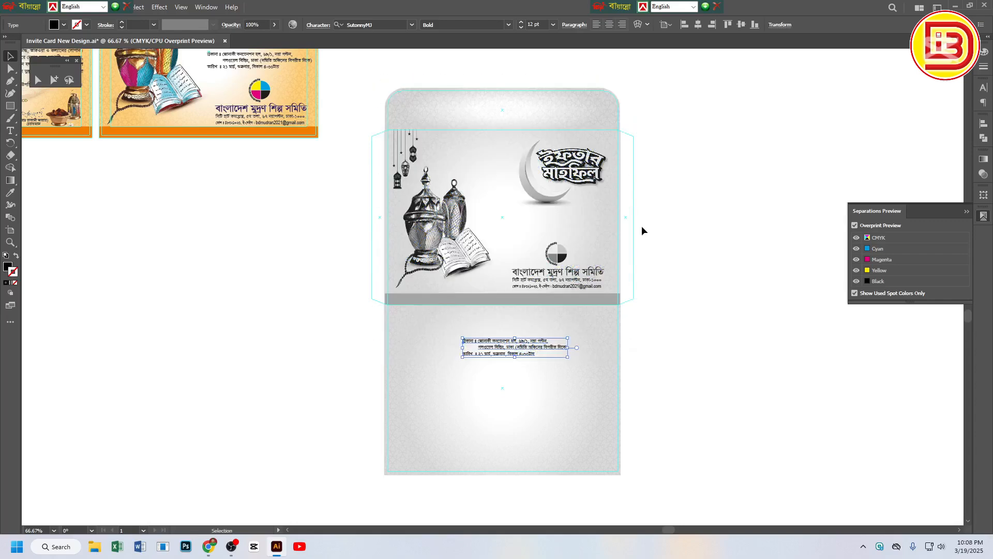
Select the patterned background of the envelope's front panel and lock it
left_click(530, 233)
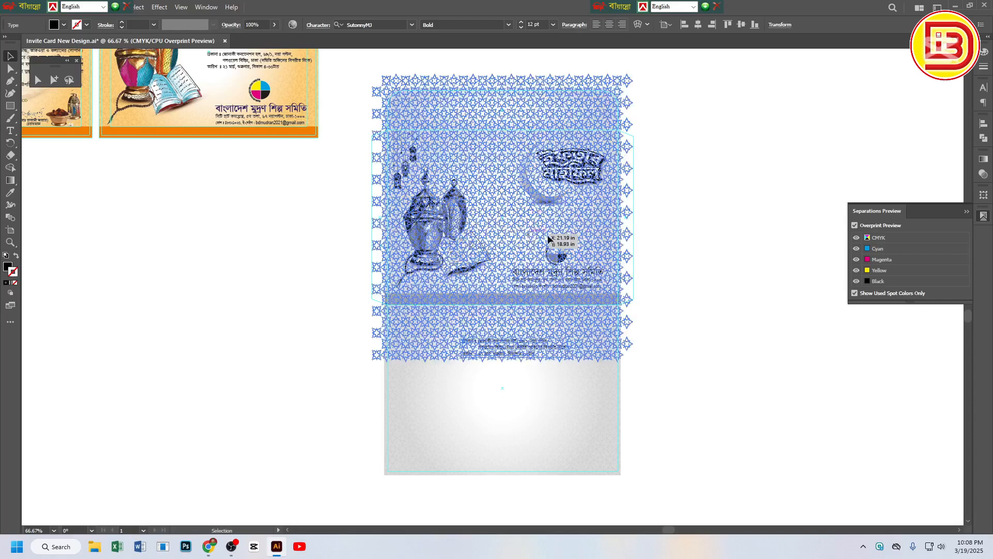
left_click_drag(610, 241, 610, 241)
key("ctrl+2")
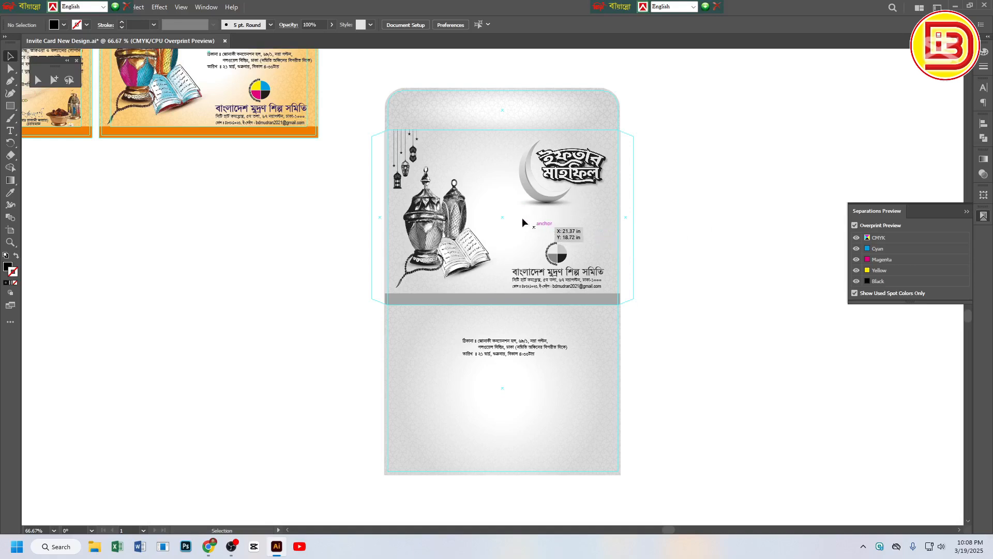
left_click_drag(513, 218, 616, 234)
scroll(263, 119, "up", 1)
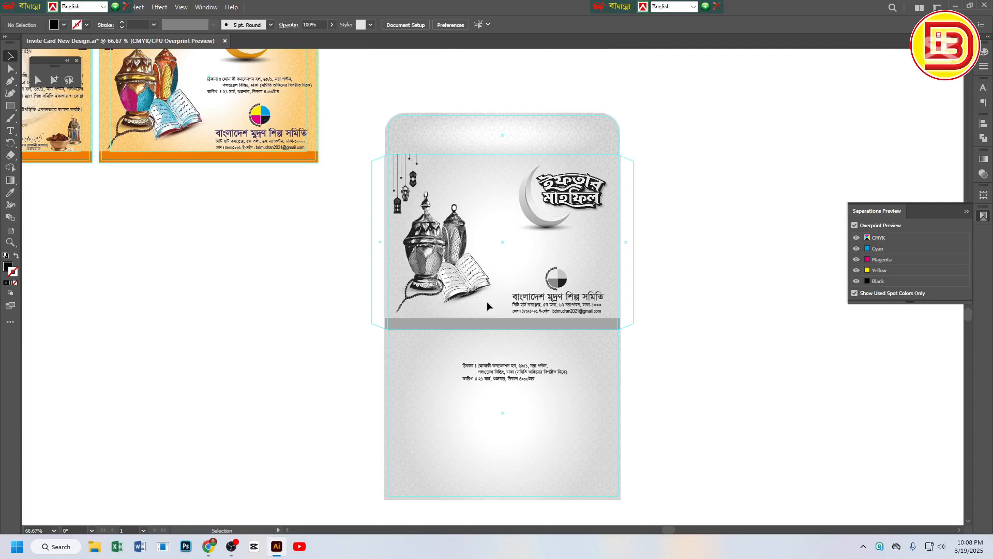
left_click_drag(512, 244, 581, 266)
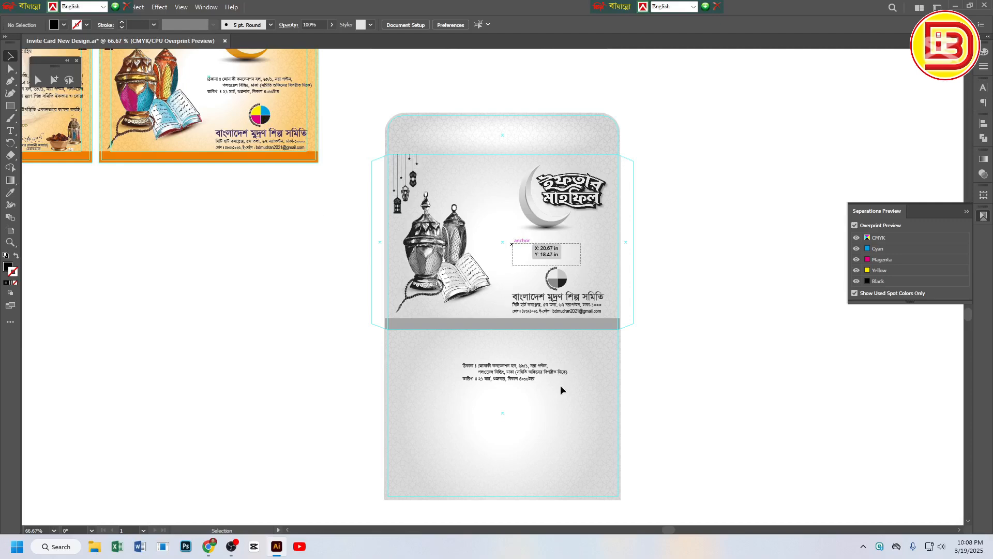
Move the venue and date text to the middle of the back panel, then shift it straight up about 1.32 in
key("space")
left_click_drag(634, 365, 657, 268)
left_click_drag(564, 269, 563, 253)
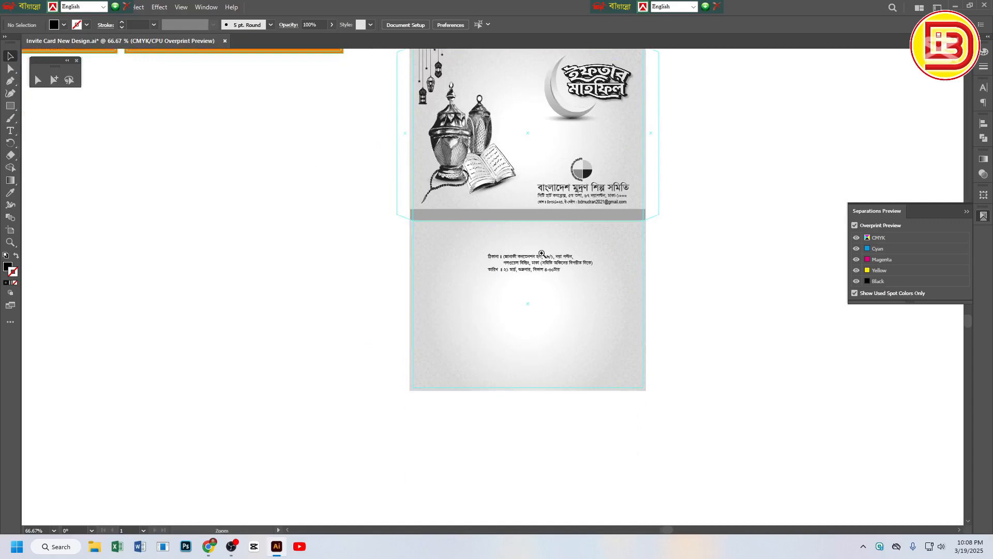
key("ctrl+plus")
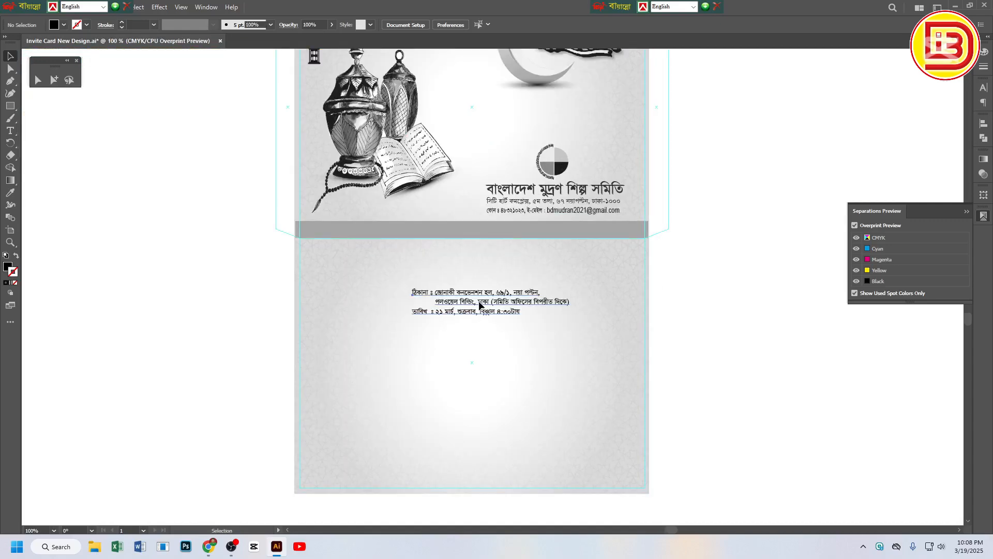
left_click(481, 306)
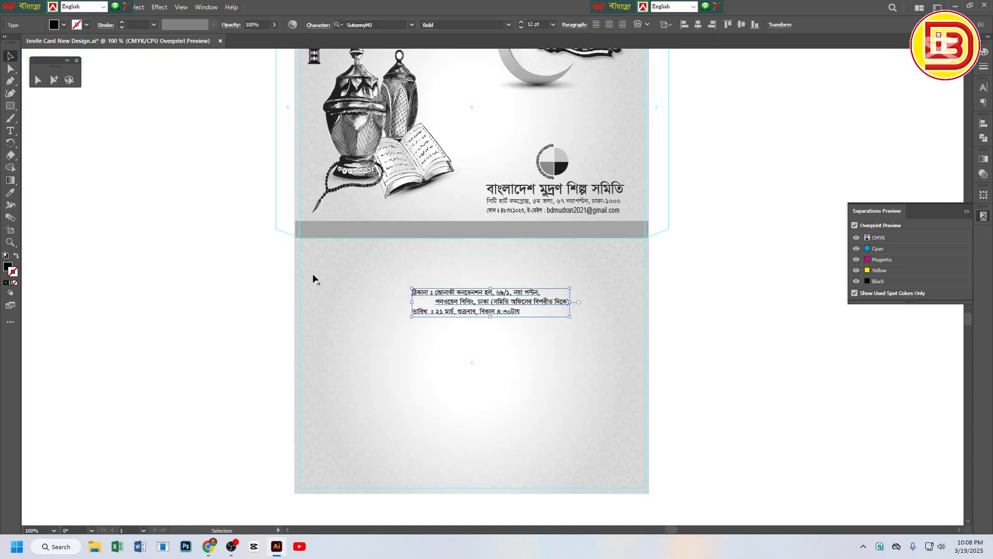
left_click(473, 365)
left_click_drag(720, 379, 593, 393)
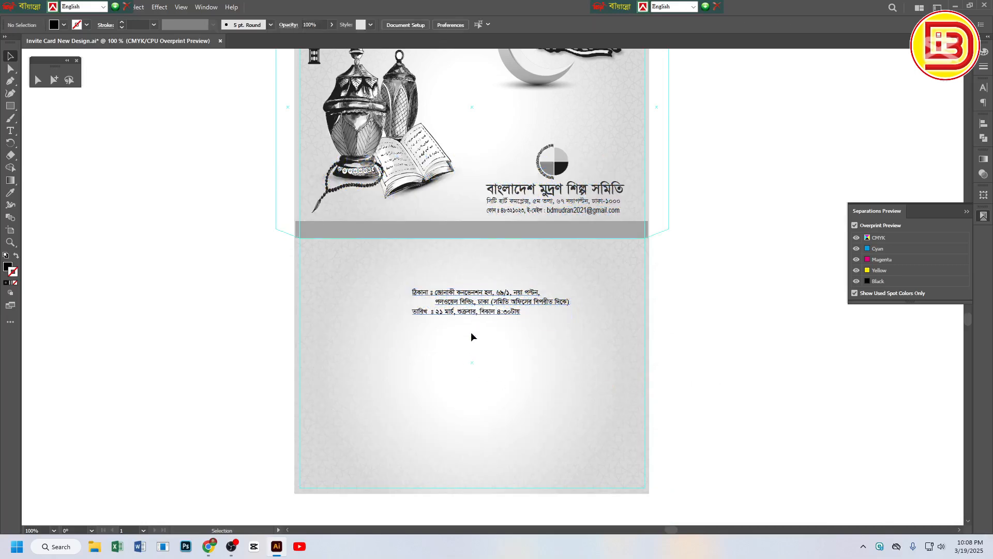
left_click_drag(483, 306, 470, 361)
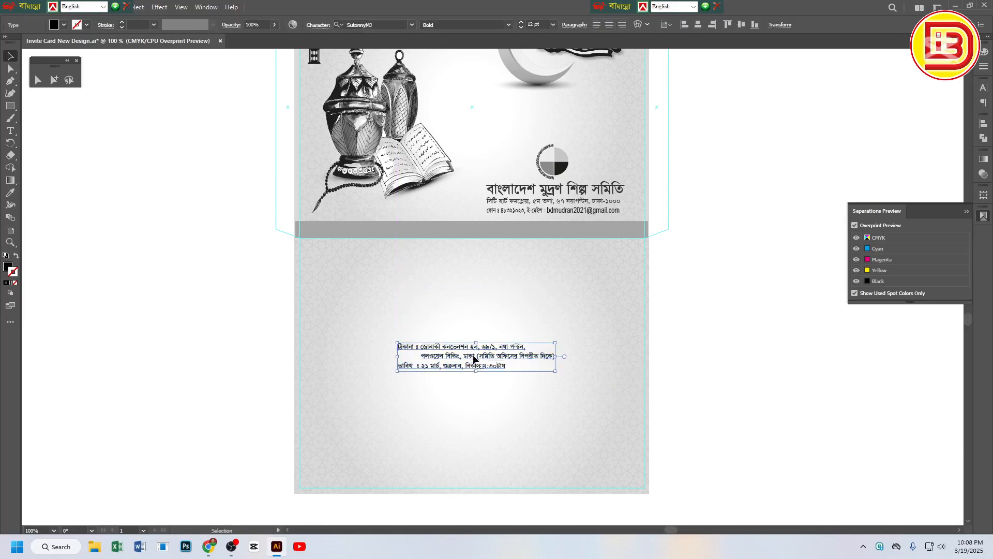
left_click_drag(475, 357, 475, 293)
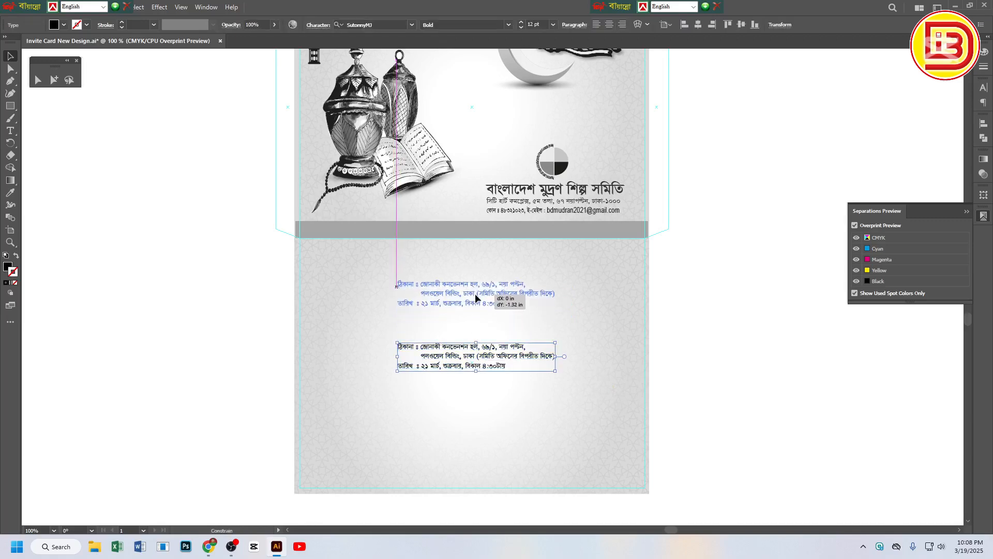
mouse_move(476, 239)
left_mouse_down()
mouse_move(476, 262)
mouse_move(482, 244)
left_mouse_up()
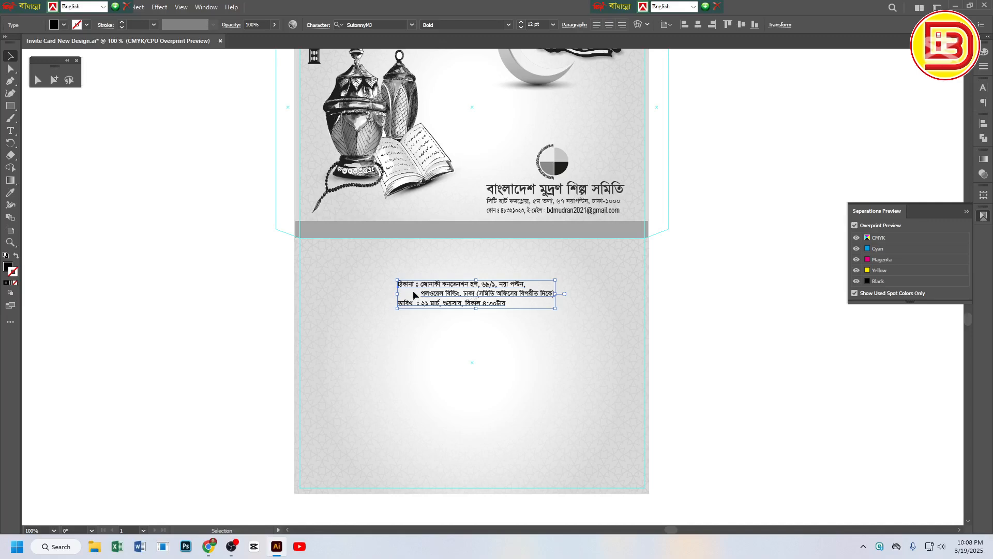
Rotate the venue and date text block 180° and bring it back to the upper middle of the back panel
key("space")
left_click_drag(558, 282, 614, 251)
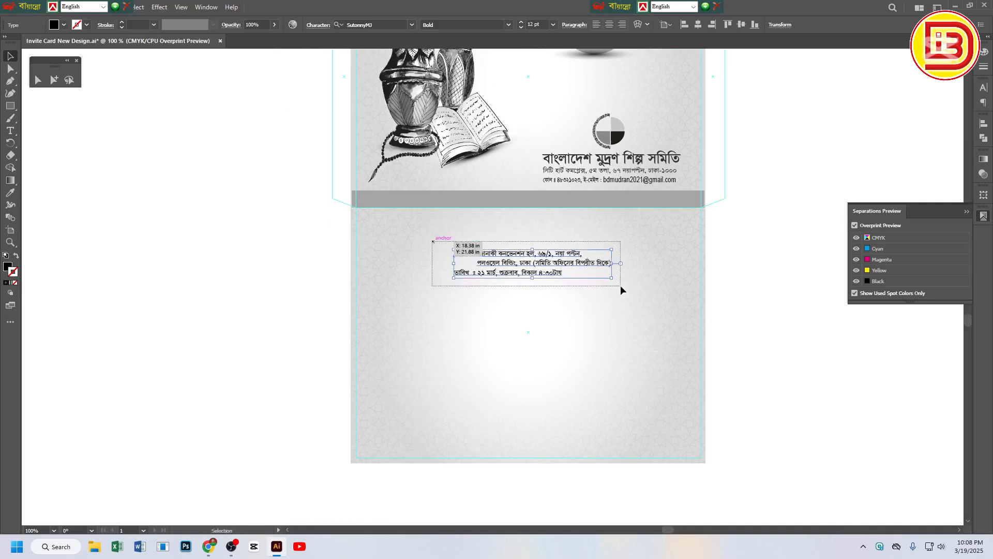
double_click(11, 143)
type("180")
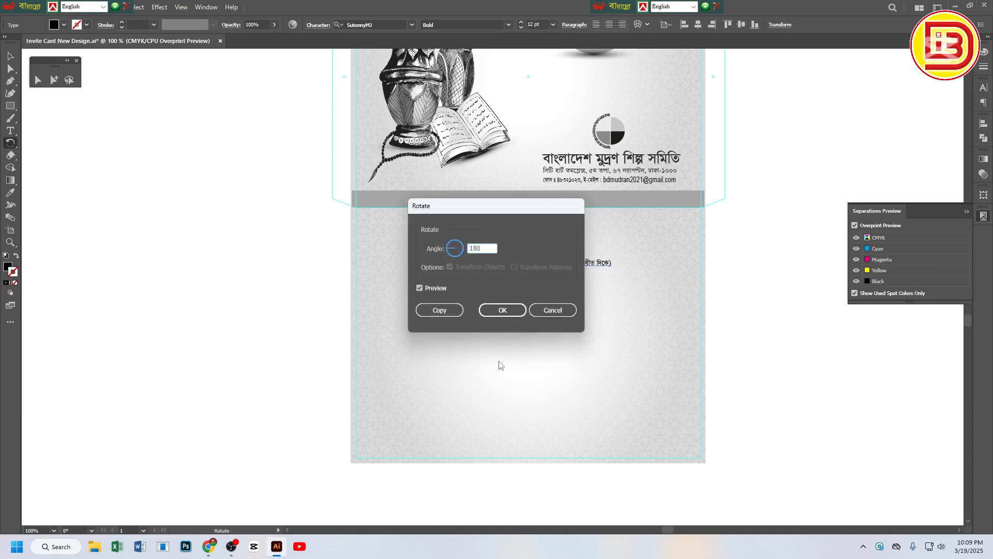
key("Tab")
key("Return")
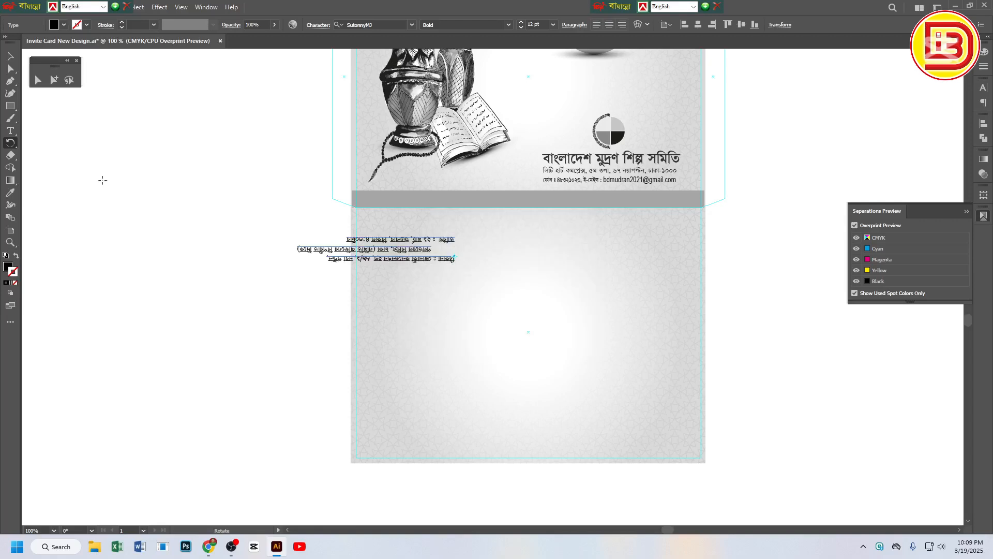
left_click(11, 55)
left_click_drag(408, 259, 543, 236)
Set the keyboard increment to 2 in and nudge the rotated text down by that amount from the back panel's top edge
key("ctrl+k")
type("2in")
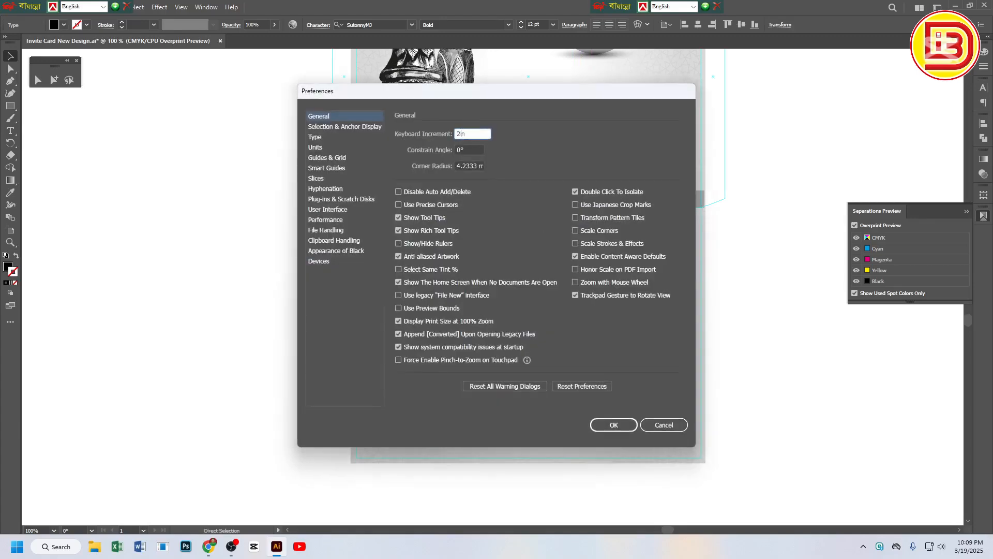
key("Return")
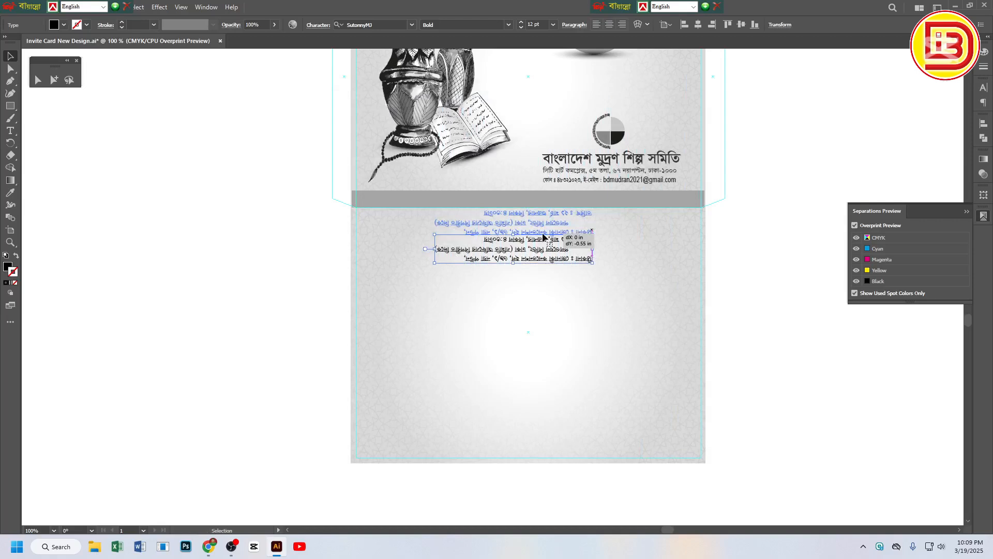
key("Down")
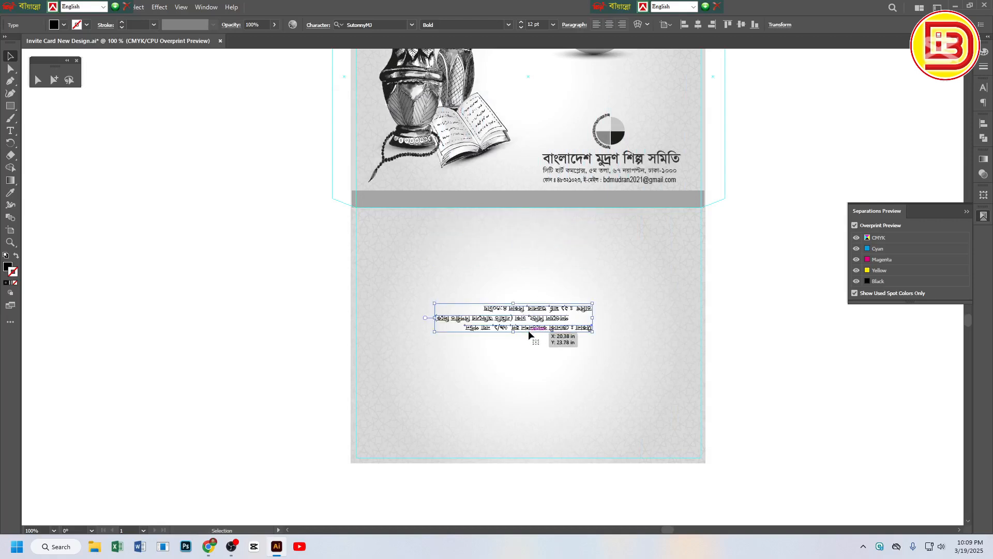
Move the rotated text block straight up about 1.17 in on the back panel and reselect it to check its placement
left_click_drag(538, 309, 539, 251)
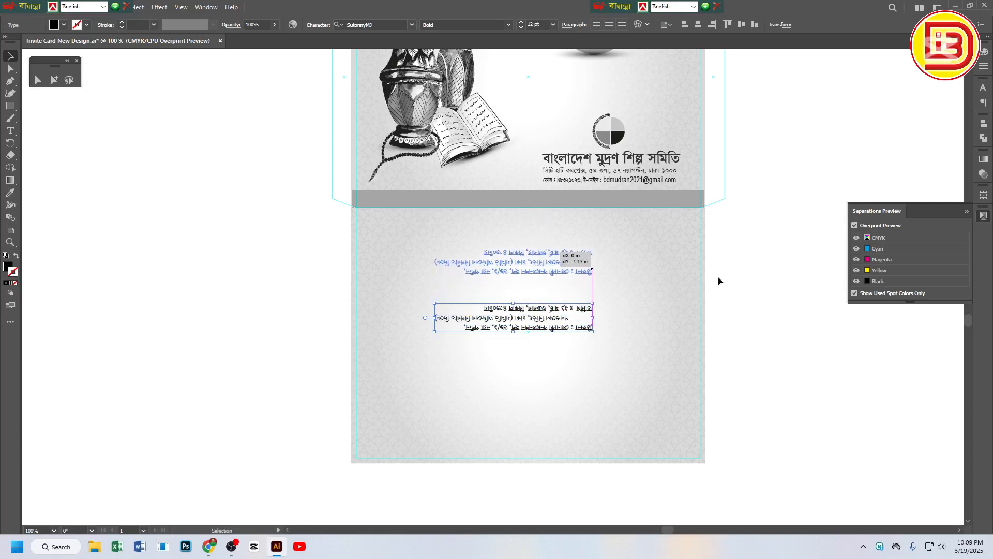
left_click(731, 262)
left_click(558, 228, "ctrl+alt")
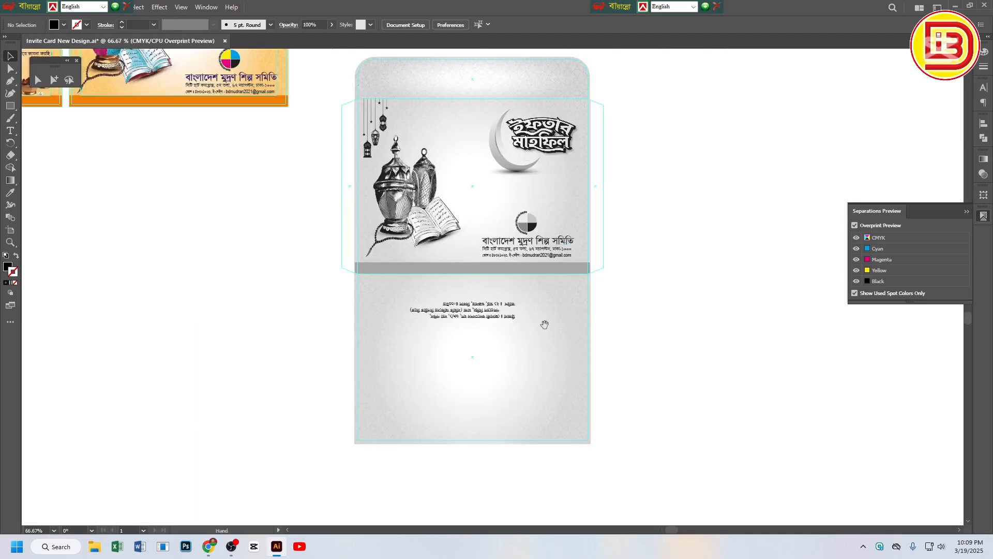
left_click(501, 317)
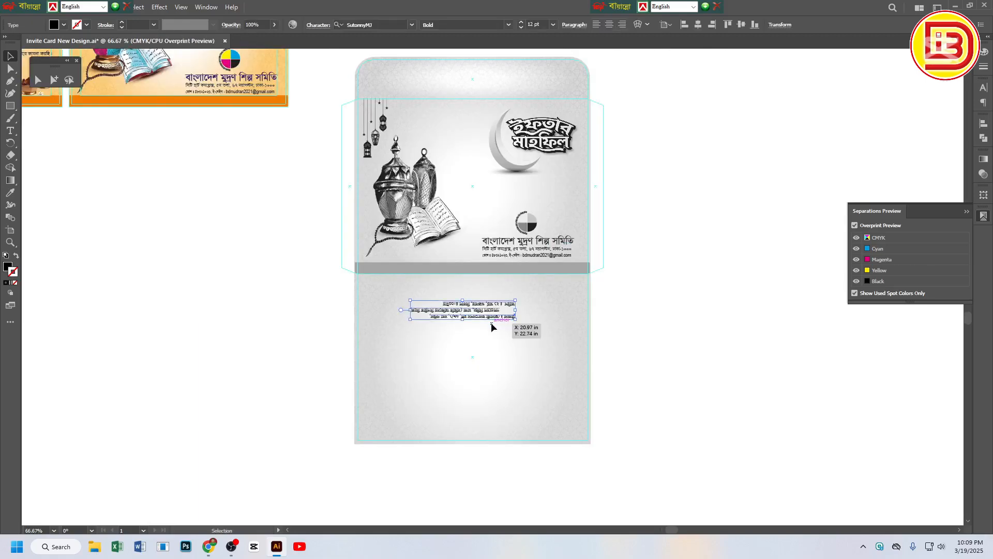
Review the lower invitation card pair beside the envelope by selecting both cards
left_click(382, 217, "ctrl+alt")
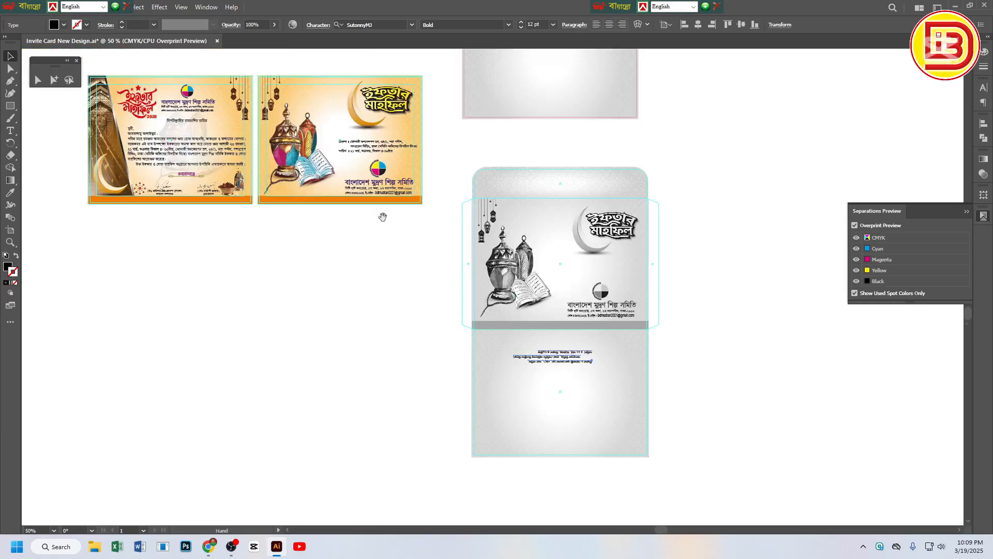
left_click_drag(431, 291, 469, 320)
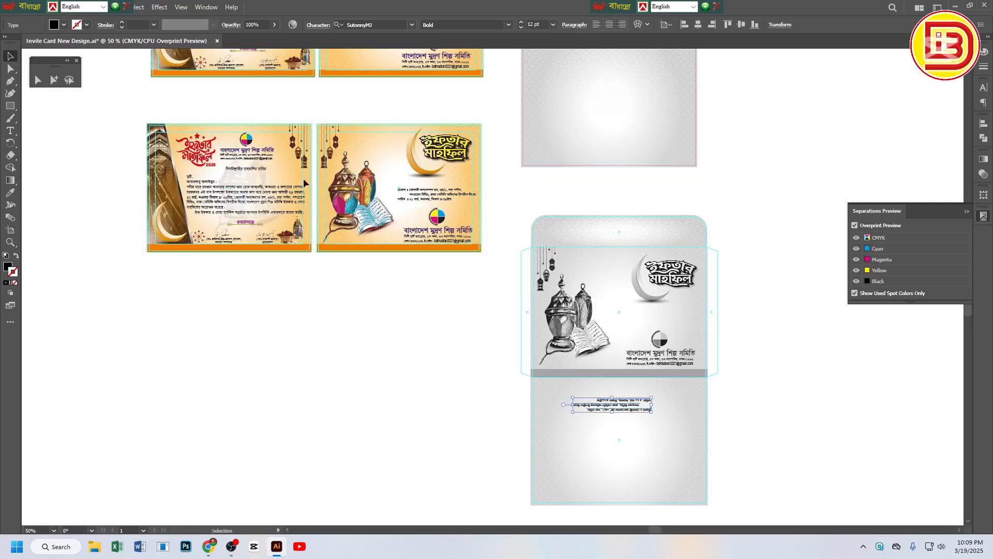
left_click_drag(137, 114, 483, 287)
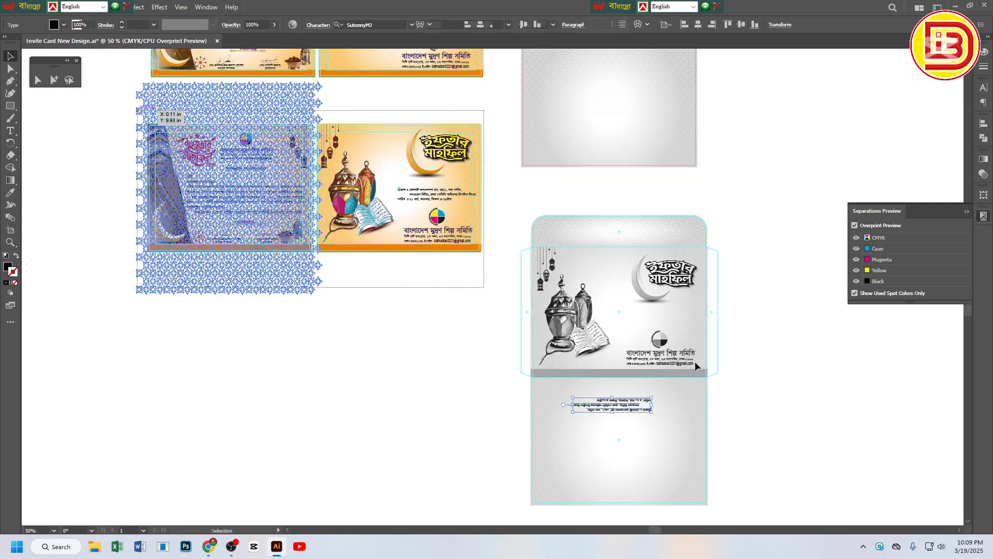